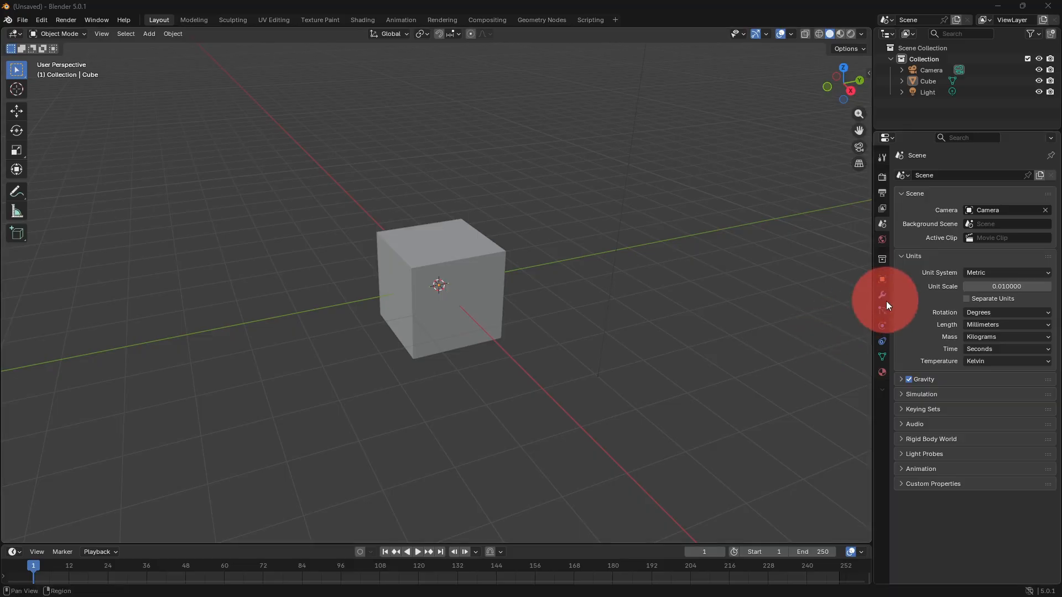
Add a Subdivision Surface modifier to the default cube.
left_click(476, 292)
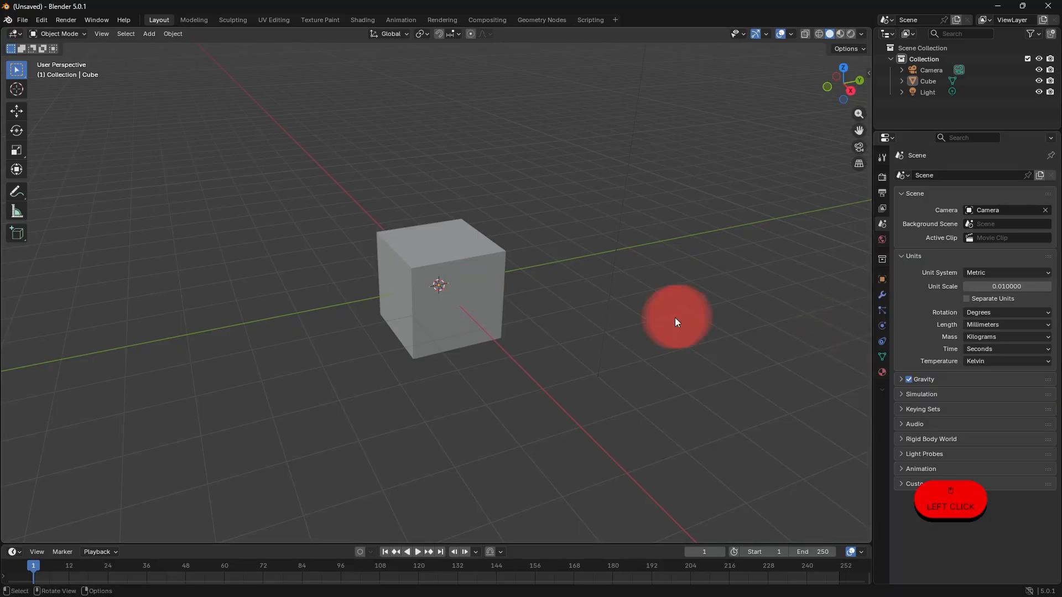
left_click(882, 295)
left_click(930, 176)
left_click(928, 178)
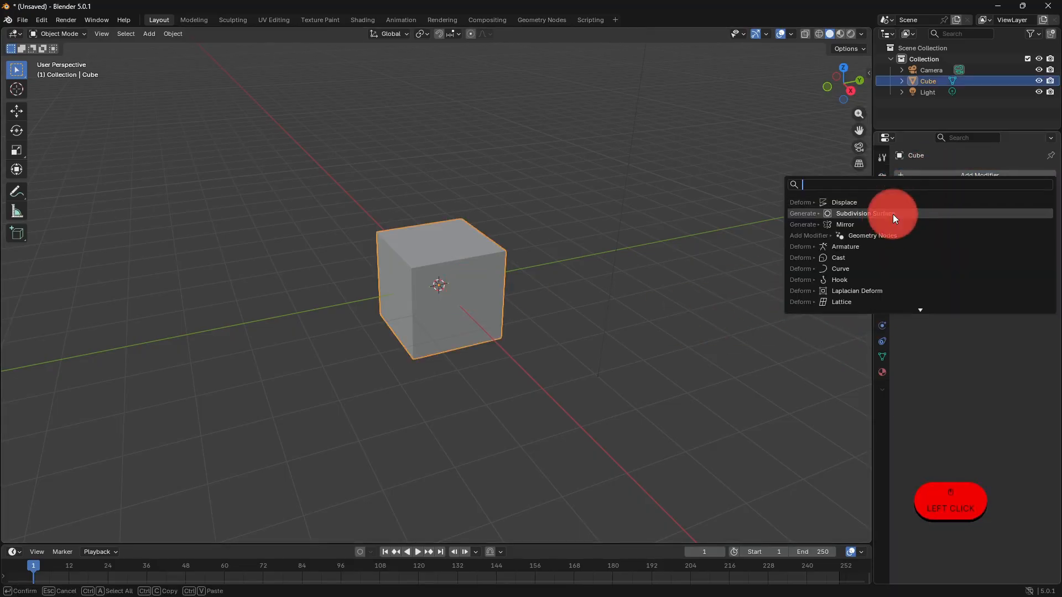
left_click(893, 214)
Scale the rounded cube up slightly to form the head.
middle_click_drag(615, 285, 552, 275)
key("s")
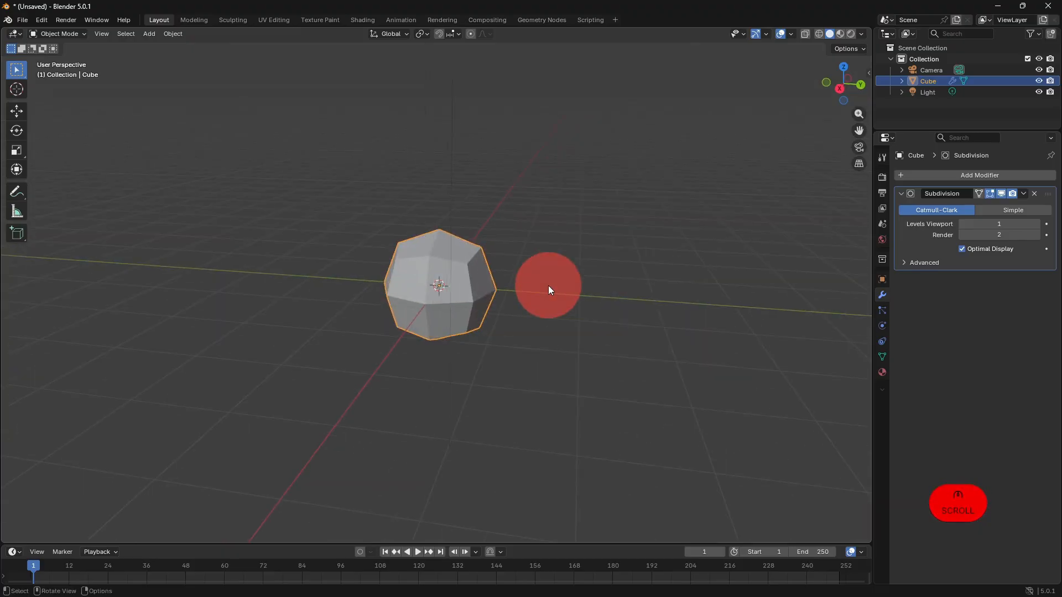
left_click(551, 286)
middle_click_drag(551, 286, 569, 275)
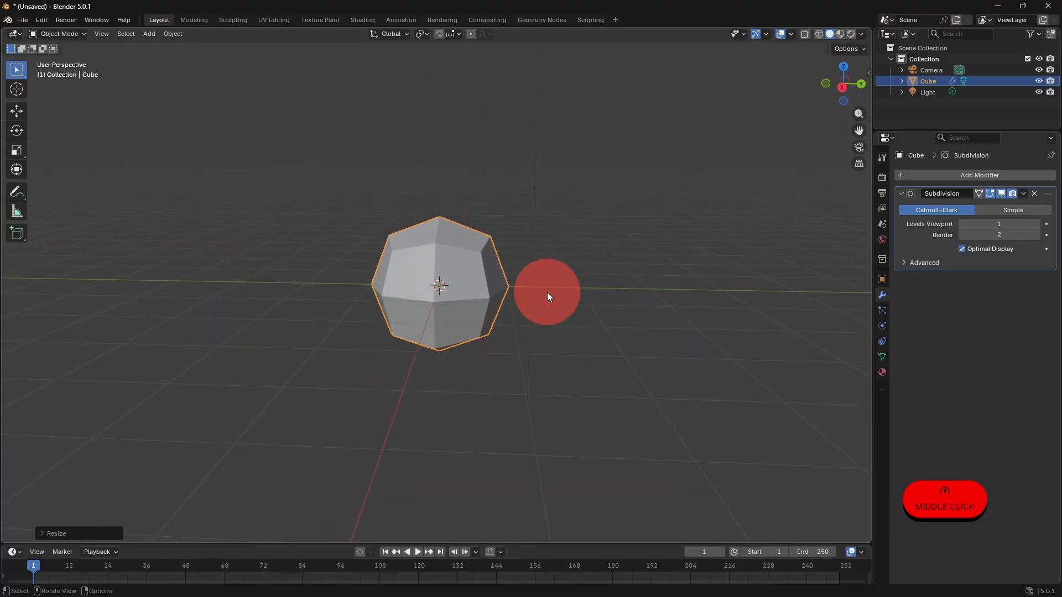
Duplicate the head about 12 mm straight down along Z and scale the copy smaller as the body.
key("shift+d")
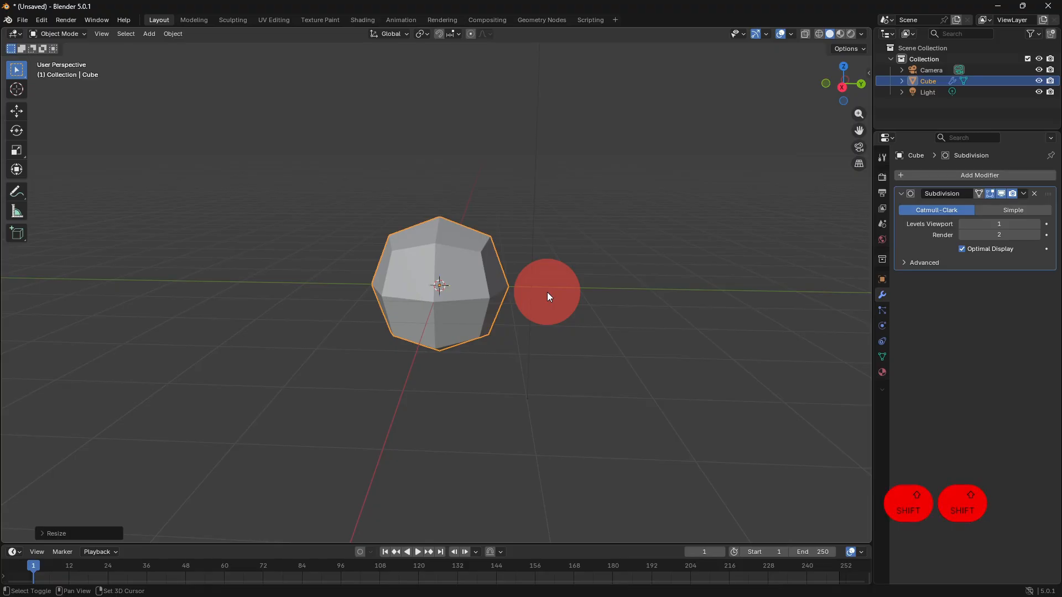
key("z")
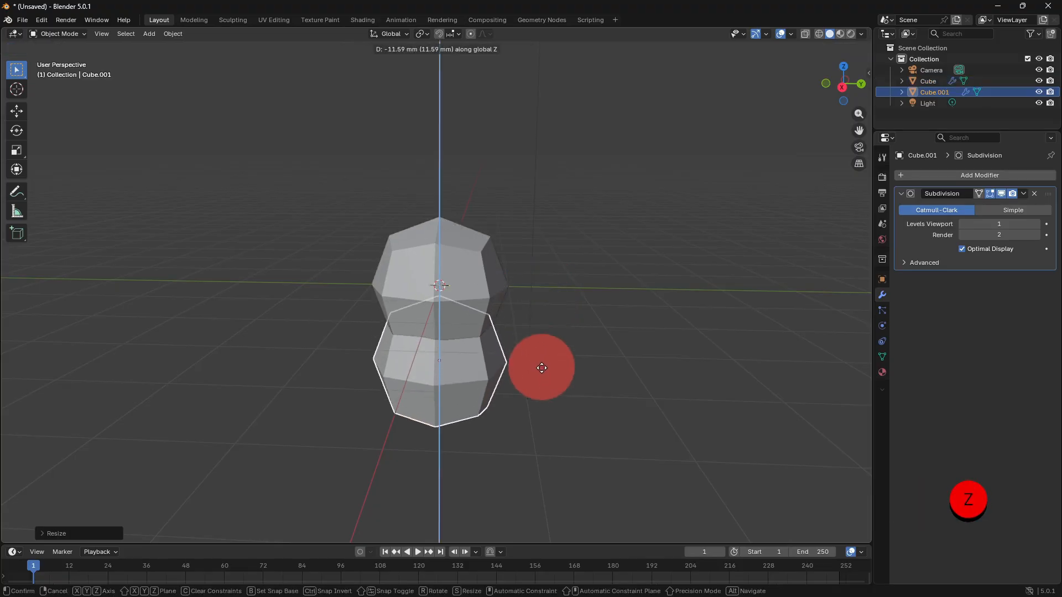
left_click(543, 368)
key("s")
left_click(609, 373)
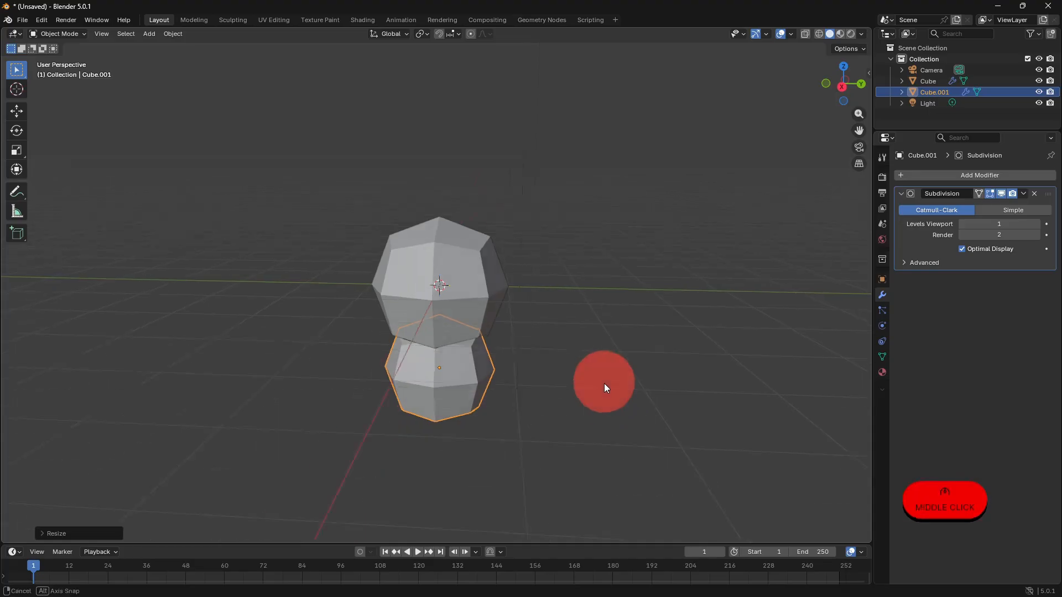
mouse_move(604, 383)
middle_mouse_down()
mouse_move(603, 353)
mouse_move(605, 381)
middle_mouse_up()
scroll(606, 380, "down", 2)
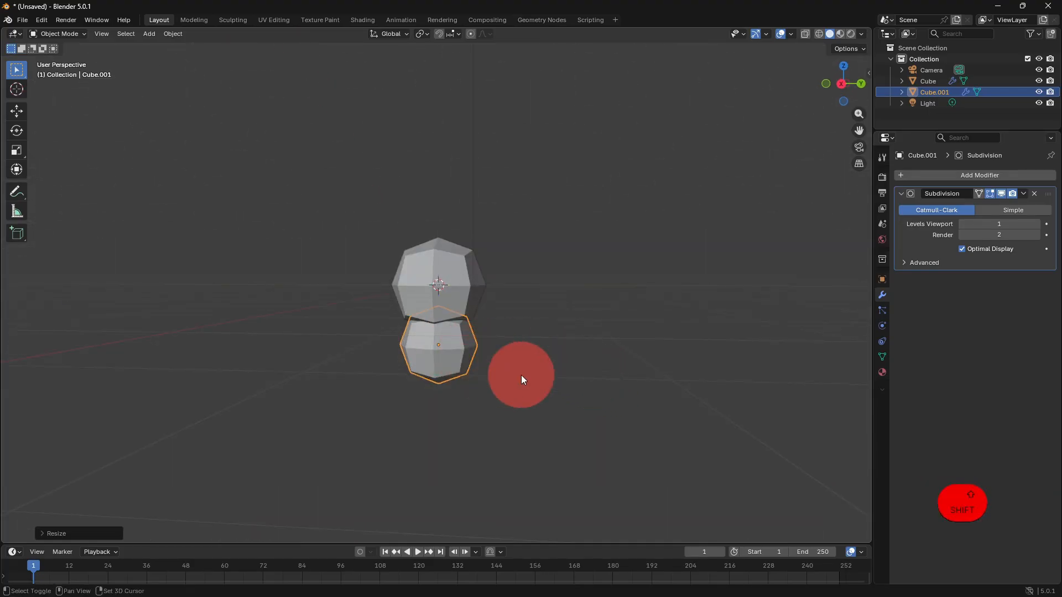
Duplicate the body ball about 11 mm along Y and raise the copy to shoulder height beside the body.
key("shift+d")
key("y")
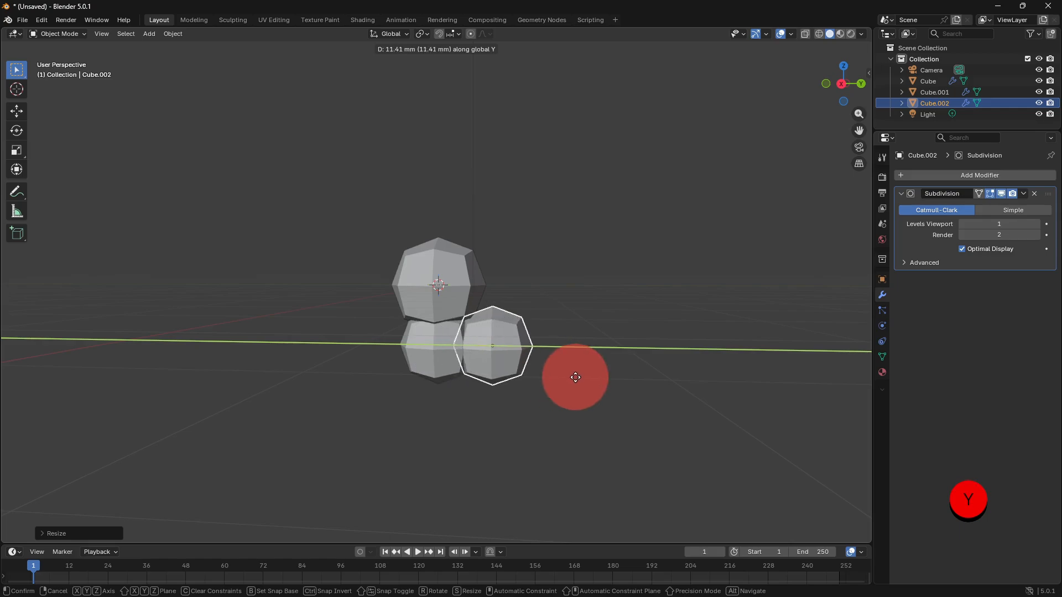
left_click(575, 382)
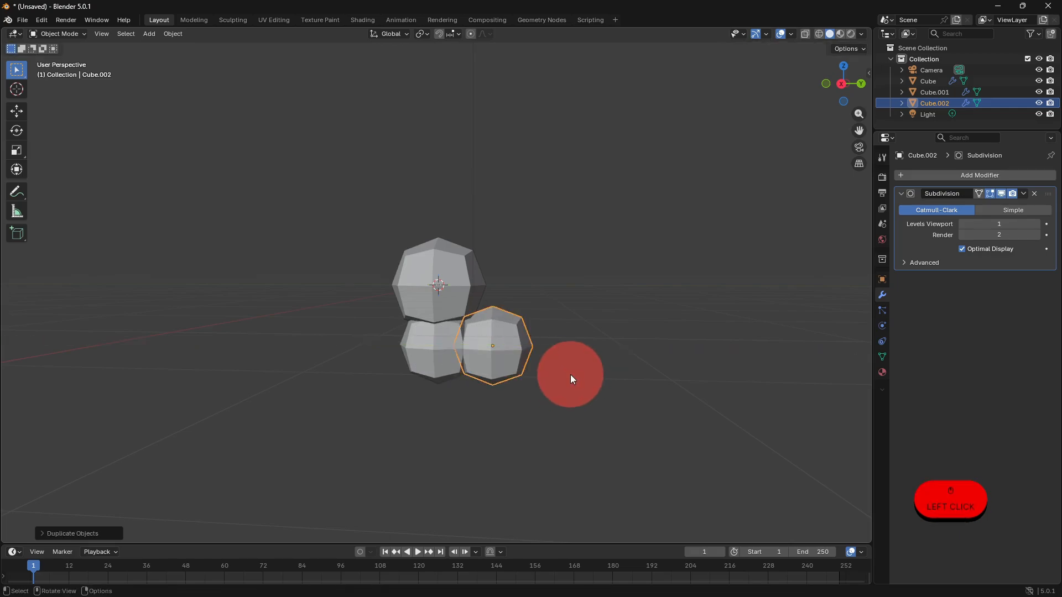
key("g")
key("z")
left_click(585, 354)
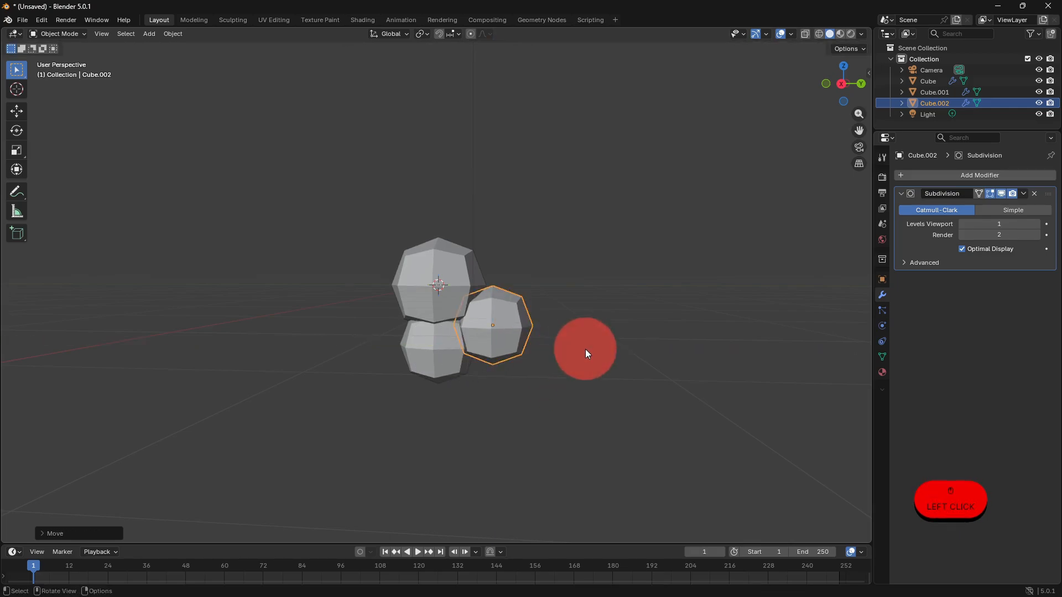
middle_click_drag(579, 381, 588, 361)
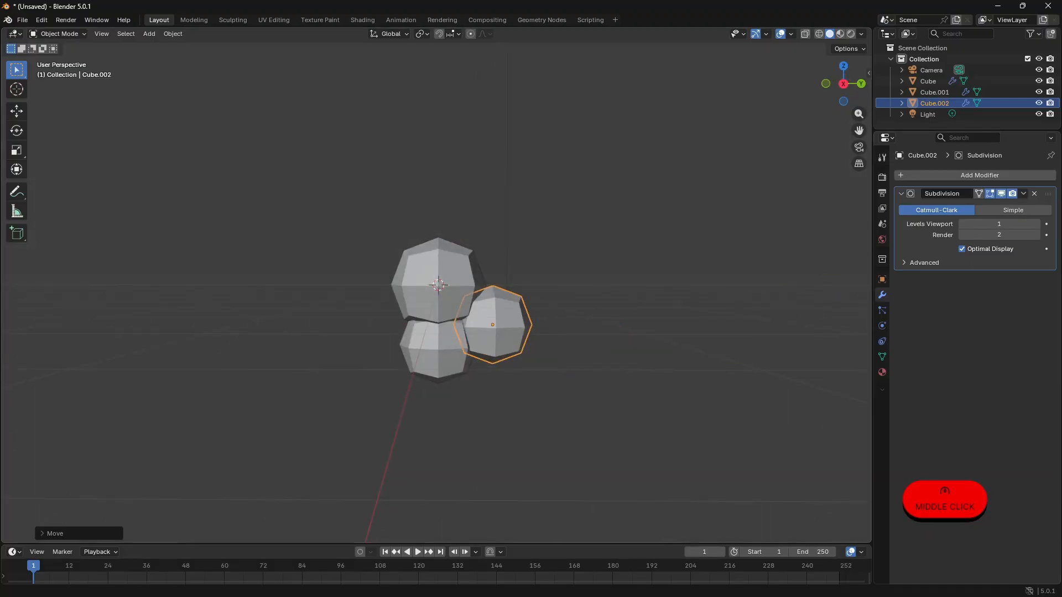
left_click(1012, 175)
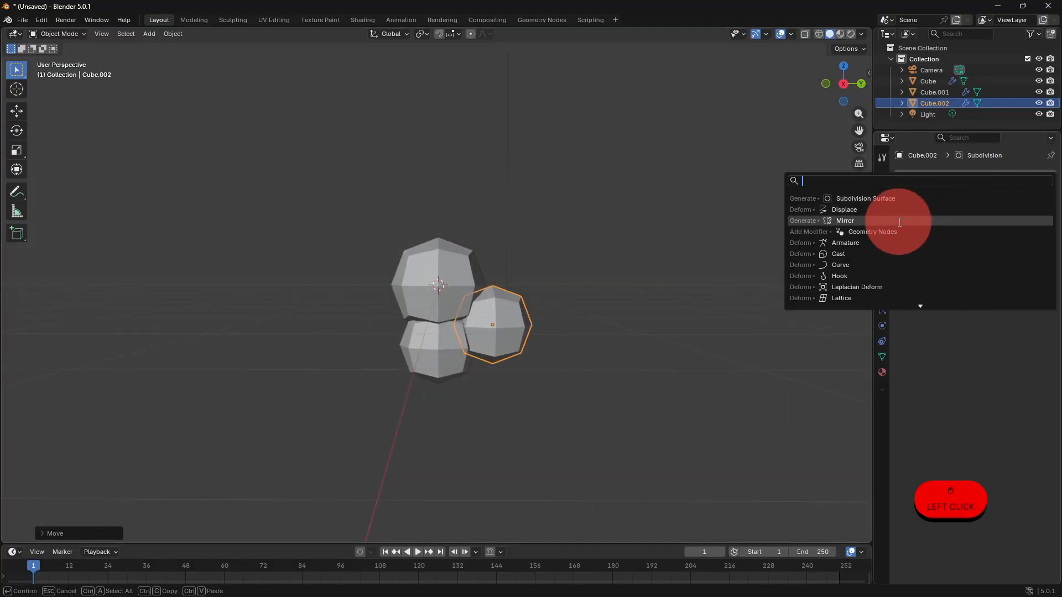
left_click(901, 219)
left_click(1034, 292)
Add a Mirror modifier to the side ball, mirroring only on the Y axis with Cube.001 as the mirror object.
left_click(942, 175)
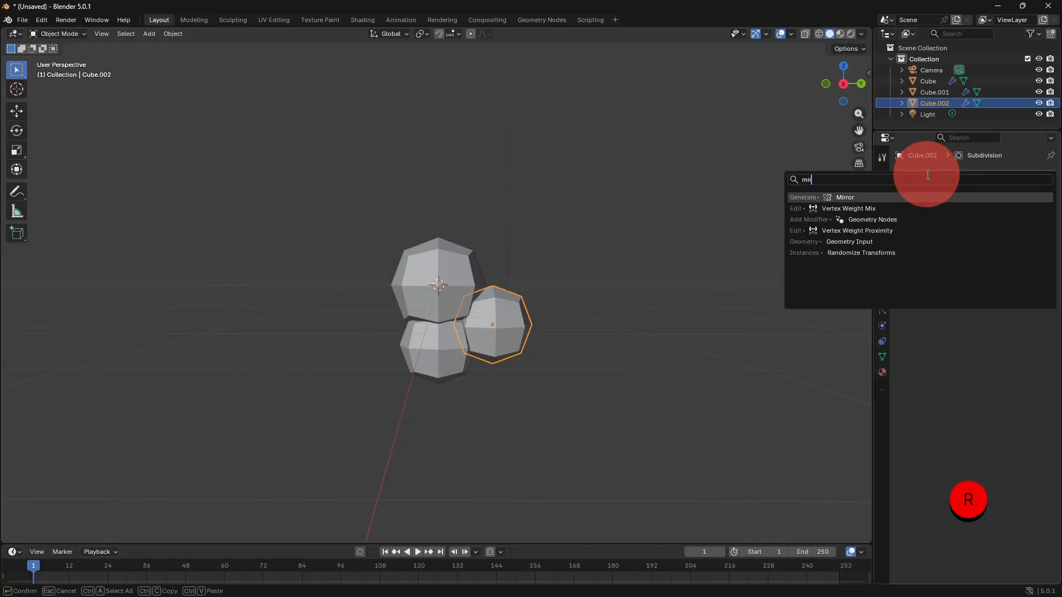
left_click(841, 198)
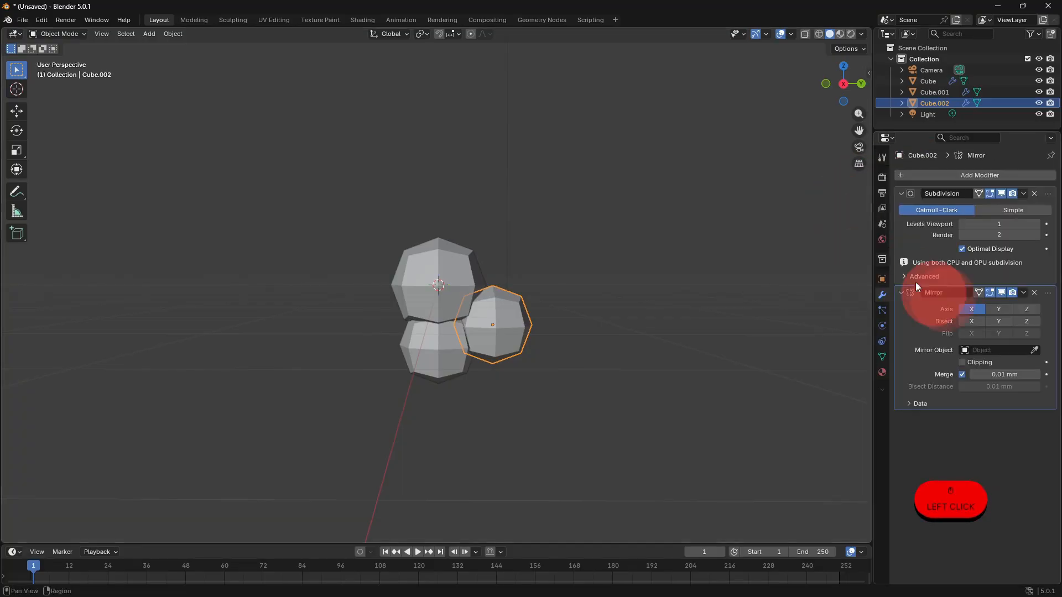
left_click(1002, 310)
left_click(979, 295)
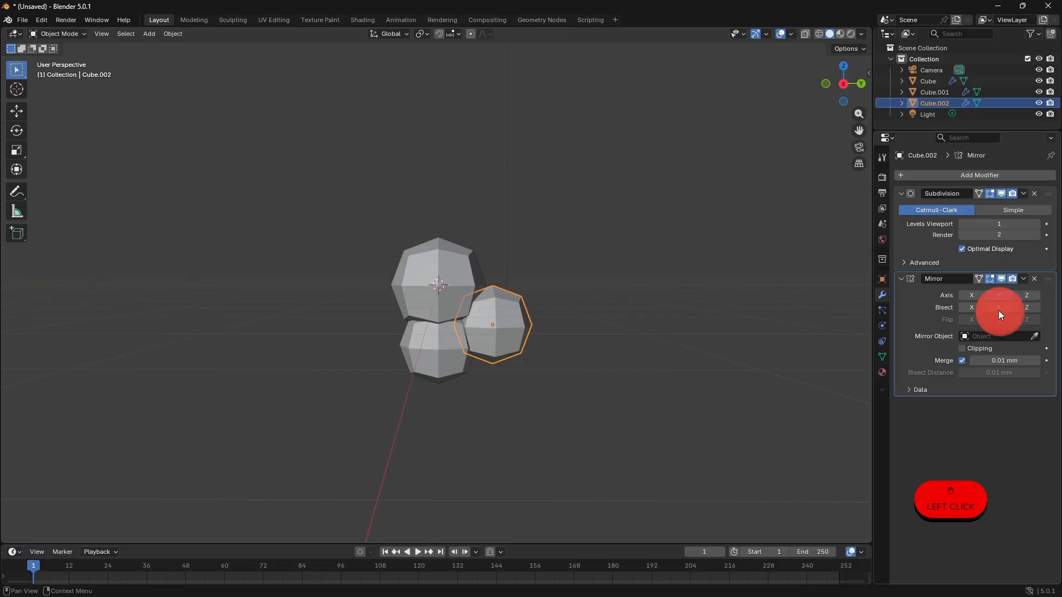
left_click(1035, 337)
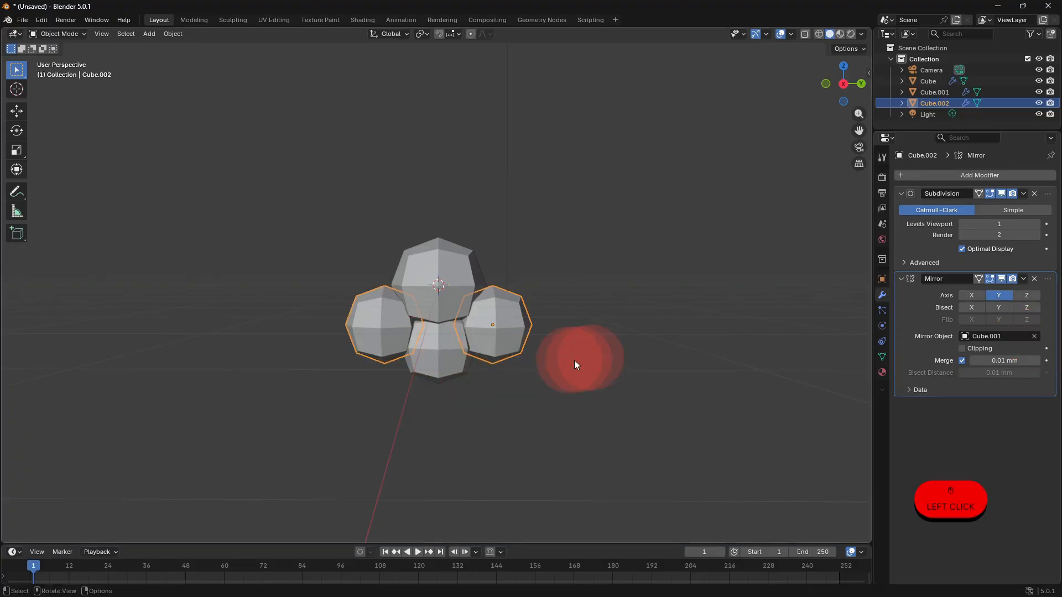
Scale the mirrored side balls down to a smaller size.
middle_click_drag(603, 354, 573, 370)
key("Tab")
key("Tab")
key("s")
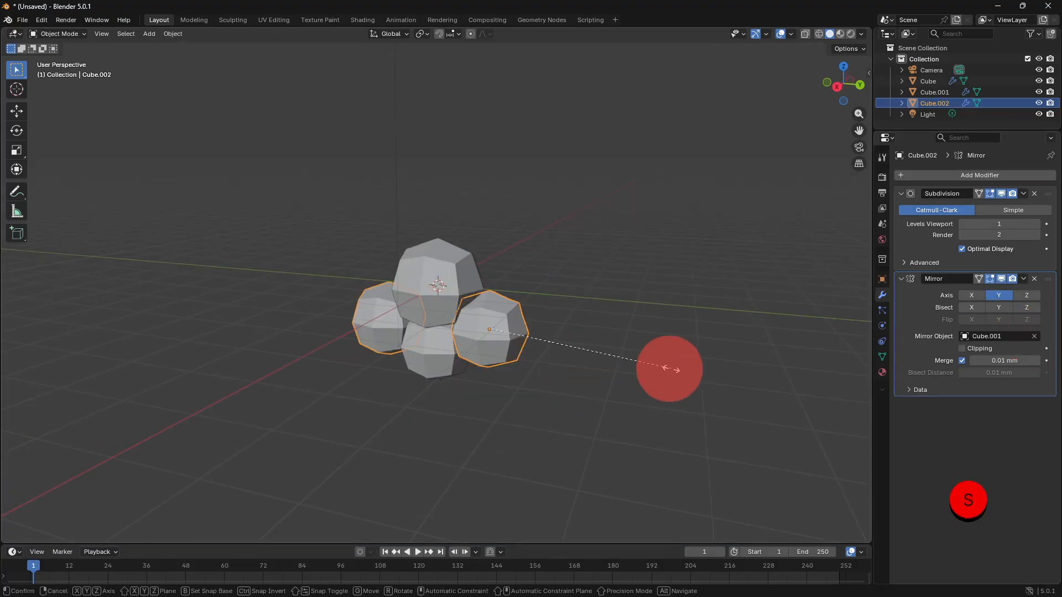
left_click(615, 360)
scroll(614, 377, "up", 2)
Extrude the outward end face of the side ball's mesh about 0.7 mm to lengthen it into an arm.
key("Tab")
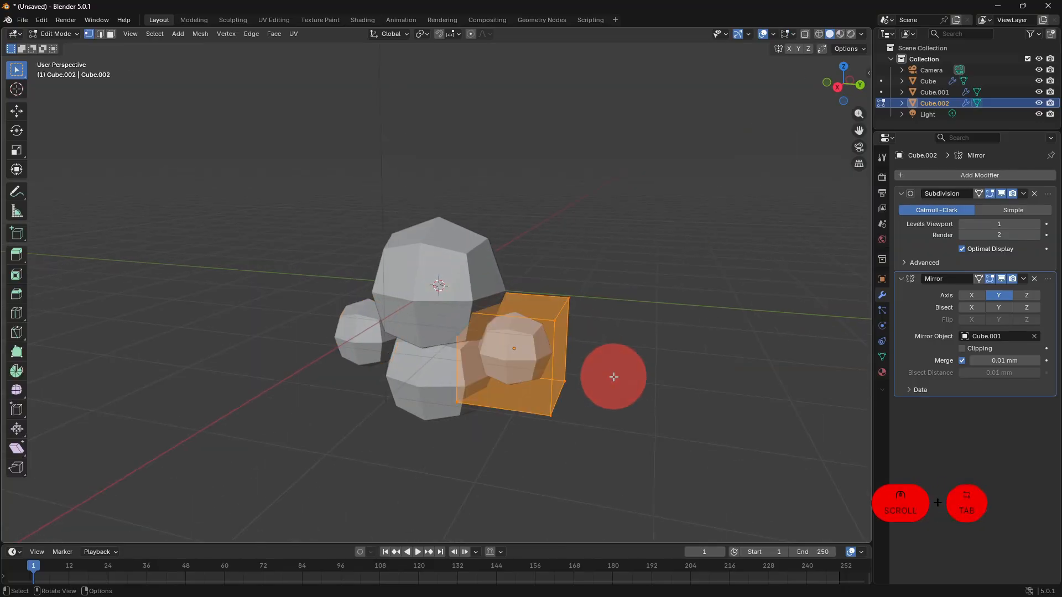
left_click(108, 34)
left_click(578, 350)
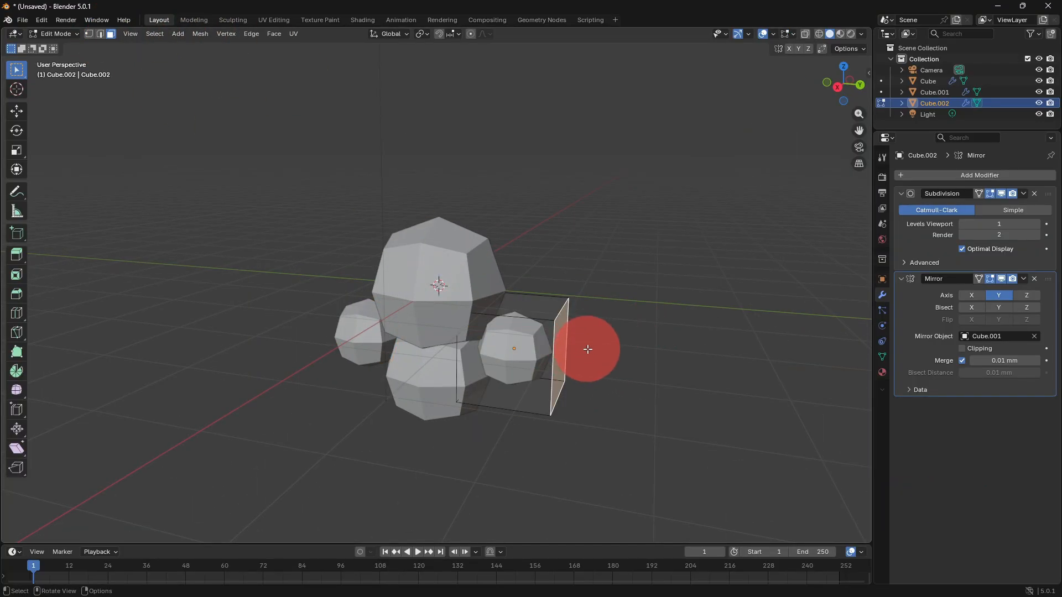
key("e")
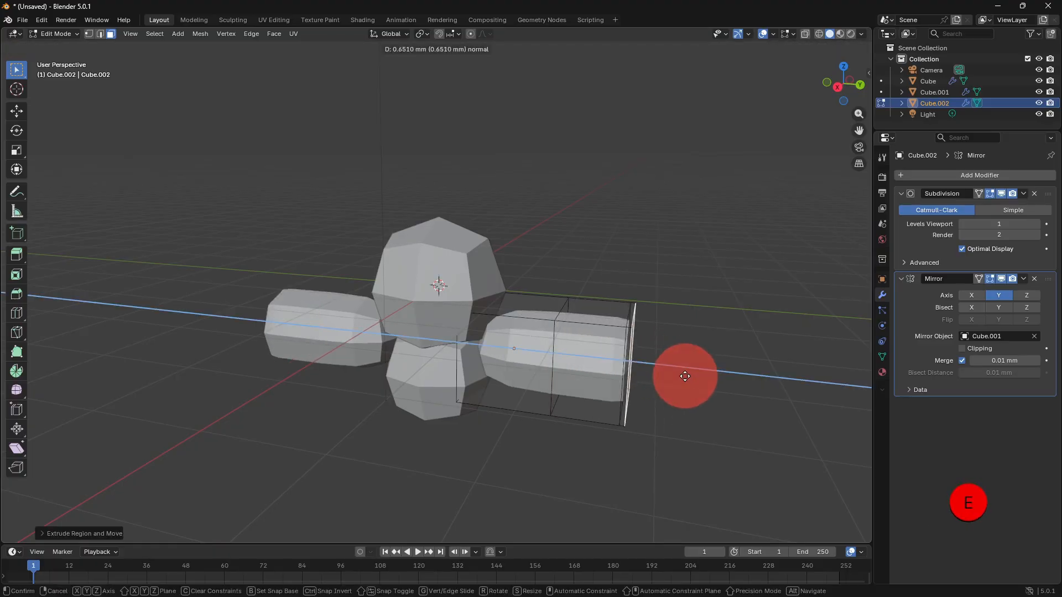
left_click(700, 380)
Return to Object Mode and scale the whole arms down so they are thinner and shorter.
key("Tab")
key("s")
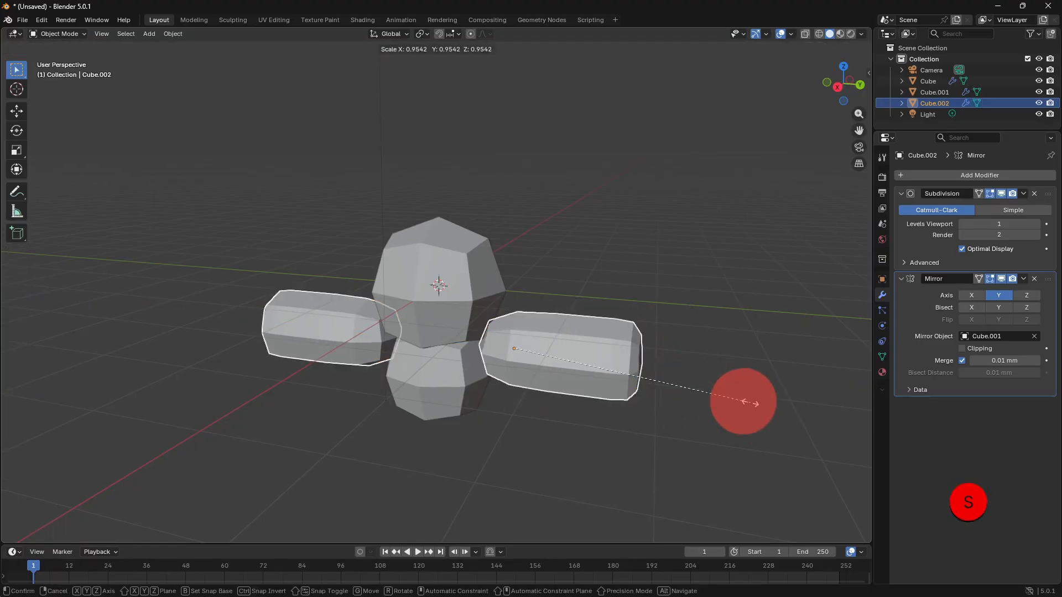
left_click(509, 325)
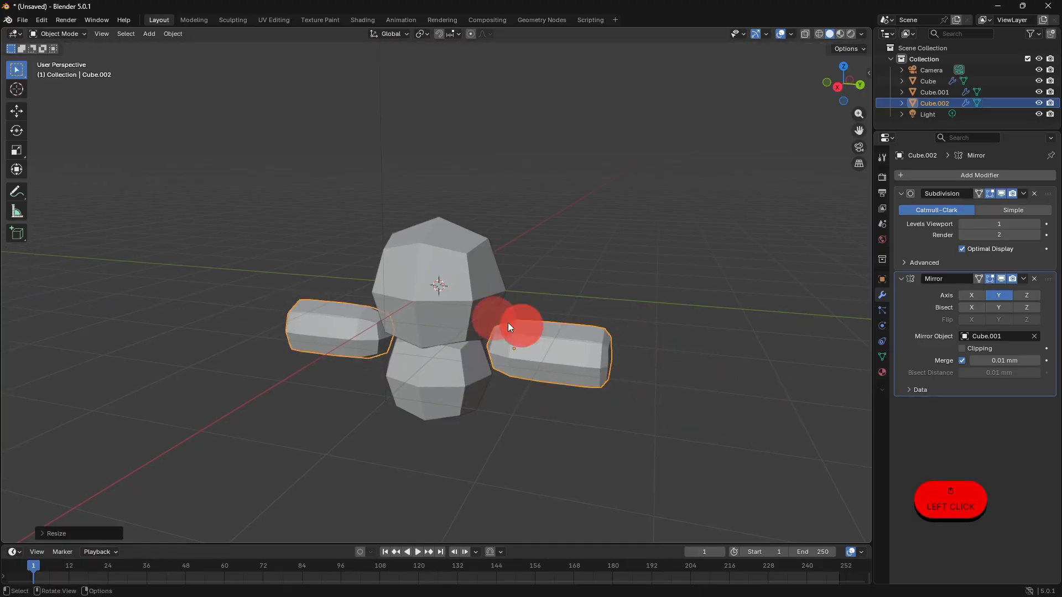
left_click(630, 426)
scroll(566, 396, "down", 2)
Extrude the bottom face of the body mesh downward to lengthen the torso and scale that face slightly smaller.
middle_click_drag(566, 396, 470, 368)
left_click(469, 368)
middle_click_drag(566, 416, 569, 392)
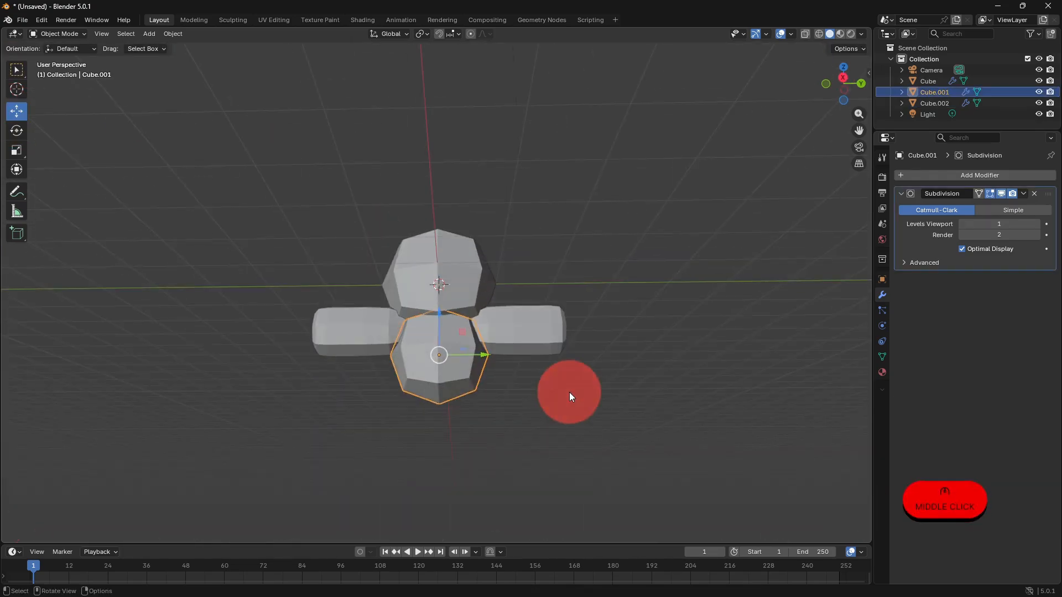
key("Tab")
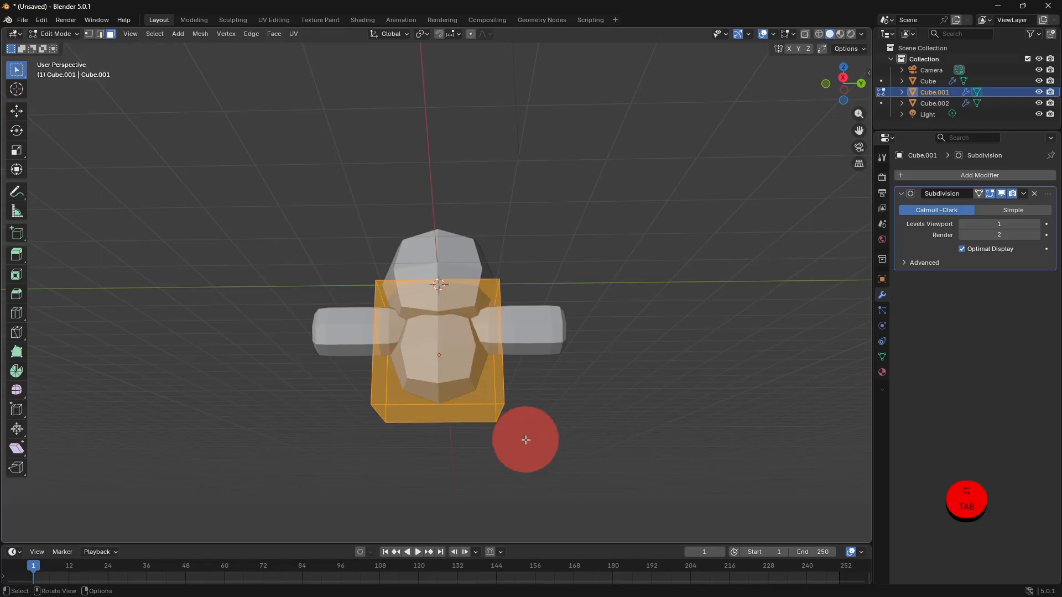
middle_click_drag(524, 441, 498, 430)
left_click(476, 405)
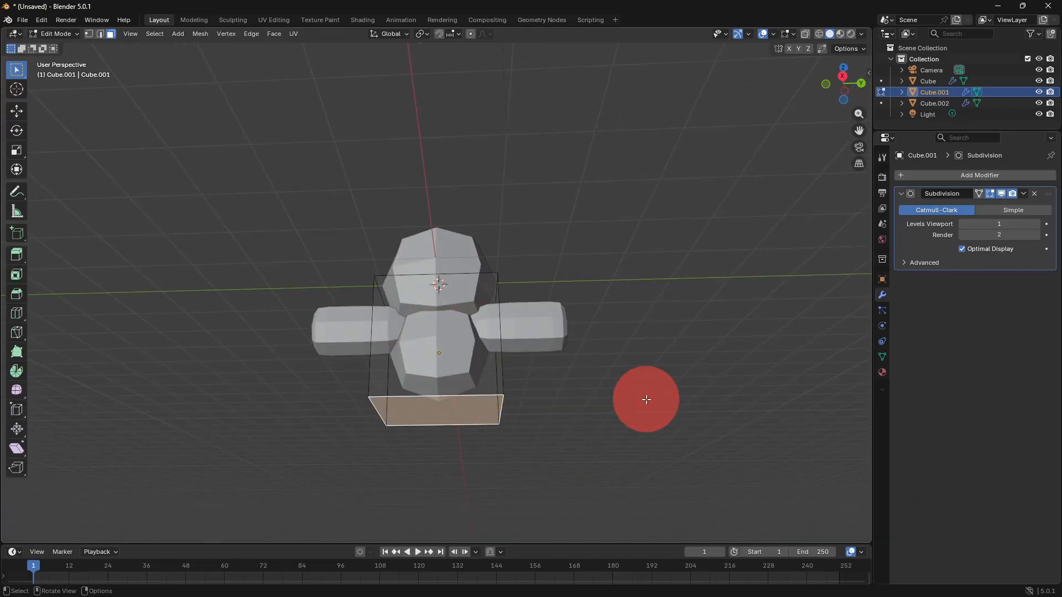
key("e")
left_click(645, 438)
key("s")
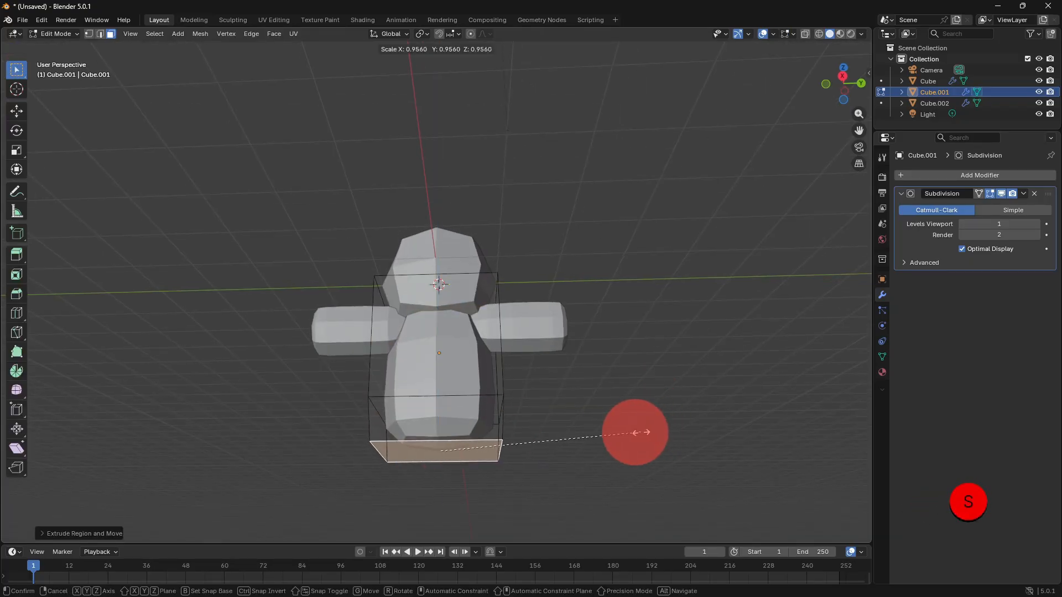
left_click(623, 434)
key("Tab")
Select the arms and shift them slightly along the Z axis to fit the torso.
left_click(625, 417)
middle_click_drag(625, 417, 566, 430)
left_click(487, 331)
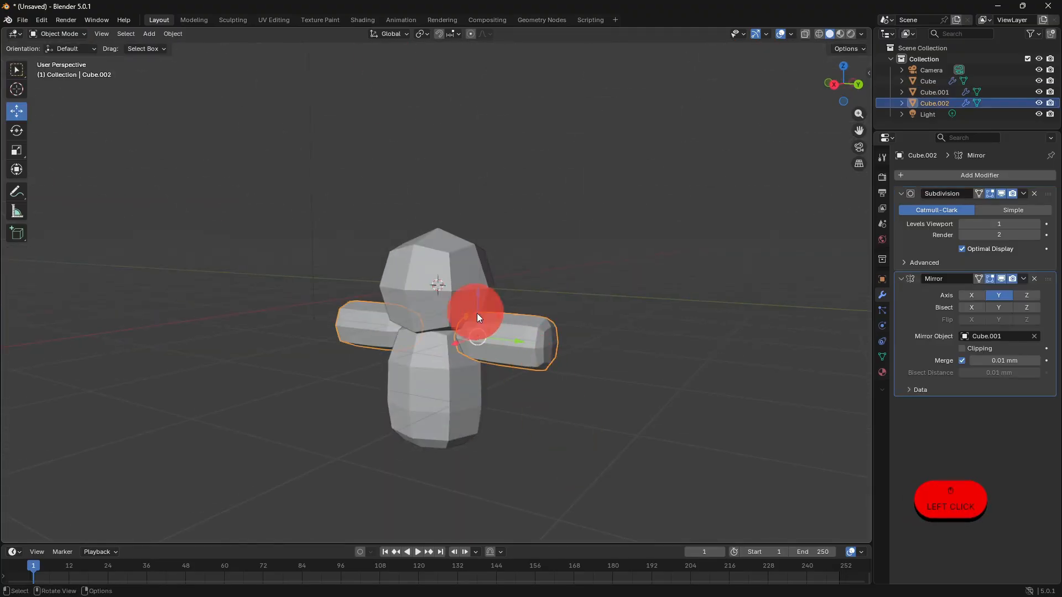
left_click_drag(477, 313, 476, 314)
middle_click_drag(558, 359, 573, 358)
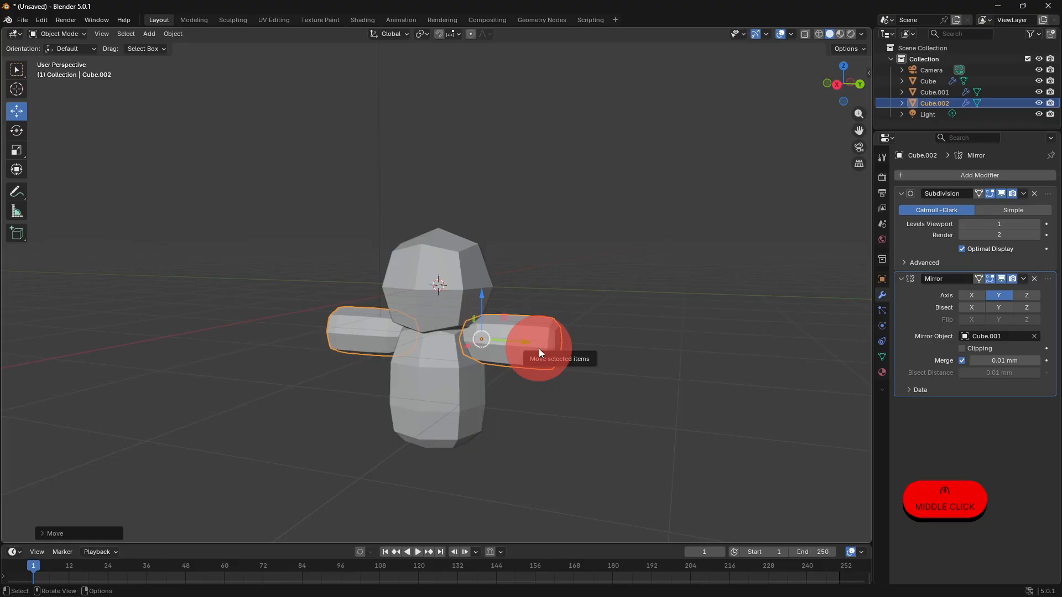
Duplicate the arms about 16 mm straight down as legs and rotate them about Z to point forward.
key("shift+d")
key("z")
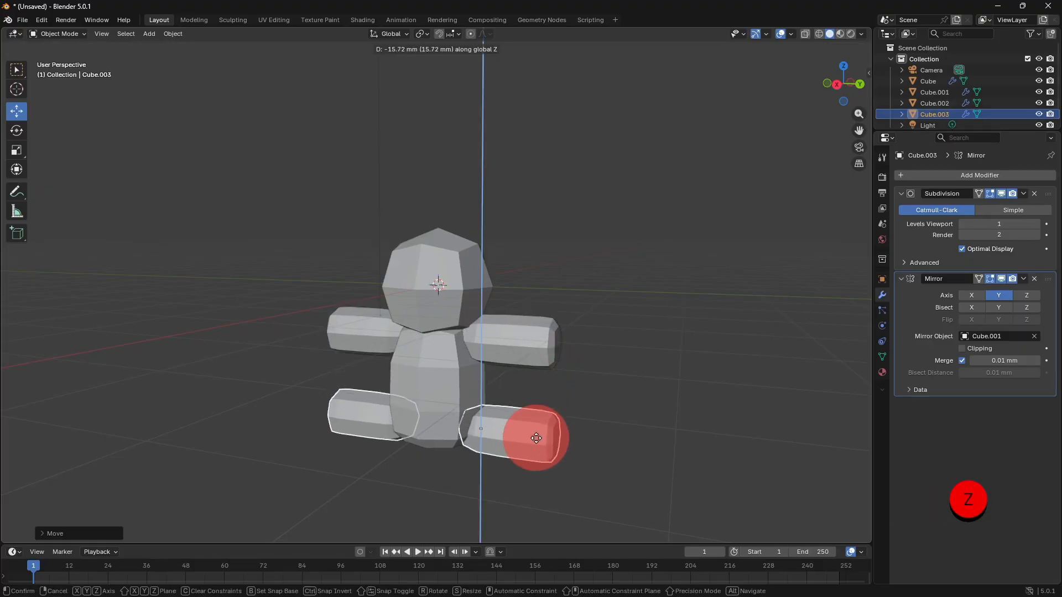
left_click(531, 436)
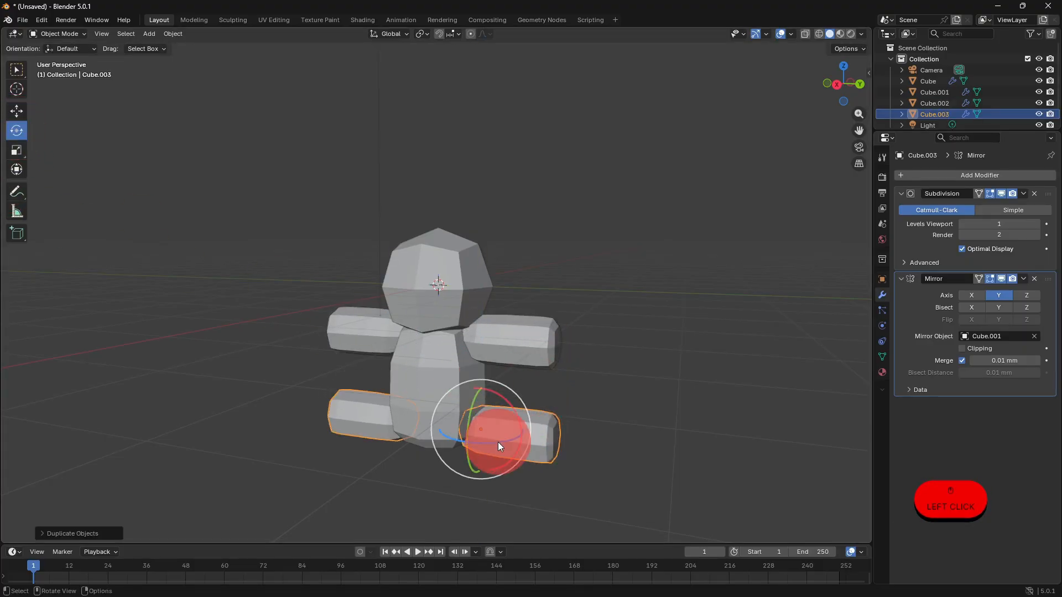
key("r")
key("z")
left_click(501, 443)
Scale the legs up to make them thicker and move them closer to the torso.
key("s")
left_click(549, 428)
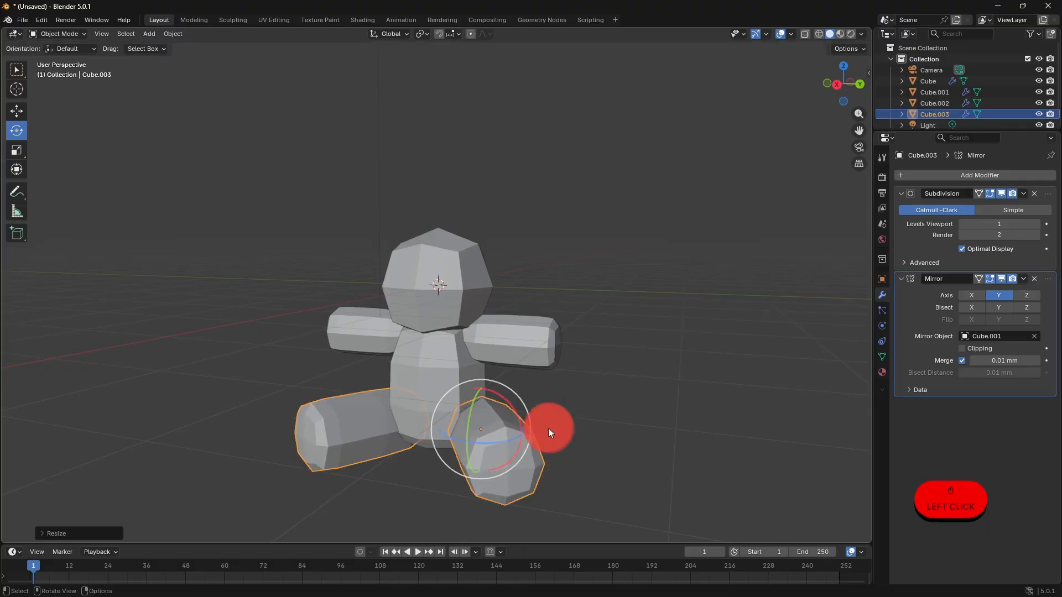
middle_click_drag(549, 428, 3, 160)
left_click_drag(538, 403, 512, 403)
Raise the top face at the front end of the leg mesh to shape an upturned foot.
key("Tab")
middle_click_drag(588, 407, 2, 179)
left_click(571, 391)
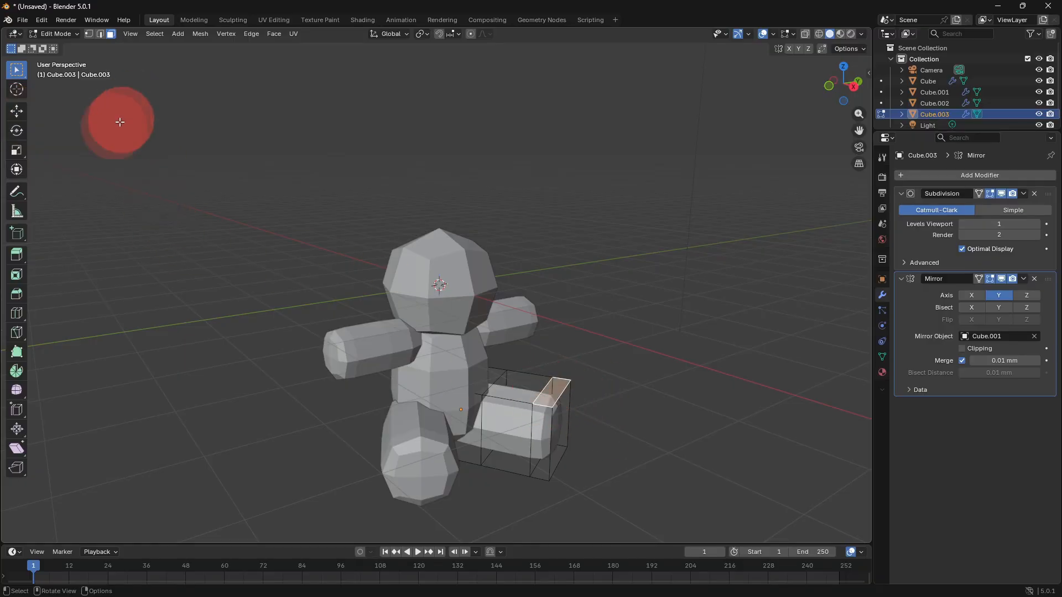
left_click(17, 111)
mouse_move(560, 351)
left_mouse_down()
mouse_move(554, 339)
mouse_move(571, 362)
left_mouse_up()
middle_click_drag(571, 362, 379, 384)
Lower the upper thigh face behind the foot to flatten the leg, and return to Object Mode.
scroll(379, 384, "up", 2)
left_click(383, 354)
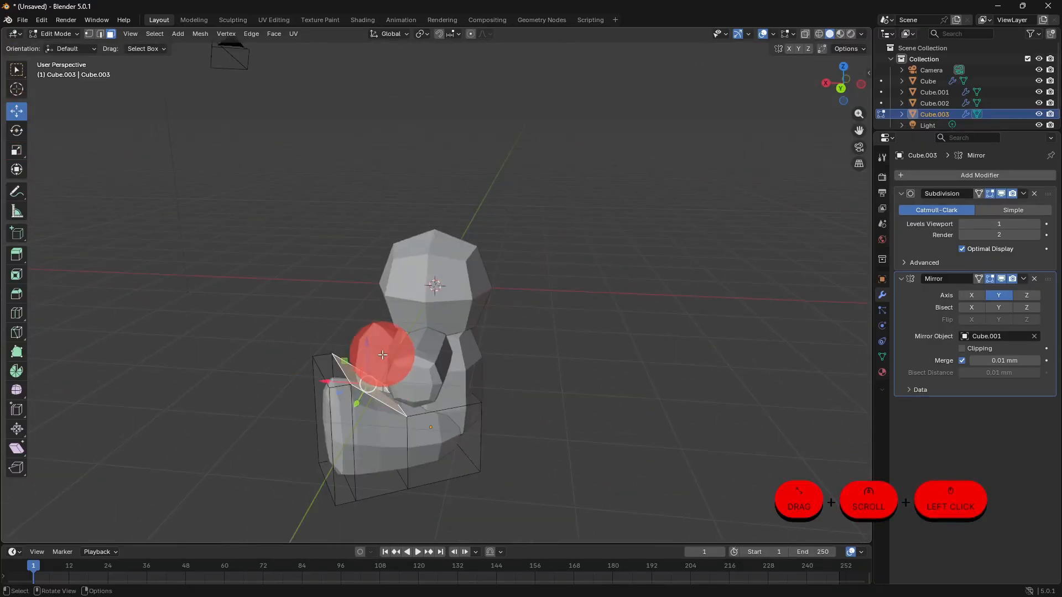
left_click_drag(368, 341, 370, 366)
key("Tab")
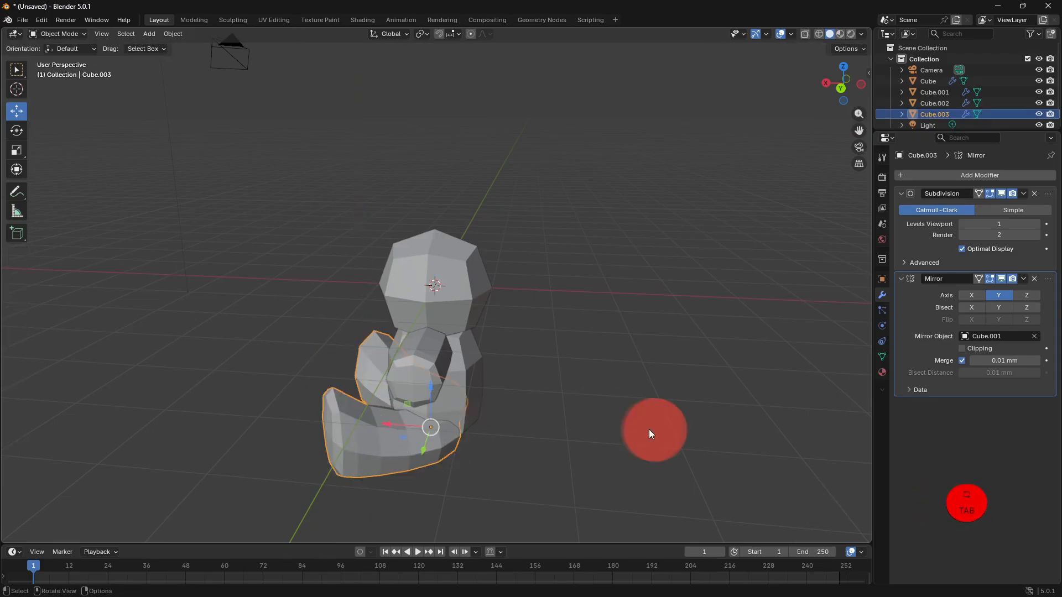
Rotate the legs about the Z axis to splay the feet outward.
left_click(649, 430)
middle_click_drag(626, 427, 426, 424)
left_click(412, 428)
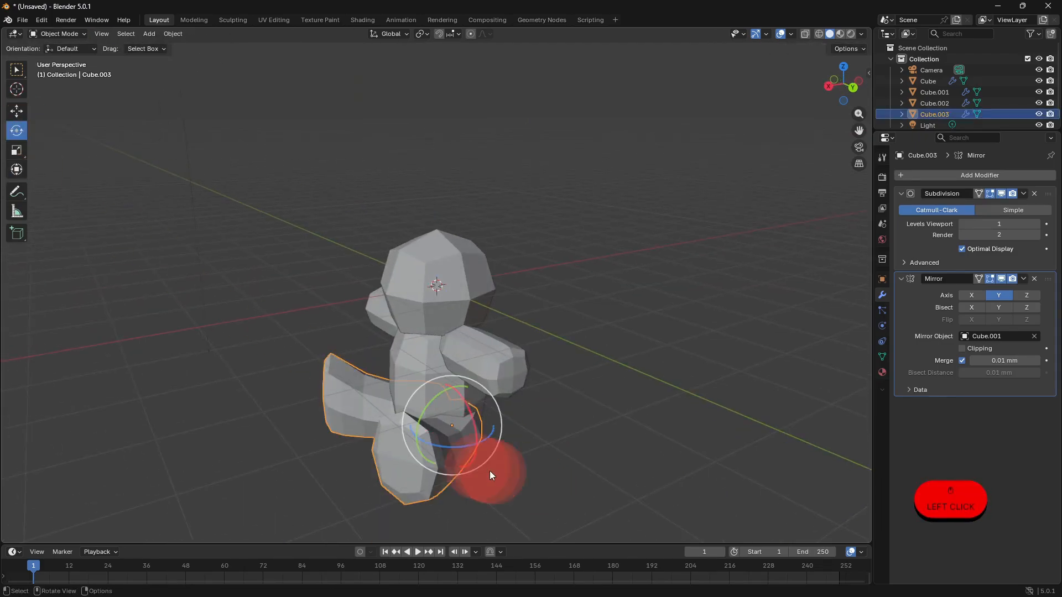
left_click_drag(459, 447, 482, 450)
left_click(603, 463)
Move the legs so they sit against the base of the torso.
middle_click_drag(598, 463, 396, 450)
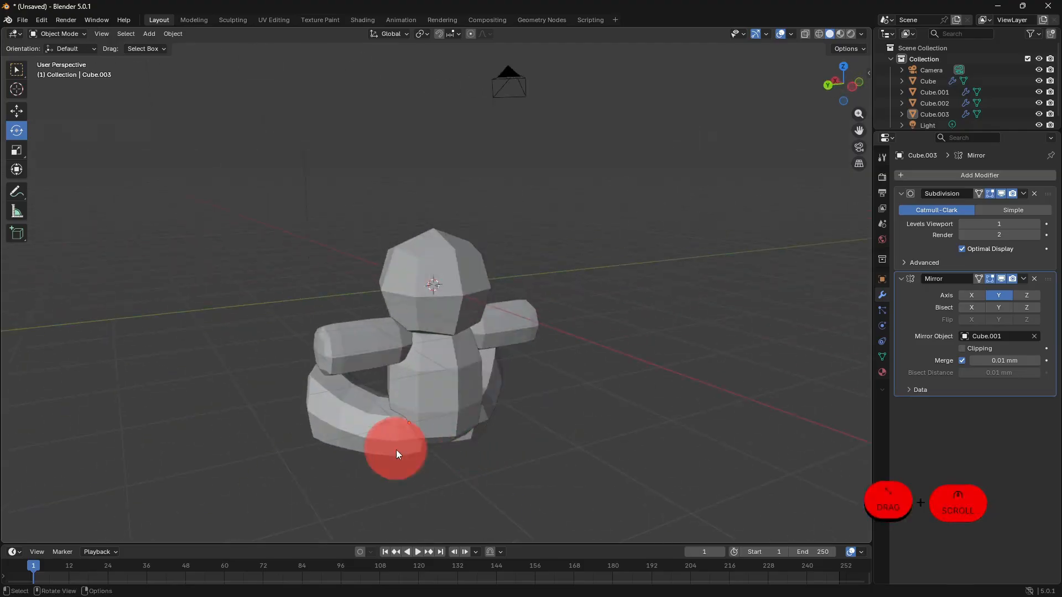
left_click(396, 450)
middle_click_drag(461, 467, 115, 154)
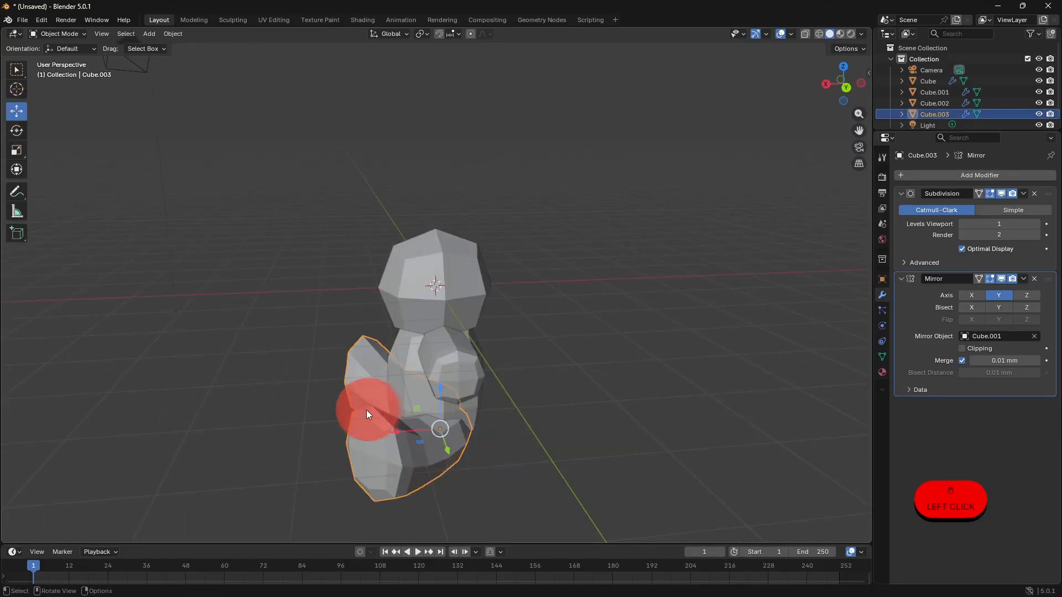
left_click_drag(413, 433, 444, 454)
left_click(525, 459)
Rotate the mirrored arms so they hang down beside the body, and reposition them at the shoulders.
middle_click_drag(528, 459, 529, 357)
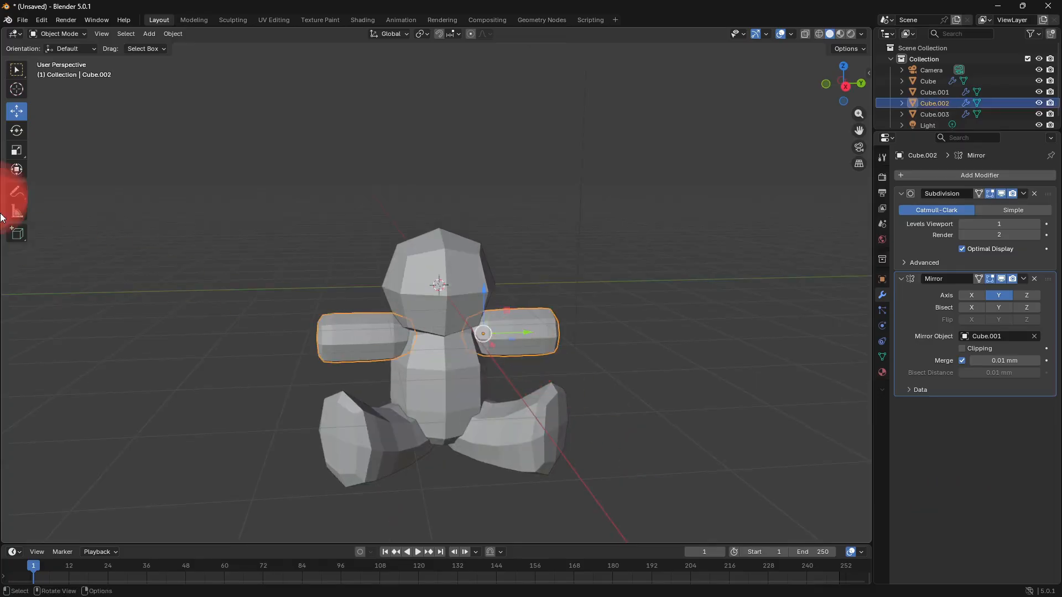
left_click_drag(519, 345, 494, 357)
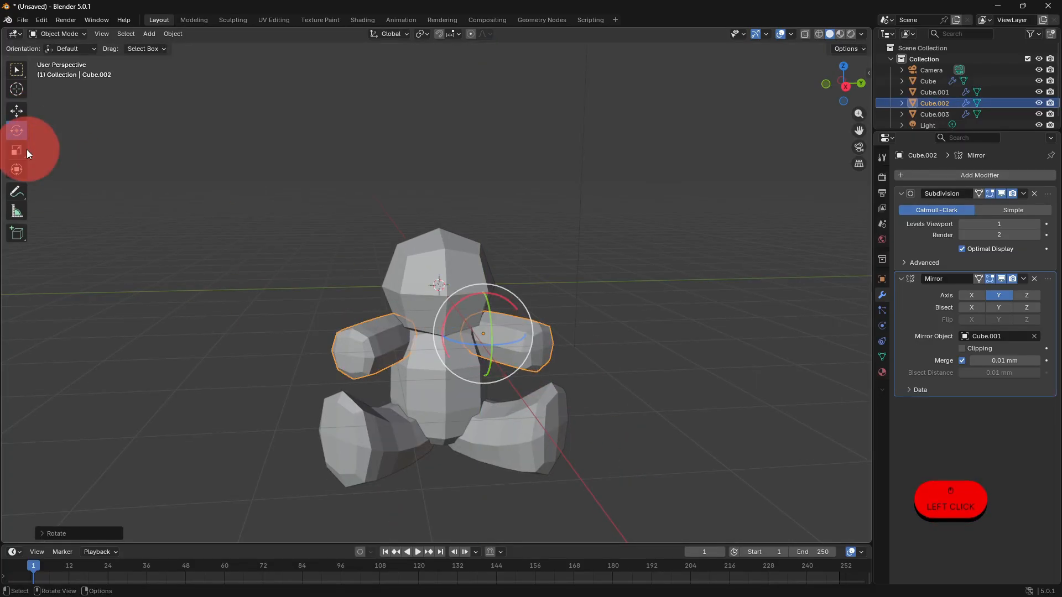
middle_click_drag(461, 308, 428, 350)
left_click_drag(426, 342, 475, 387)
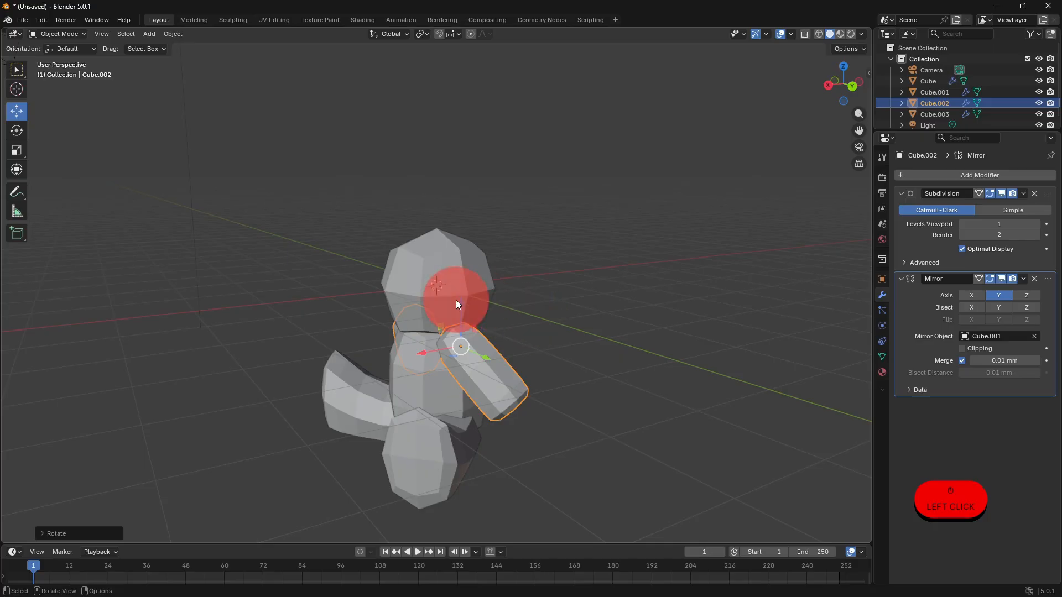
left_click_drag(456, 300, 553, 344)
middle_click_drag(553, 344, 467, 320)
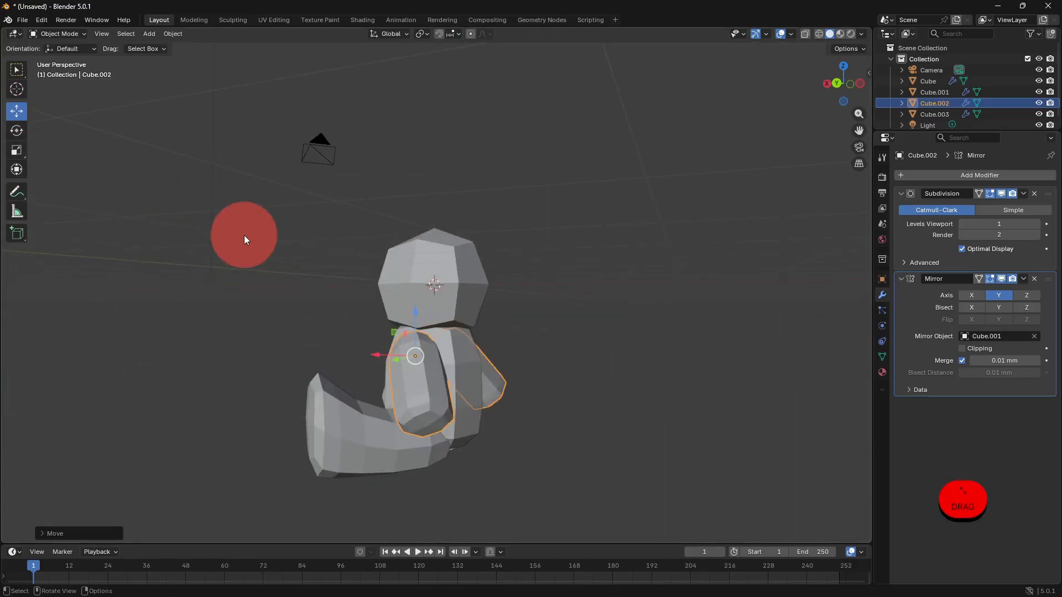
Lower the hand end of the arm mesh to bend the arm downward, and return to Object Mode with nothing selected.
key("Tab")
left_click_drag(428, 405, 433, 437)
middle_click_drag(576, 443, 451, 439)
key("Tab")
key("alt+a")
middle_click_drag(530, 427, 399, 376)
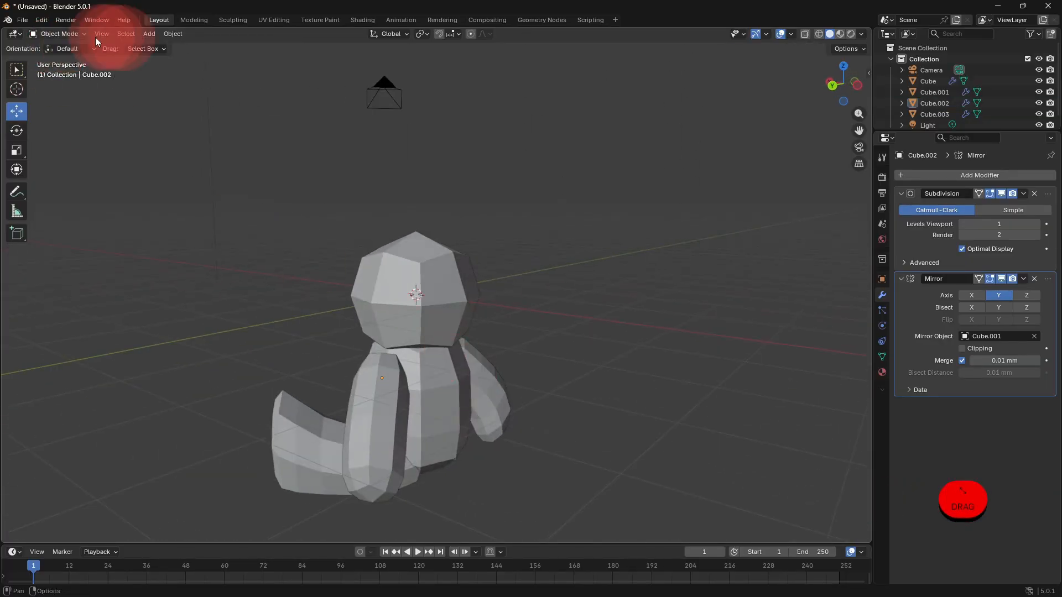
Add a cube and move it down and back along X so it sits behind the figure's torso.
left_click(149, 33)
mouse_move(175, 49)
left_click(246, 54)
middle_click_drag(426, 326, 496, 338)
left_click_drag(460, 270, 458, 316)
left_click_drag(441, 349, 484, 349)
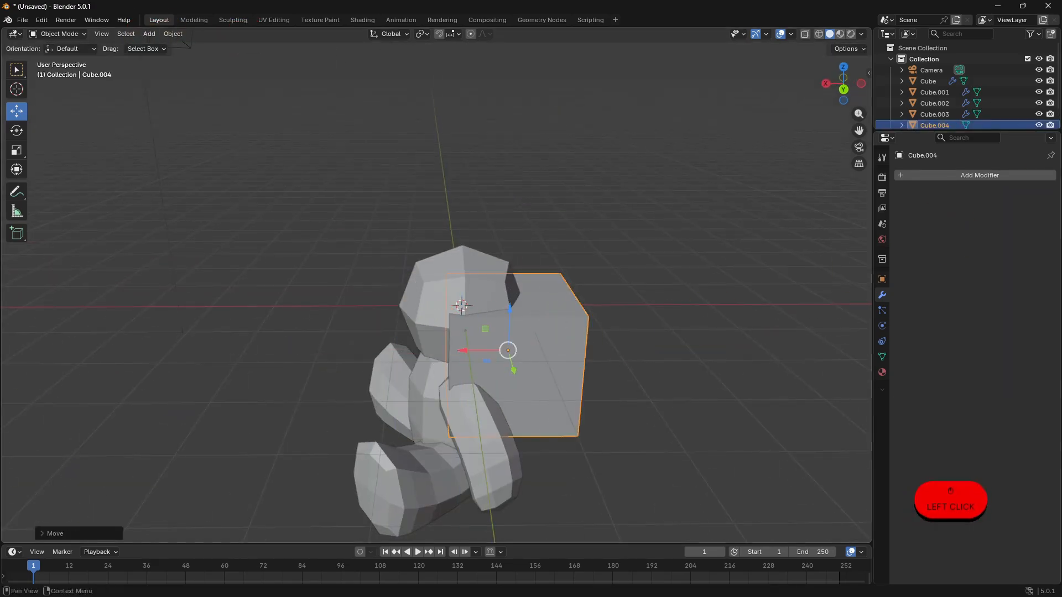
Give the new cube a Catmull-Clark Subdivision modifier, and shift it lower and off to one side behind the torso.
left_click(1005, 175)
left_click(939, 206)
middle_click_drag(536, 352, 476, 328)
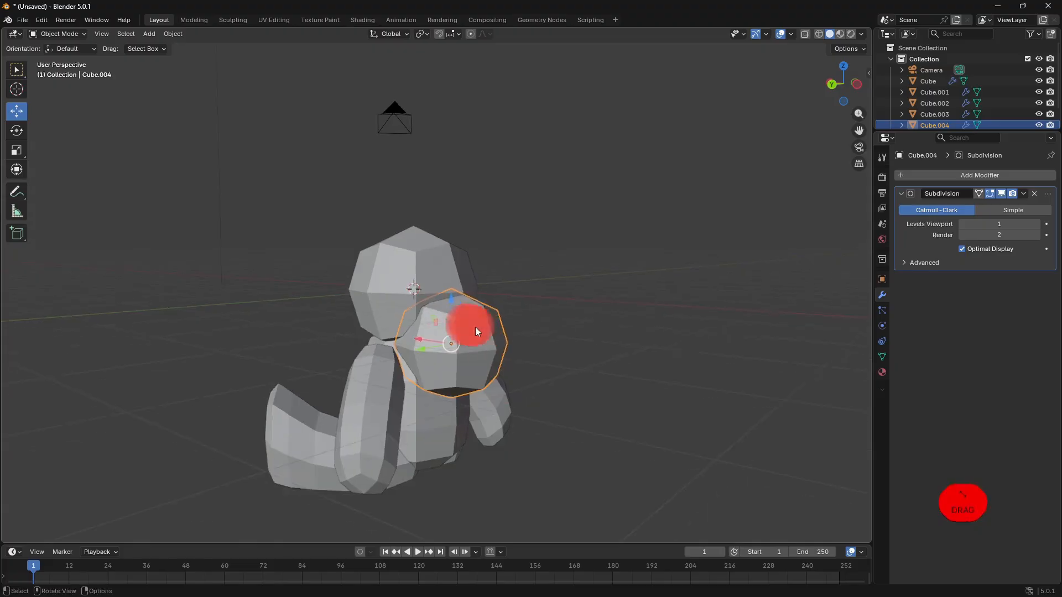
left_click_drag(453, 315, 455, 333)
middle_click_drag(455, 333, 389, 359)
left_click_drag(389, 360, 405, 376)
key("ctrl+z")
Add a Mirror modifier to the back cube on the Y axis only, with the torso (Cube.001) as mirror object.
left_click(928, 175)
left_click(928, 174)
left_click(875, 208)
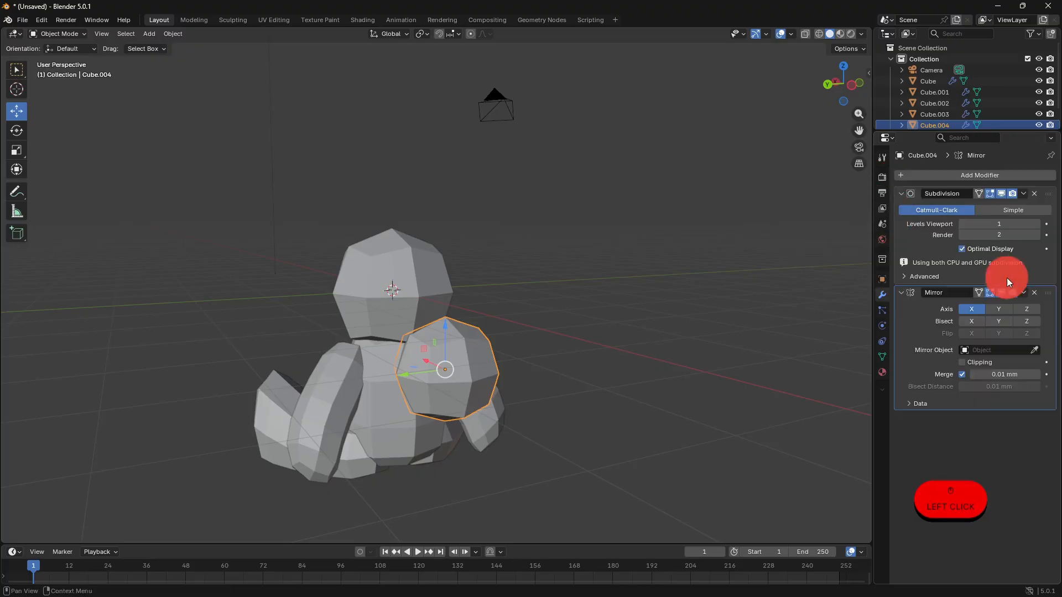
left_click(998, 295)
left_click(1034, 336)
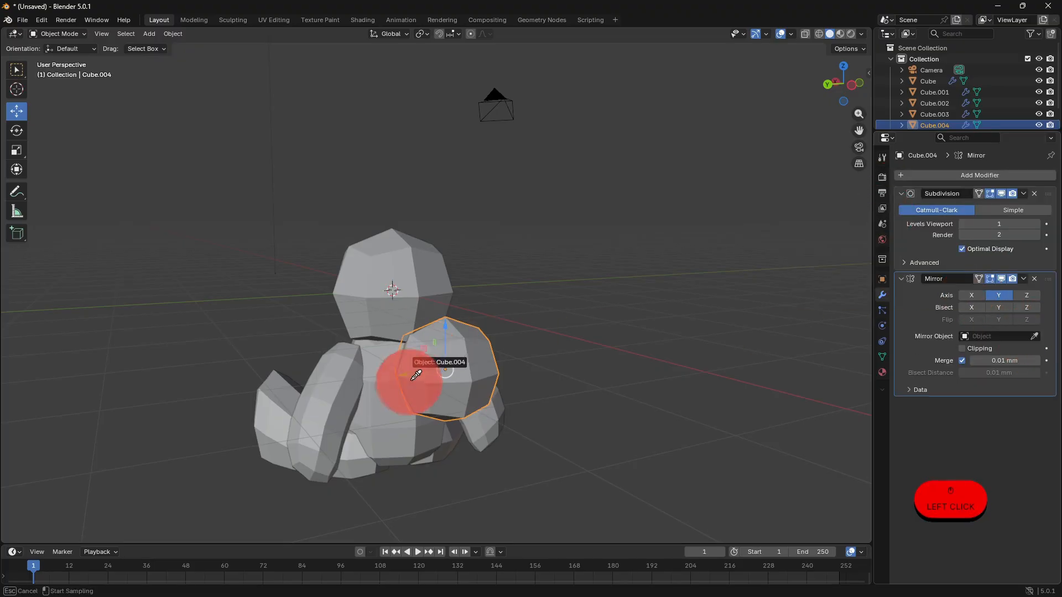
middle_click_drag(406, 395, 505, 340)
Extrude the back cube's outer side face outward twice to form a long wing, and return to Object Mode.
key("Tab")
middle_click_drag(429, 339, 539, 337)
key("e")
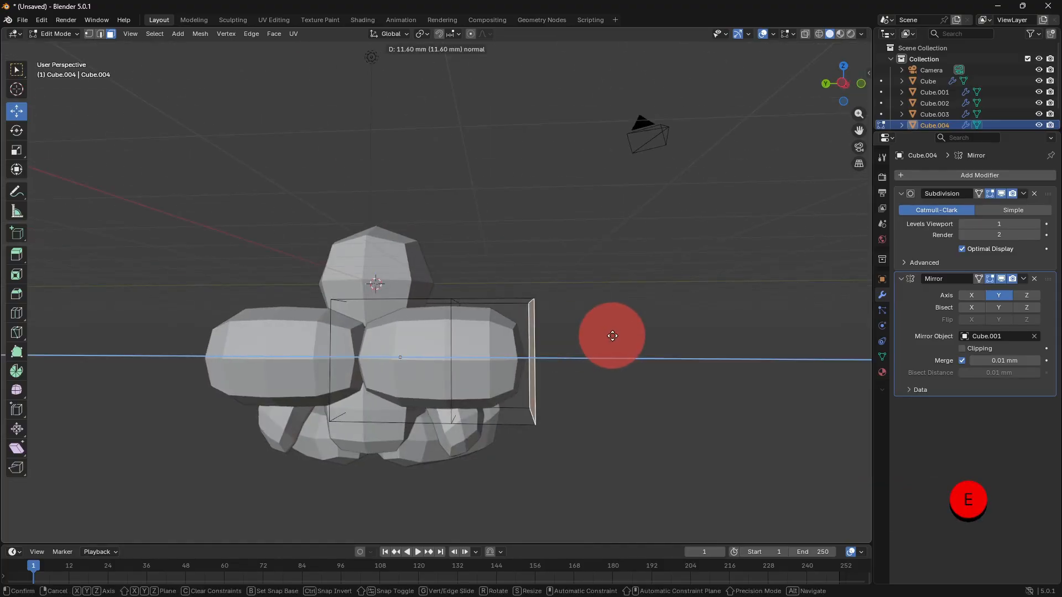
middle_click(611, 334)
middle_click_drag(637, 389, 669, 362)
key("Tab")
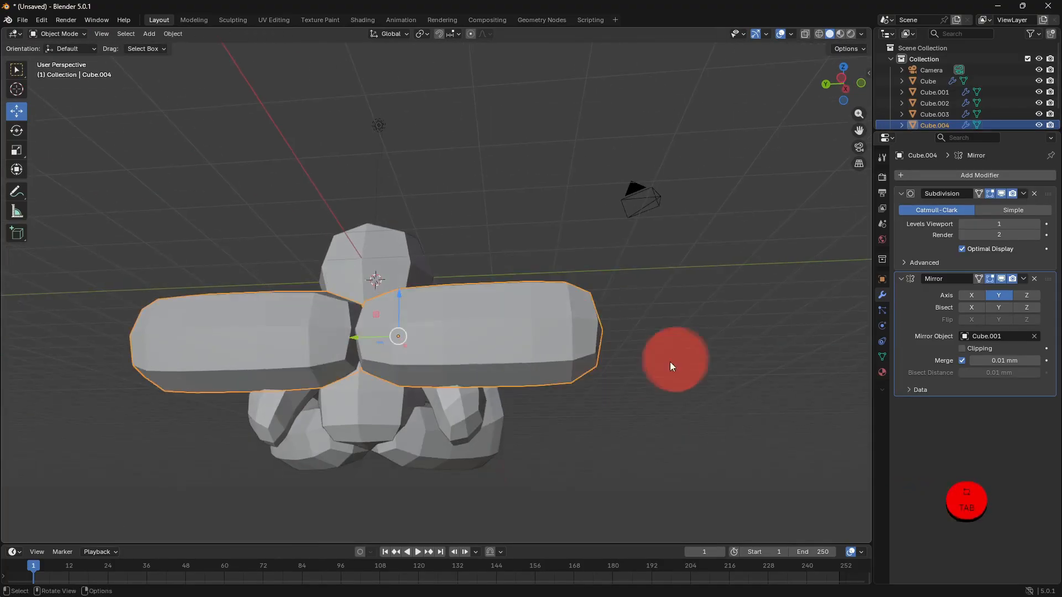
Scale the mirrored wings down, raise them slightly, and move them along Y closer to the body's centre.
key("s")
left_click(549, 334)
middle_click_drag(549, 333, 546, 355)
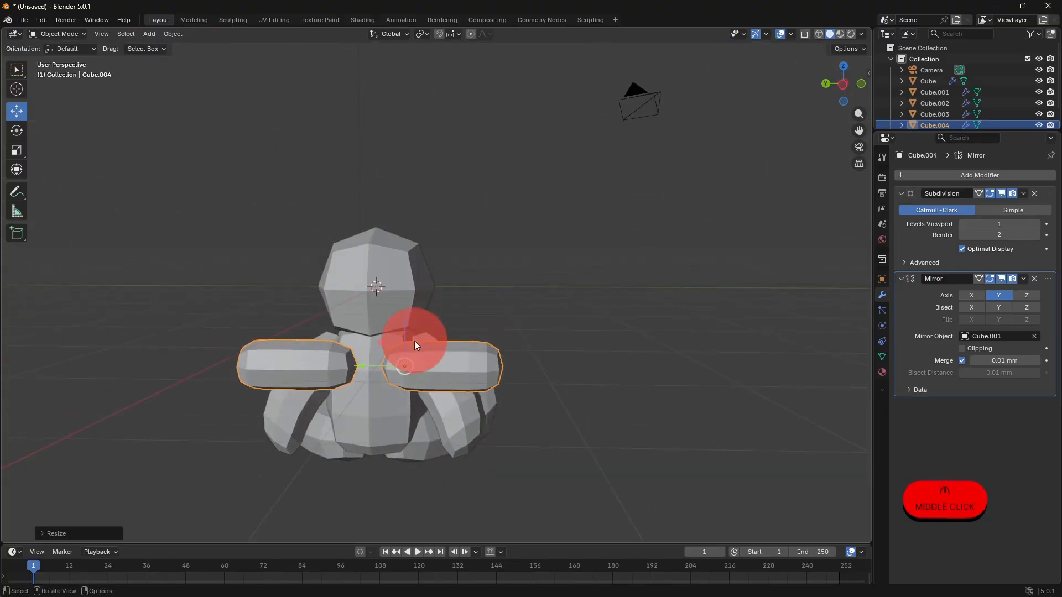
left_click_drag(412, 339, 408, 321)
scroll(442, 360, "up", 2)
middle_click_drag(468, 387, 437, 424)
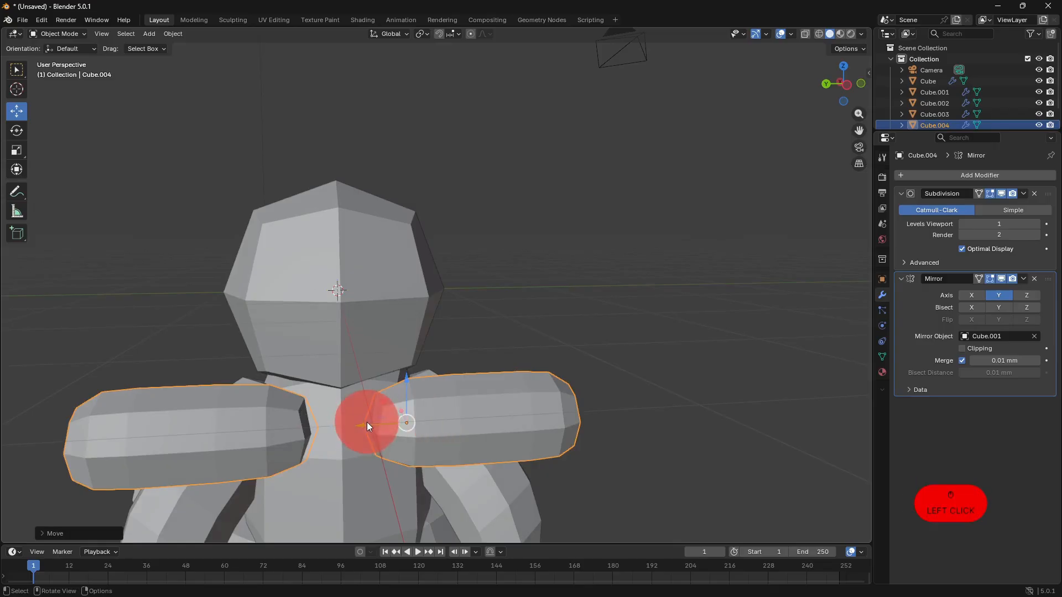
left_click_drag(366, 423, 339, 422)
Extrude the three underside faces of the wing downward and scale them smaller to taper the lower edge.
key("Tab")
middle_click_drag(533, 451, 446, 396)
left_click(468, 302)
left_click(373, 407, "shift")
left_click(526, 410, "shift")
scroll(628, 420, "down", 1)
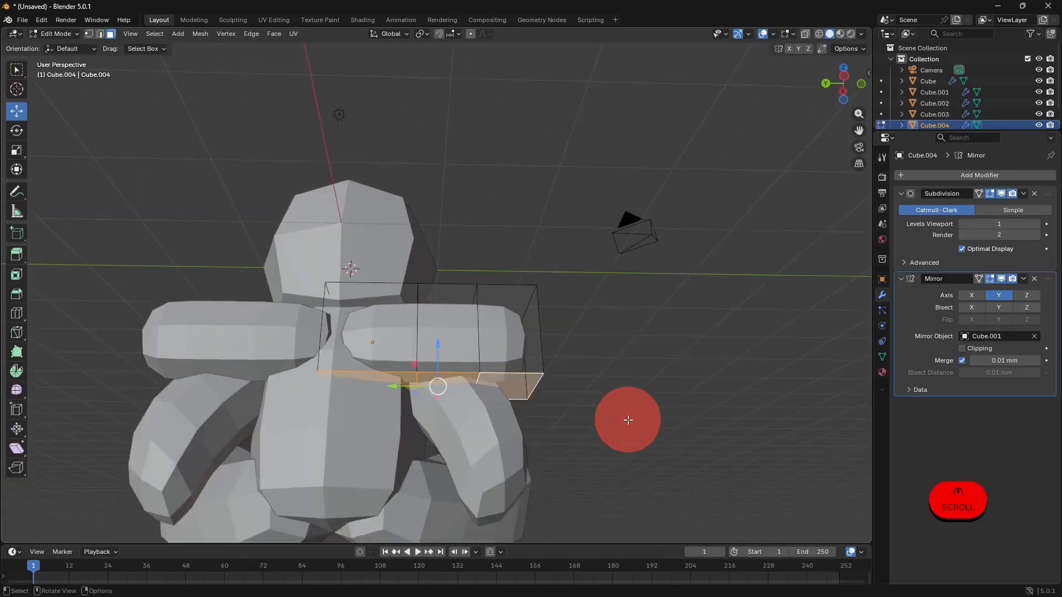
scroll(608, 412, "down", 2)
key("e")
left_click(605, 446)
key("s")
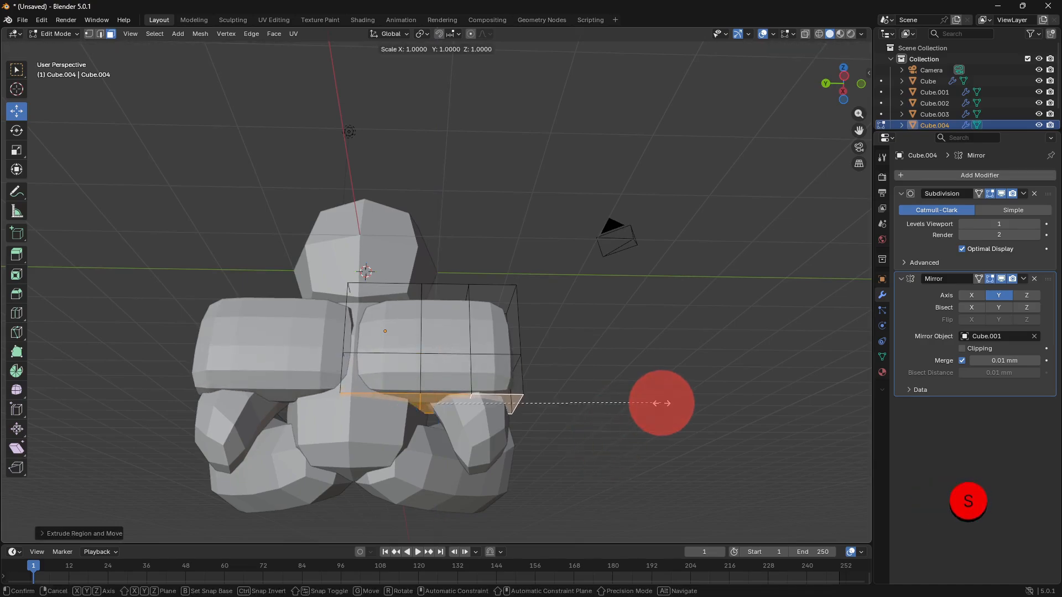
left_click(559, 398)
key("Tab")
Extrude the wing's outer end face sideways and scale it down to form a tapered tip.
middle_click_drag(558, 398, 367, 420)
key("Tab")
left_click(360, 358)
scroll(477, 400, "up", 2)
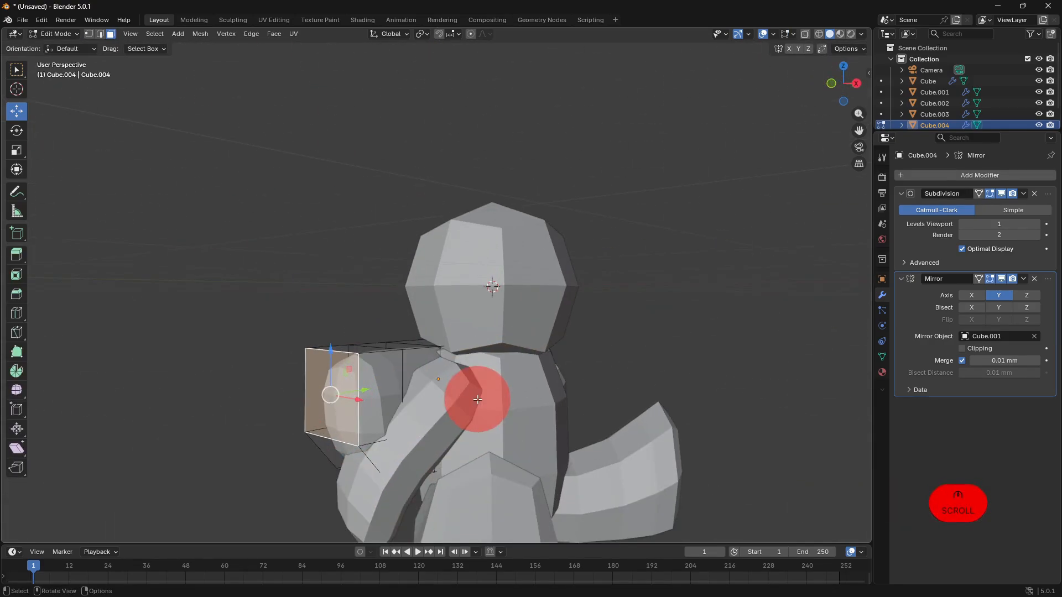
key("e")
left_click(443, 396)
key("s")
left_click(497, 404)
key("Tab")
Extrude the top face near the wing's outer end upward and scale it down into a pointed lobe.
middle_click_drag(415, 416, 379, 332)
key("Tab")
left_click(380, 332)
key("e")
left_click(562, 372)
key("s")
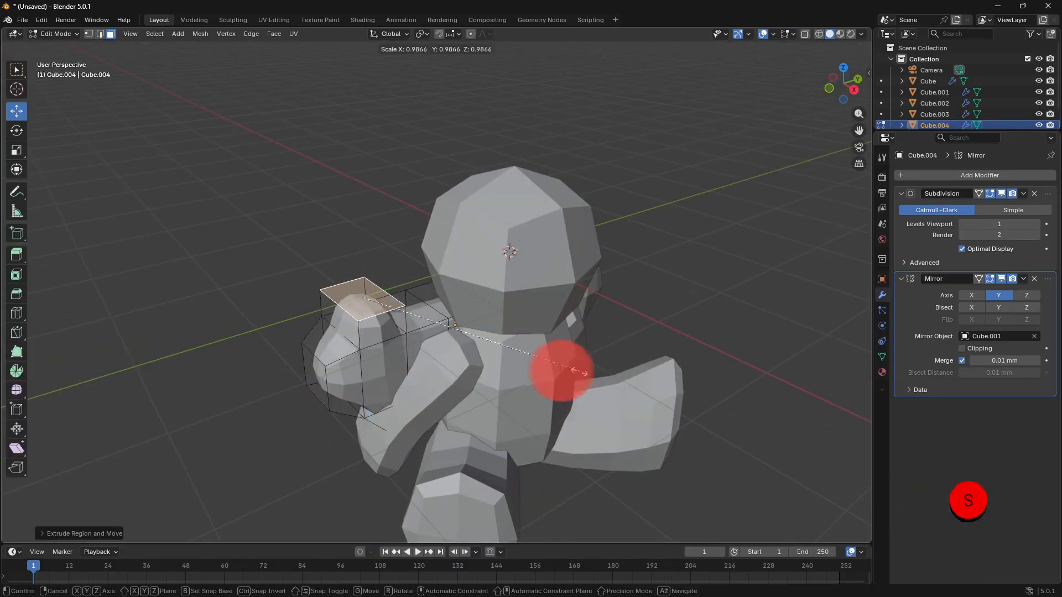
left_click(580, 372)
key("Tab")
Move the wings backward along X, away from the torso.
middle_click_drag(466, 380, 554, 364)
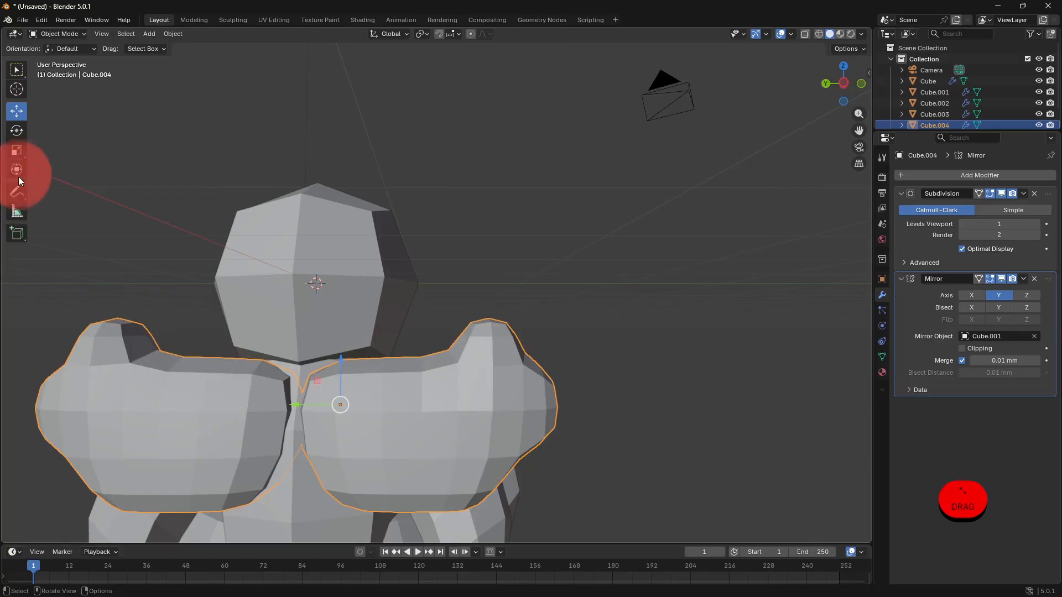
key("Tab")
left_click(347, 414)
middle_click_drag(347, 413, 459, 479)
key("Tab")
middle_click_drag(508, 479, 592, 506)
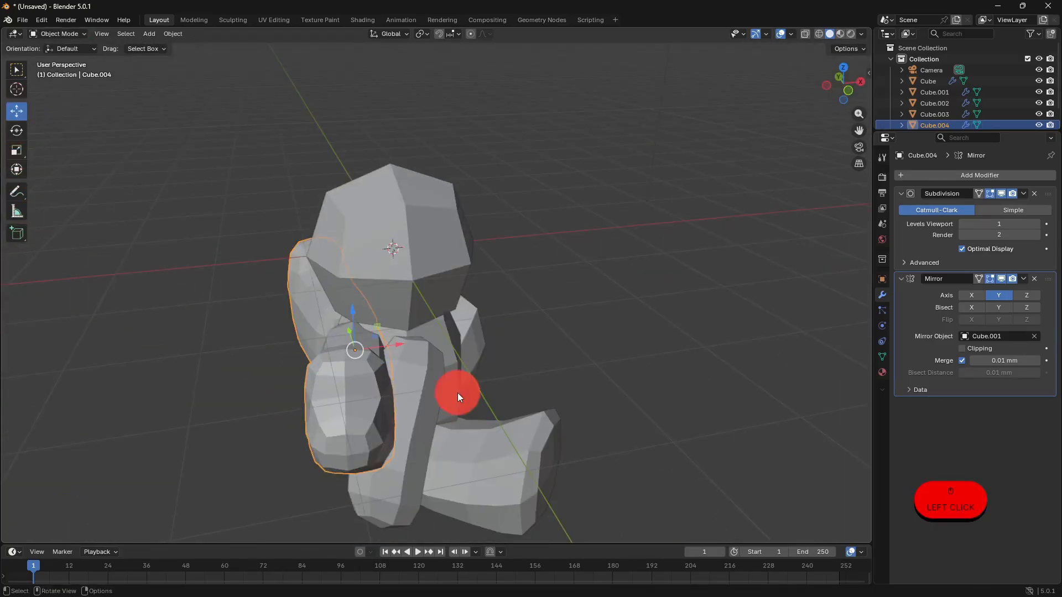
left_click_drag(387, 346, 276, 355)
Inset the group of upper and lower wing faces that face the body.
key("Tab")
middle_click_drag(365, 379, 264, 358)
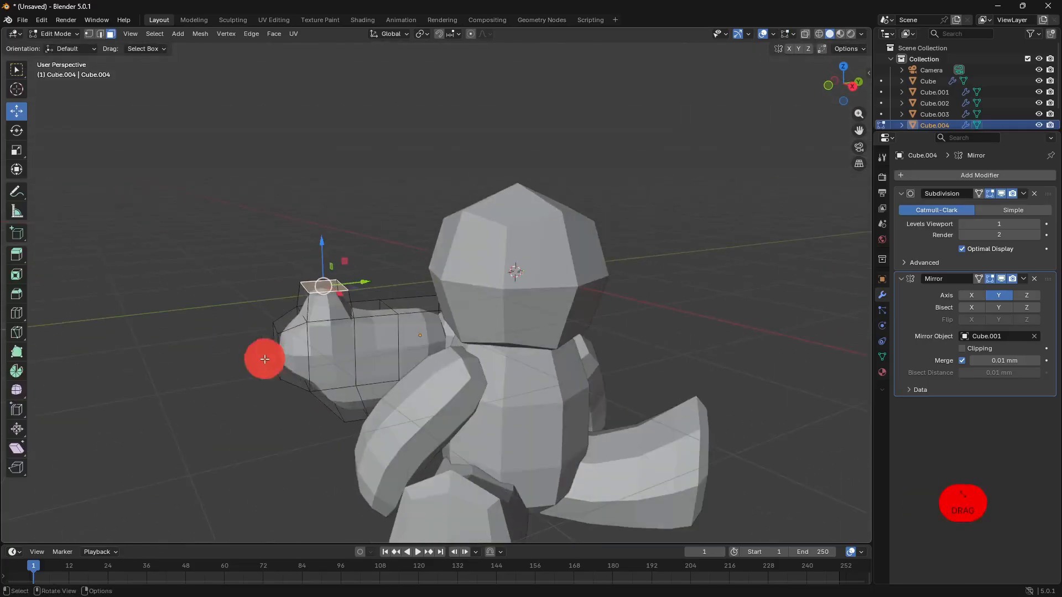
middle_click_drag(621, 341, 659, 317, "shift")
scroll(658, 317, "up", 2)
left_click(622, 312)
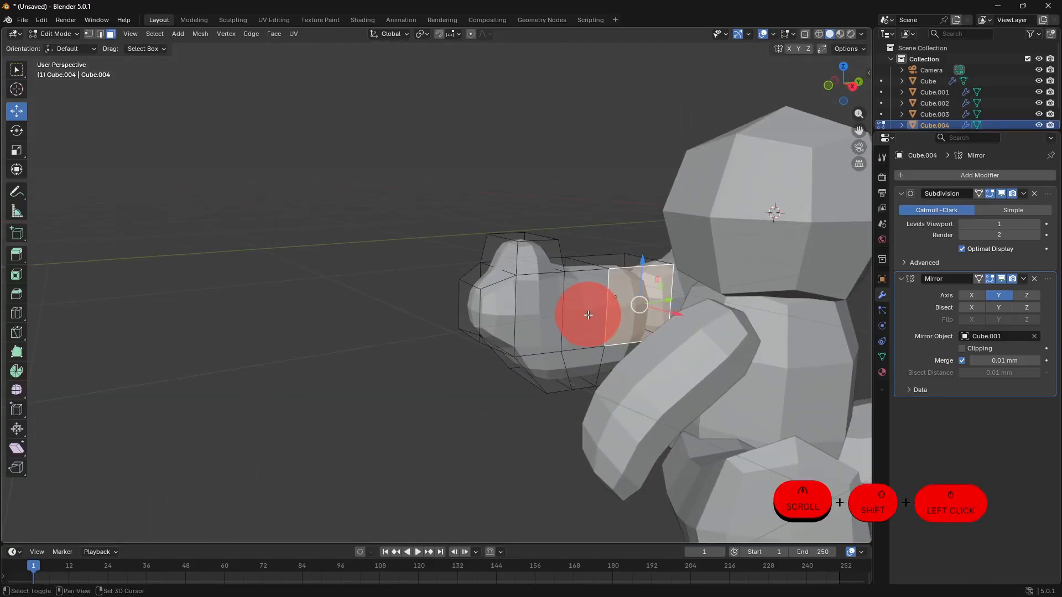
left_click(588, 311, "shift")
left_click(550, 316, "shift")
left_click(578, 362, "shift")
scroll(620, 361, "down", 2)
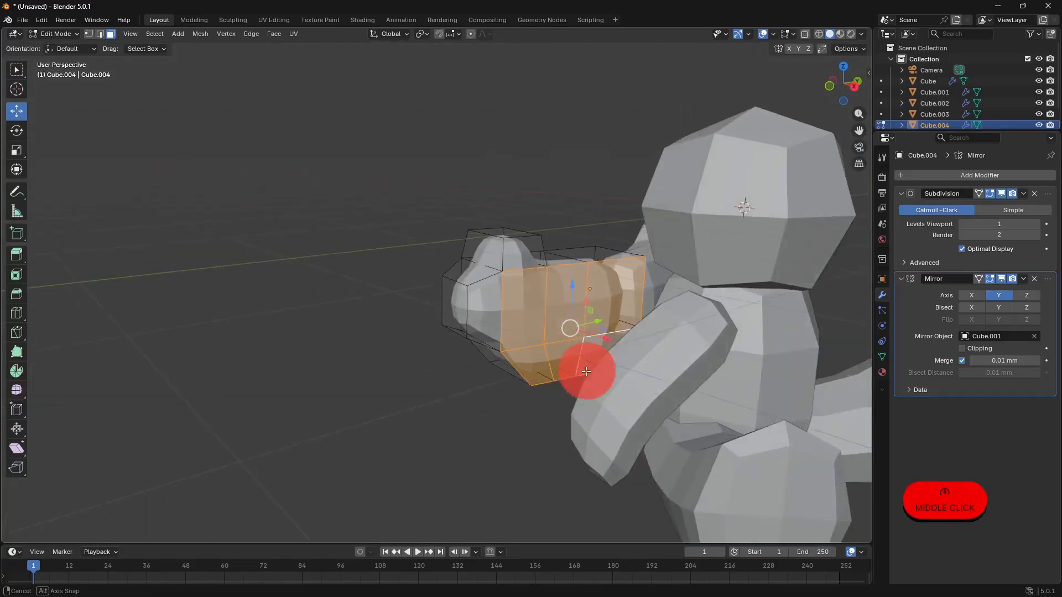
middle_click_drag(583, 368, 556, 360)
key("i")
left_click(660, 403)
Push the inset faces backward along X to hollow out the wing's front, and return to Object Mode.
key("g")
key("x")
left_click(463, 314)
key("Tab")
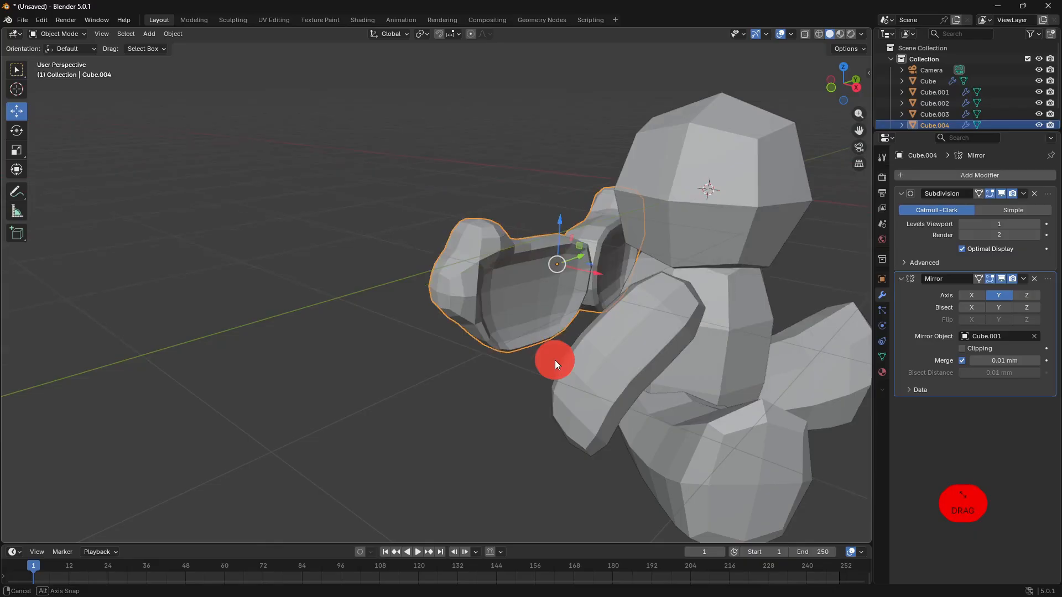
Move the hollowed wings forward along X against the torso's back.
left_click_drag(597, 278, 652, 331)
middle_click_drag(653, 331, 503, 339)
scroll(340, 352, "down", 3)
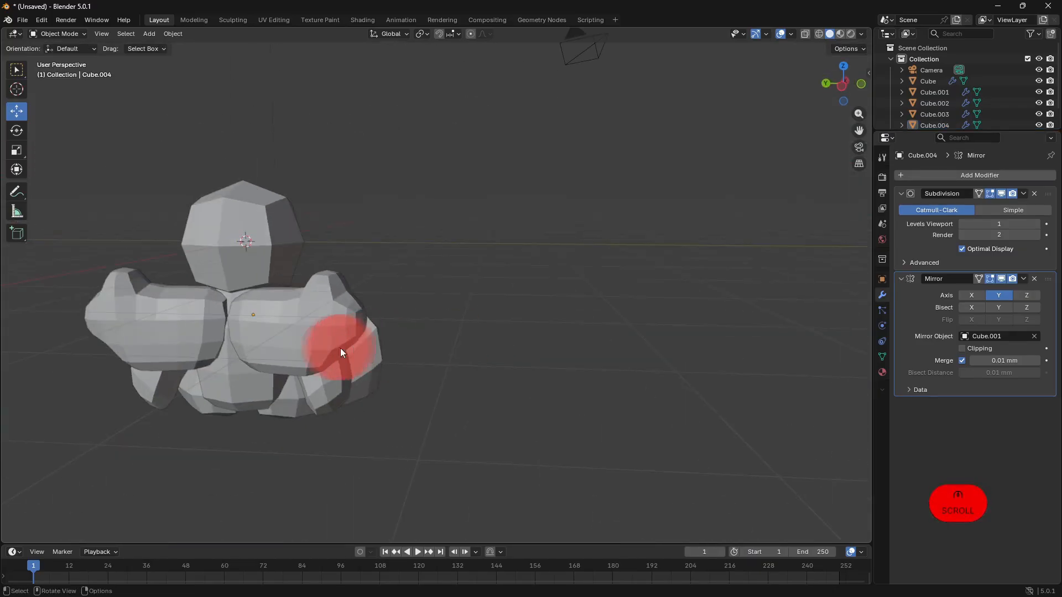
Lower the underside of the wing mesh near the torso, comparing the shape in Object and Edit Mode.
key("Tab")
middle_click_drag(329, 395, 457, 374)
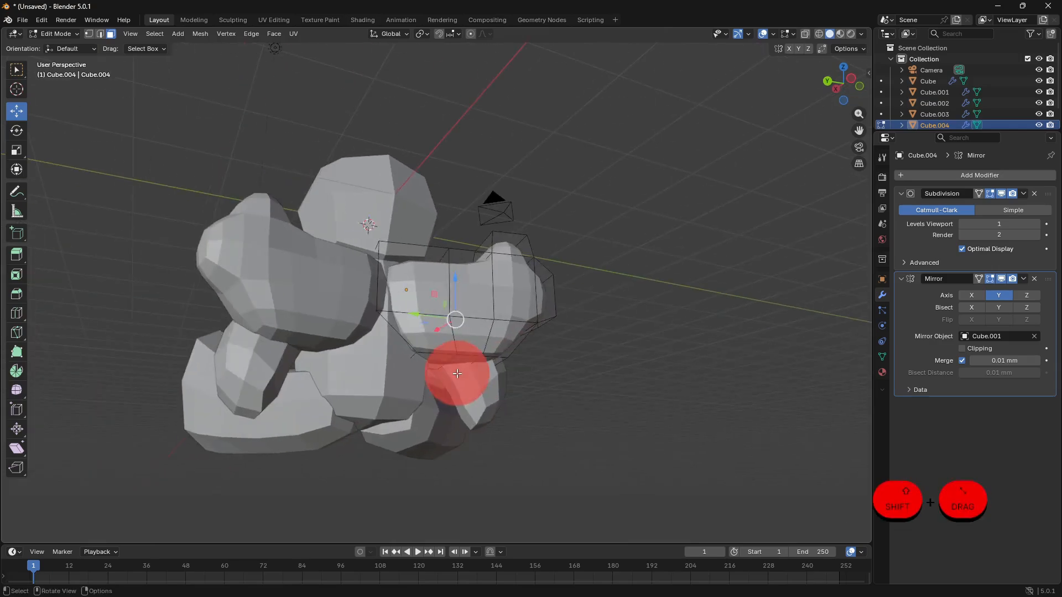
left_click_drag(427, 334, 430, 362)
middle_click_drag(524, 372, 487, 365)
key("Tab")
key("Tab")
key("Tab")
key("Tab")
key("Tab")
scroll(653, 358, "up", 3)
key("Tab")
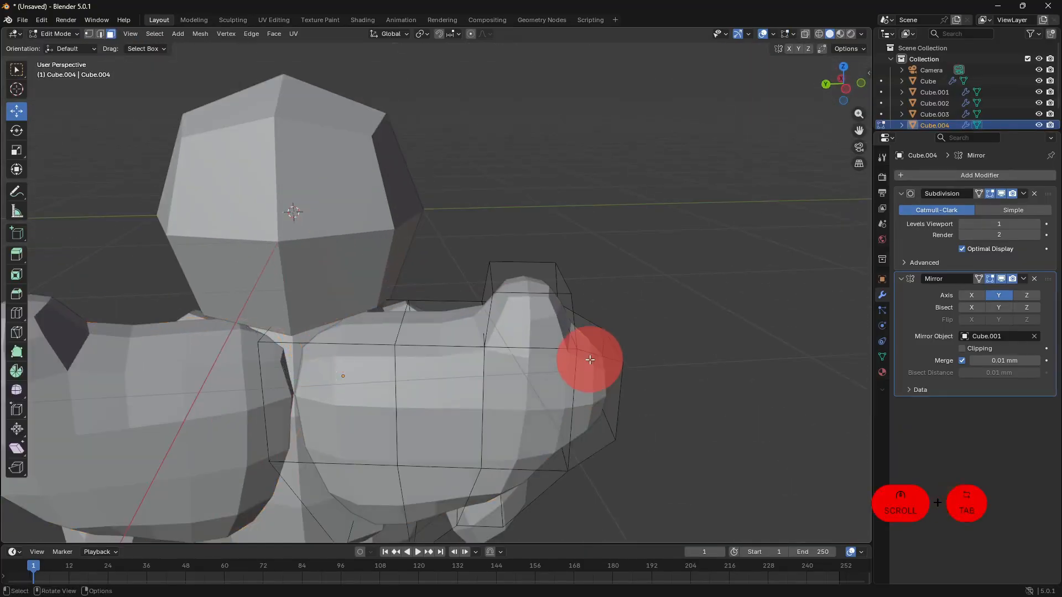
Pull the wing's end face farther outward and raise the face on its upper lobe.
middle_click_drag(588, 360, 354, 324)
left_click(451, 289)
left_click(270, 331)
mouse_move(274, 340)
left_mouse_down()
mouse_move(266, 343)
mouse_move(284, 346)
mouse_move(261, 337)
left_mouse_up()
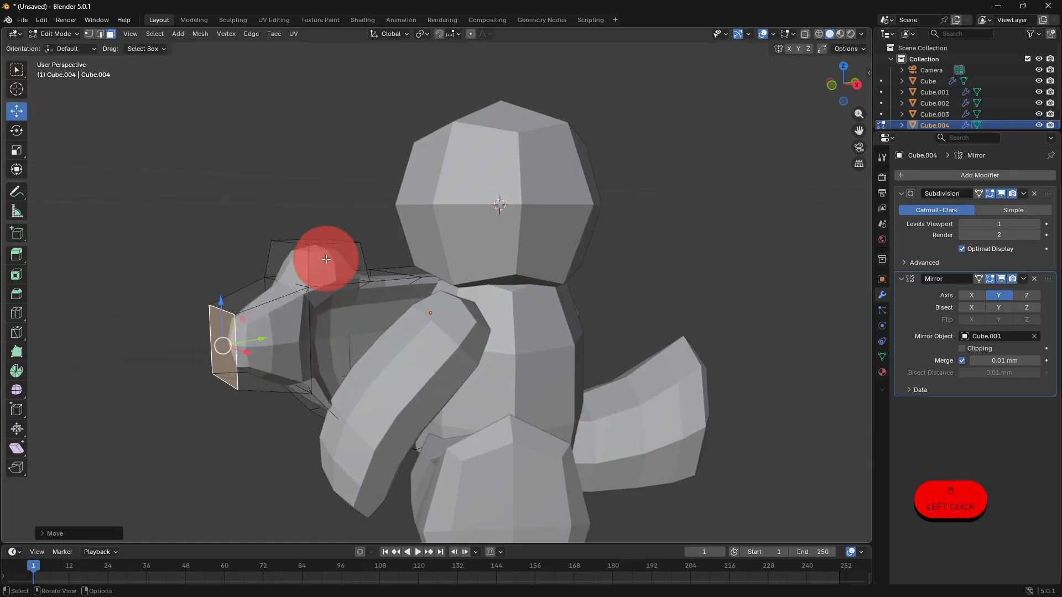
left_click_drag(309, 204, 302, 172)
key("Tab")
key("Tab")
Scale down the lowest face of the wing to sharpen its bottom point, and return to Object Mode.
middle_click_drag(311, 438, 420, 367)
scroll(314, 427, "down", 2)
key("s")
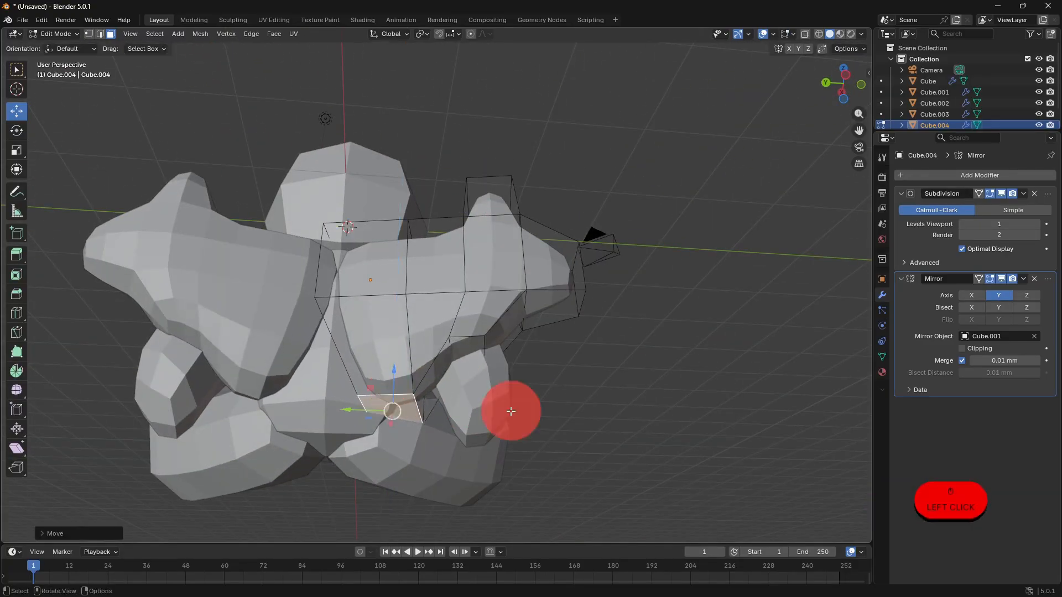
left_click(456, 410)
middle_click_drag(457, 409, 324, 456)
key("Tab")
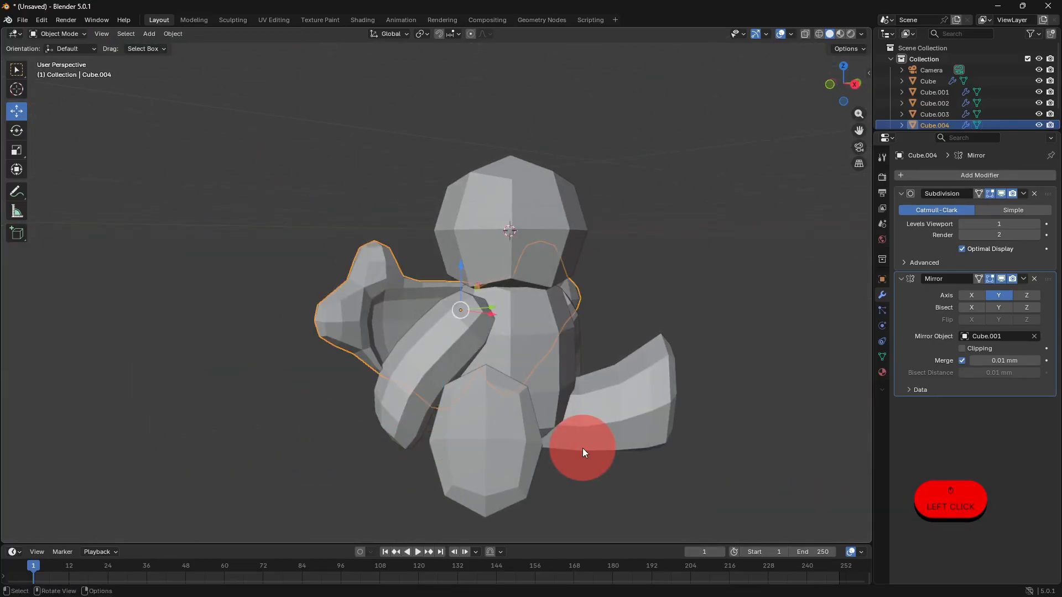
left_click(582, 448)
middle_click_drag(526, 482, 469, 468)
scroll(480, 477, "up", 1)
scroll(480, 477, "down", 2)
left_click(453, 483)
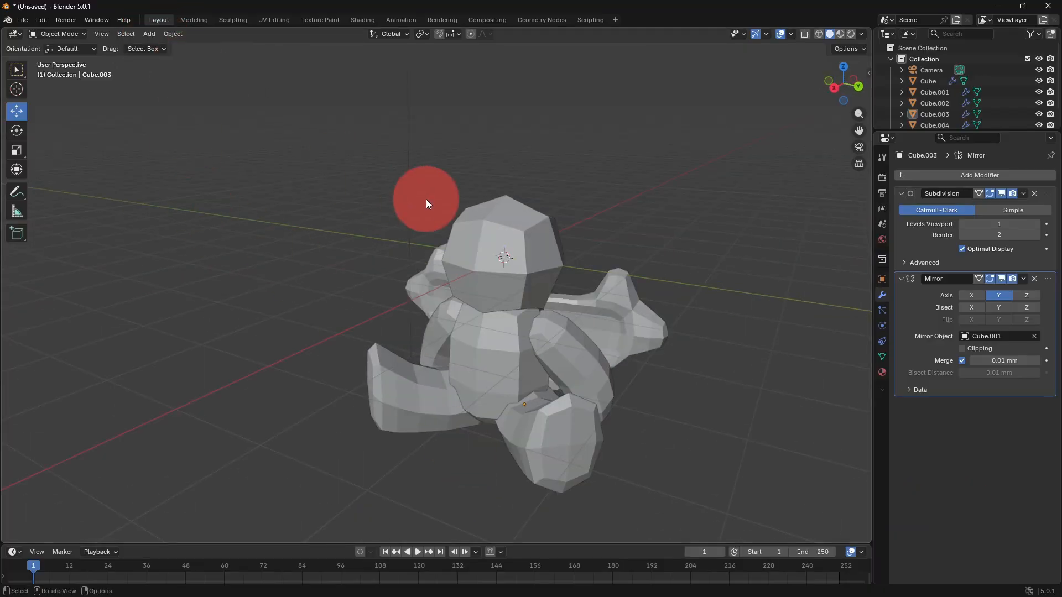
Duplicate the head upward along Z and position the copy above and to one side of the original along Y.
left_click(476, 235)
middle_click_drag(477, 235, 425, 442)
key("shift+d")
key("z")
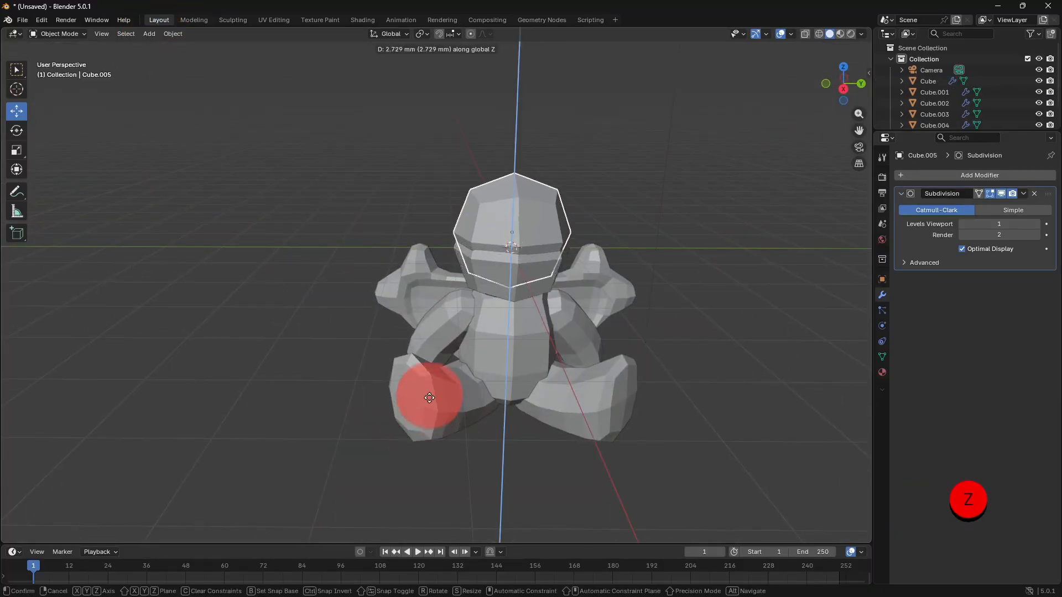
left_click(294, 266)
left_click_drag(566, 164, 600, 166)
left_click_drag(554, 132, 559, 169)
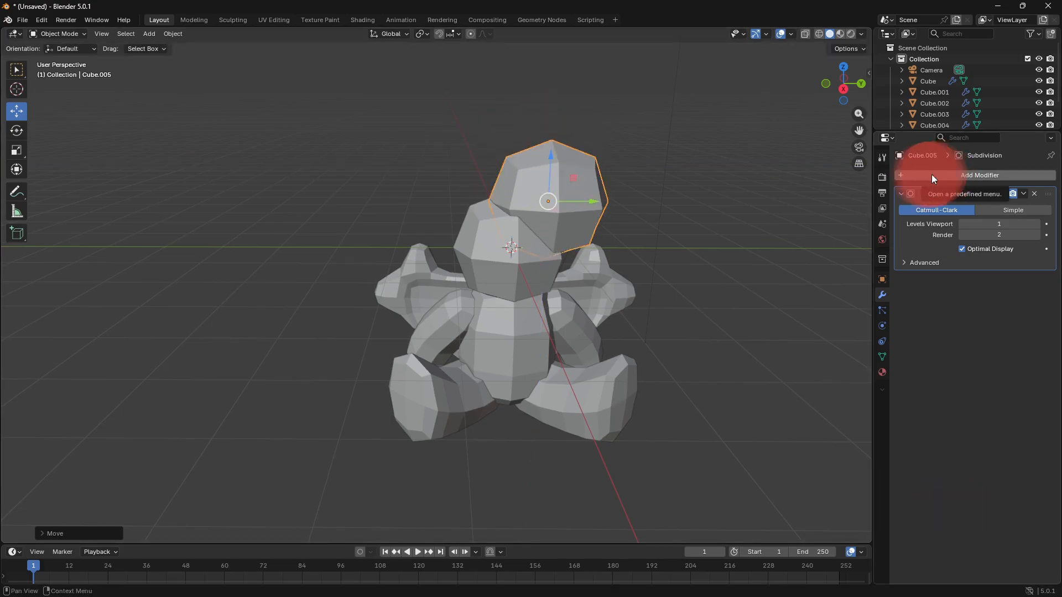
Add a vertical loop cut through the middle of the head copy and raise its top centre edge along Z.
key("Tab")
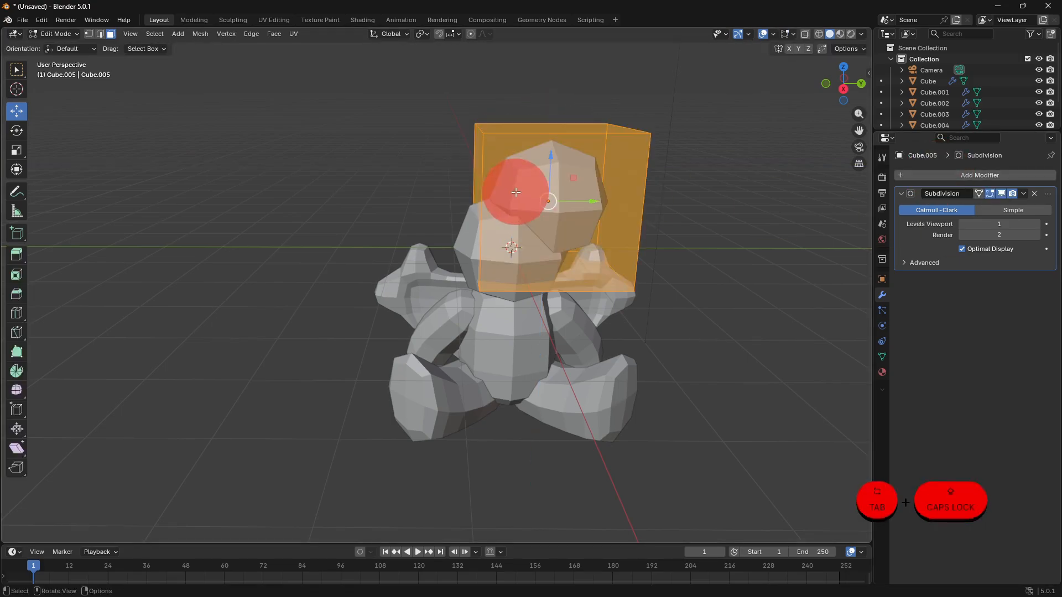
left_click(15, 320)
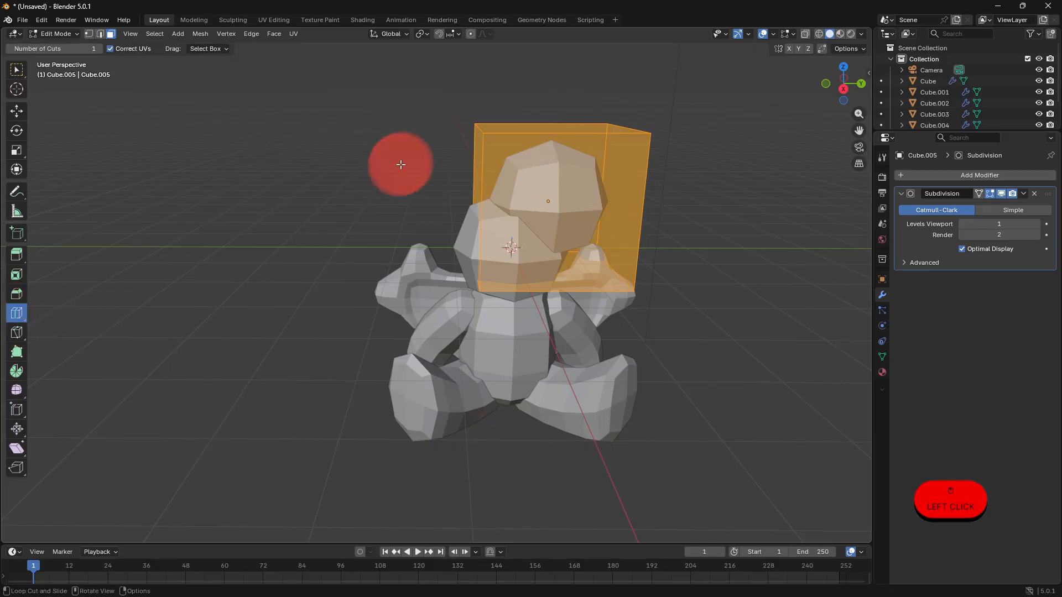
left_click(559, 130)
left_click(16, 112)
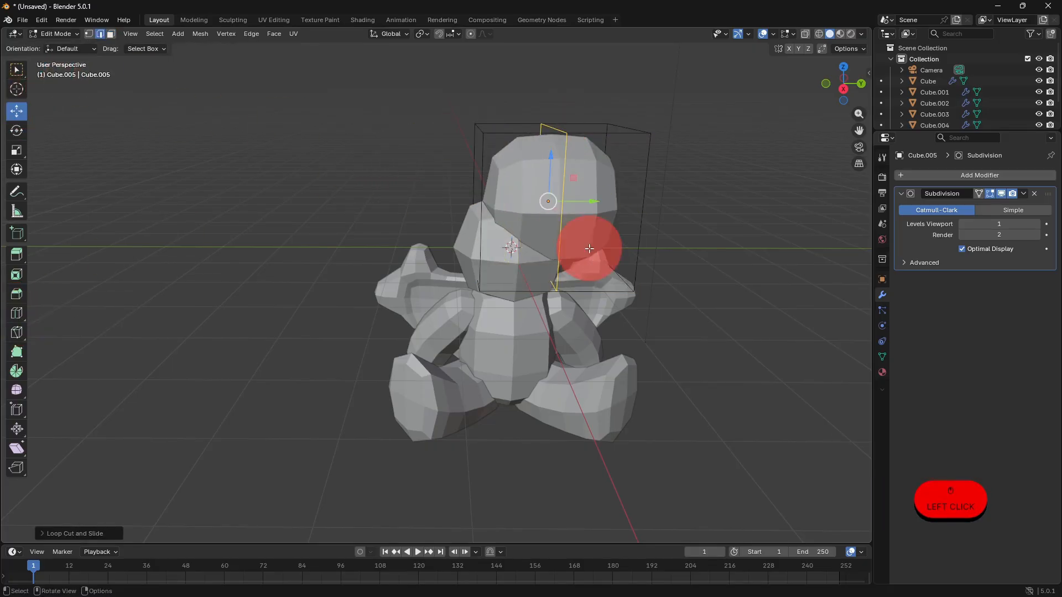
middle_click_drag(572, 133, 544, 210, "shift")
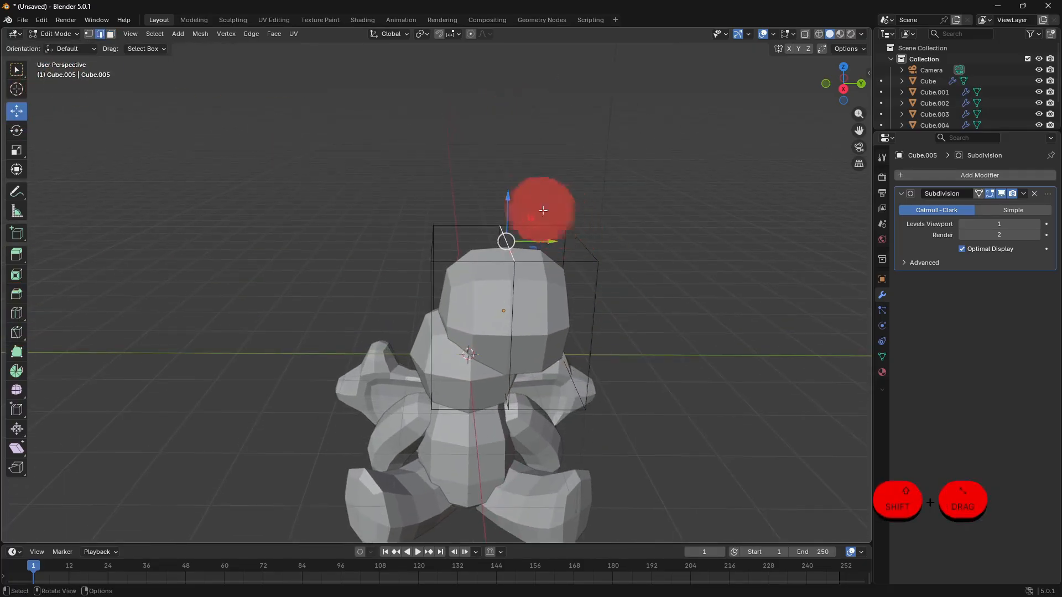
left_click_drag(503, 200, 509, 143)
key("Tab")
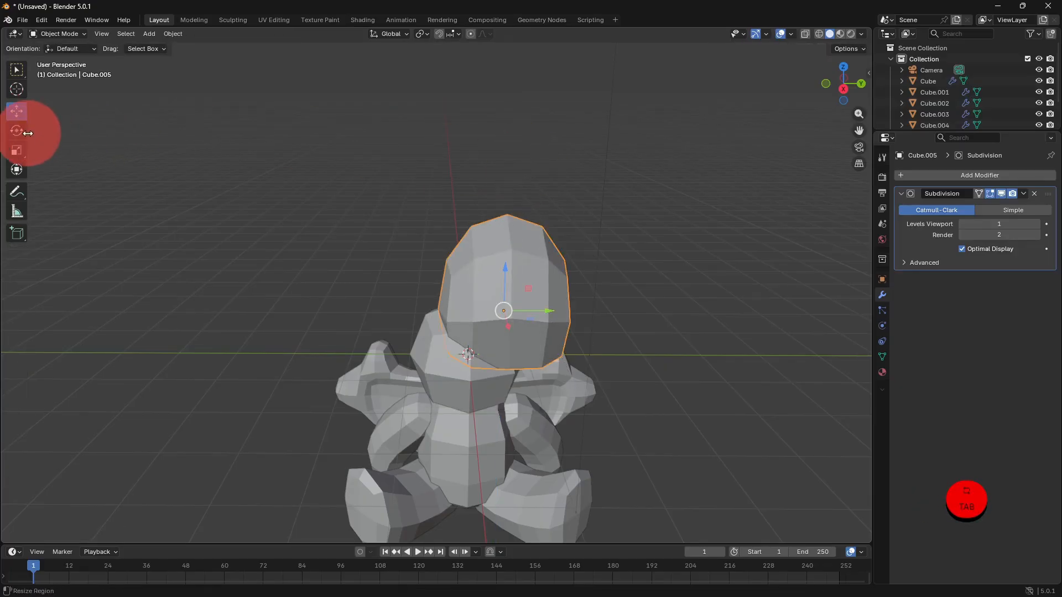
Tilt the head copy outward and scale it down to ear size.
left_click_drag(525, 292, 556, 321)
key("s")
left_click(580, 337)
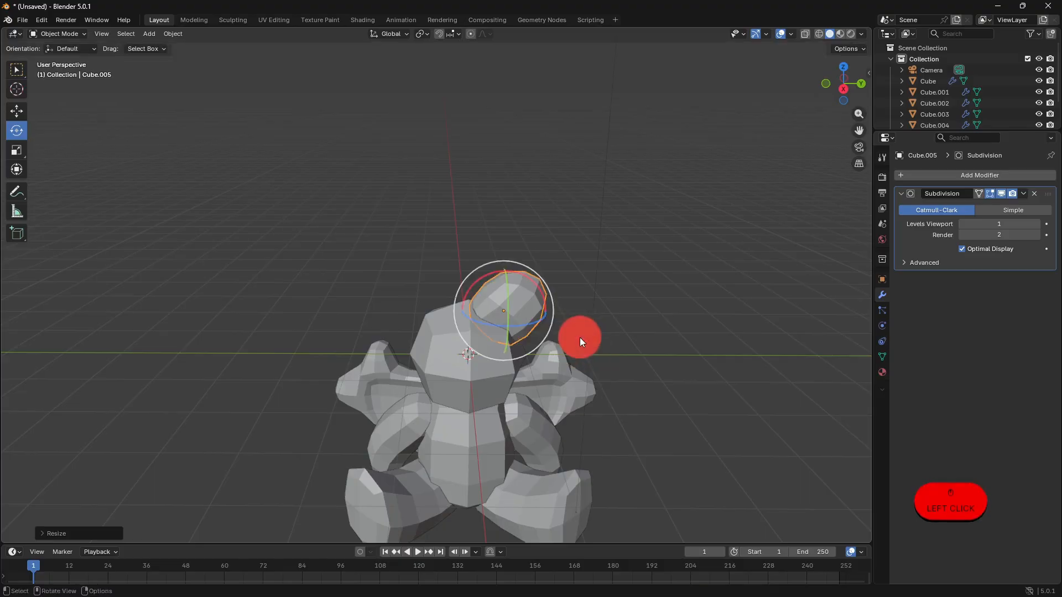
Move the ear slightly outward along Y and down along Z so it sits on the head's upper side.
left_click(17, 113)
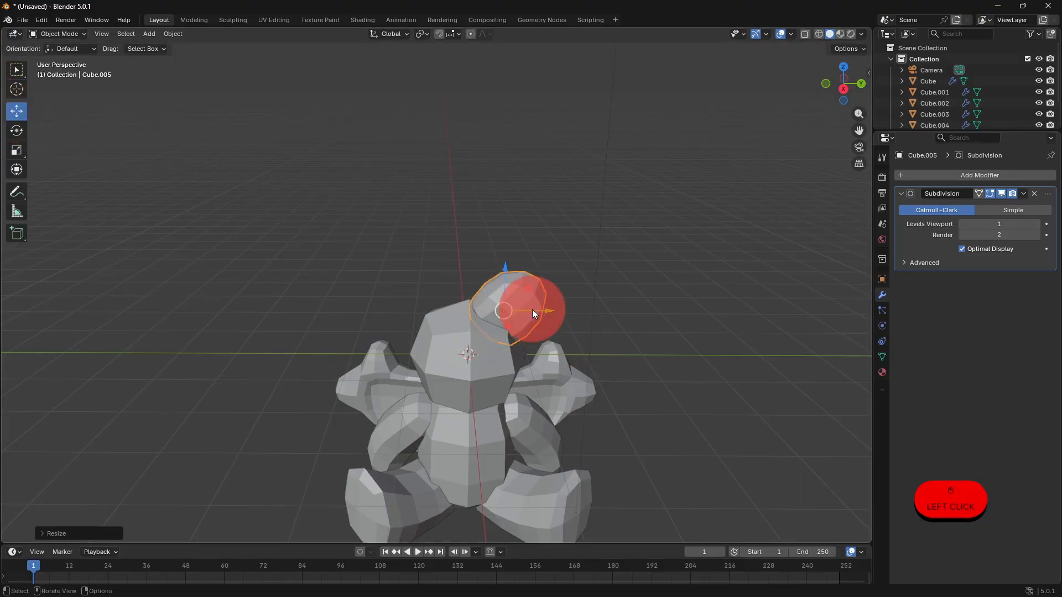
left_click_drag(533, 311, 538, 311)
left_click_drag(514, 270, 519, 284)
left_click(684, 319)
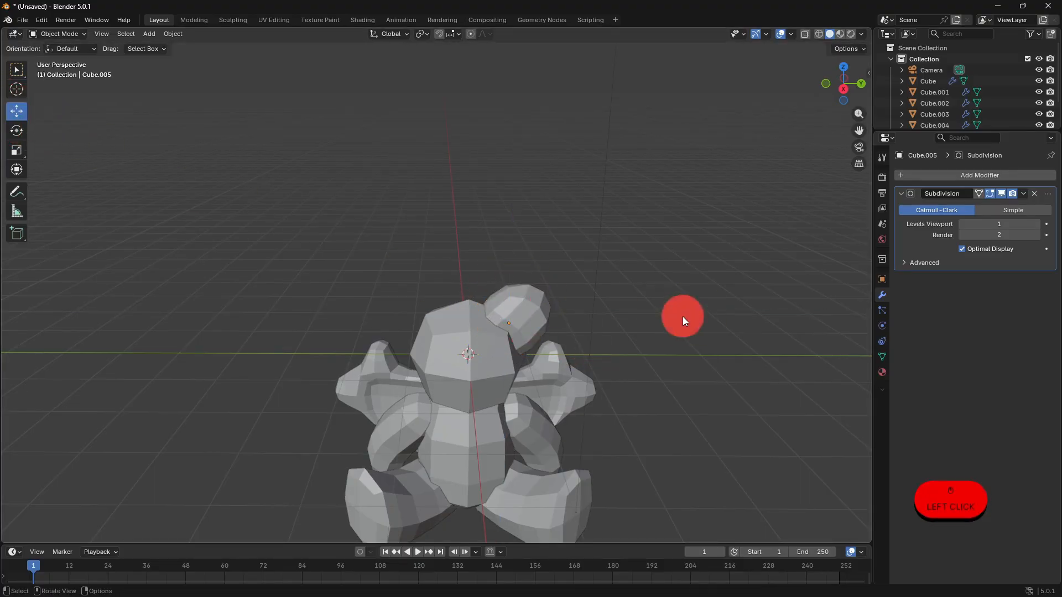
Add a Mirror modifier to the ear, mirroring on the Y axis only with the head as mirror object.
left_click(963, 181)
left_click(891, 294)
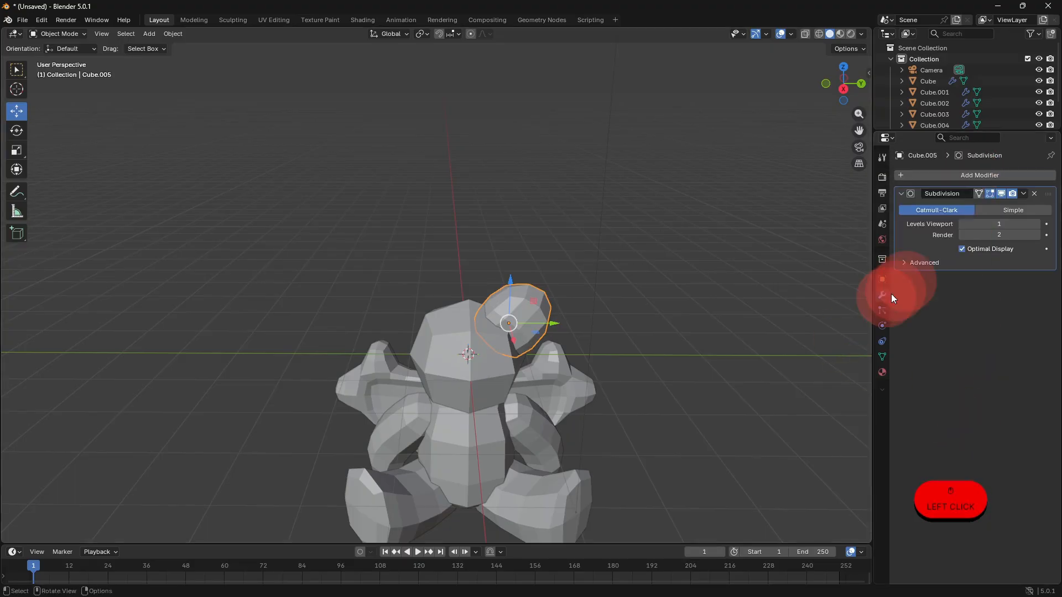
left_click(962, 176)
left_click(922, 197)
left_click(987, 303)
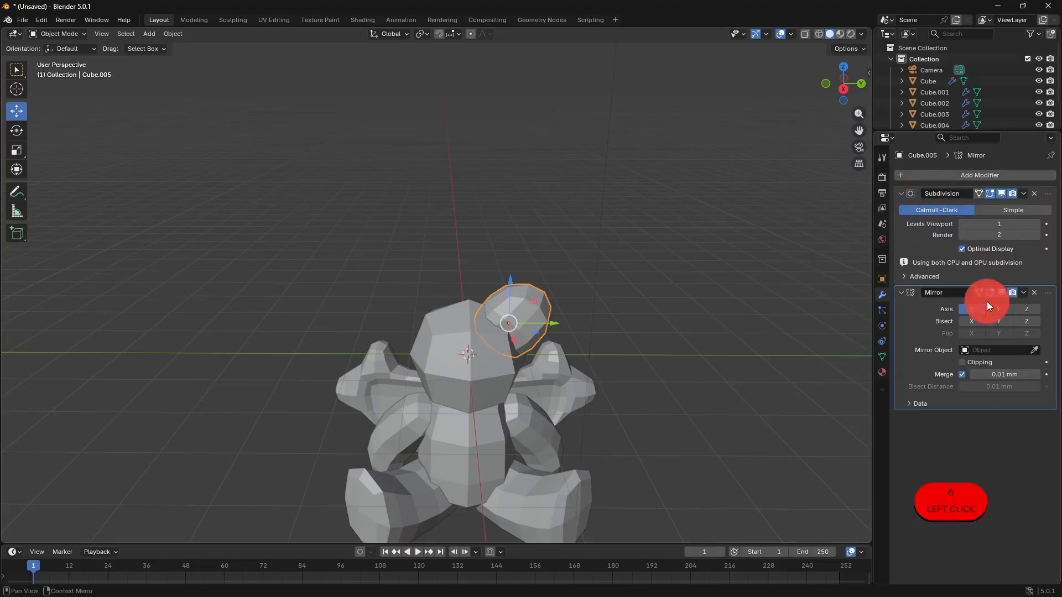
left_click(445, 351)
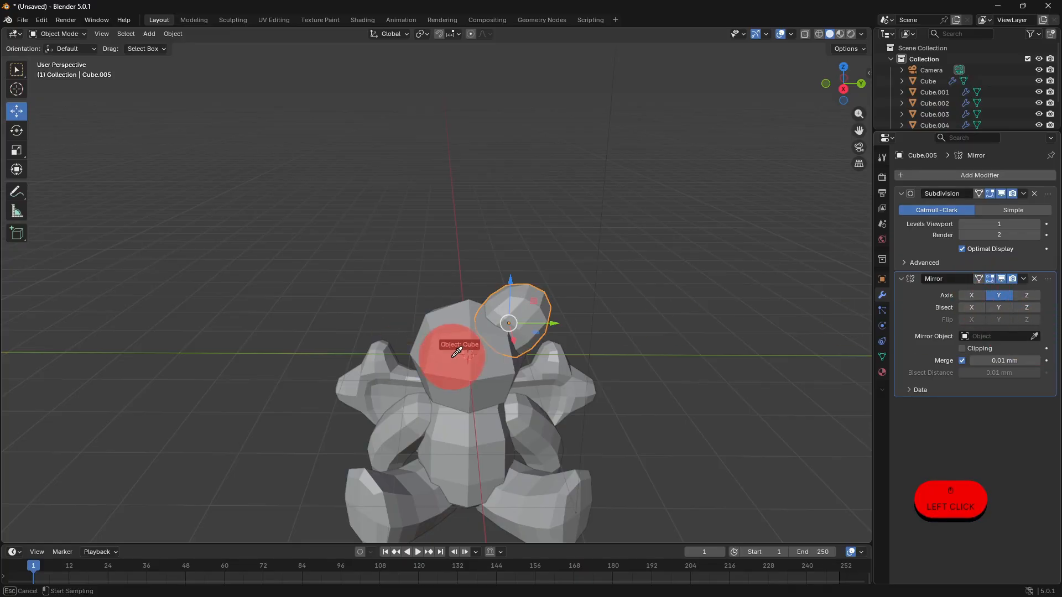
Select the two front faces of the ear mesh in Edit Mode and inset them.
scroll(631, 390, "up", 3)
middle_click_drag(630, 422, 530, 344)
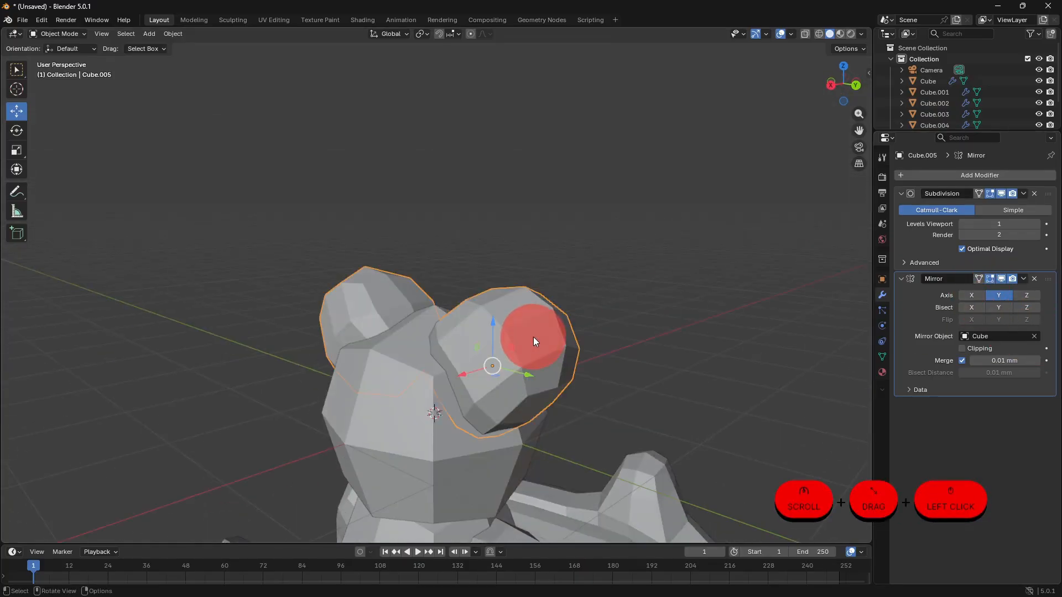
key("Tab")
left_click(110, 34)
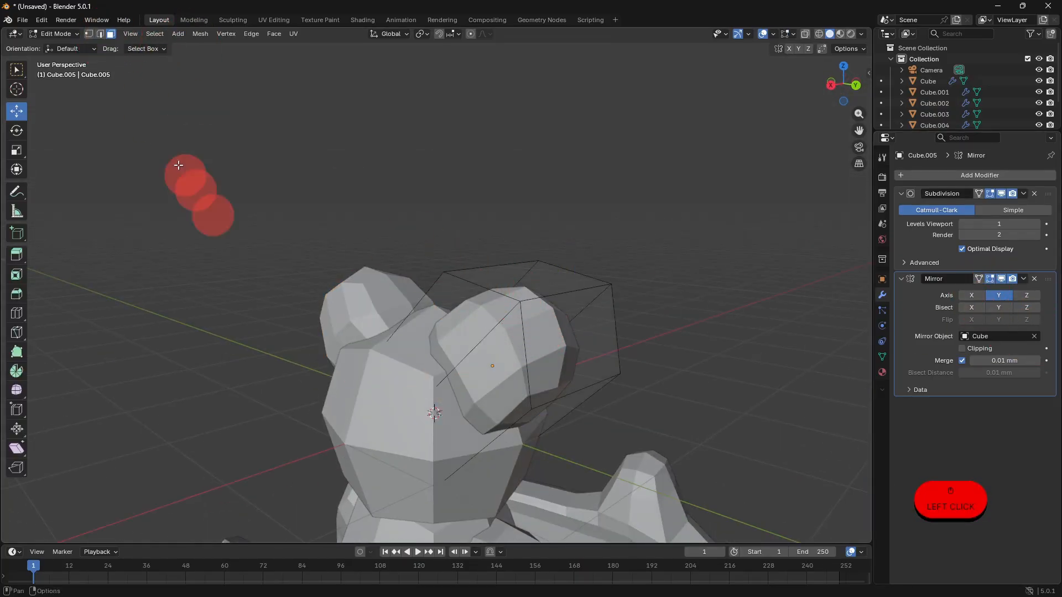
middle_click_drag(470, 324, 439, 317)
left_click(509, 333)
left_click(658, 400, "shift")
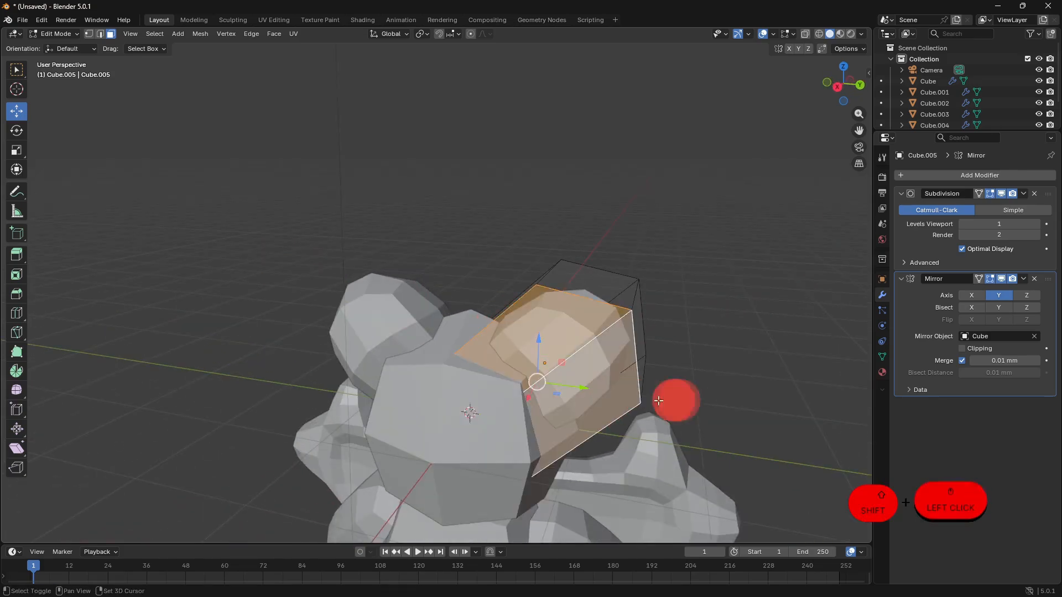
key("i")
left_click(709, 415)
Push the inset faces backward along X to hollow out the ear, and return to Object Mode.
middle_click_drag(661, 408, 620, 405)
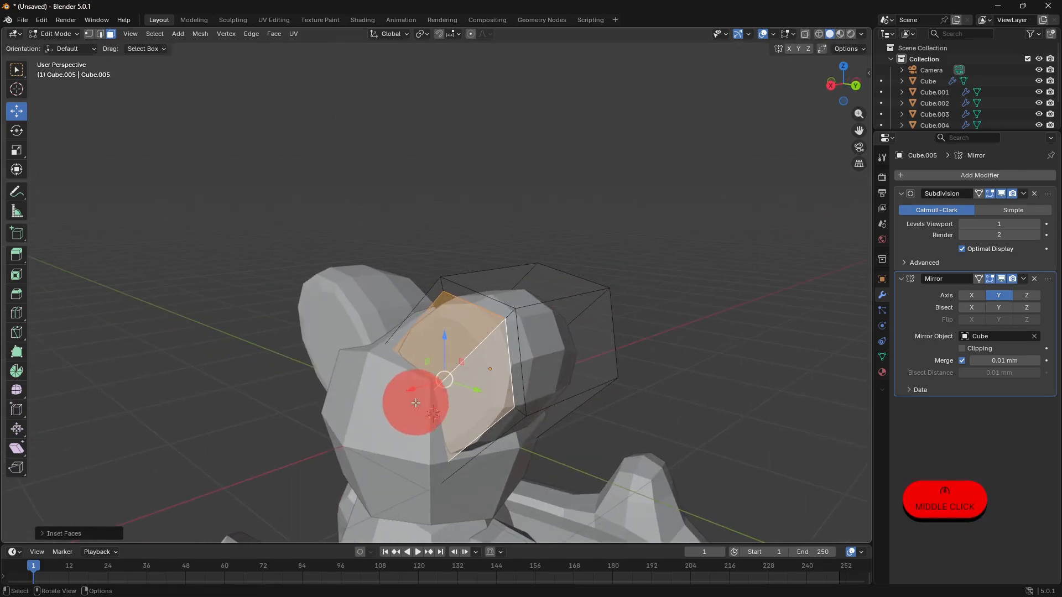
left_click_drag(416, 390, 481, 390)
key("Tab")
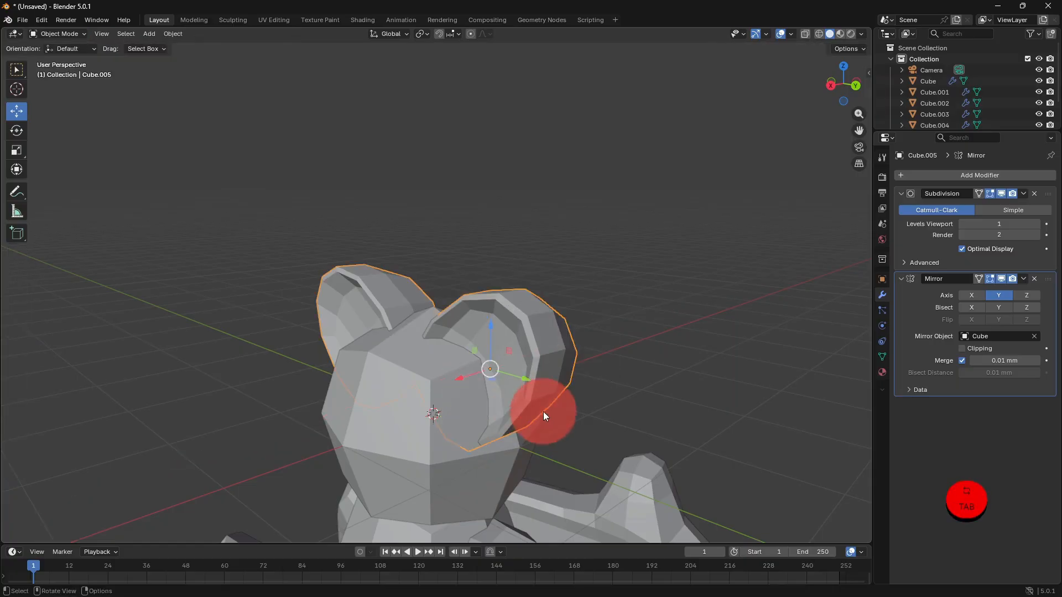
Raise the ear's outer top edge along Z and scale it down to form a tall pointed tip.
key("Tab")
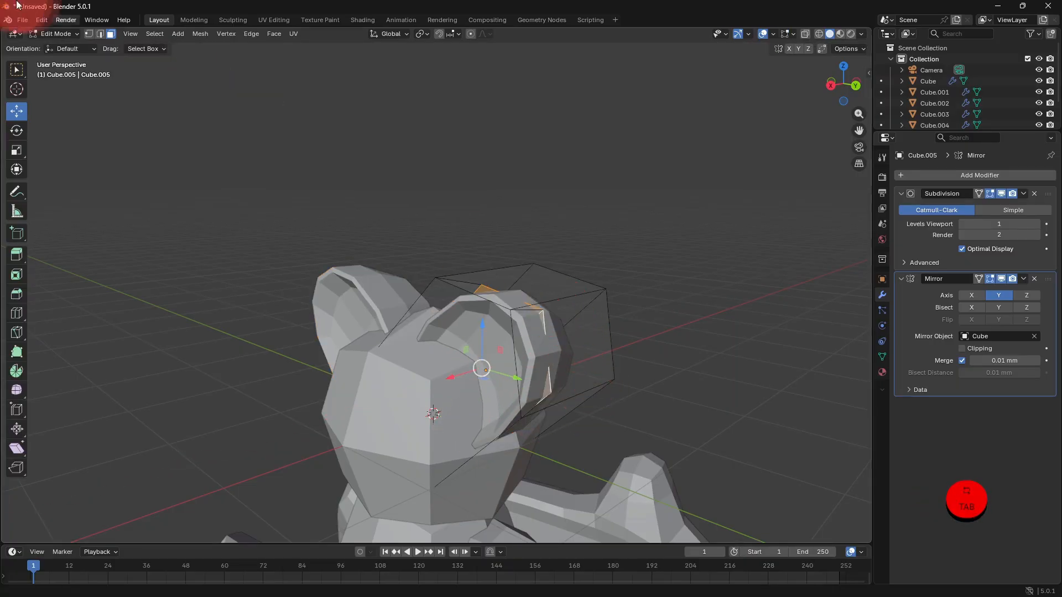
left_click(100, 35)
left_click(473, 286)
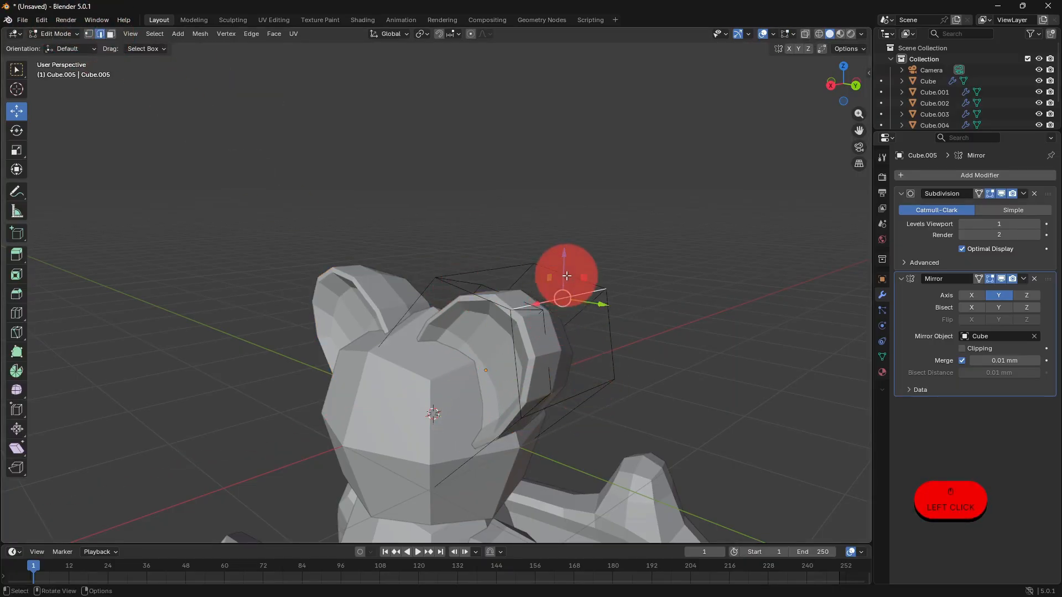
left_click_drag(566, 275, 607, 206)
key("s")
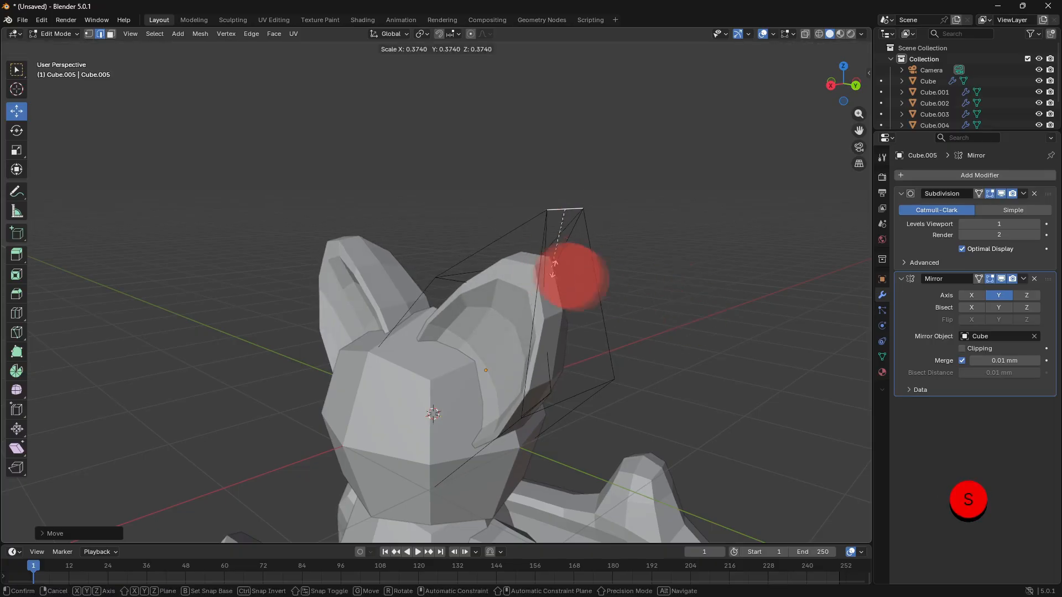
left_click(561, 219)
middle_click_drag(636, 402, 656, 419)
left_click_drag(619, 228, 648, 128)
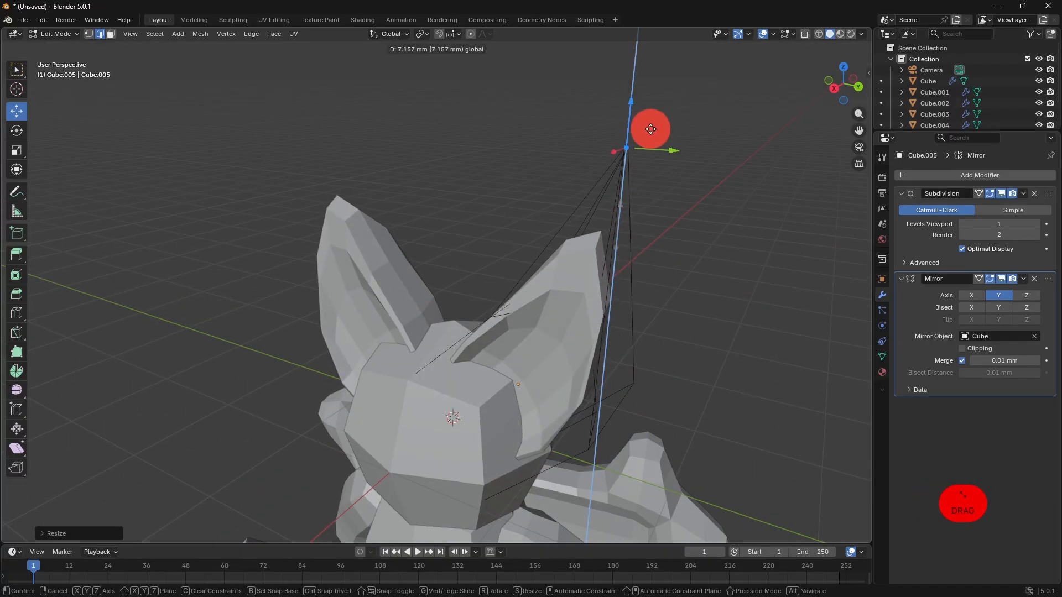
key("Tab")
Move the mirrored ears farther outward along Y to the sides of the head.
scroll(628, 300, "down", 3)
middle_click_drag(606, 323, 474, 285)
left_click(474, 286)
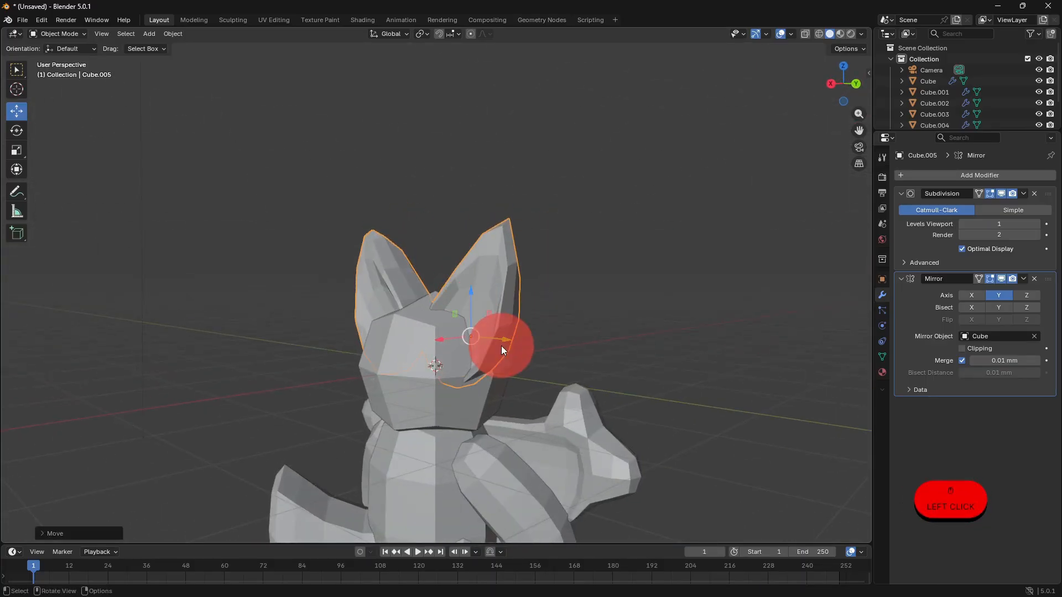
scroll(626, 343, "down", 3)
middle_click_drag(626, 343, 630, 369)
scroll(477, 327, "up", 3)
scroll(478, 330, "up", 4)
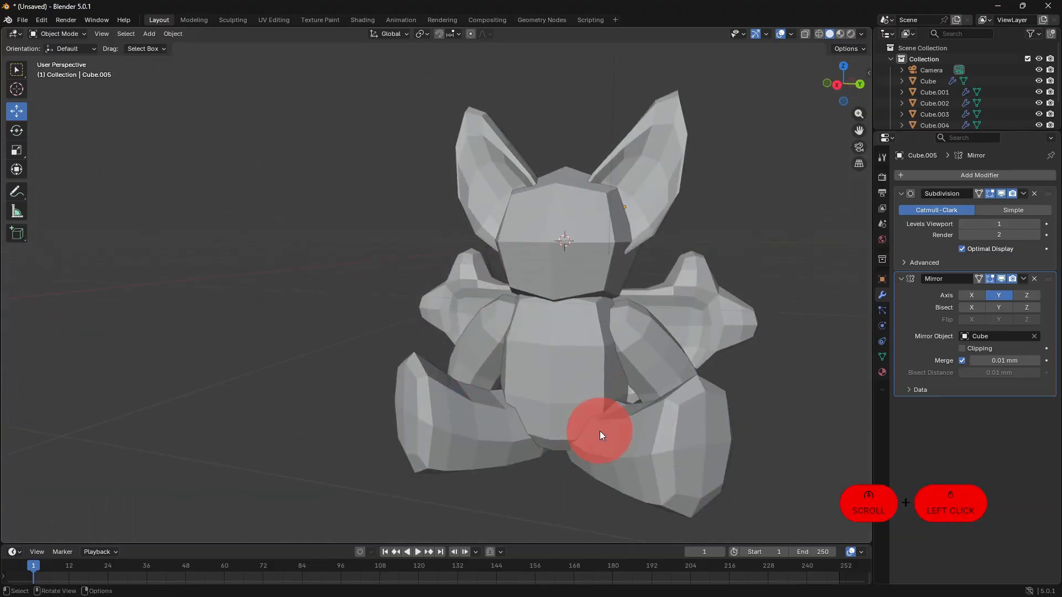
Raise the mirrored legs slightly along Z against the torso.
left_click(600, 432)
middle_click_drag(600, 431, 513, 379)
key("Tab")
middle_click_drag(487, 332, 483, 318)
key("Tab")
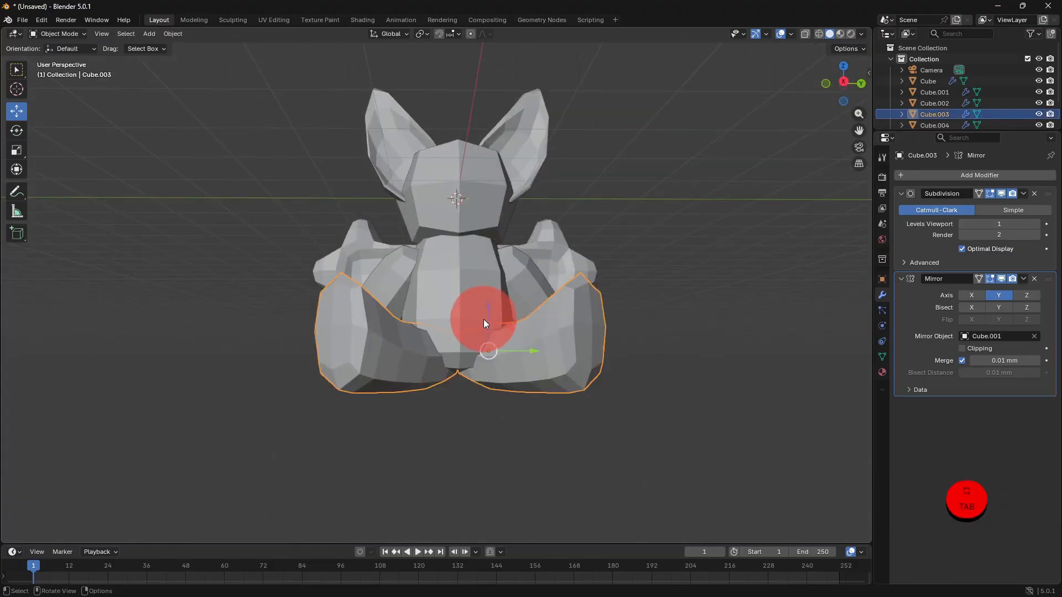
left_click_drag(484, 318, 488, 306)
left_click(455, 397)
scroll(462, 394, "down", 2)
scroll(463, 394, "up", 2)
middle_click_drag(462, 393, 439, 453)
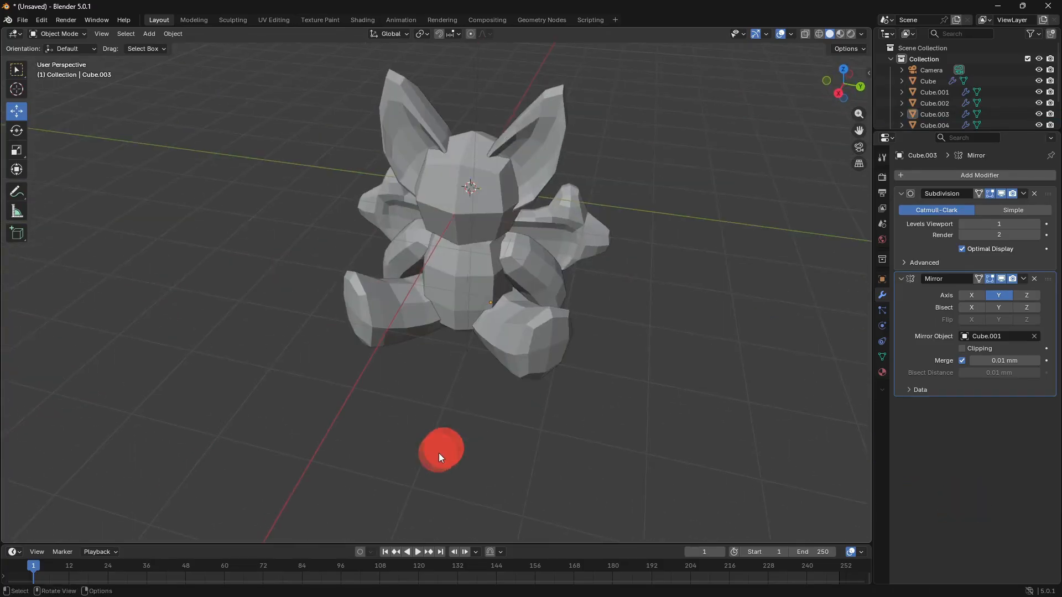
Rotate the mirrored legs slightly to adjust the seated pose.
left_click(10, 133)
left_click_drag(513, 322, 539, 315)
left_click(626, 336)
Set the Subdivision viewport level of the head and the torso to 2.
middle_click_drag(626, 336, 482, 318)
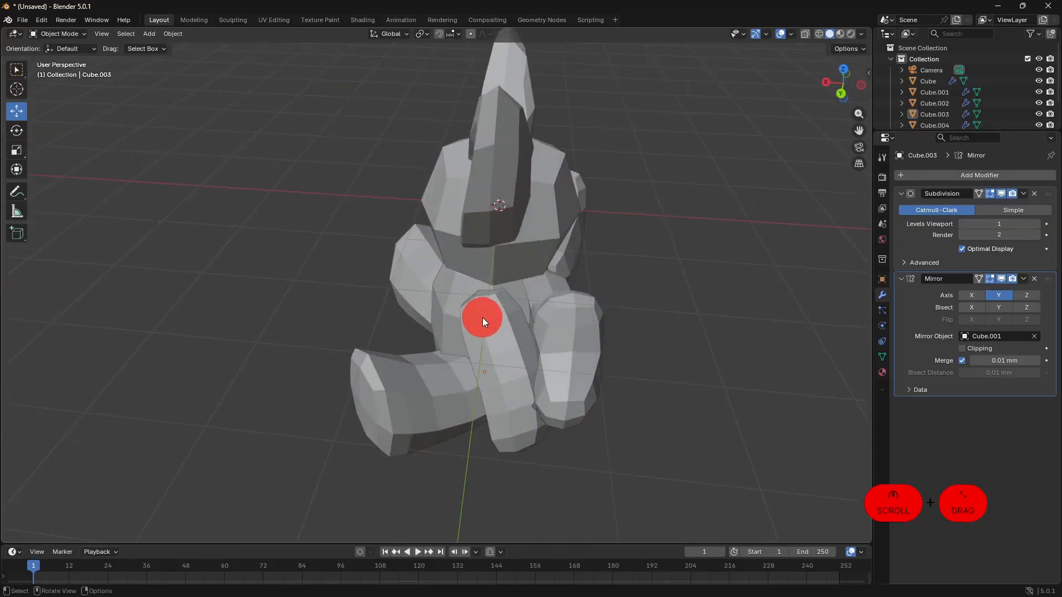
left_click(529, 271)
left_click(1039, 225)
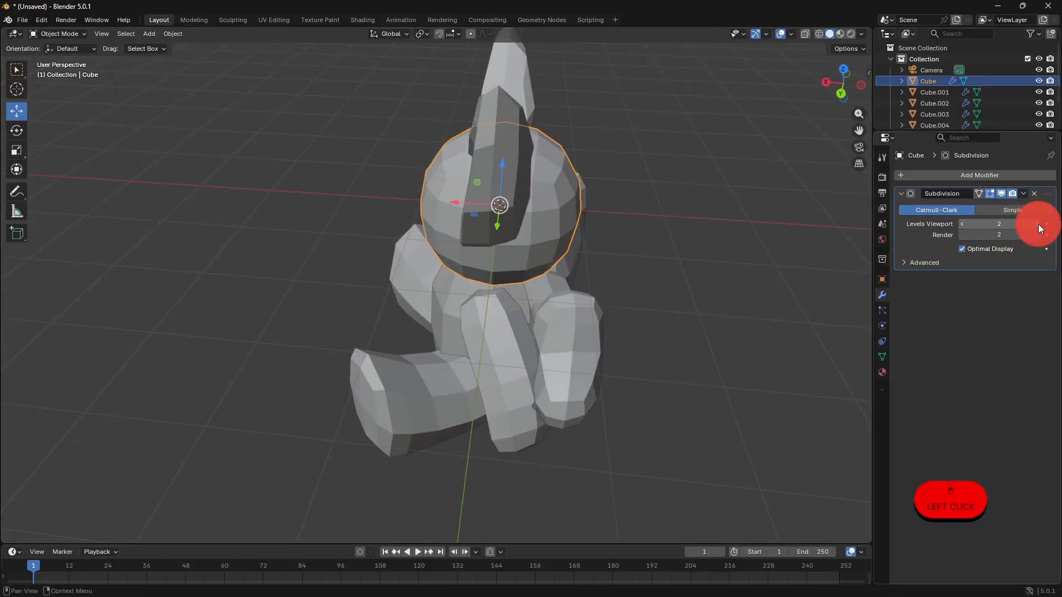
middle_click_drag(627, 320, 736, 290)
left_click(485, 274)
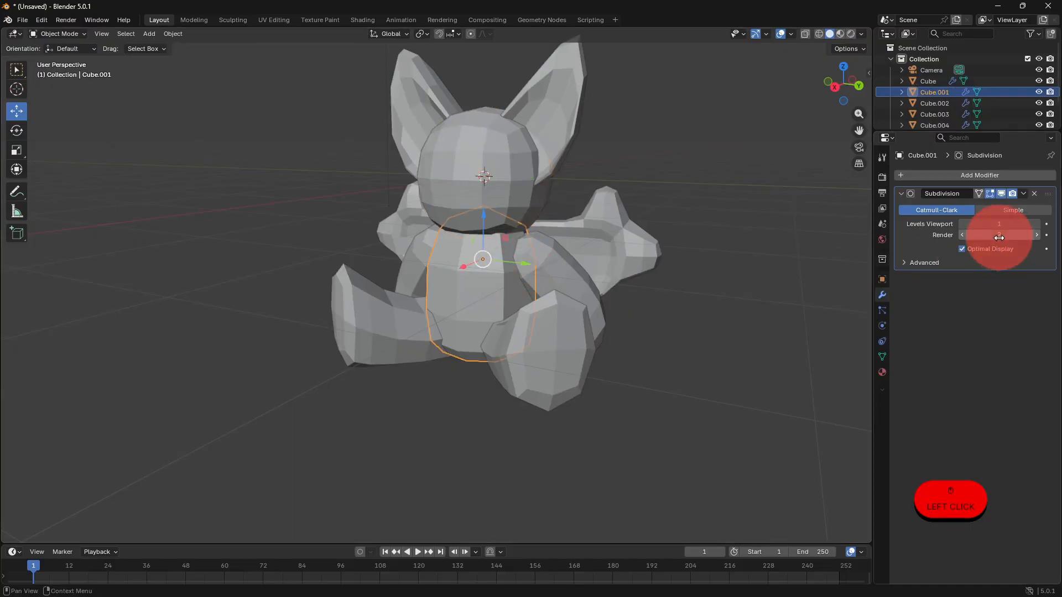
left_click(1038, 225)
Set the Subdivision viewport level of the mirrored arms to 2.
middle_click_drag(436, 381, 603, 380)
left_click(364, 299)
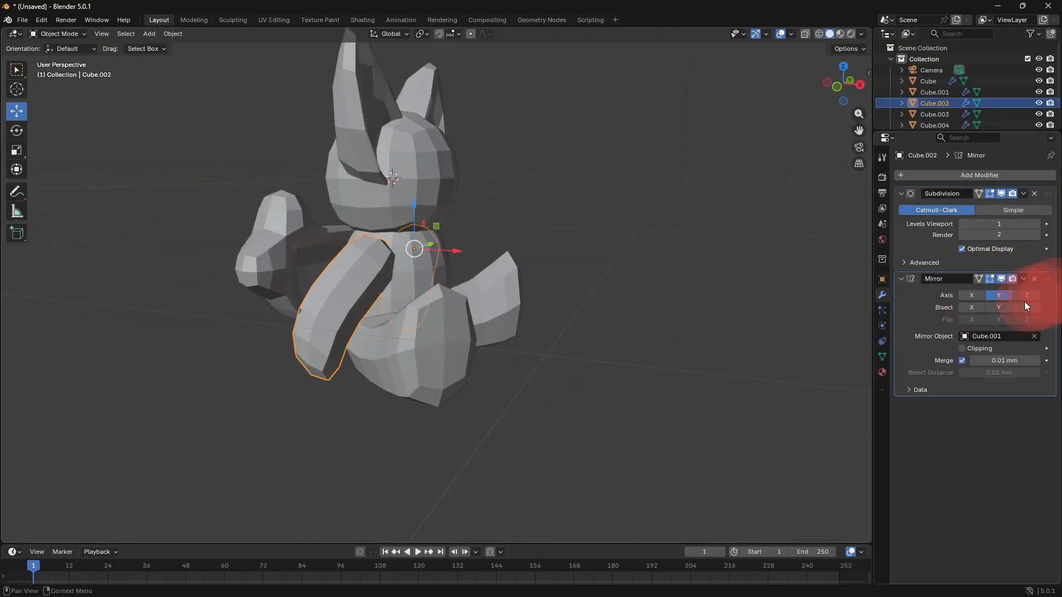
middle_click_drag(556, 398, 354, 399)
left_click(560, 294)
Reposition the arm's upper end face at the shoulder, raise it slightly along Z, and return to Object Mode.
scroll(554, 343, "up", 3)
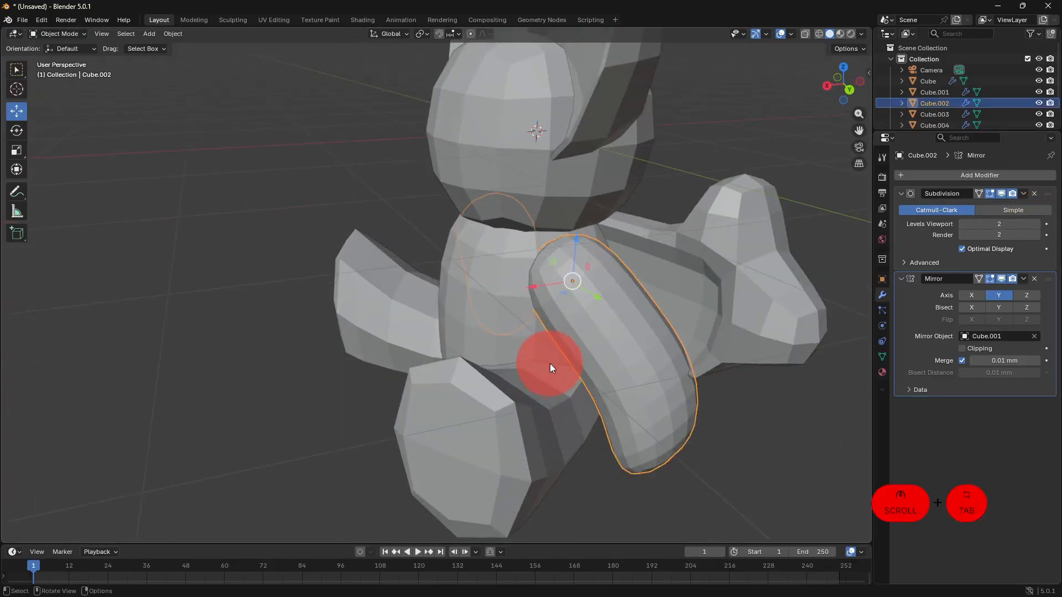
key("Tab")
middle_click_drag(550, 367, 94, 28)
left_click(109, 37)
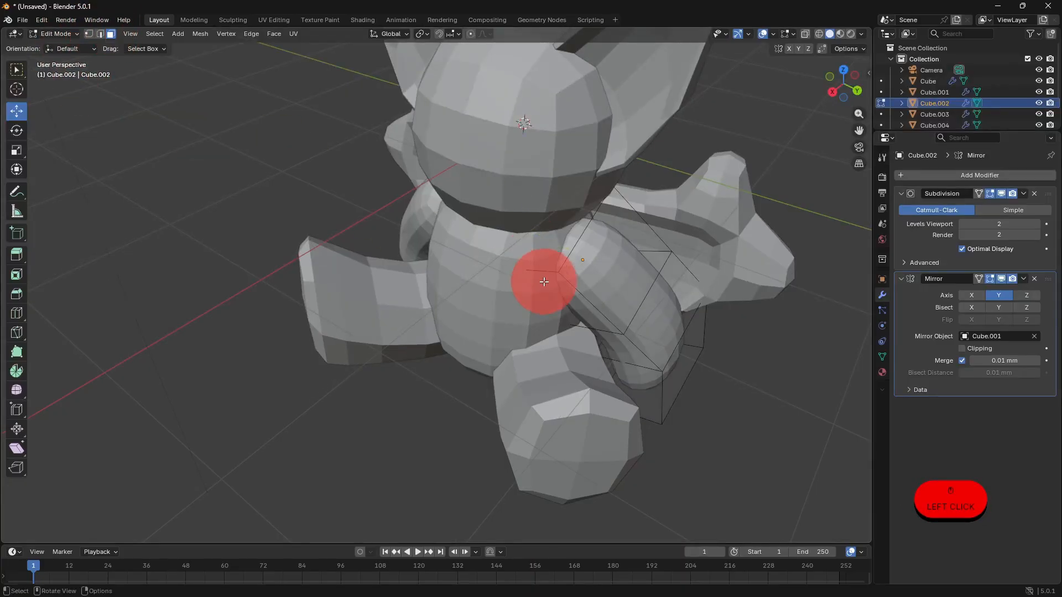
scroll(567, 305, "up", 1)
middle_click_drag(567, 305, 514, 293)
left_click_drag(526, 281, 567, 273)
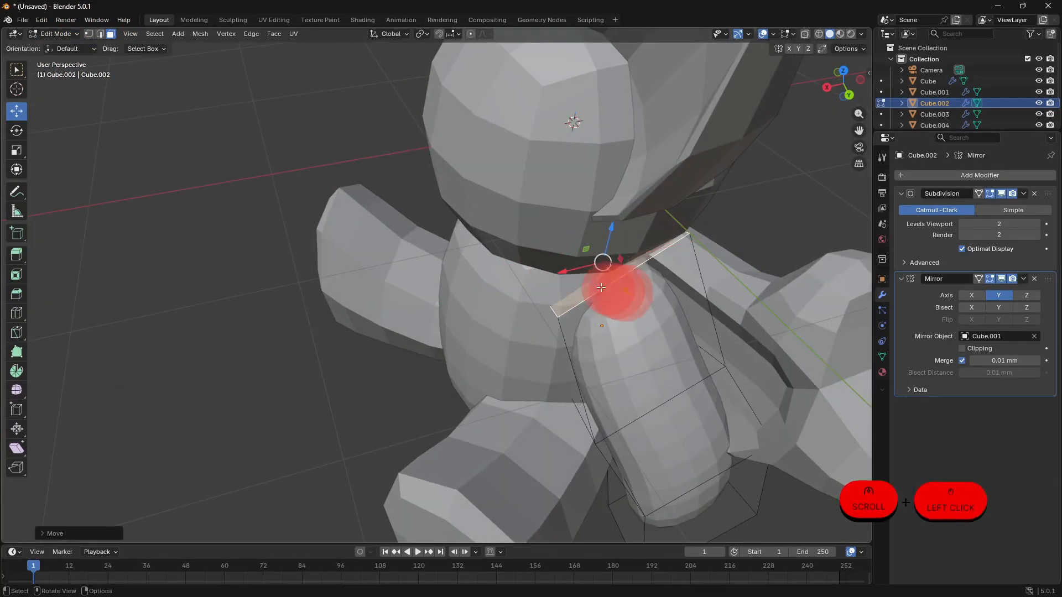
left_click_drag(622, 296, 611, 275)
middle_click_drag(567, 302, 560, 254)
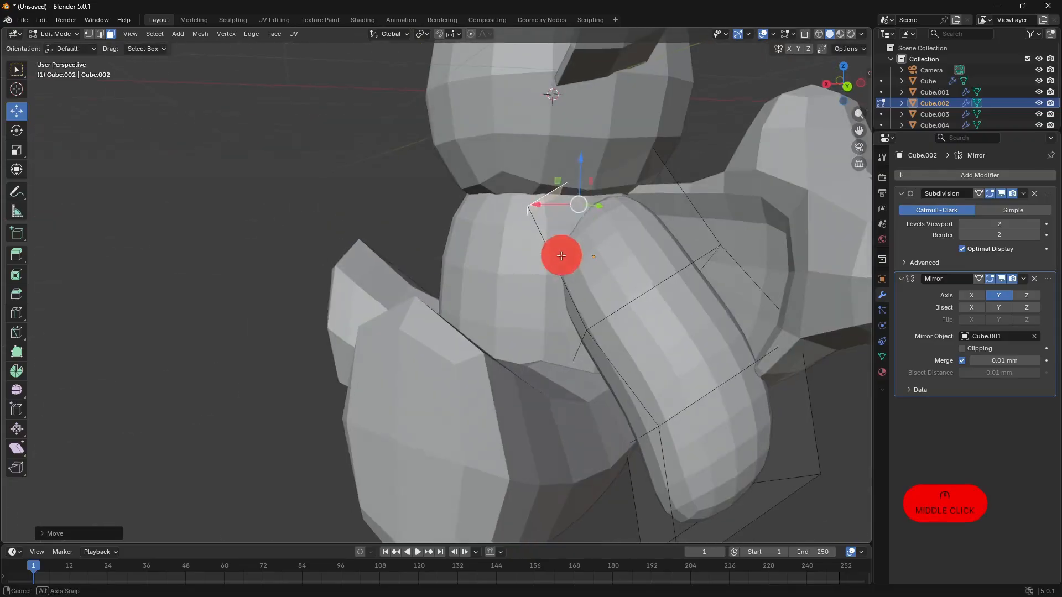
left_click_drag(587, 171, 588, 161)
key("Tab")
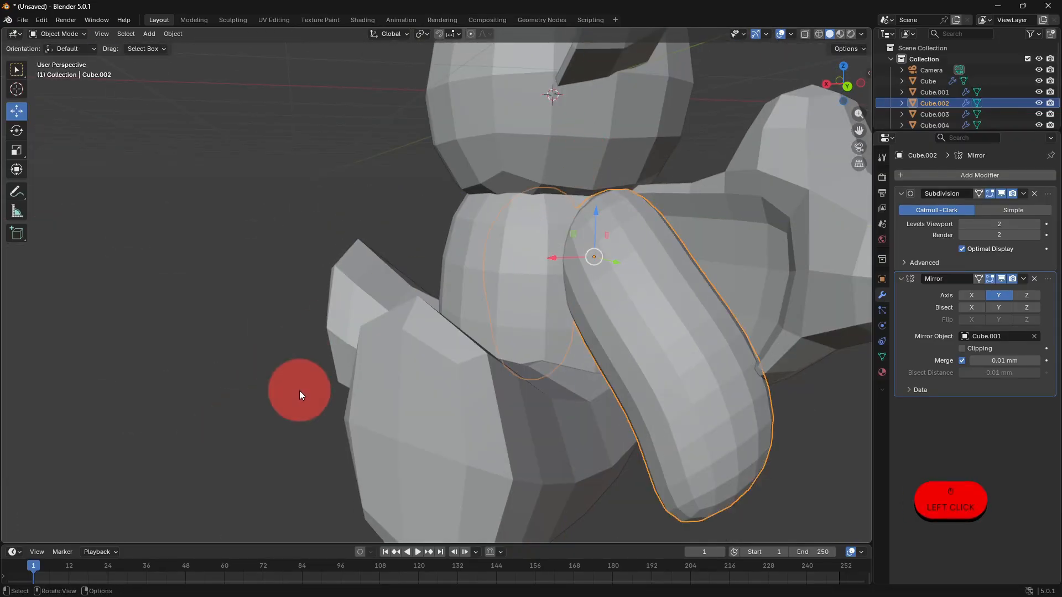
left_click(304, 387)
Examine the leg mesh in Edit Mode and its fit against the torso, finishing in Object Mode.
scroll(306, 375, "down", 4)
middle_click_drag(306, 375, 448, 381)
left_click(447, 376)
key("Tab")
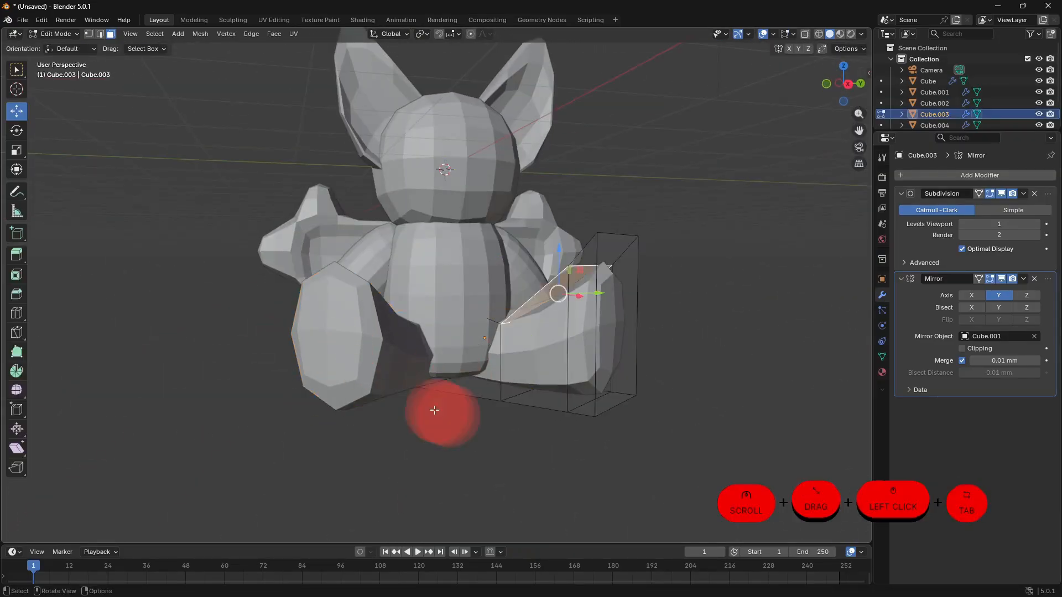
middle_click_drag(546, 432, 552, 463)
key("Tab")
scroll(553, 406, "down", 1)
left_click(547, 403)
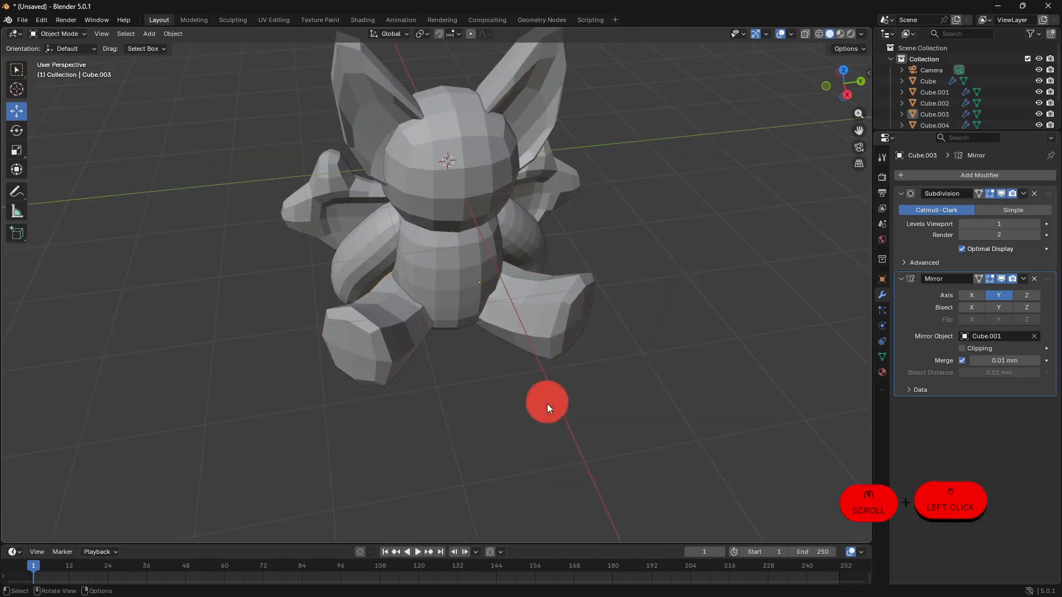
Duplicate the head forward along X and scale the copy to about 0.36 as a snout.
middle_click_drag(547, 404, 583, 341)
left_click(483, 202)
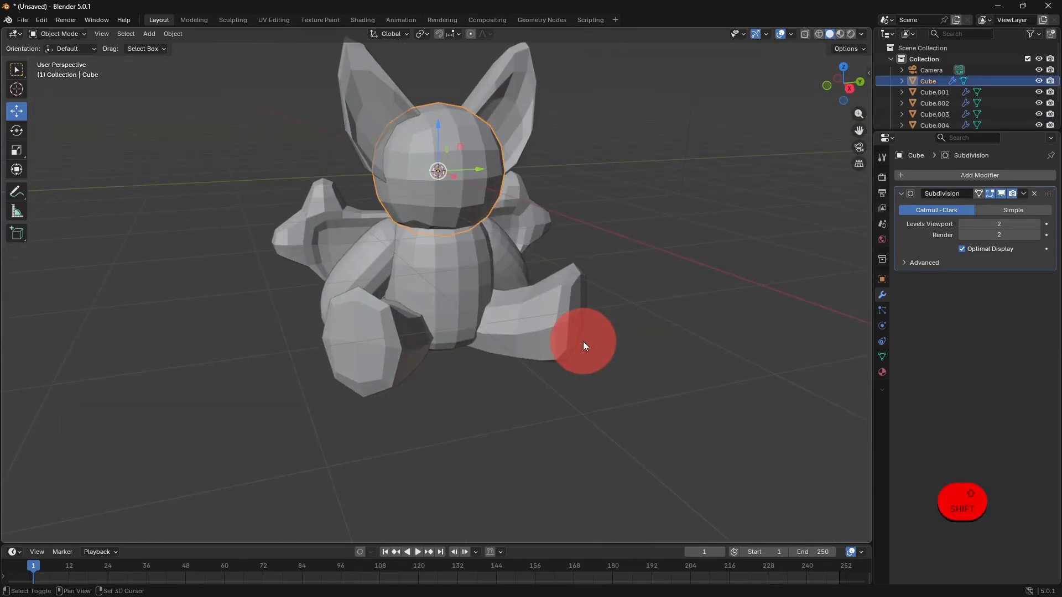
key("shift+d")
key("x")
key("s")
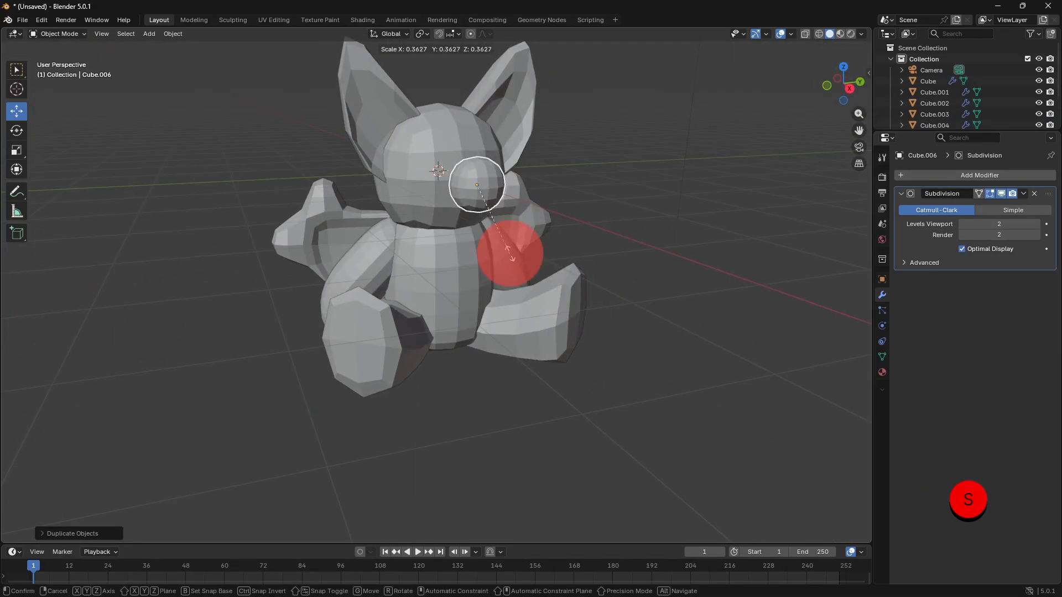
left_click(510, 251)
Lower the snout slightly along Z and move it back along X against the face.
left_click_drag(478, 158, 480, 172)
middle_click_drag(594, 335, 509, 197)
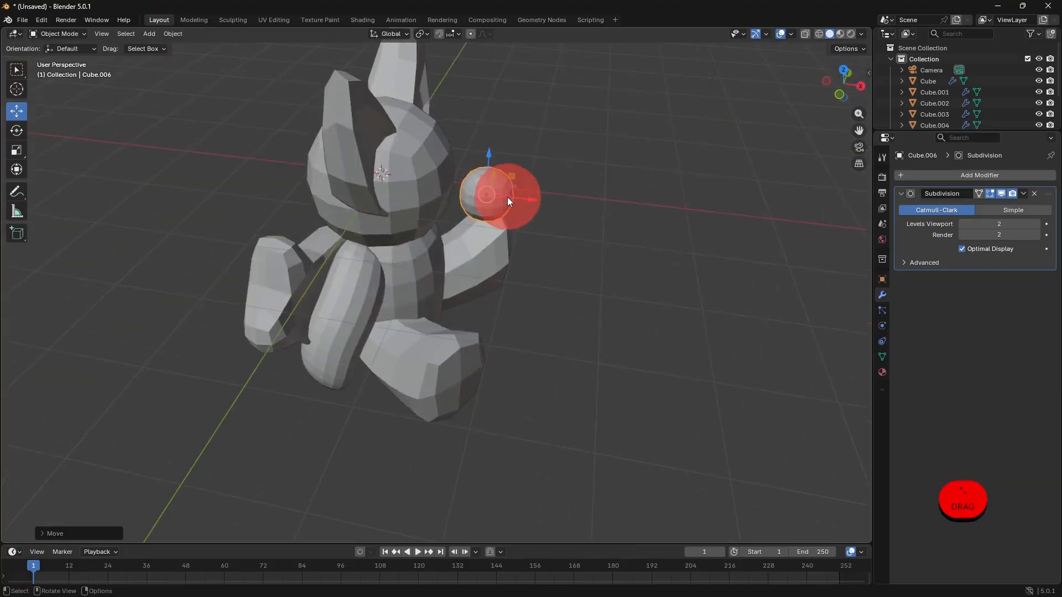
left_click_drag(510, 197, 486, 203)
middle_click_drag(640, 266, 482, 218)
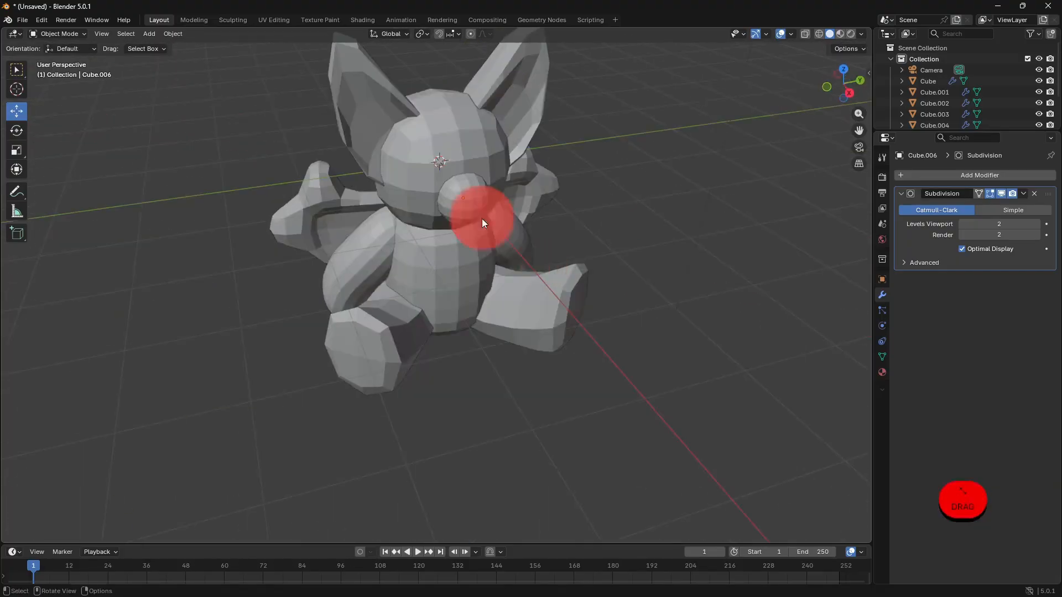
Duplicate the snout upward along Z as an eye and shift the copy sideways along Y and slightly down on the face.
middle_click_drag(619, 301, 600, 284)
key("shift+d")
key("z")
left_click(550, 188)
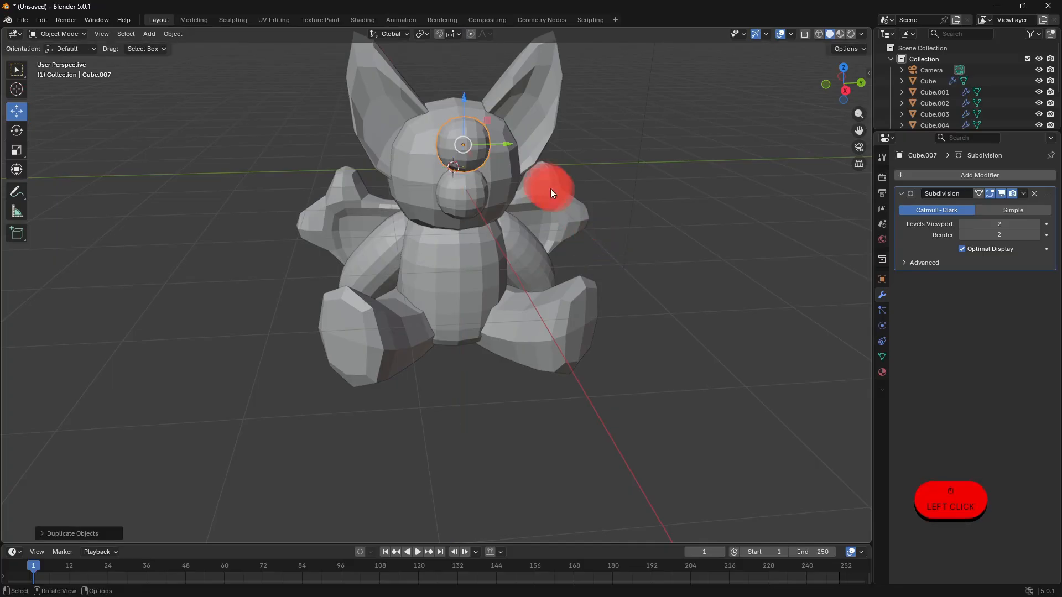
left_click_drag(504, 146, 523, 142)
left_click_drag(477, 97, 479, 109)
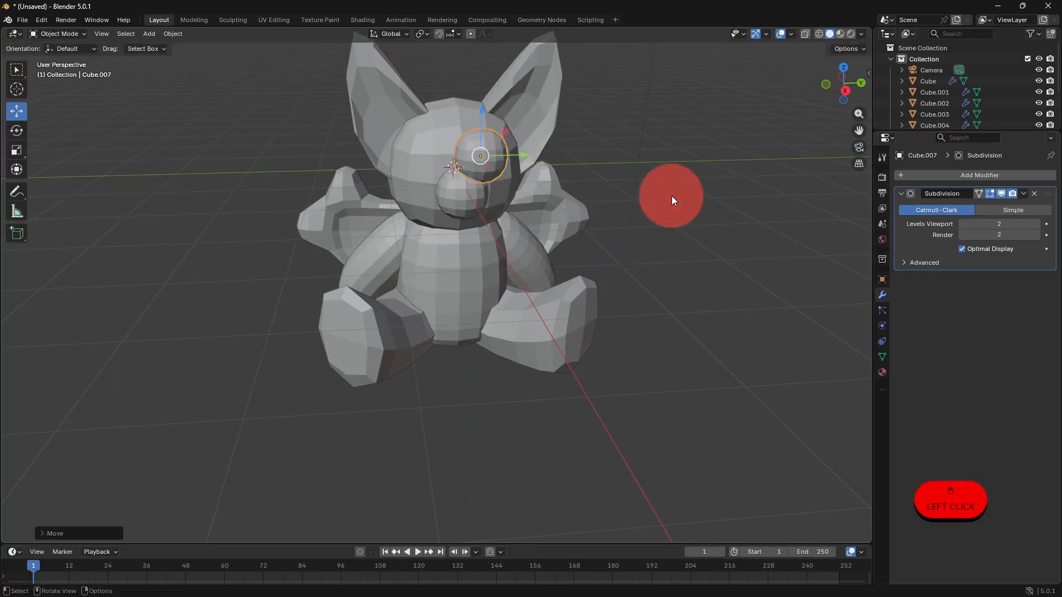
Scale the eye sphere down, move it outward along Y and lower it slightly beside the snout.
key("s")
left_click(556, 178)
left_click_drag(512, 155, 529, 155)
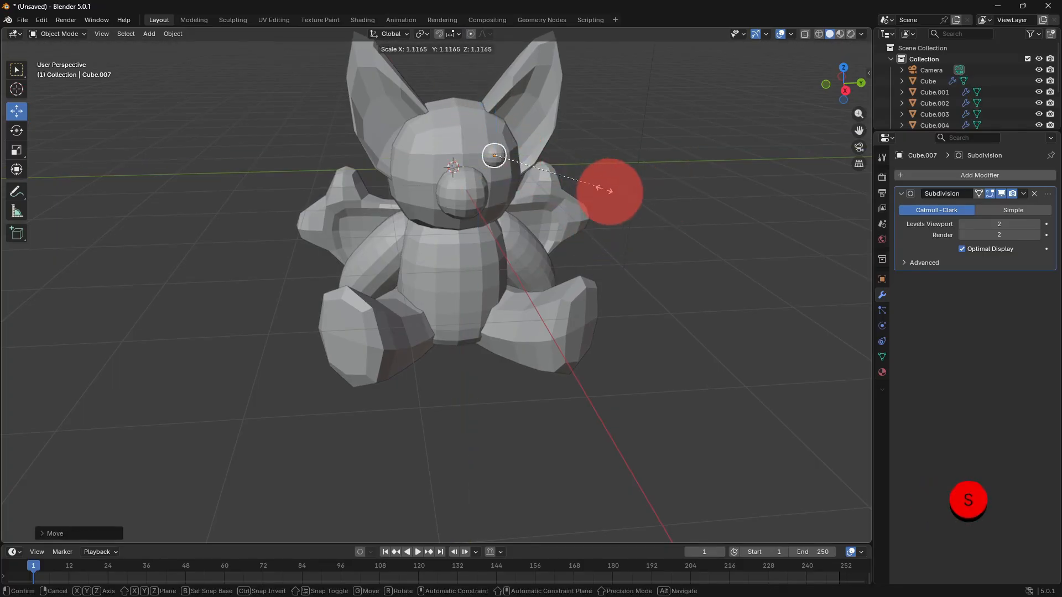
left_click_drag(496, 117, 497, 128)
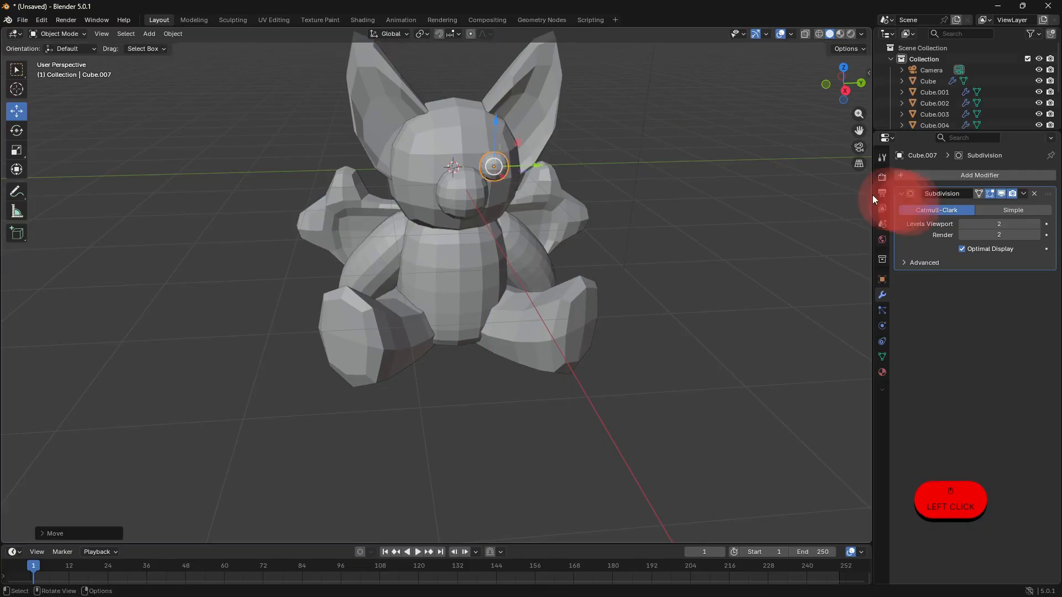
Add a Mirror modifier to the eye on the Y axis with the head, Cube, as mirror object.
left_click(946, 175)
left_click(912, 194)
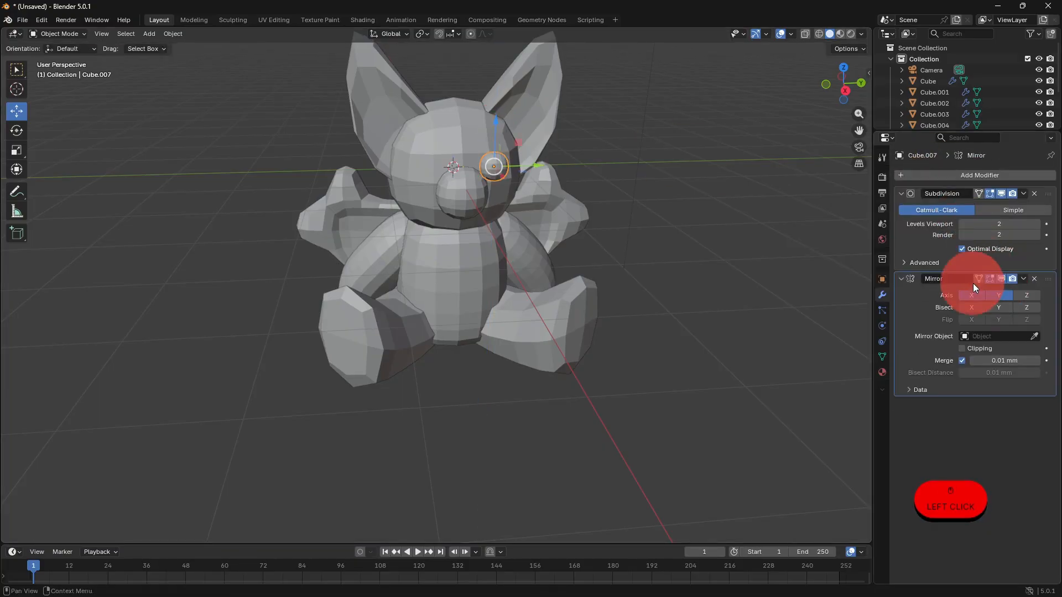
left_click(1034, 336)
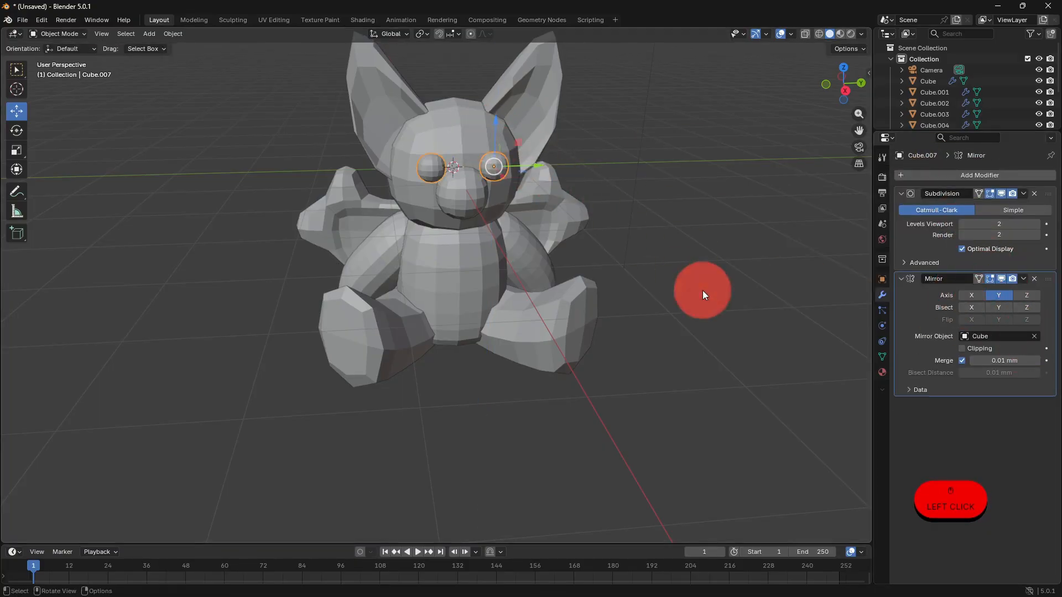
left_click(702, 291)
Move the mirrored eyes and the snout together back along X into the head.
middle_click_drag(579, 349, 594, 384)
scroll(540, 167, "up", 4)
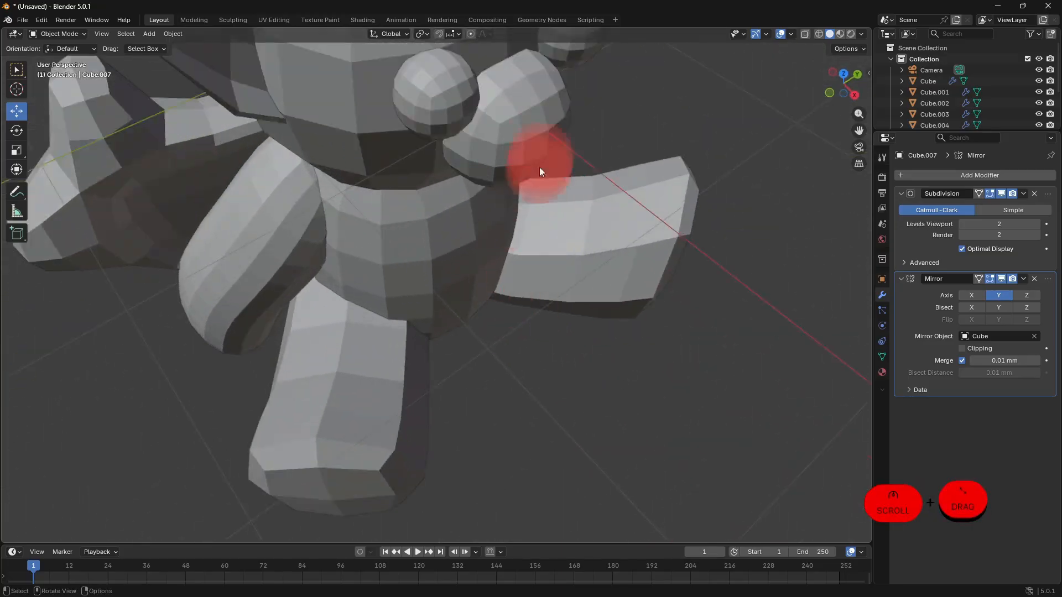
scroll(592, 221, "down", 4)
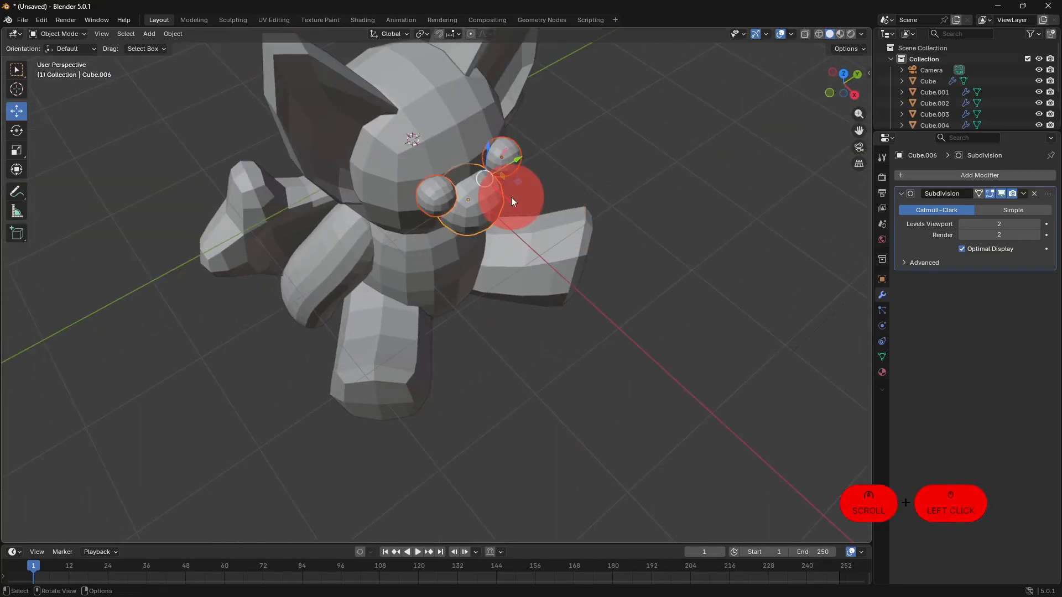
left_click_drag(511, 197, 497, 192)
scroll(609, 232, "down", 3)
middle_click_drag(655, 242, 583, 333)
scroll(496, 219, "up", 3)
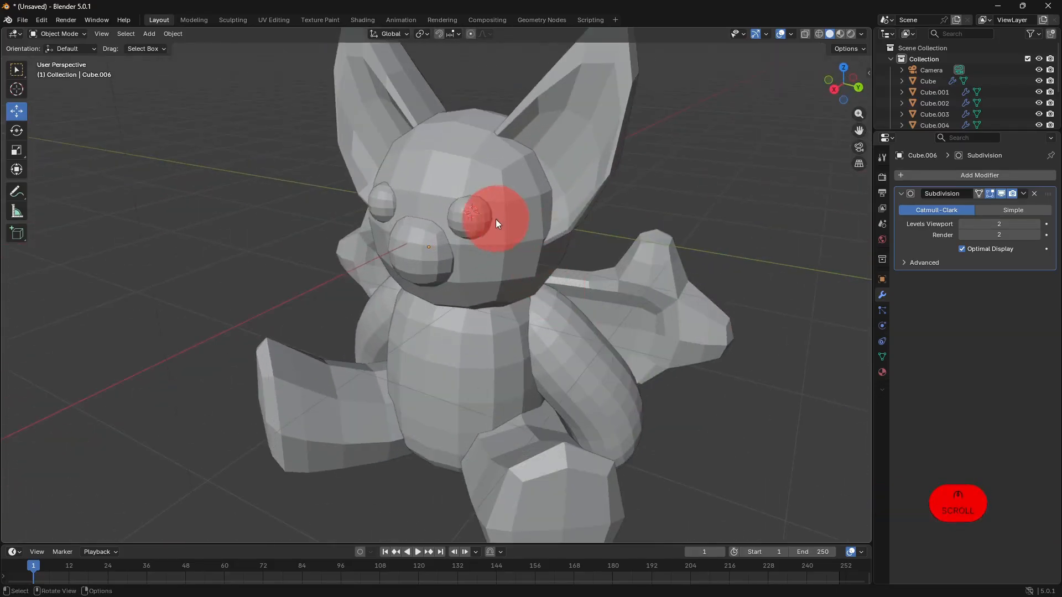
Lower the snout slightly along Z and push it about 0.75 mm back along X into the face.
left_click(492, 219)
scroll(495, 257, "up", 2)
left_click(446, 281)
middle_click_drag(445, 303, 513, 290)
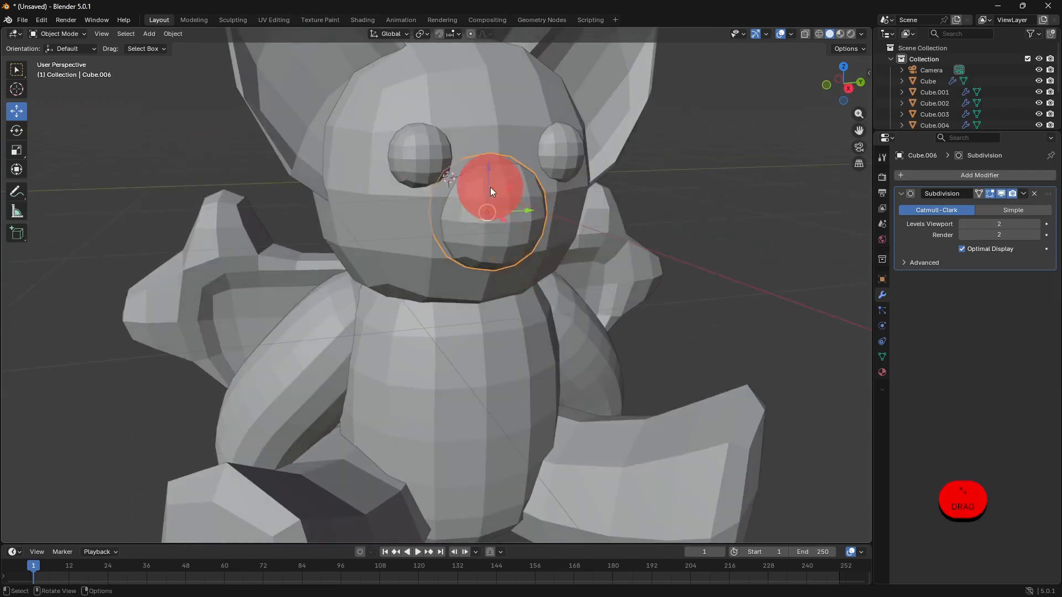
left_click_drag(490, 189, 490, 199)
middle_click_drag(513, 266, 550, 249)
left_click_drag(550, 249, 539, 249)
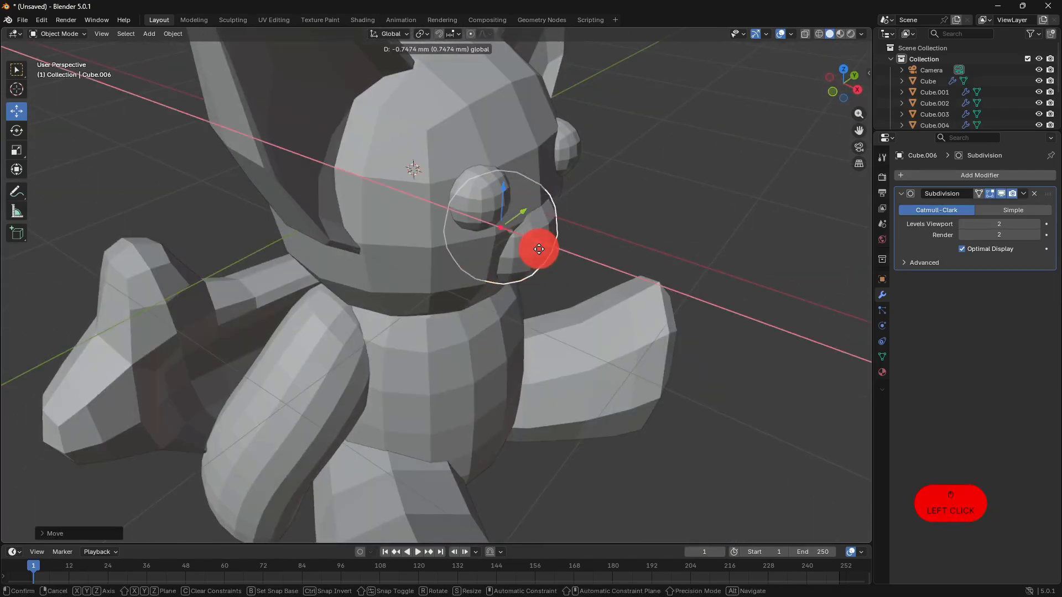
Lower the mirrored eyes on the face and scale them to about 0.66.
left_click(452, 209)
middle_click_drag(529, 224, 563, 194)
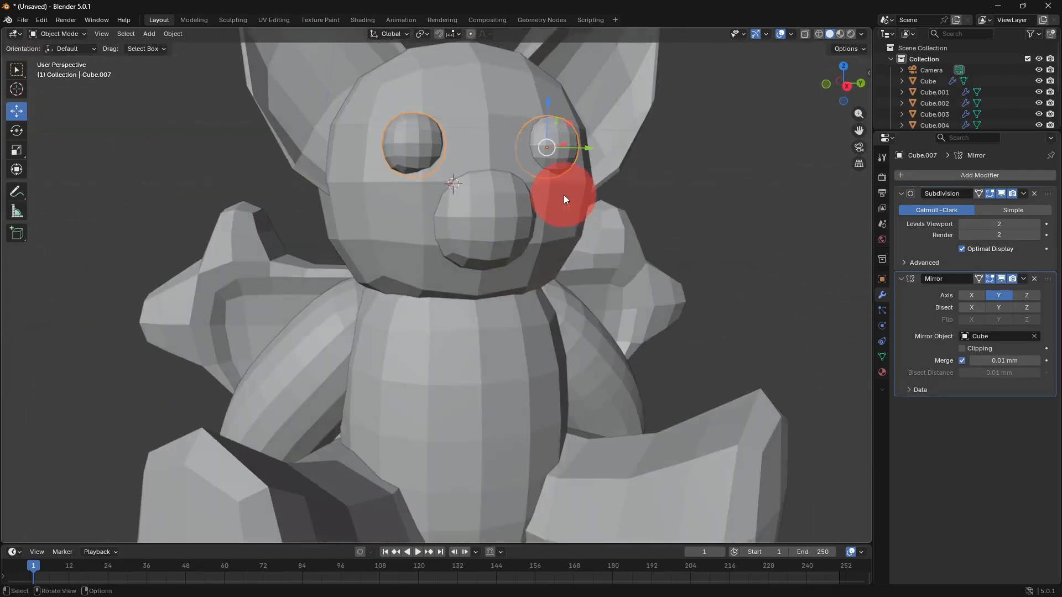
key("s")
left_click(664, 221)
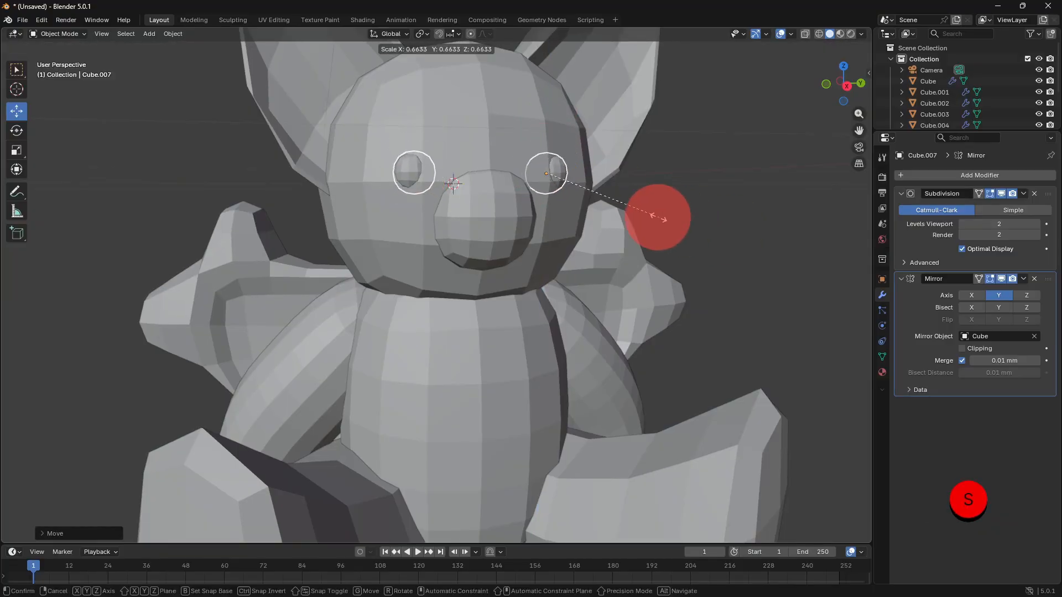
middle_click_drag(620, 200, 593, 207)
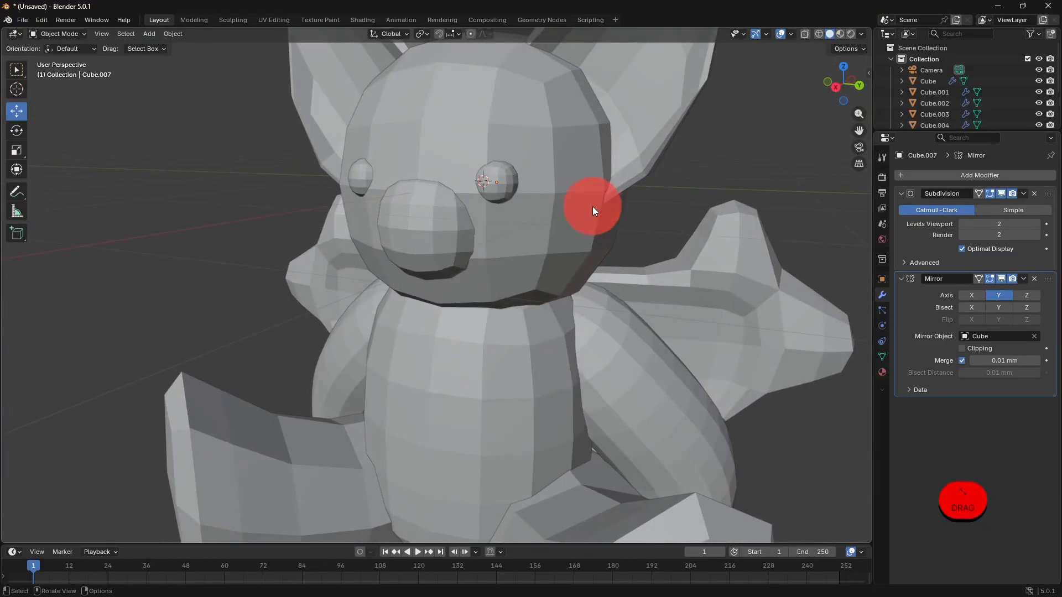
scroll(600, 260, "down", 2)
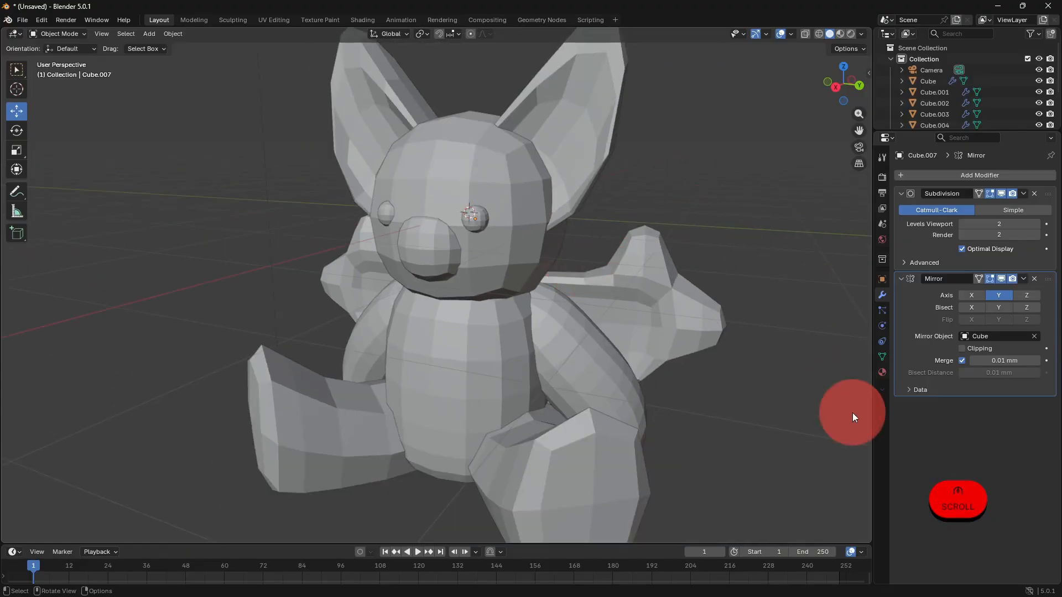
Display the model in Material Preview and set the base color of the head's shared material to black.
left_click(878, 373)
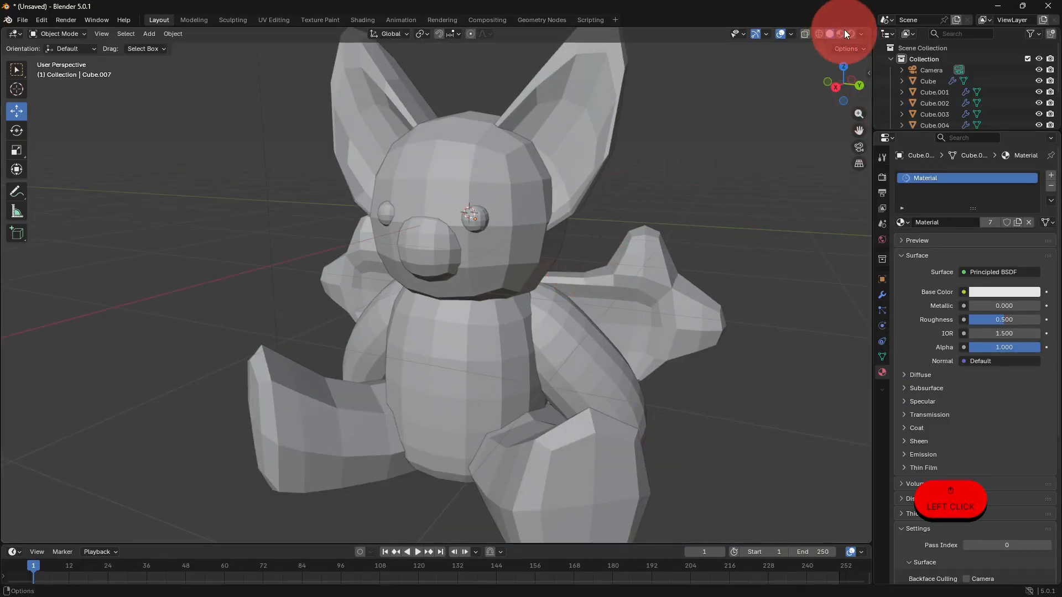
left_click(519, 251)
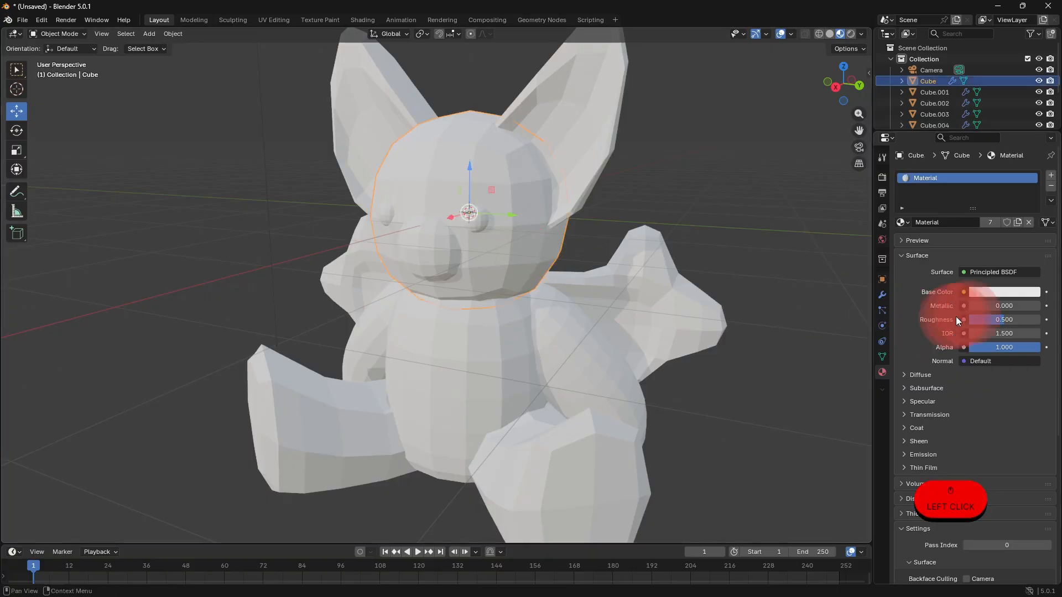
left_click(1002, 290)
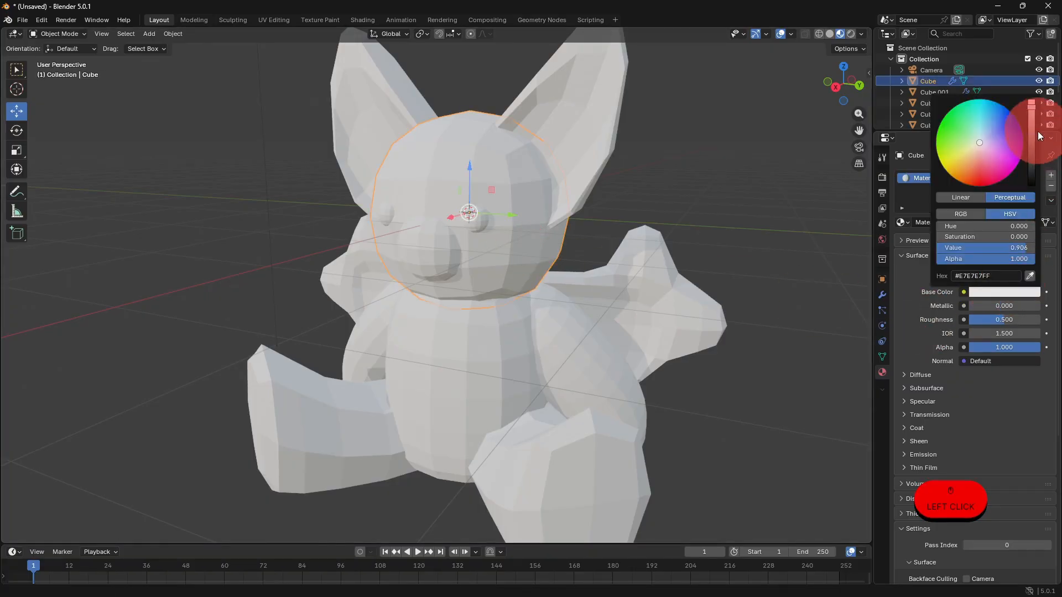
left_click_drag(1032, 131, 1032, 186)
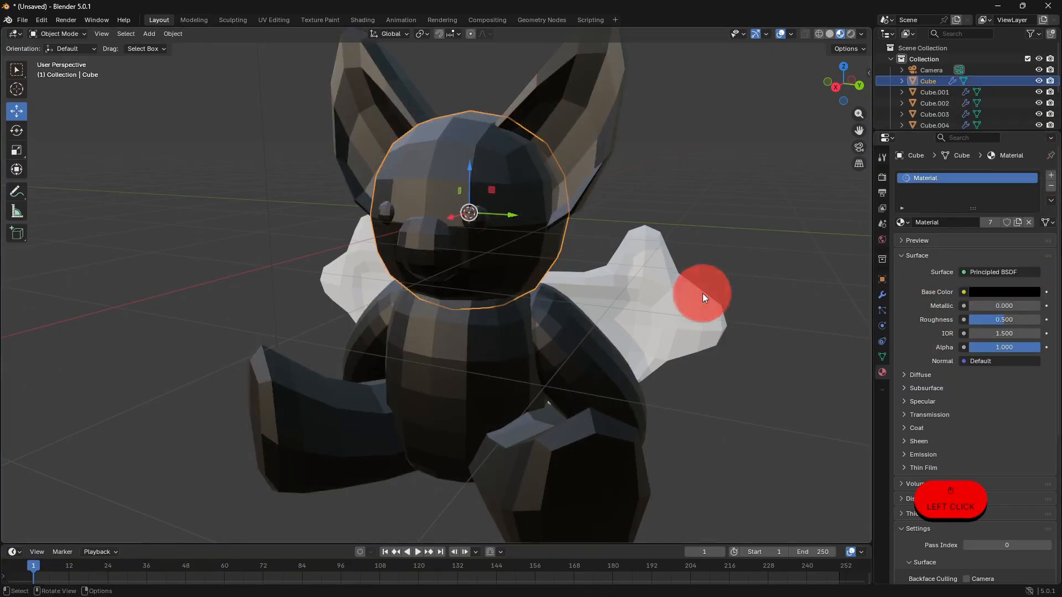
Assign the existing black Material to the wings.
left_click(702, 294)
left_click(914, 223)
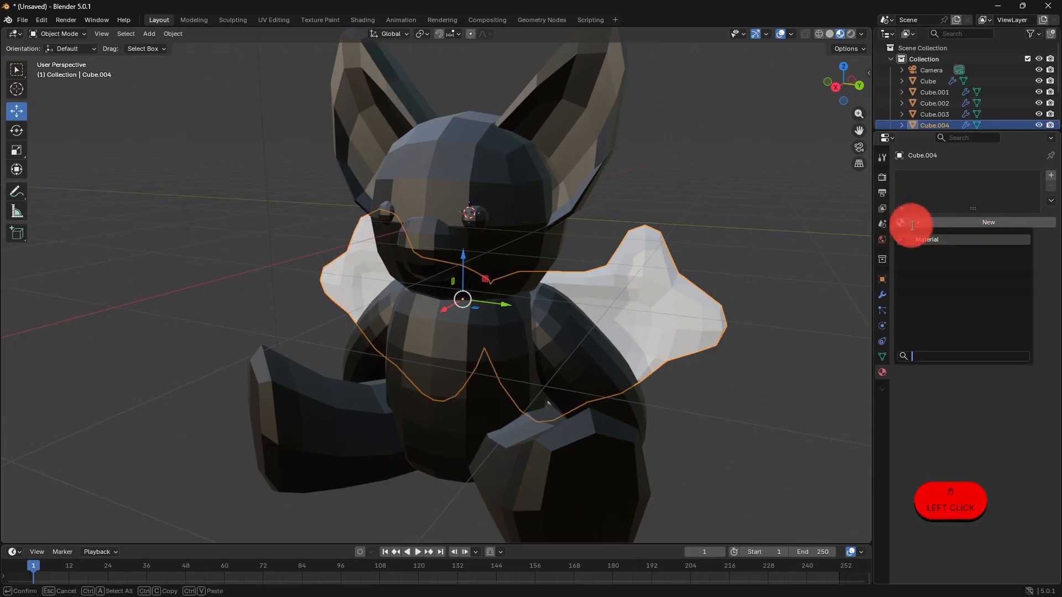
left_click(926, 239)
Replace the shared black material on the mirrored eyes with a new white material.
left_click(474, 219)
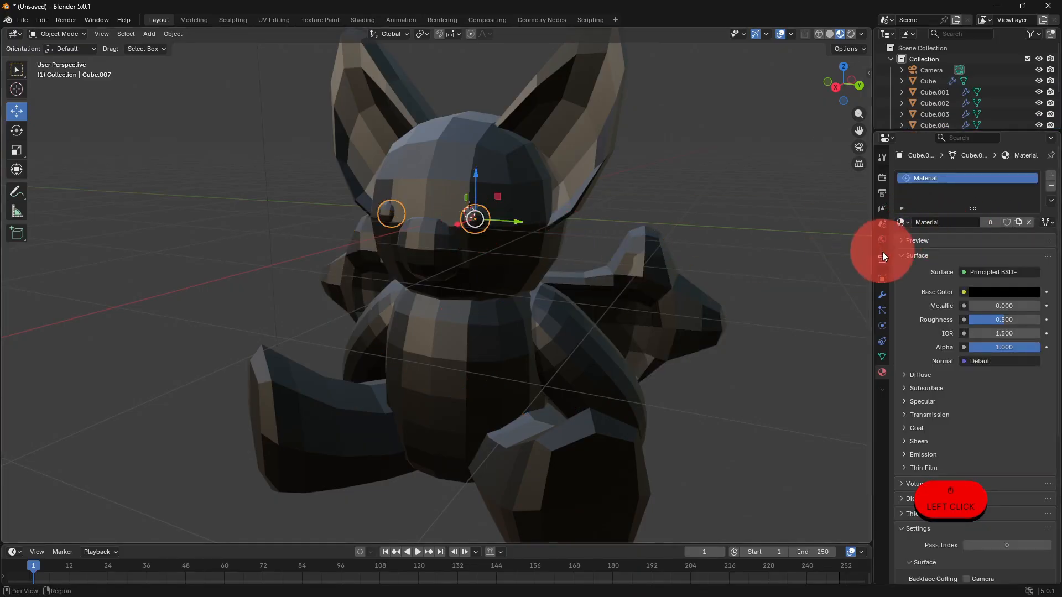
left_click(529, 270)
middle_click_drag(529, 270, 493, 275)
left_click(437, 221)
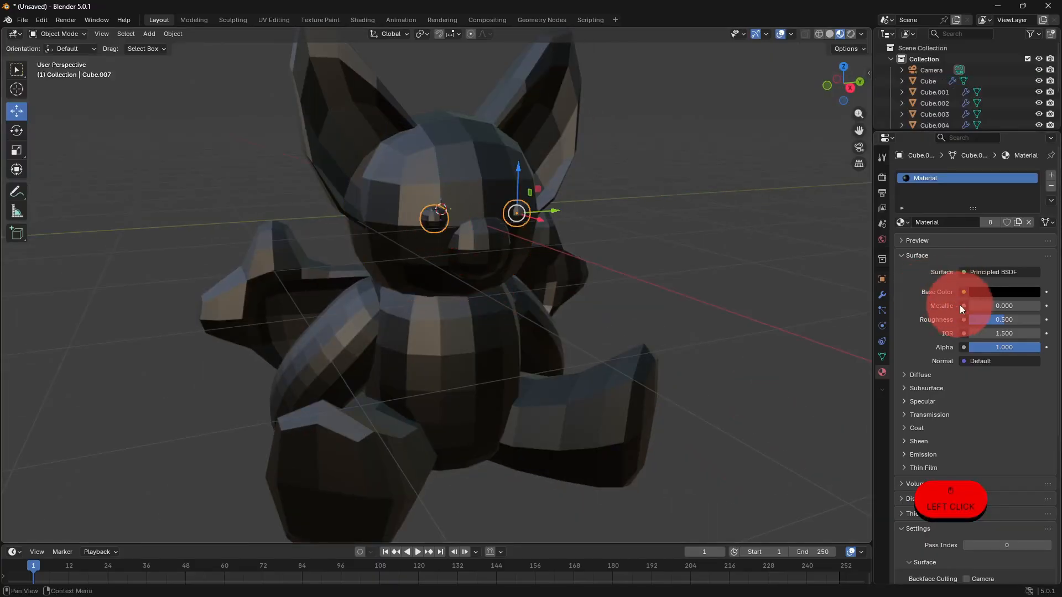
left_click(980, 289)
left_click_drag(1026, 152, 951, 188)
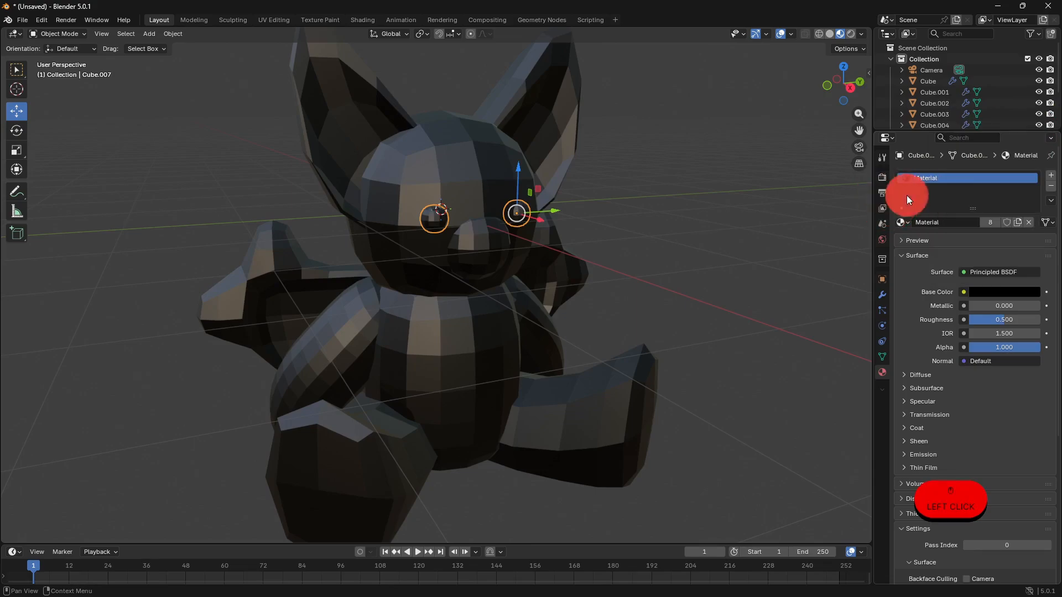
left_click(1052, 189)
left_click(980, 223)
middle_click_drag(705, 257, 619, 344)
Duplicate the snout forward along X and scale the copy down as a small nose tip.
left_click(435, 273)
scroll(452, 302, "up", 6)
middle_click_drag(452, 302, 559, 315)
scroll(568, 320, "down", 4)
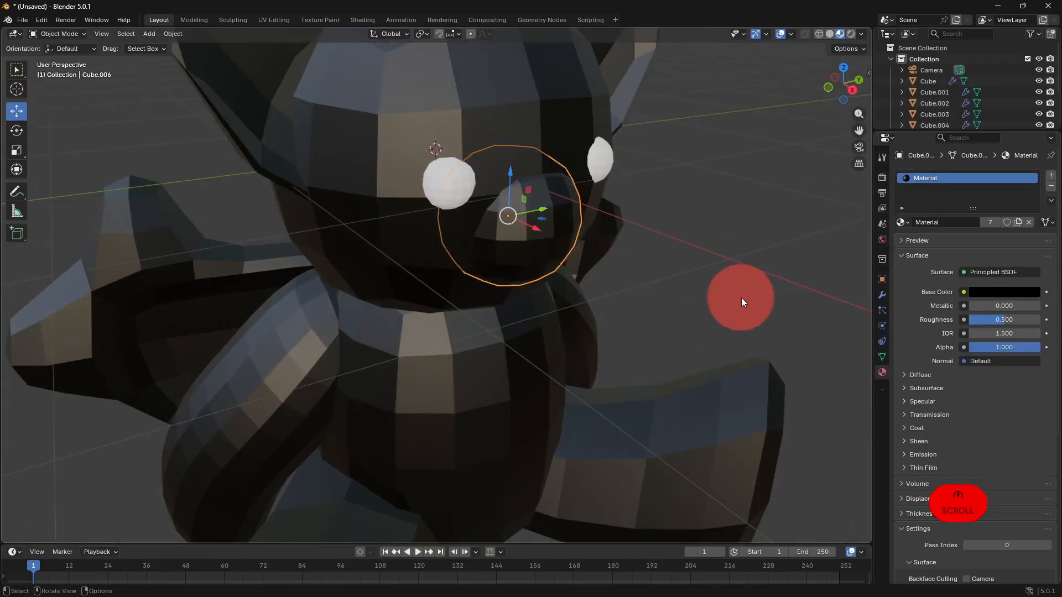
middle_click_drag(672, 280, 624, 272)
left_click(515, 244)
key("shift+d")
key("x")
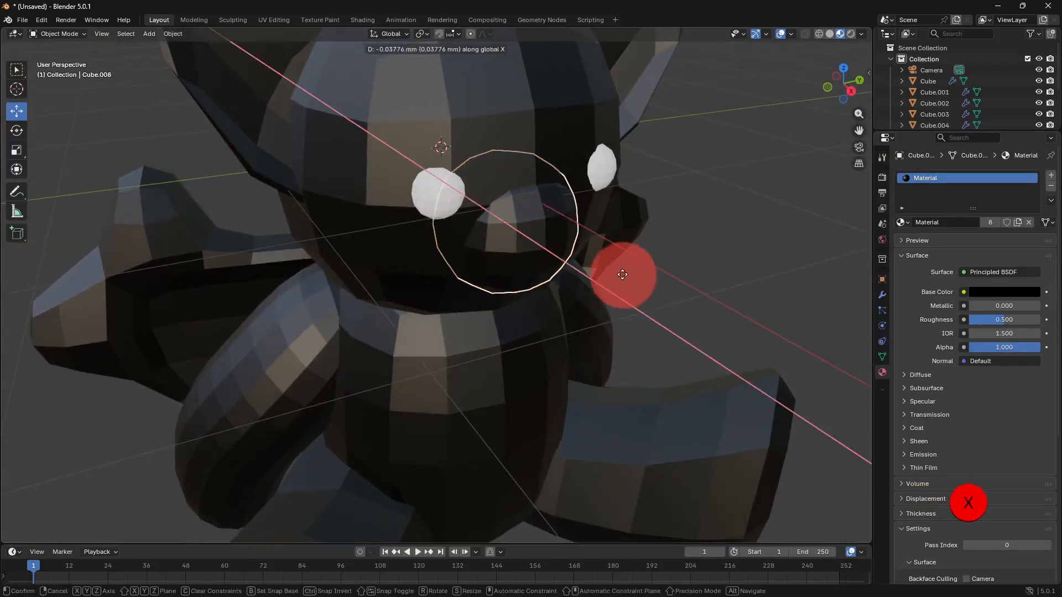
left_click(672, 307)
key("s")
left_click(595, 273)
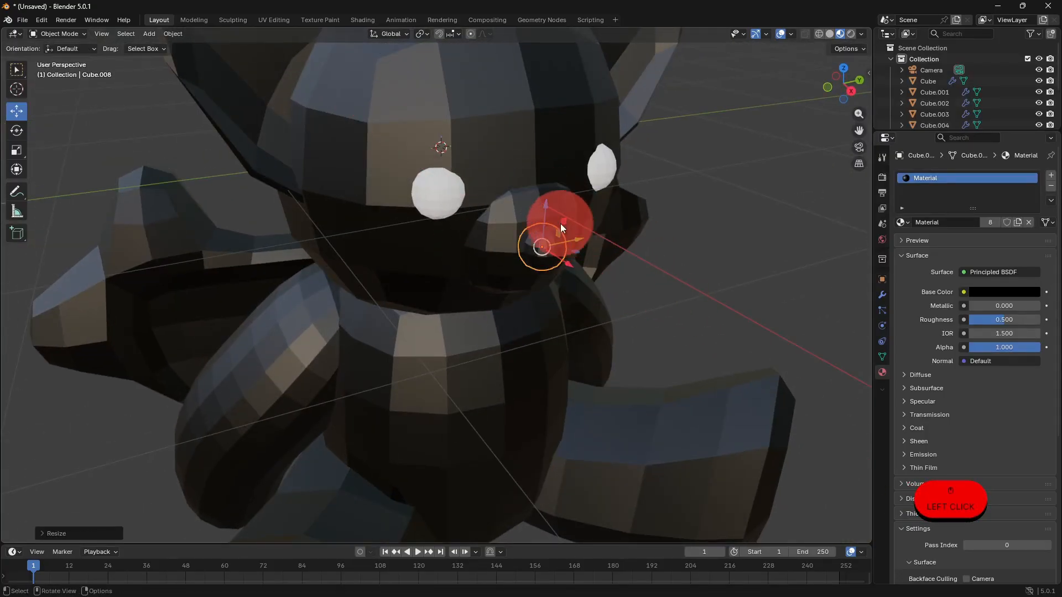
Raise the nose tip along Z on the snout and scale it up to about 1.09.
left_click_drag(547, 205, 550, 176)
middle_click_drag(681, 264, 653, 249)
key("s")
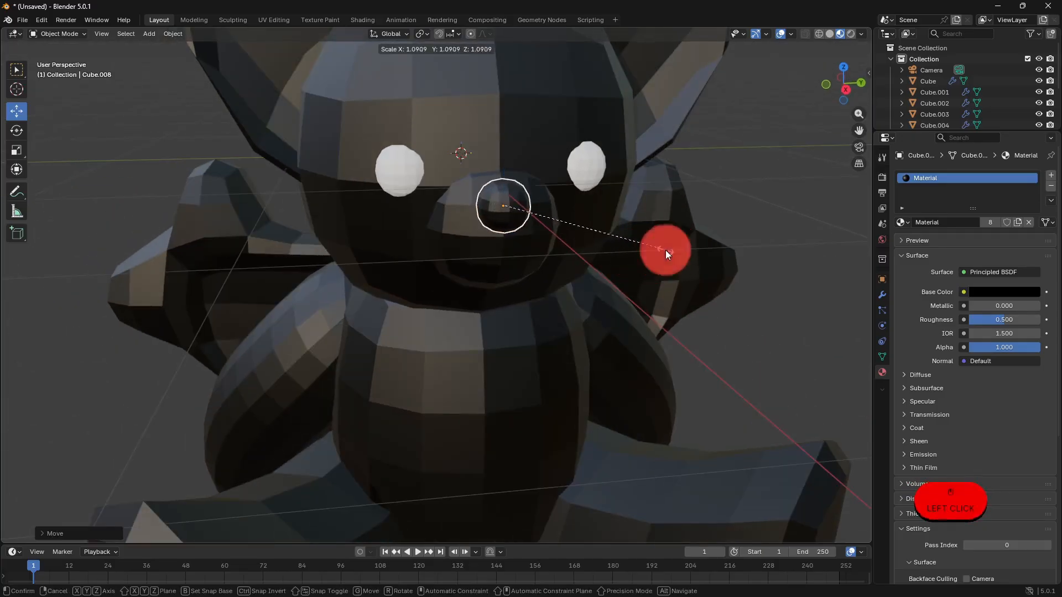
left_click(667, 252)
Replace the nose tip's material with a new one that has a pink base color.
left_click(1049, 191)
left_click(988, 217)
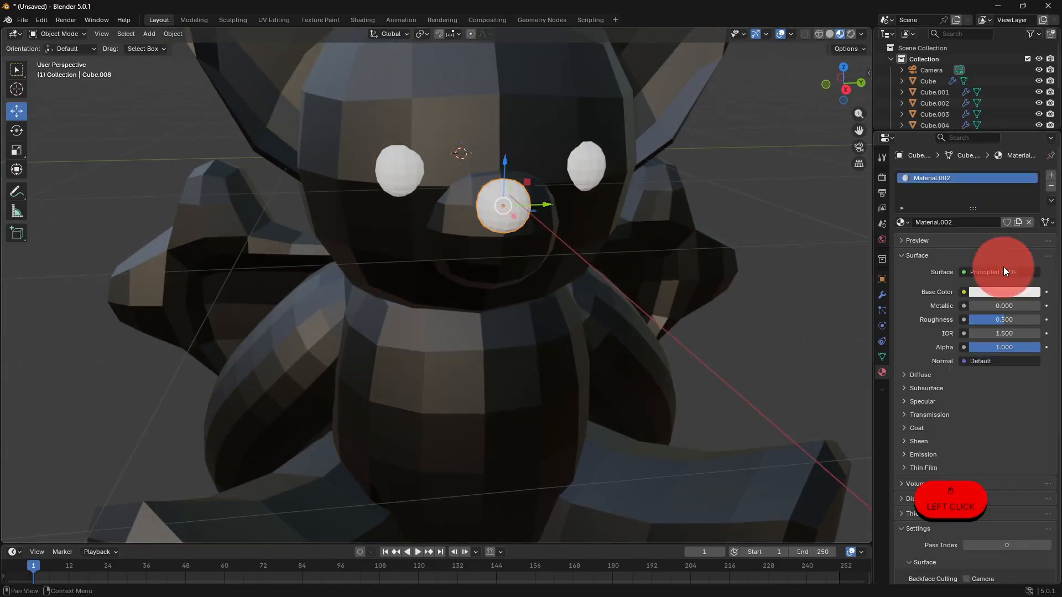
left_click(1004, 292)
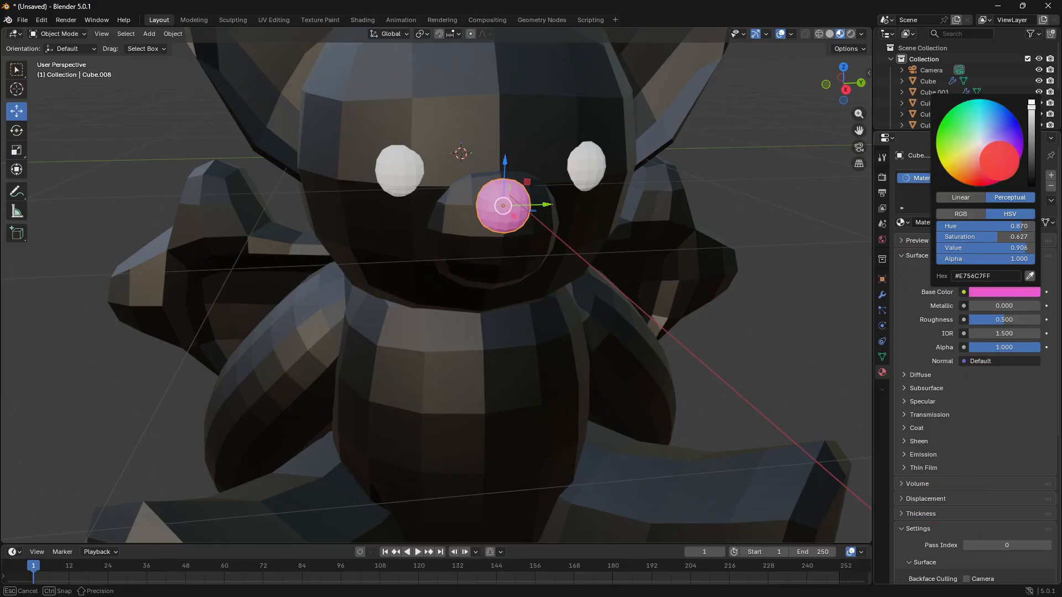
left_click(705, 249)
Push the pink nose tip back along X into the front of the snout.
middle_click_drag(655, 346, 584, 344)
left_click(344, 194)
scroll(293, 199, "up", 2)
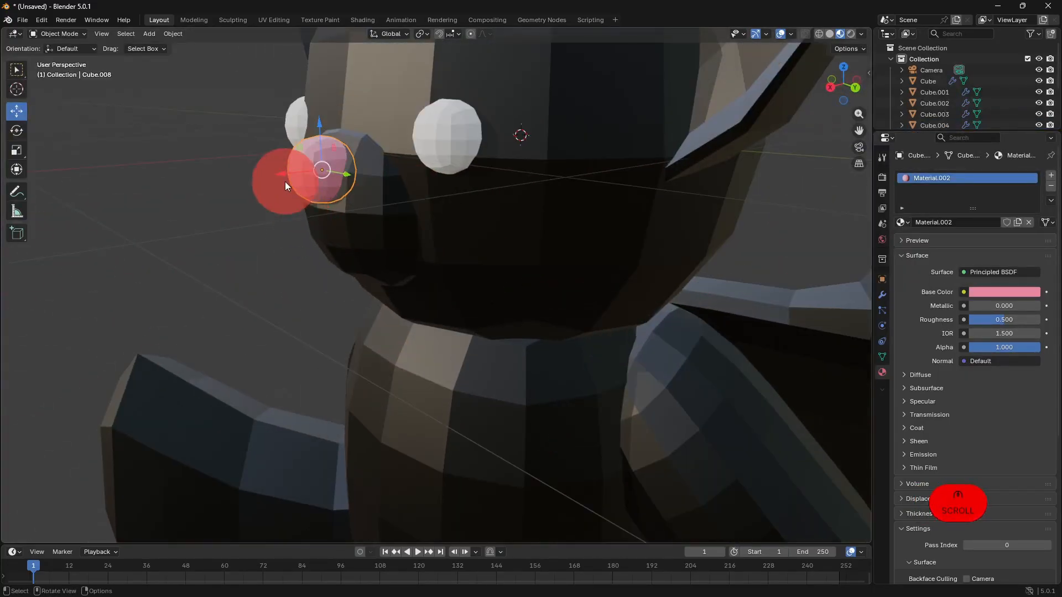
key("shift+d")
key("x")
scroll(270, 271, "down", 3)
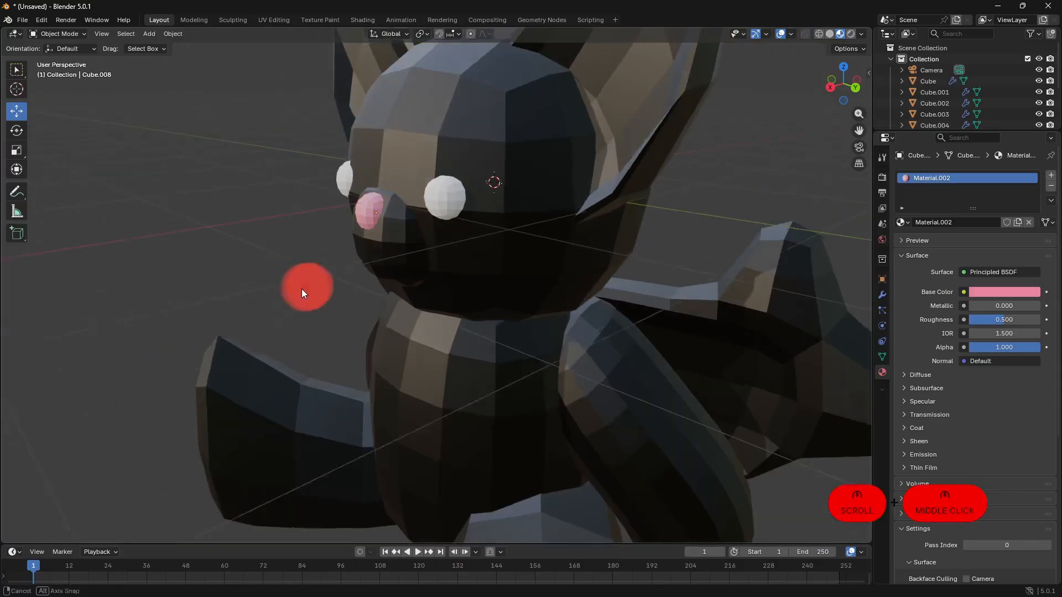
Add a cube for a tooth, move it forward along X out of the head and scale it to about 0.12.
middle_click_drag(301, 289, 337, 278)
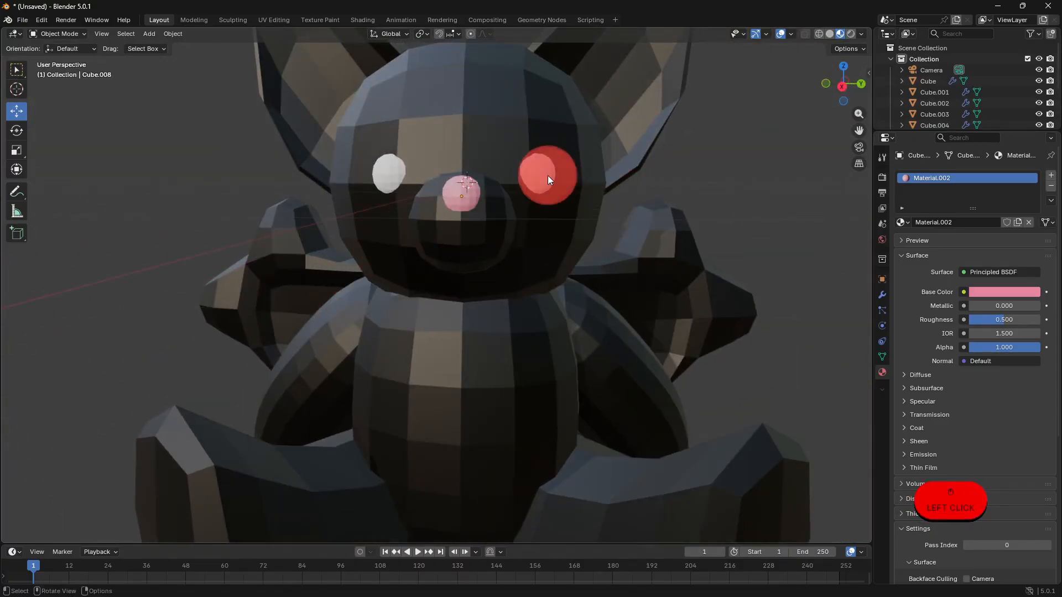
middle_click_drag(510, 315, 550, 357)
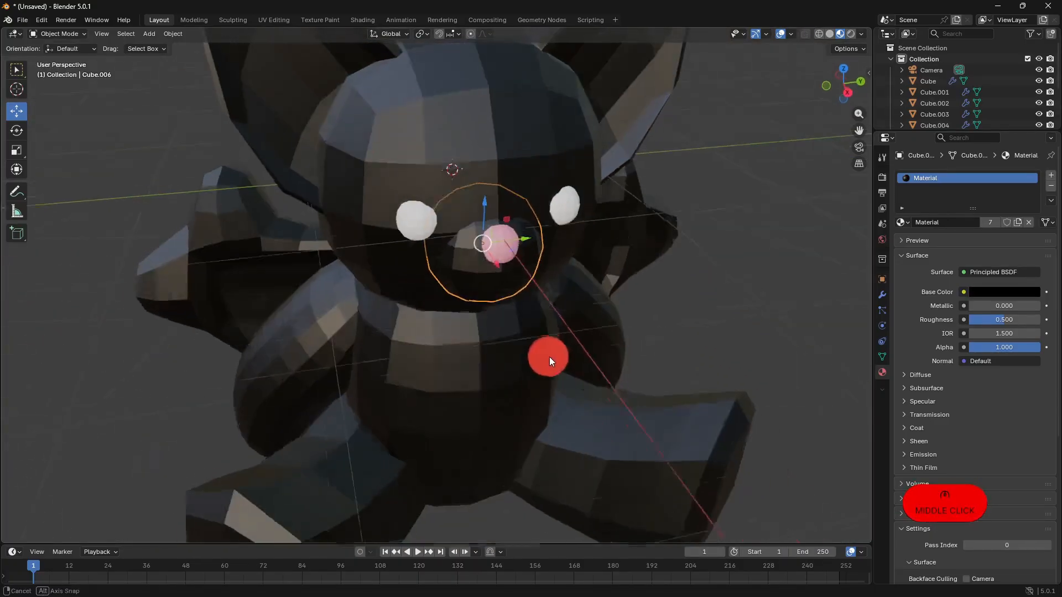
left_click(149, 34)
left_click(248, 58)
scroll(414, 298, "down", 3)
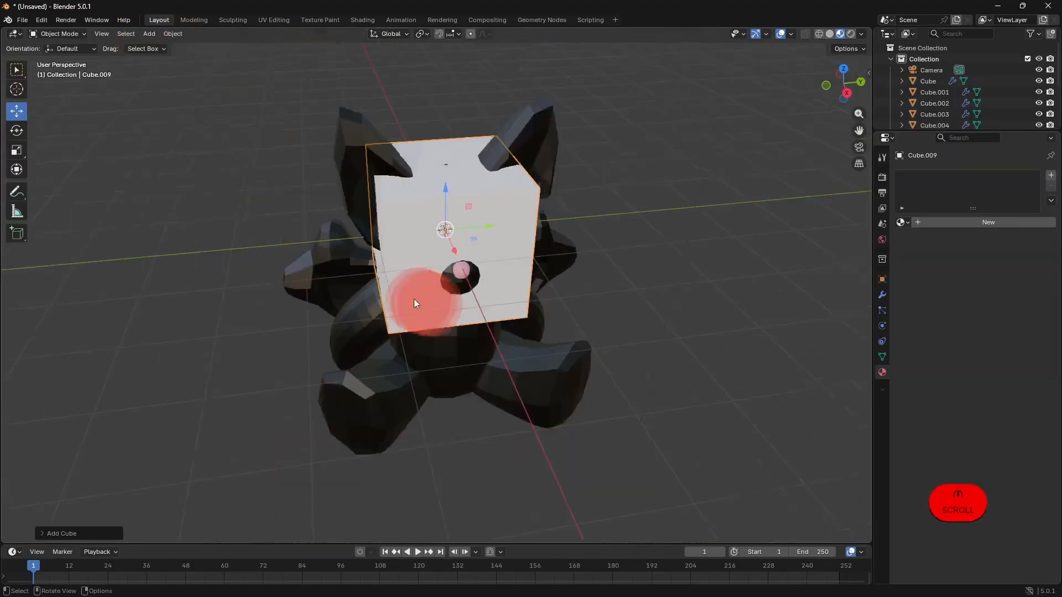
left_click_drag(452, 255, 581, 346)
key("s")
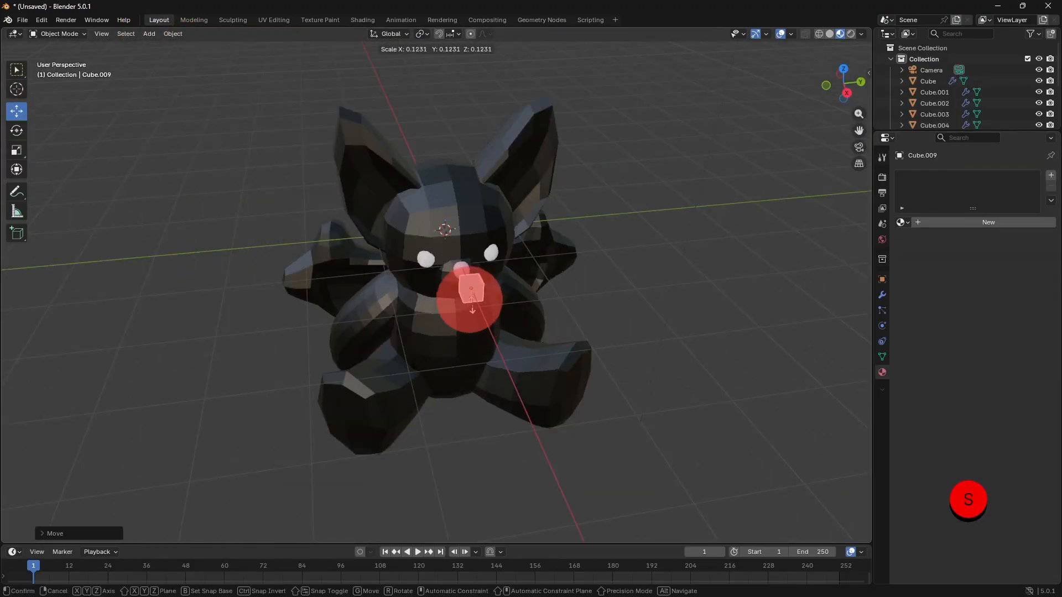
left_click(513, 337)
Position the small cube beneath the pink nose against the front of the snout, slightly to one side.
scroll(513, 337, "up", 5)
left_click_drag(712, 331, 636, 246)
key("ctrl+i")
key("ctrl+z")
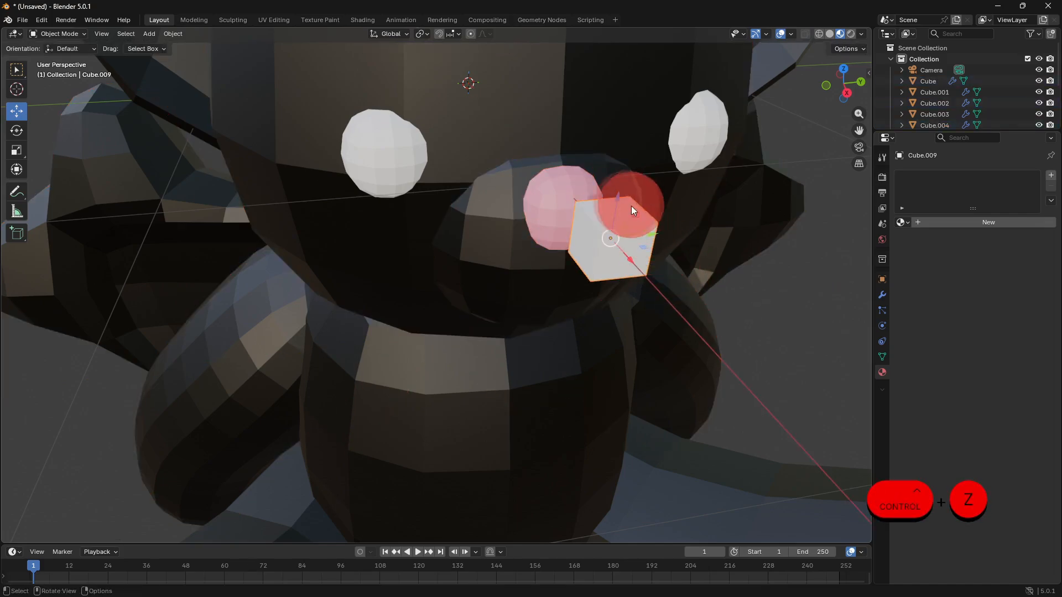
left_click_drag(632, 206, 618, 295)
middle_click_drag(617, 294, 367, 330)
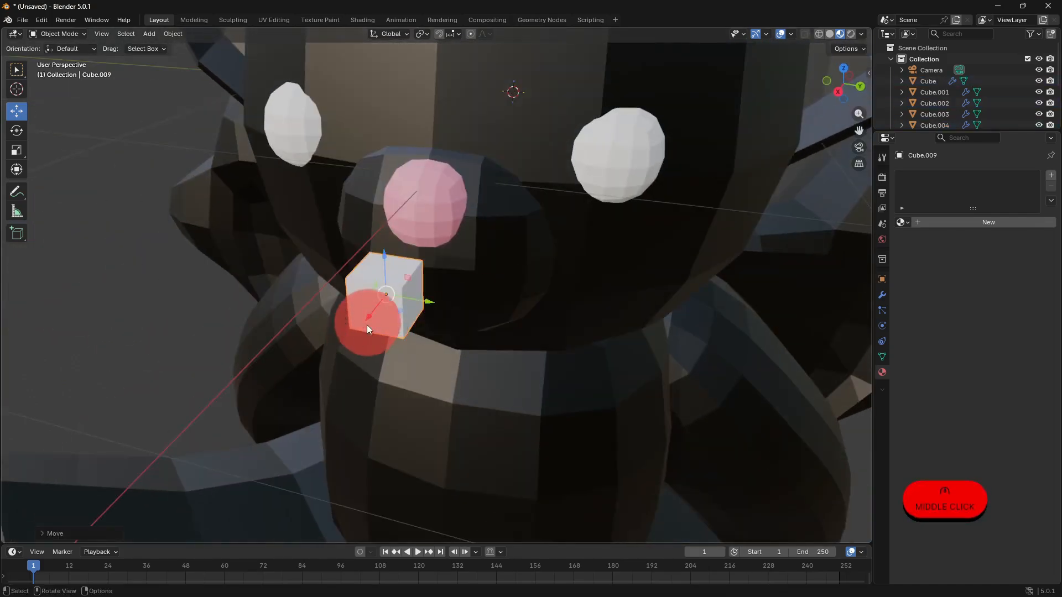
left_click_drag(366, 324, 423, 270)
left_click_drag(460, 289, 477, 295)
left_click_drag(459, 248, 458, 243)
Pull the small cube's bottom face down along Z and scale it down to taper the tooth.
key("Tab")
middle_click_drag(481, 325, 486, 258)
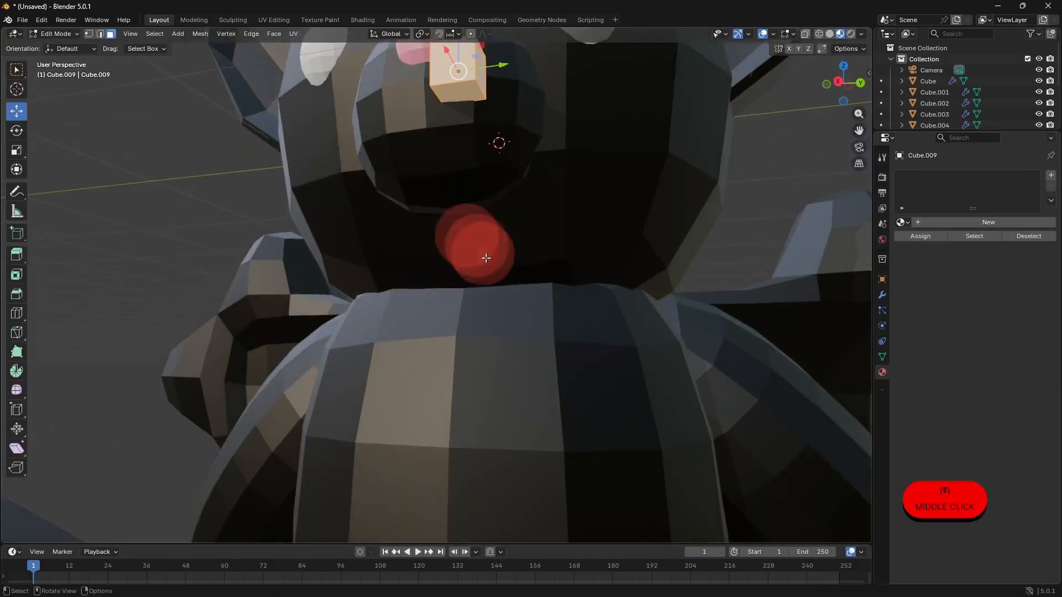
middle_click_drag(509, 187, 510, 198)
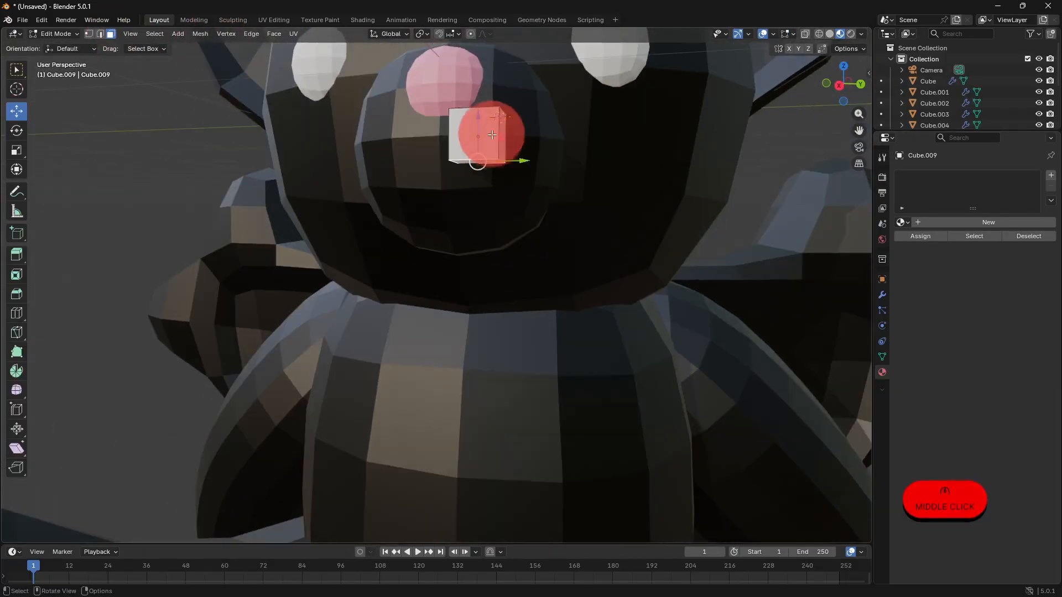
left_click_drag(477, 131, 482, 160)
key("ctrl+z")
left_click_drag(478, 119, 629, 190)
key("s")
left_click(533, 193)
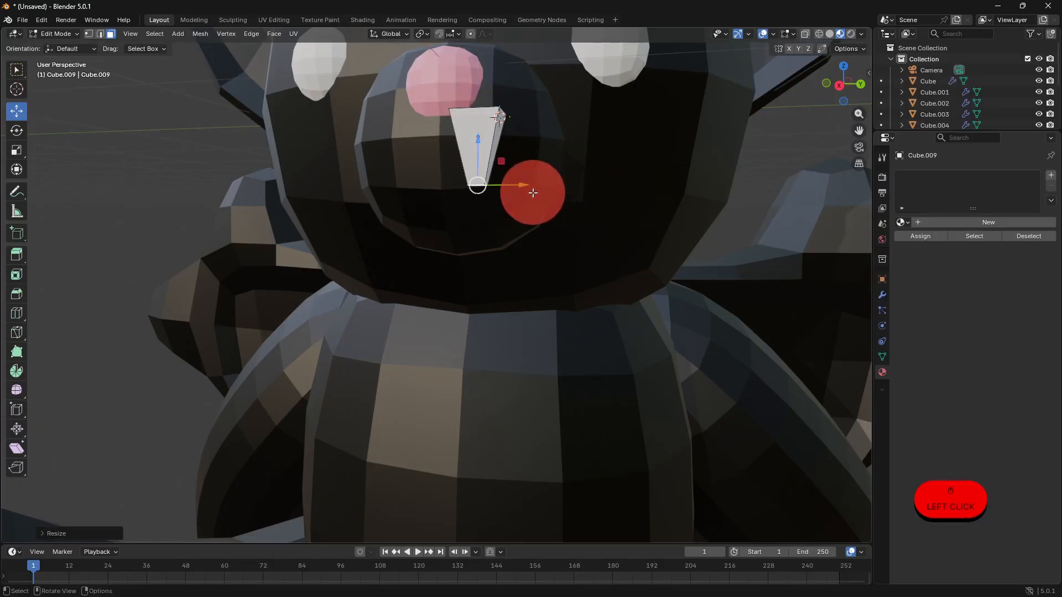
Merge the tooth's narrowed bottom face at its center to form a sharp point.
middle_click_drag(550, 231, 537, 195)
key("m")
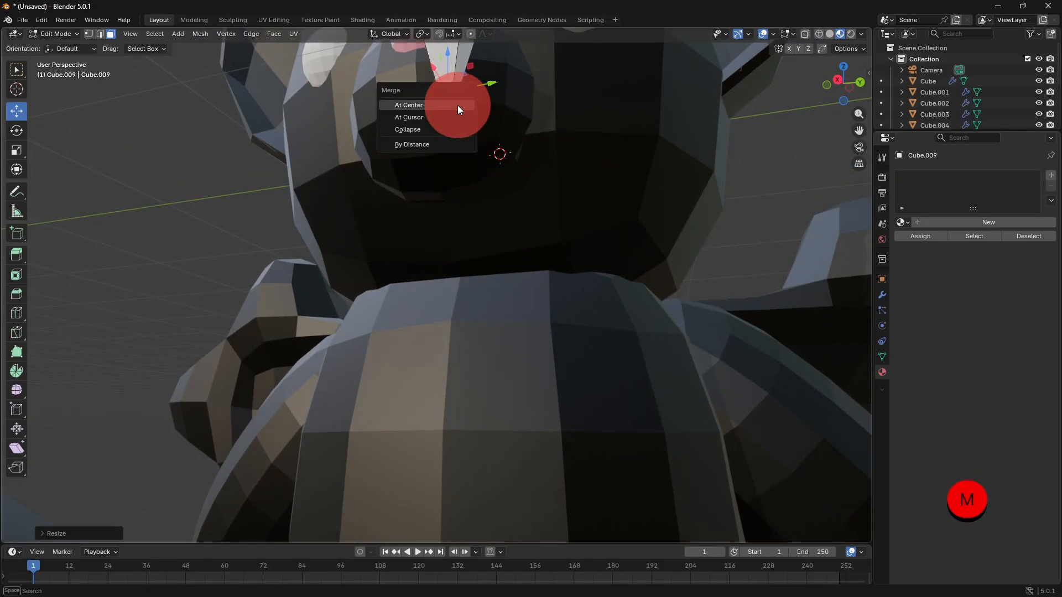
left_click(458, 107)
key("Tab")
middle_click_drag(484, 131, 473, 201)
Extrude the tooth's top face upward and scale it in to about 0.70.
key("Tab")
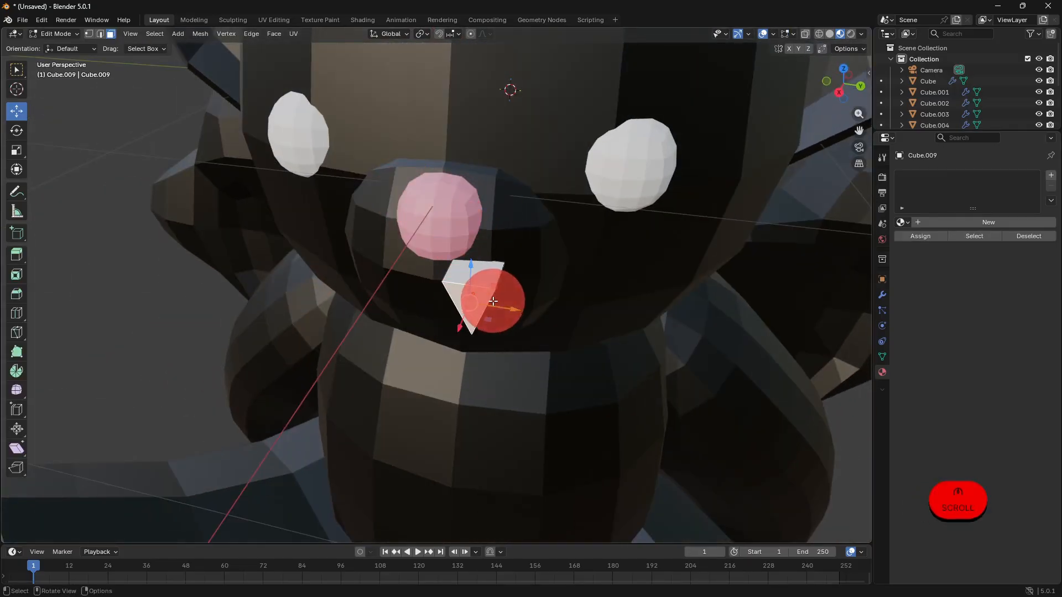
scroll(493, 301, "up", 4)
key("e")
left_click(614, 276)
key("s")
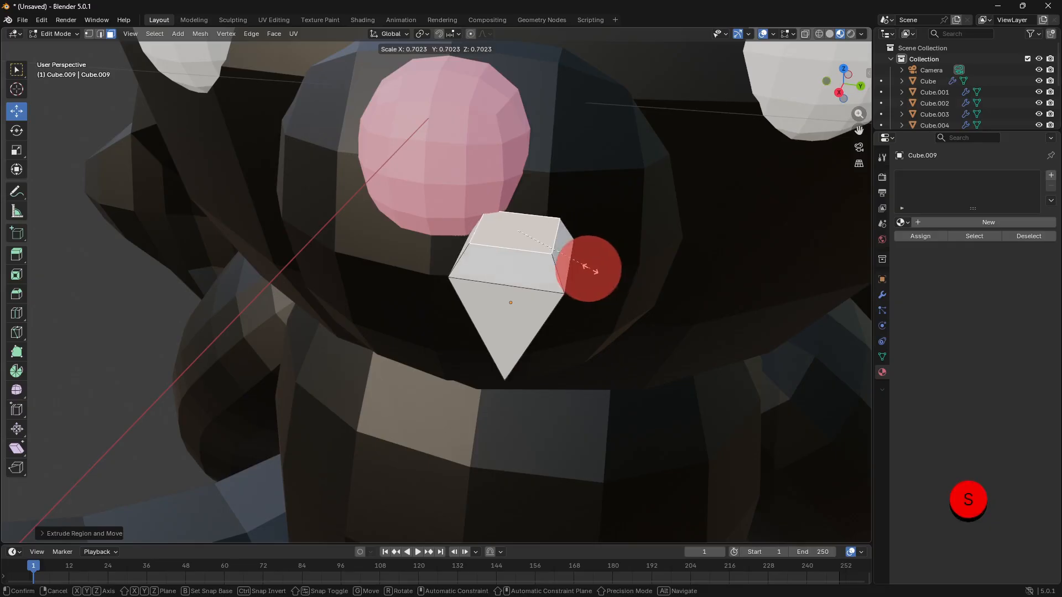
left_click(575, 314)
key("Tab")
Rotate the tooth and move it down so its upper part sinks into the lower snout.
middle_click_drag(574, 314, 280, 303)
left_click_drag(168, 329, 304, 355)
middle_click_drag(303, 356, 12, 150)
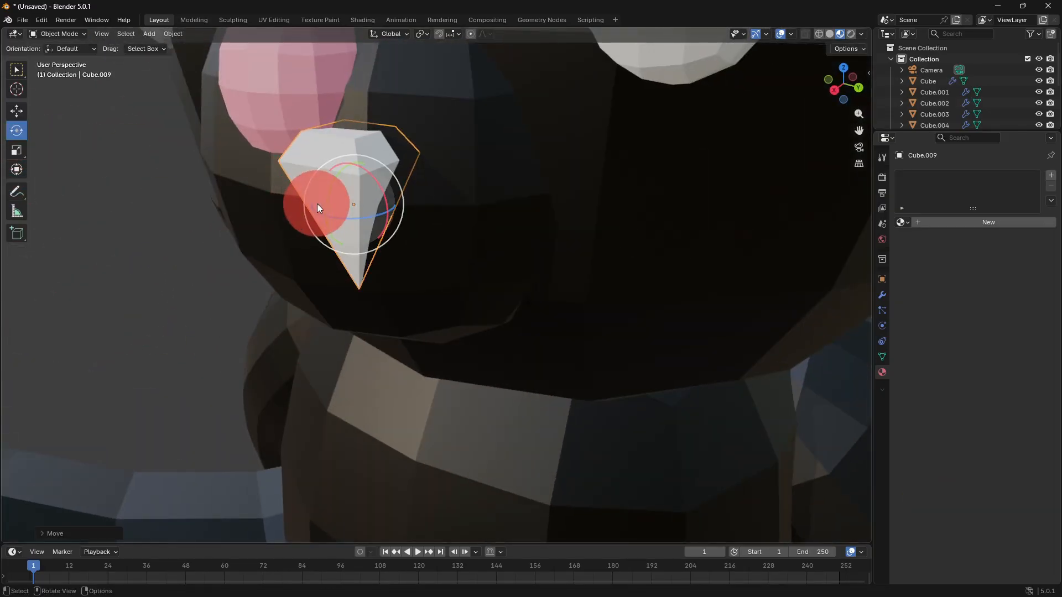
left_click_drag(318, 208, 1, 119)
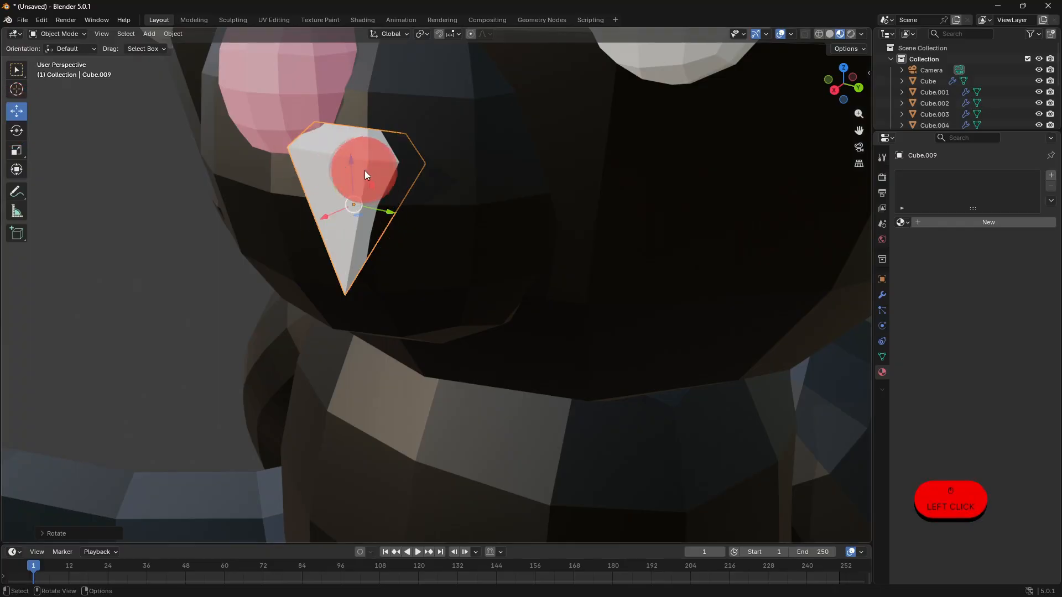
left_click_drag(351, 180, 354, 228)
left_click_drag(330, 271, 343, 263)
Reselect the tooth and adjust its rotation so it points down from the snout.
left_click(252, 353)
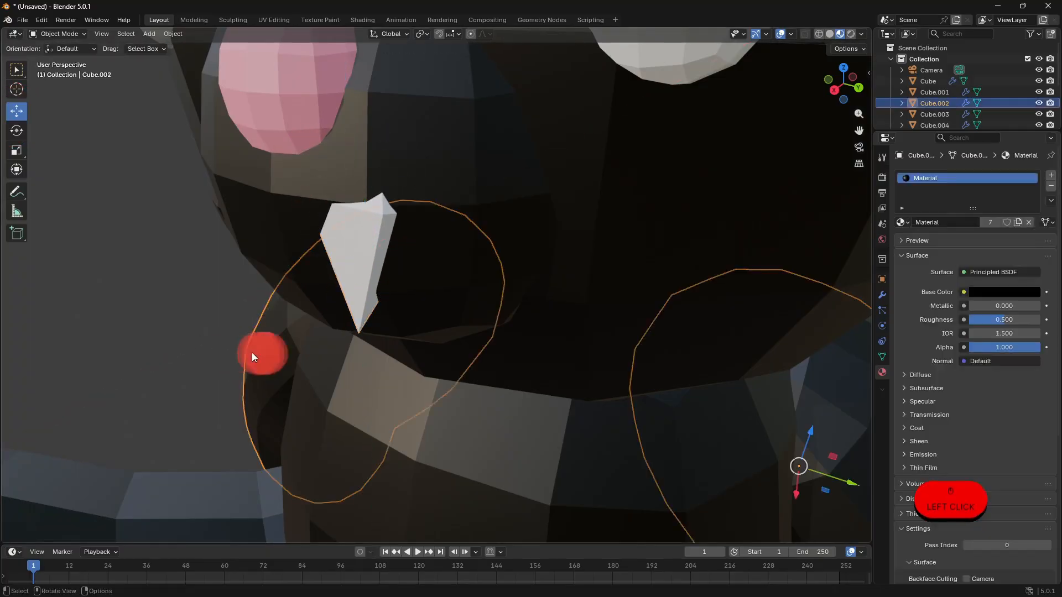
middle_click_drag(251, 353, 348, 335)
scroll(347, 335, "down", 3)
middle_click_drag(243, 340, 553, 326)
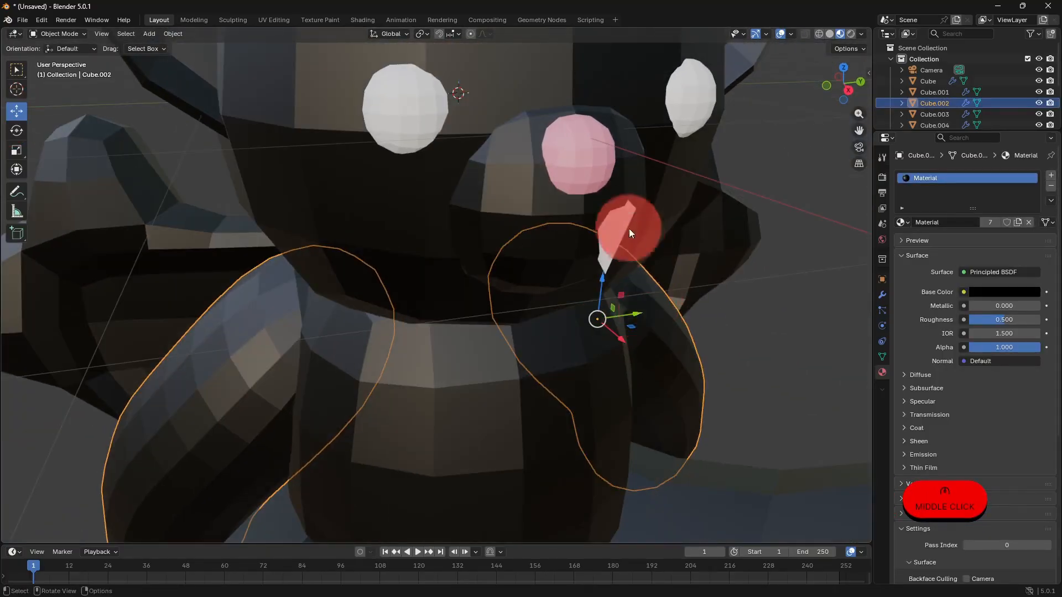
left_click(629, 228)
middle_click_drag(678, 290, 555, 370)
scroll(12, 219, "up", 3)
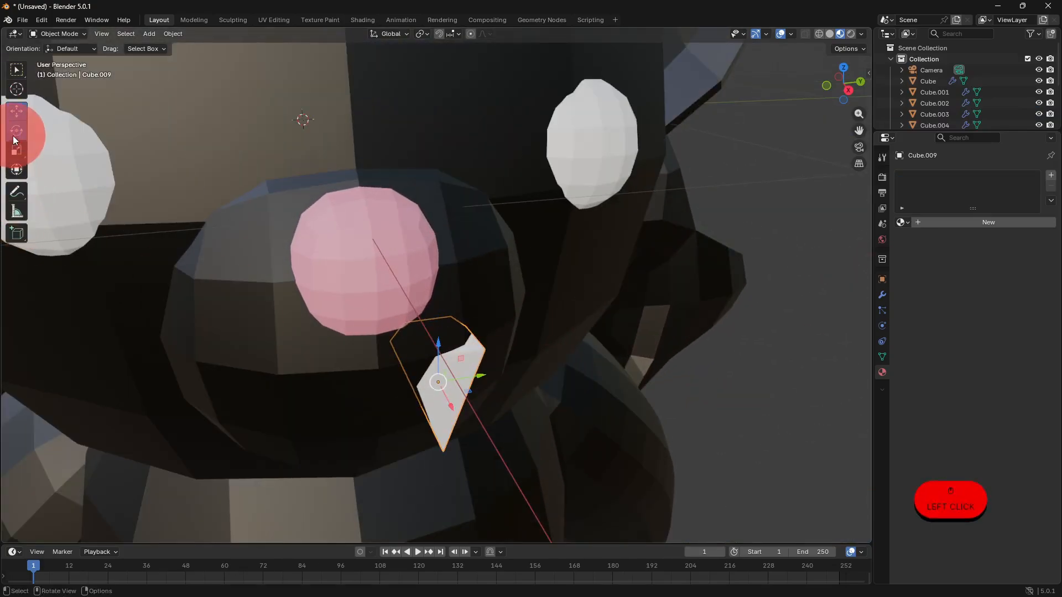
left_click_drag(428, 406, 443, 376)
scroll(555, 430, "up", 3)
middle_click_drag(556, 429, 520, 416)
left_click_drag(171, 336, 211, 358)
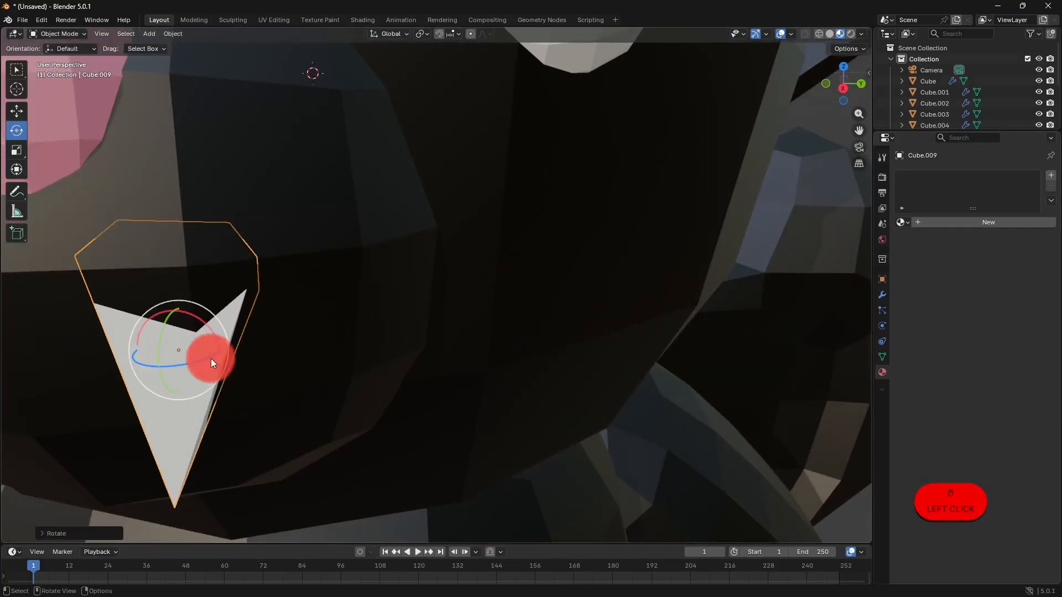
left_click(557, 393)
Open the ear mesh in Edit Mode and turn off its Subdivision modifier's Edit Mode display.
scroll(557, 393, "down", 6)
left_click(681, 331)
scroll(488, 351, "down", 3)
left_click(651, 390)
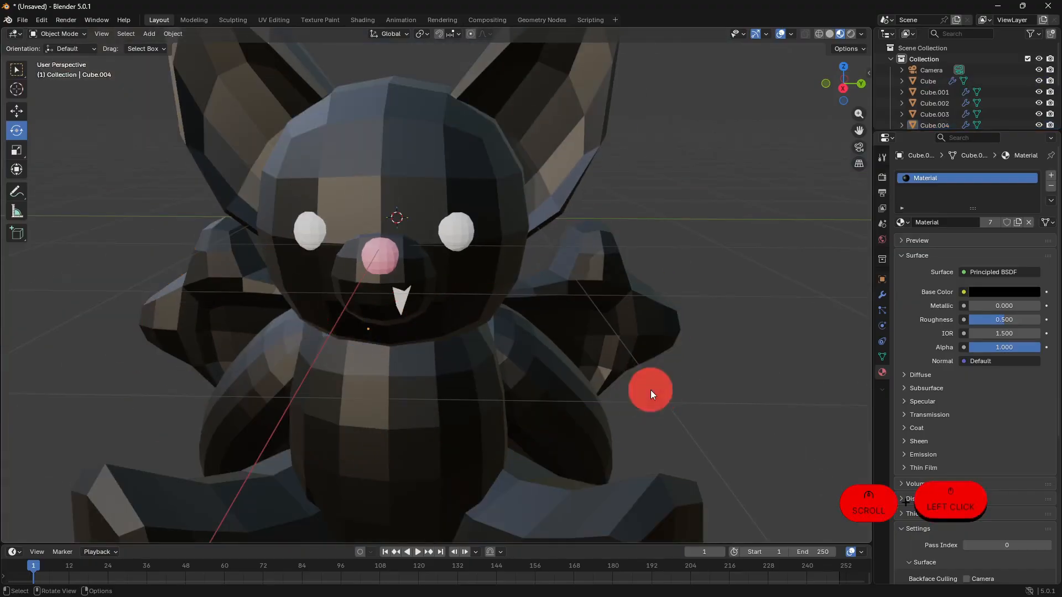
scroll(651, 391, "down", 4)
middle_click_drag(651, 390, 560, 385)
middle_click_drag(539, 281, 595, 375)
key("Tab")
scroll(670, 232, "up", 1)
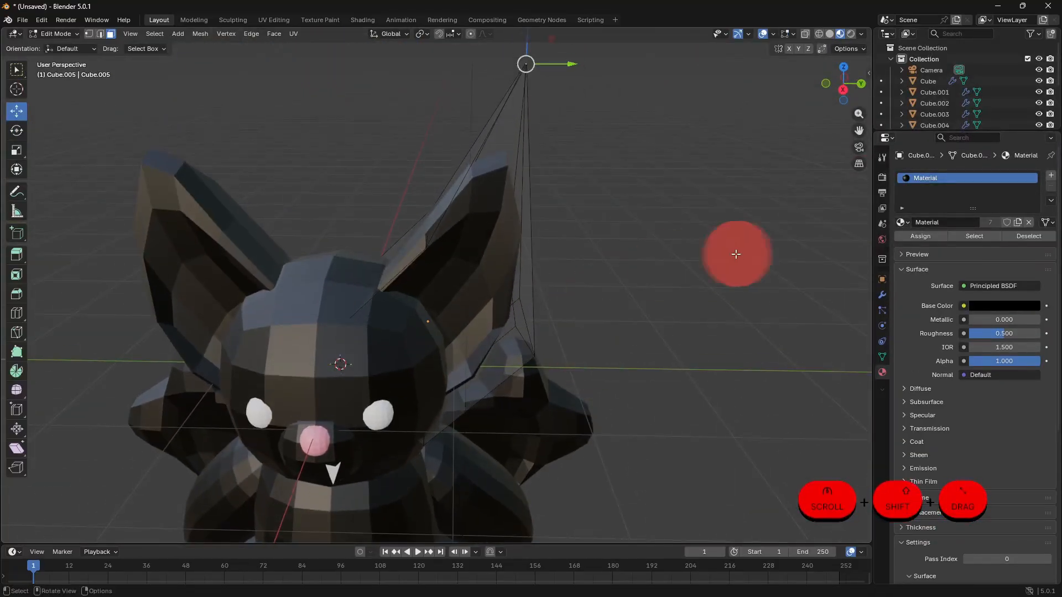
left_click(883, 295)
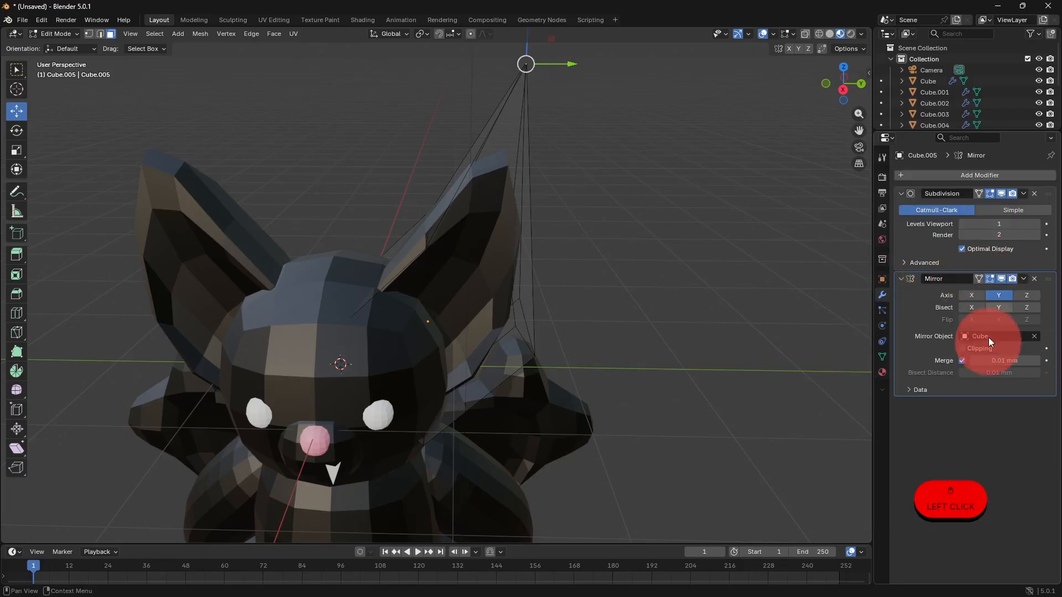
left_click(990, 193)
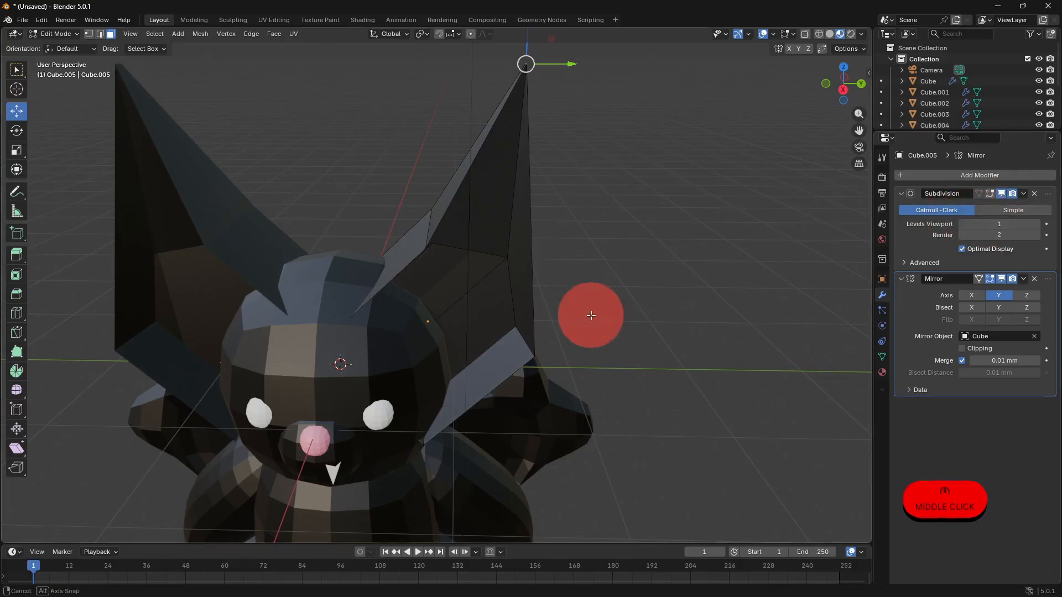
Select the upper inner ear face and add a second material slot using the pink Material.002.
middle_click_drag(588, 315, 569, 269)
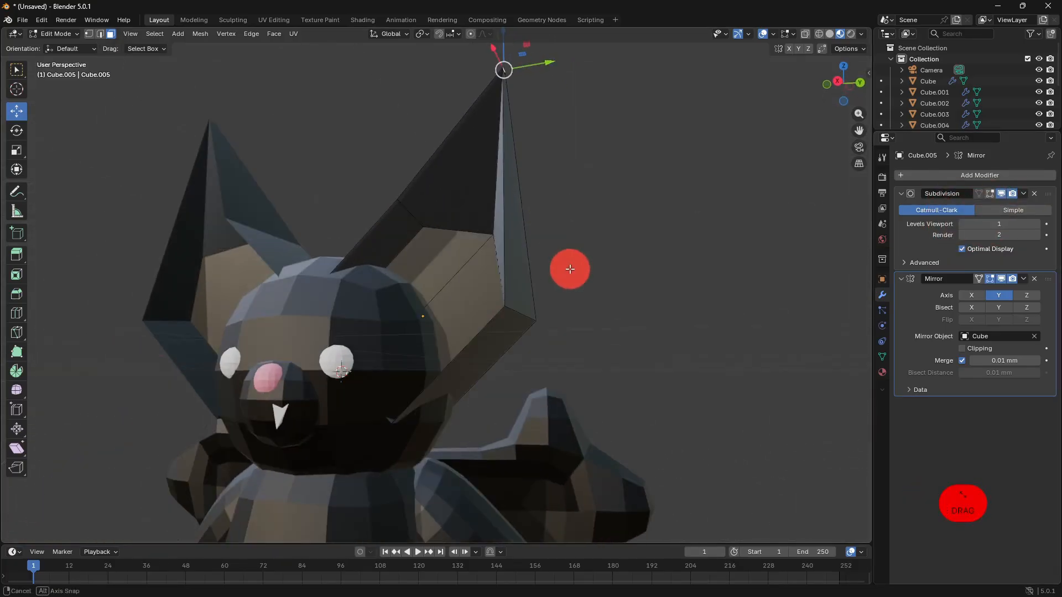
left_click(480, 257)
middle_click_drag(636, 272, 571, 275)
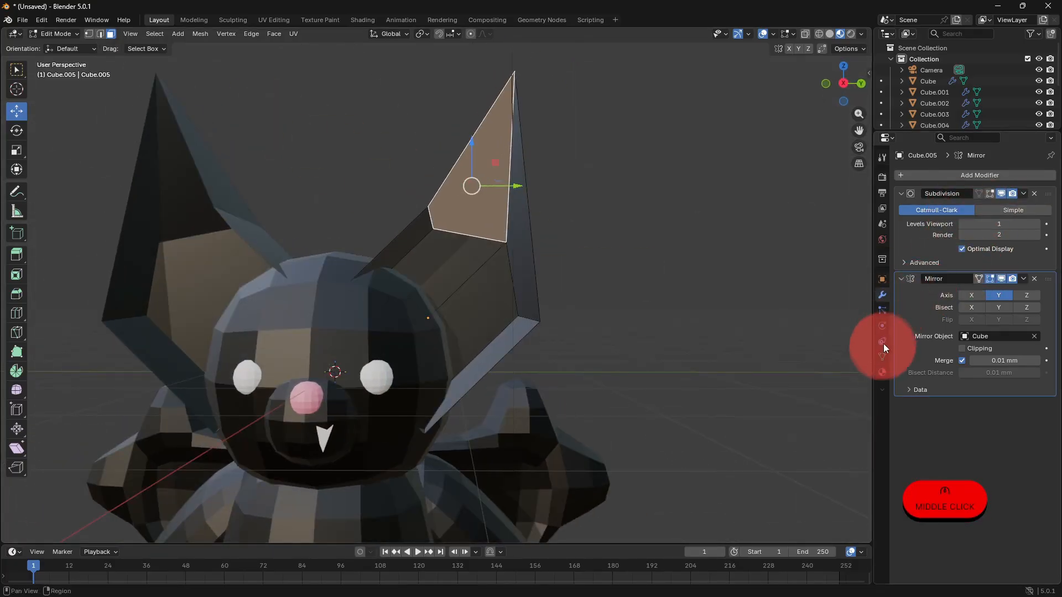
left_click(882, 371)
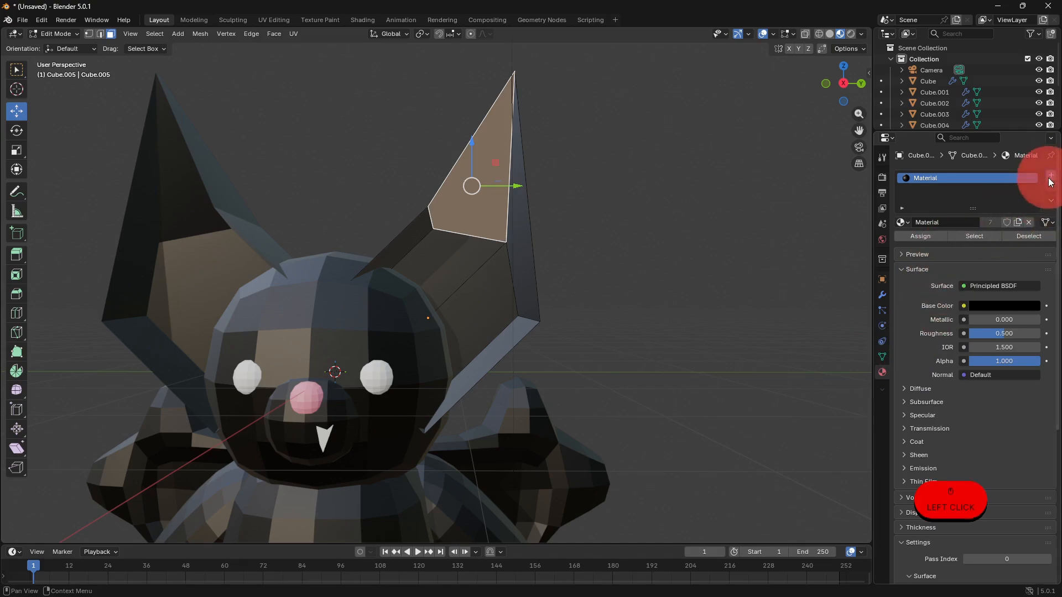
left_click(1050, 180)
left_click(904, 244)
left_click(922, 283)
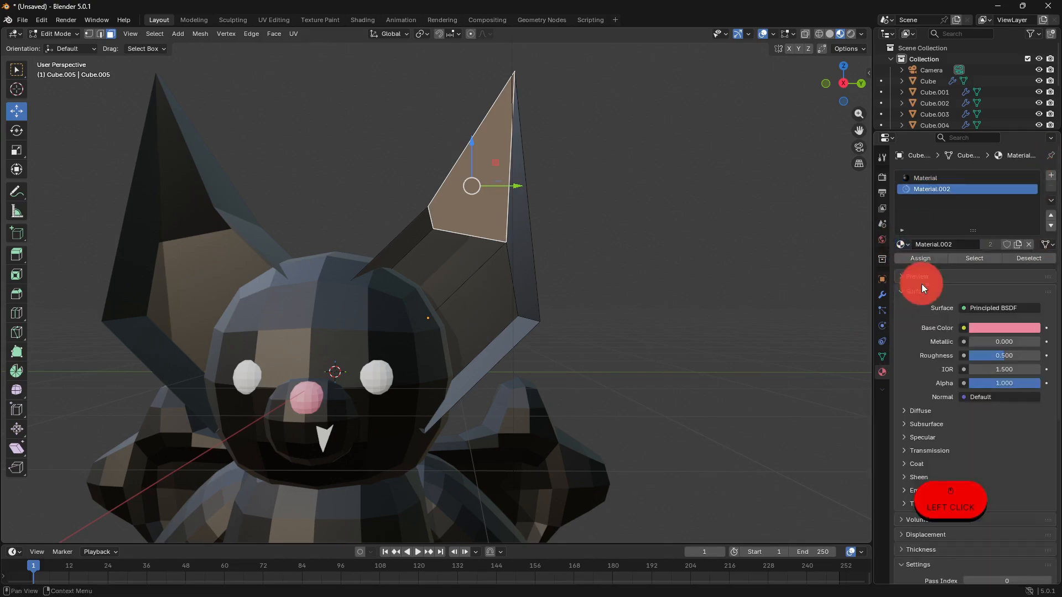
Add the remaining inner ear faces to the selection and assign the pink Material.002 to them.
middle_click_drag(570, 262, 536, 257)
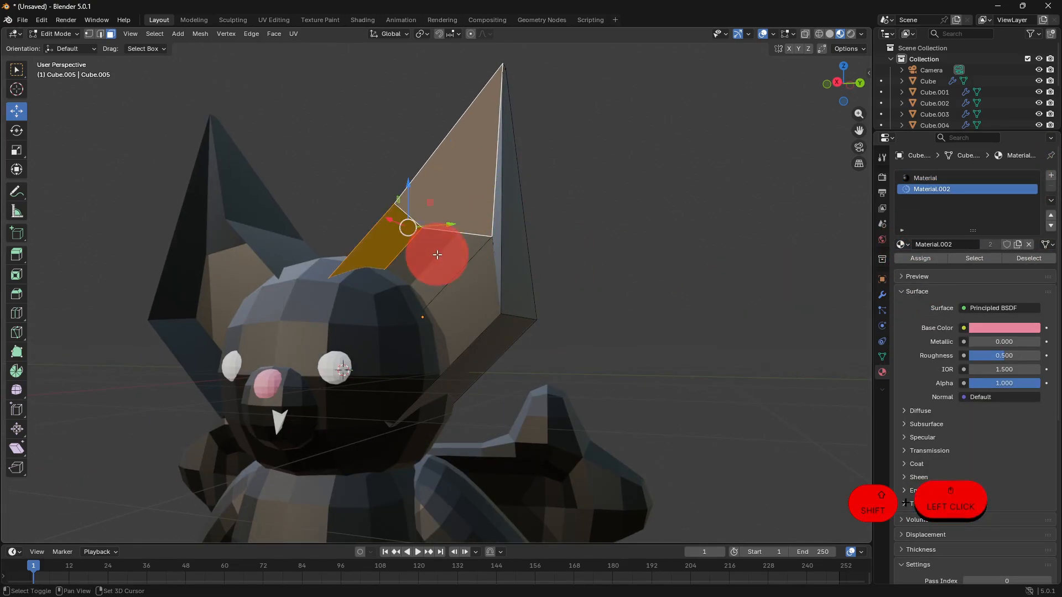
left_click(437, 255, "shift")
middle_click_drag(562, 301, 605, 305)
left_click(498, 314, "shift")
left_click(501, 362, "shift")
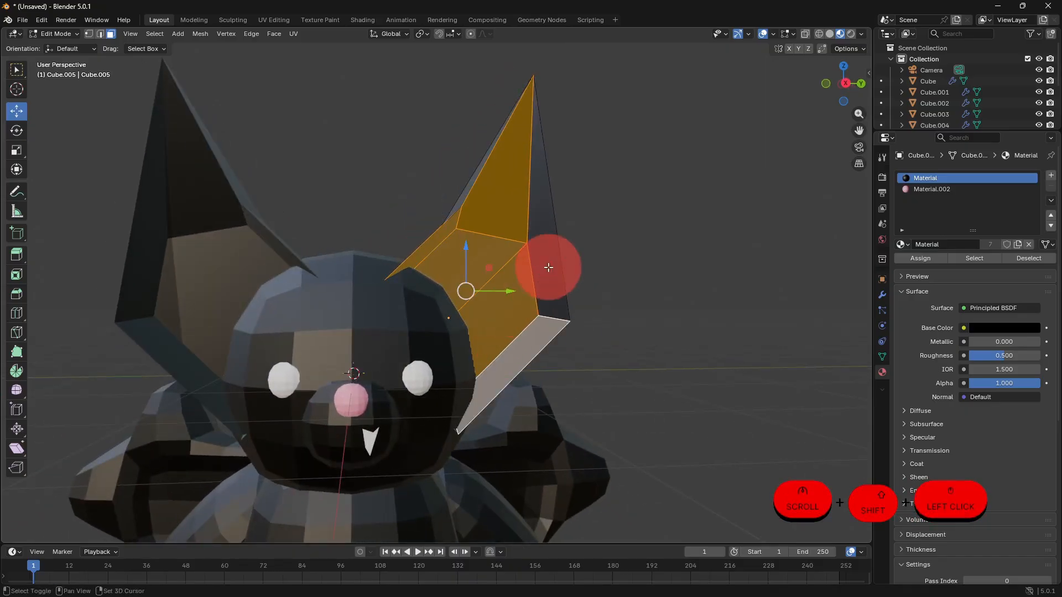
left_click(548, 268, "shift")
left_click(919, 189)
left_click(911, 259)
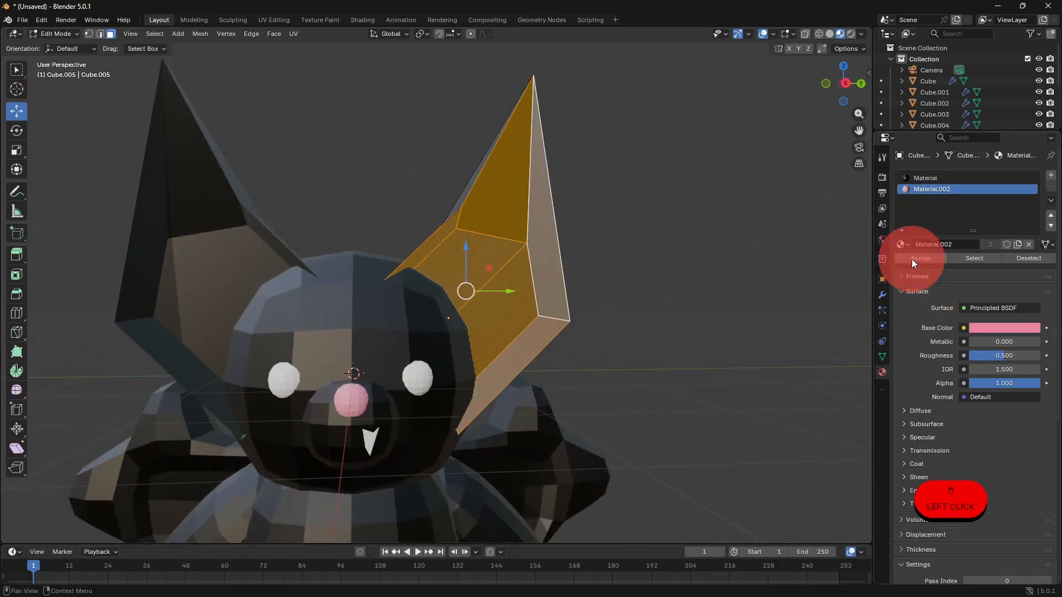
key("Tab")
middle_click_drag(739, 287, 84, 99)
key("Tab")
key("Tab")
Extrude the edges along the ear's upper rim slightly outward and scale them to about 0.82.
scroll(729, 310, "up", 3)
key("Tab")
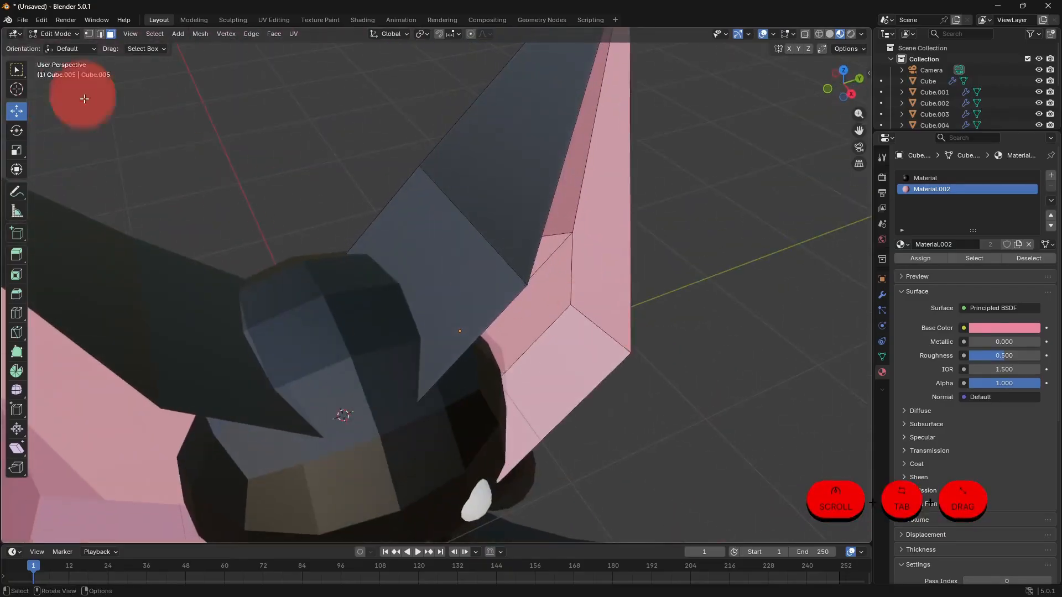
scroll(652, 212, "down", 2)
middle_click_drag(622, 213, 598, 195)
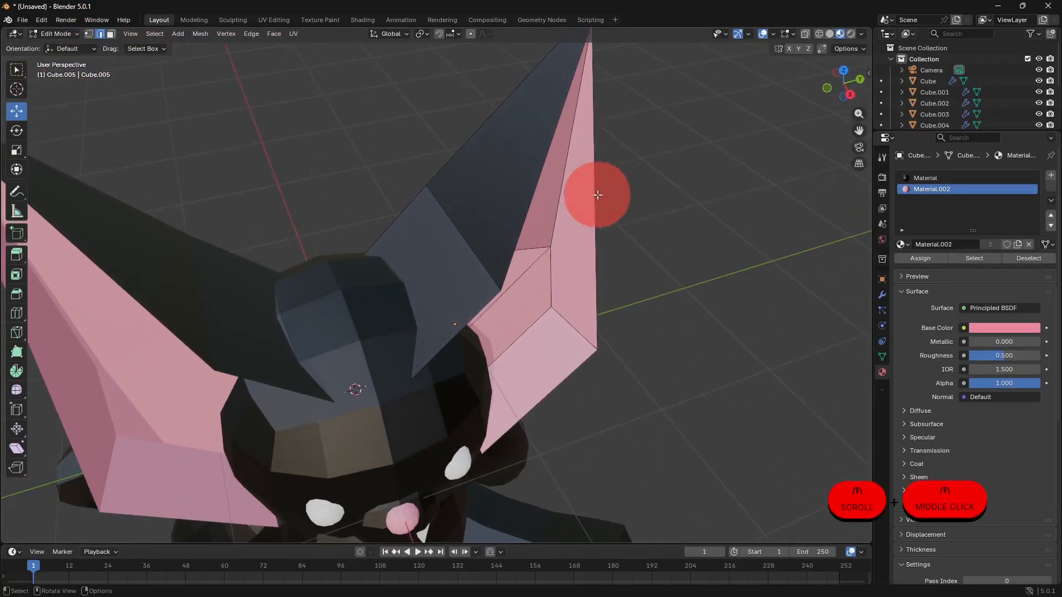
middle_click_drag(666, 223, 706, 213)
key("e")
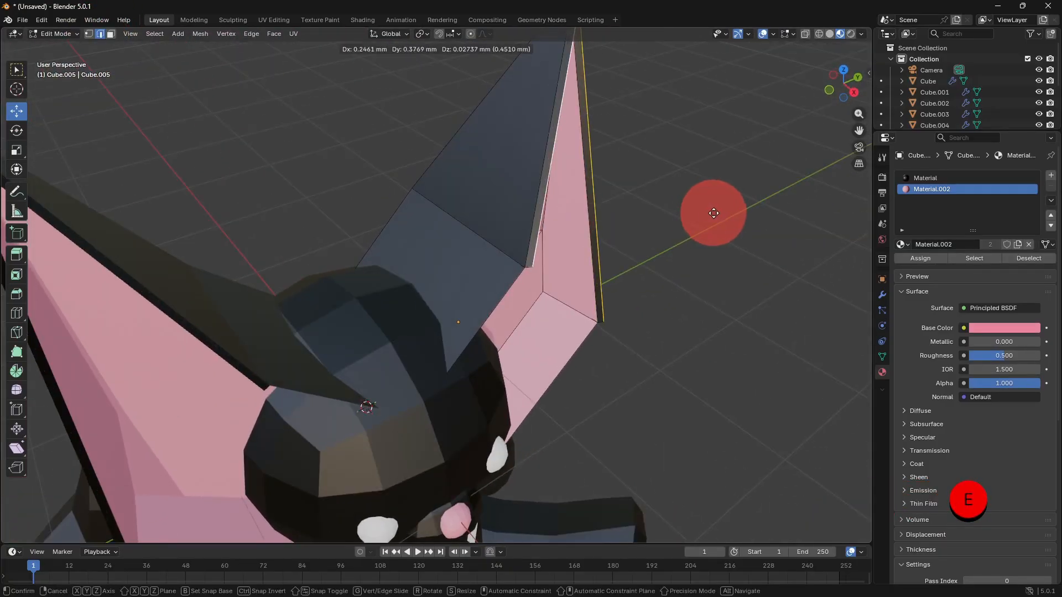
left_click(715, 216)
key("s")
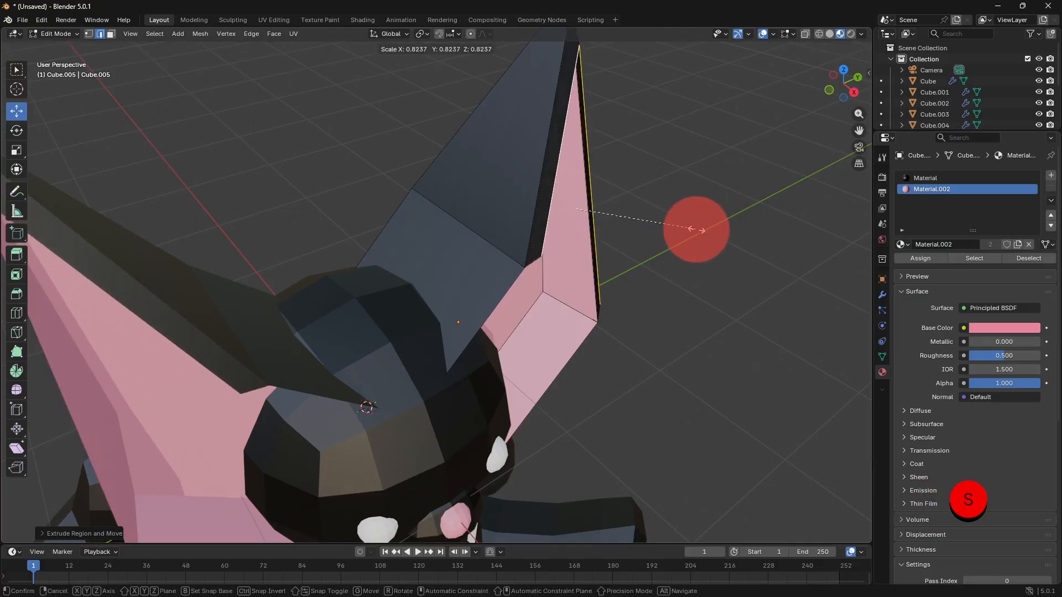
left_click(696, 230)
key("Tab")
middle_click_drag(698, 234, 552, 220)
left_click(655, 290)
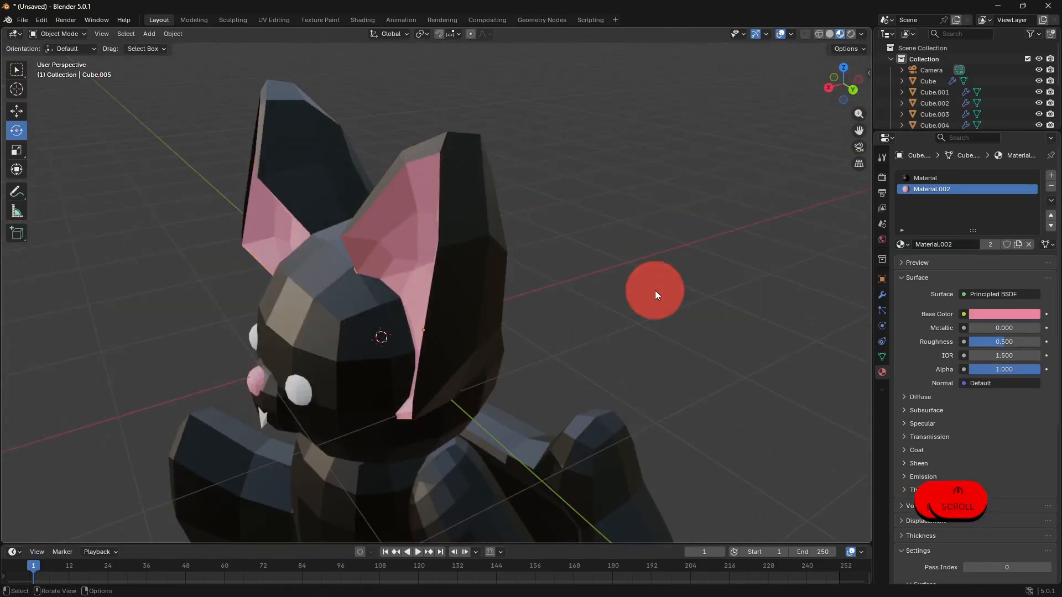
scroll(655, 291, "down", 2)
middle_click_drag(655, 290, 779, 289)
Undo the most recent changes to the ear and return to Object Mode.
key("ctrl+z")
key("ctrl+z")
key("Tab")
left_click(708, 271)
key("ctrl+z")
key("ctrl+z")
key("ctrl+z")
key("Tab")
left_click(613, 310)
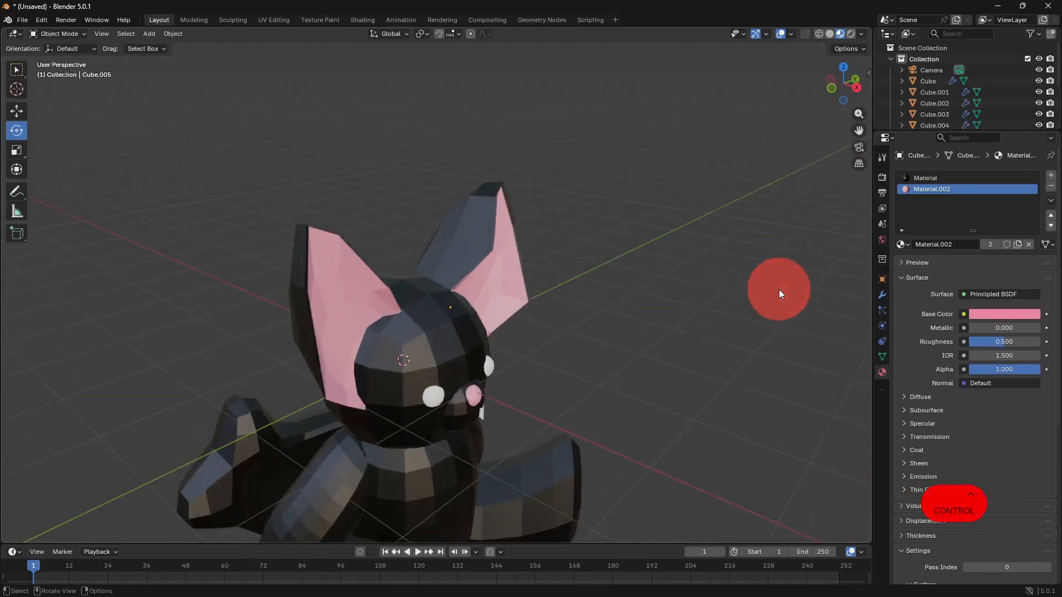
Undo the last change, move the ear's tip edge forward toward the face and return to Object Mode.
key("ctrl+z")
key("Tab")
middle_click_drag(600, 323, 448, 326)
scroll(445, 323, "up", 2)
left_click(497, 263)
key("Tab")
mouse_move(497, 264)
middle_mouse_down()
mouse_move(503, 278)
mouse_move(482, 277)
middle_mouse_up()
scroll(482, 278, "down", 1)
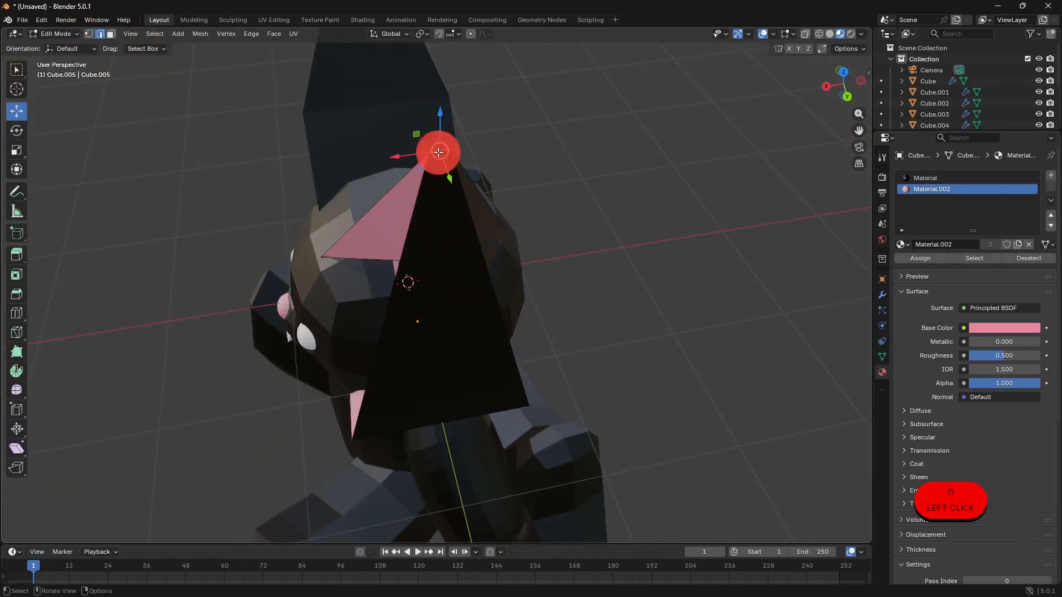
left_click_drag(438, 151, 373, 168)
key("Tab")
left_click(555, 291)
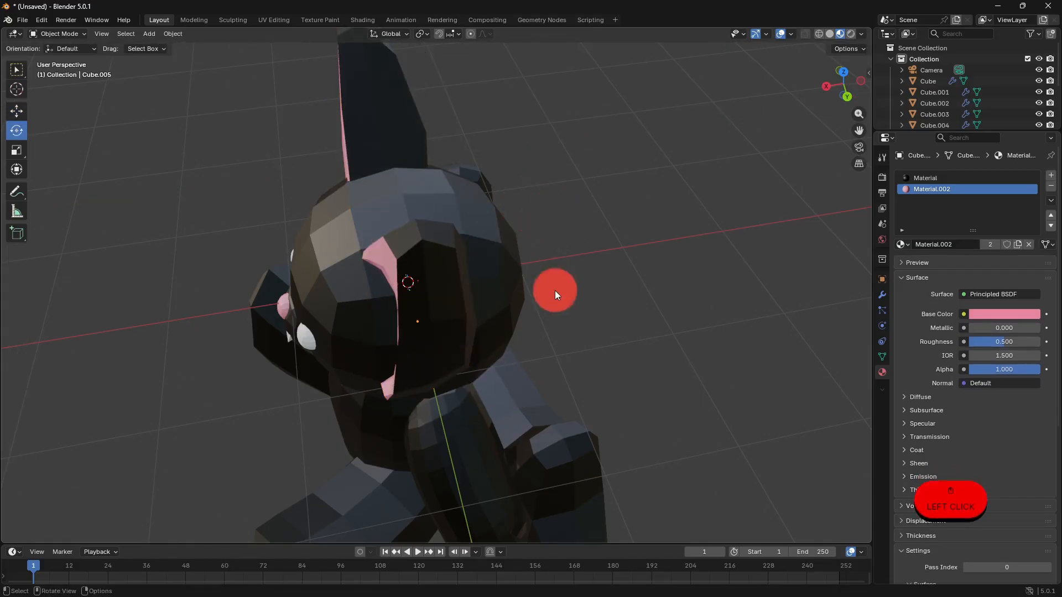
Check the reshaped ears and the overall toy from the front.
middle_click_drag(555, 291, 628, 278)
scroll(622, 252, "down", 2)
scroll(548, 354, "up", 2)
middle_click_drag(548, 354, 577, 280)
scroll(572, 374, "down", 2)
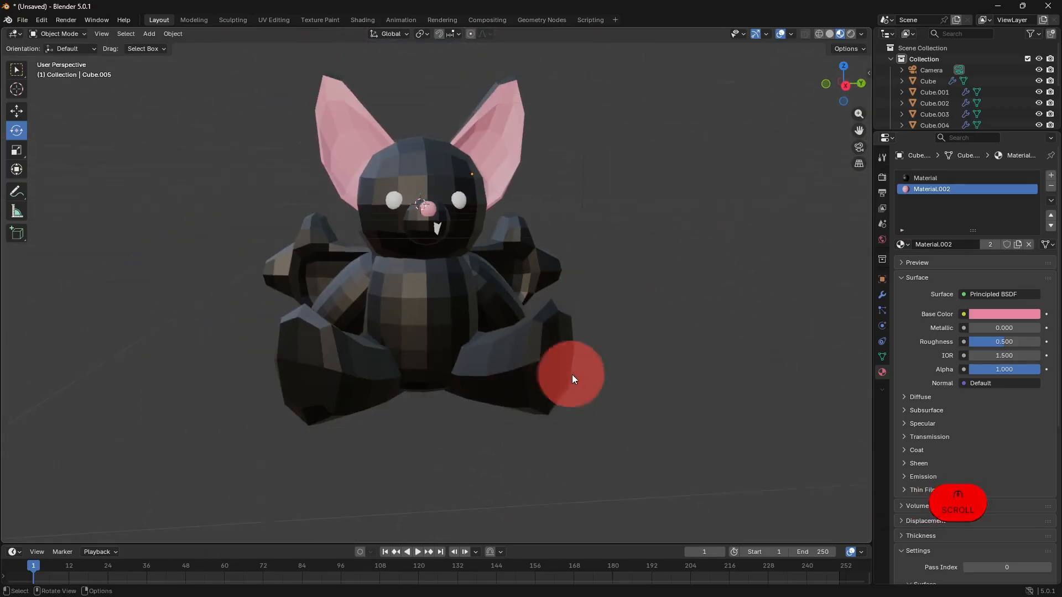
left_click(572, 374)
mouse_move(572, 374)
middle_mouse_down()
mouse_move(498, 343)
mouse_move(503, 367)
mouse_move(570, 356)
middle_mouse_up()
Scale the body's top face down to about 0.71 in face selection mode and return to Object Mode.
left_click(408, 320)
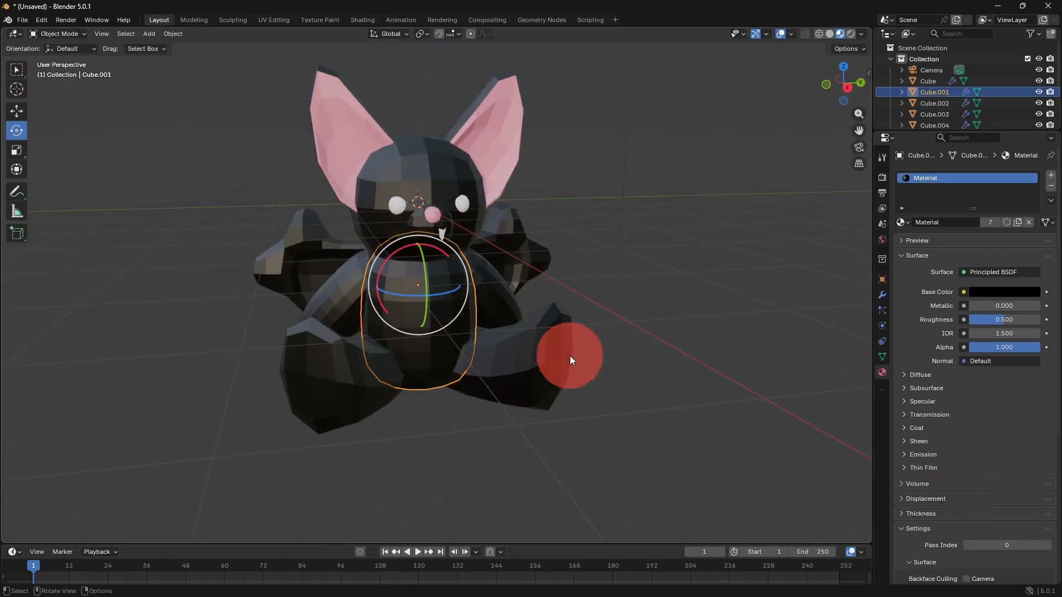
key("Tab")
scroll(422, 282, "up", 2)
middle_click_drag(422, 282, 482, 307)
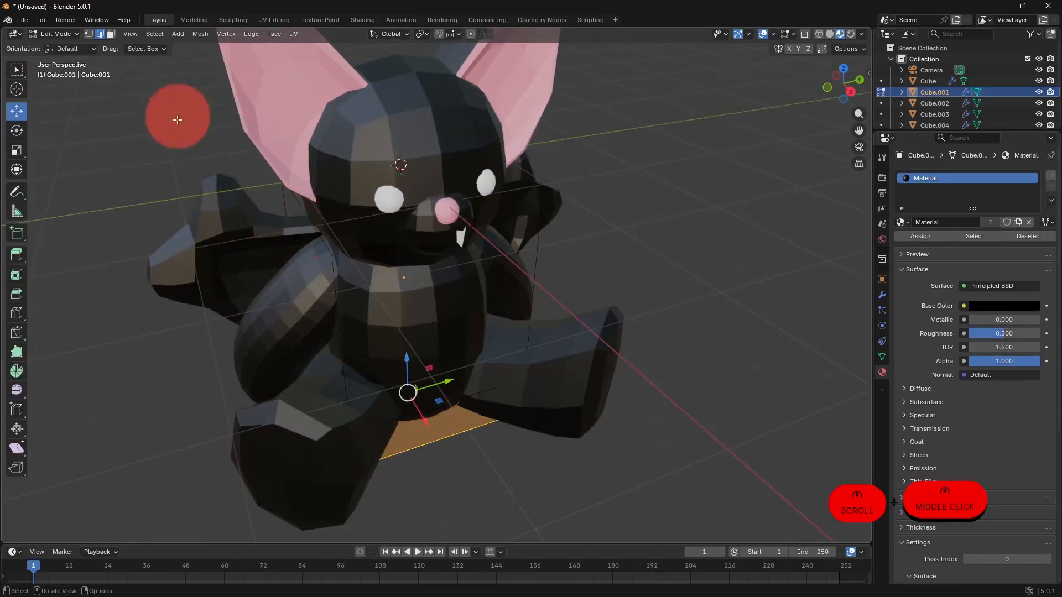
left_click(112, 35)
left_click(311, 203)
key("s")
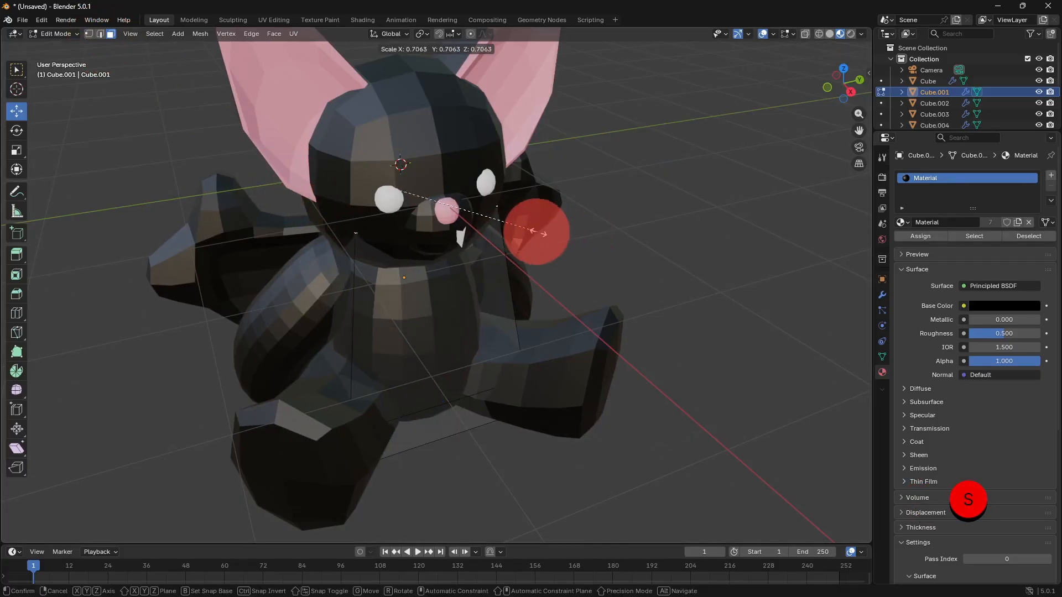
left_click(538, 233)
key("Tab")
middle_click_drag(610, 248, 556, 226)
left_click(660, 271)
middle_click_drag(666, 277, 494, 324)
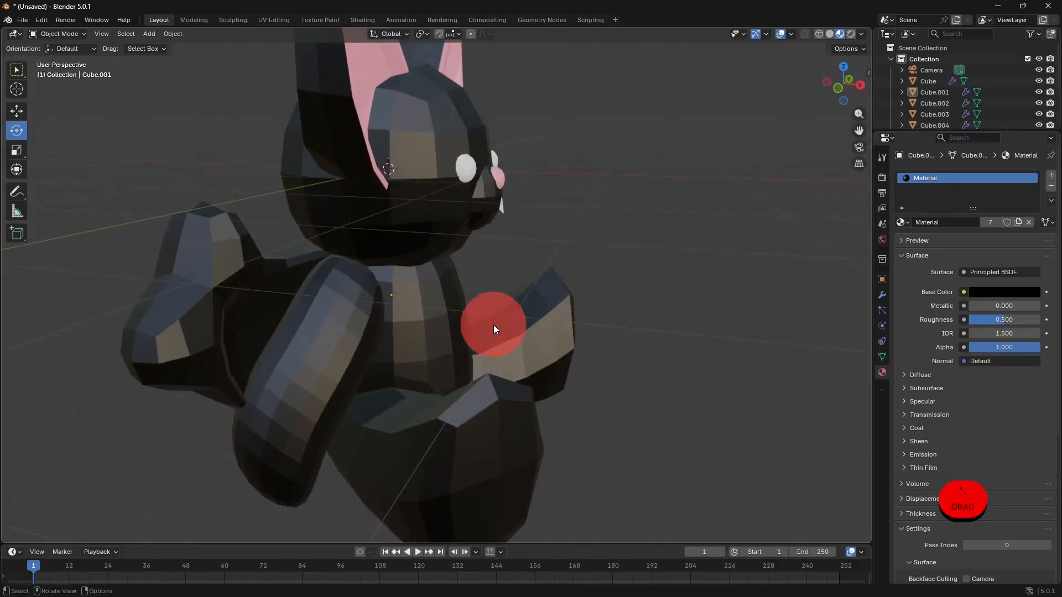
Select the body's lower front edge in Edit Mode and move it slightly to reshape the belly.
left_click(493, 328)
key("Tab")
scroll(541, 362, "up", 3)
middle_click_drag(541, 361, 409, 376)
left_click(100, 34)
left_click(396, 450)
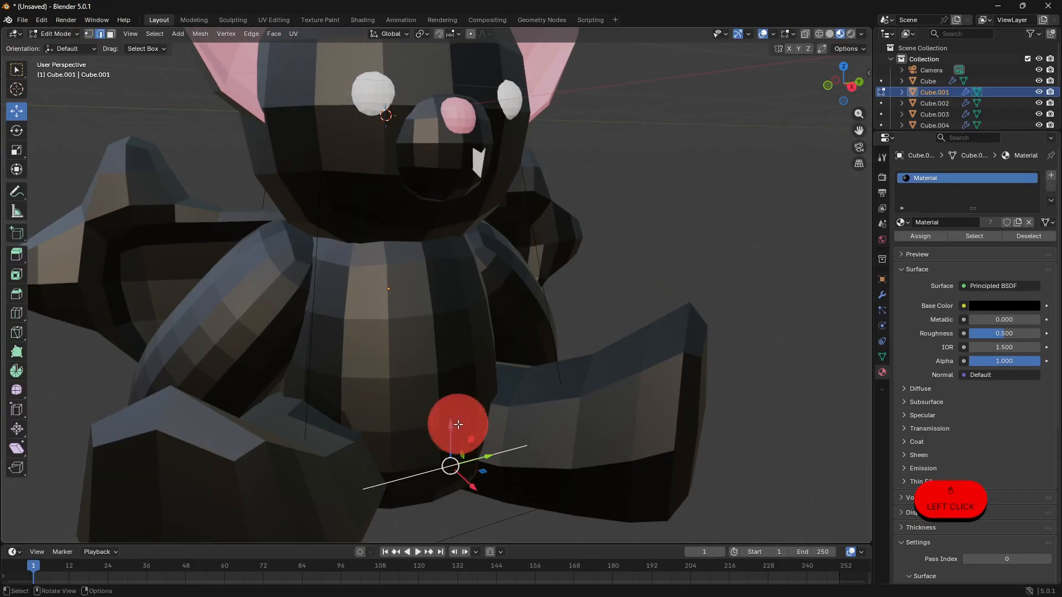
left_click_drag(459, 424, 545, 486)
Try scaling the body's lower front edge to about 0.64, undo it and leave Edit Mode.
key("s")
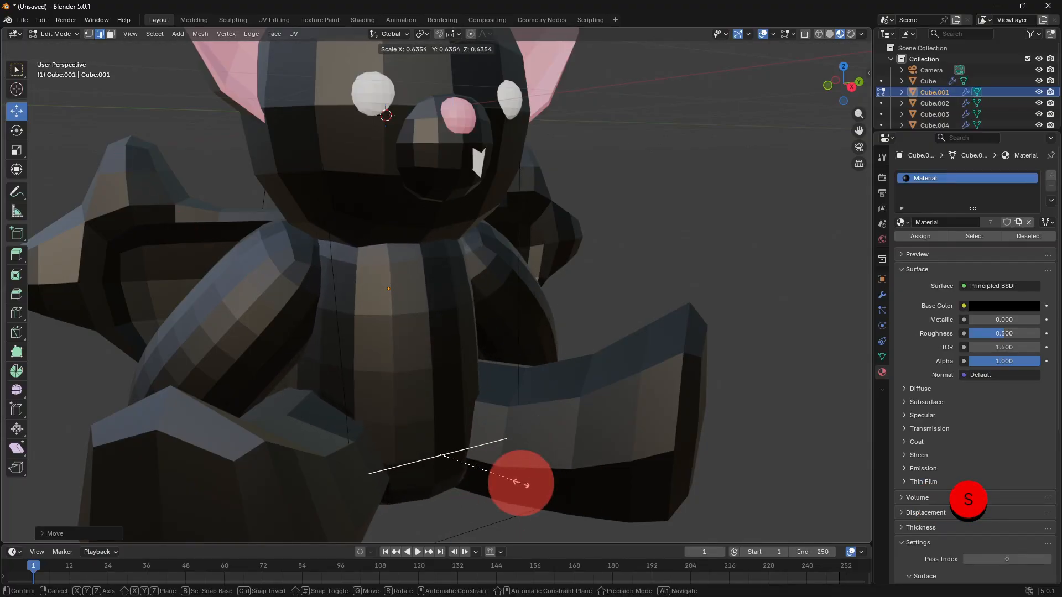
scroll(521, 484, "down", 5)
key("ctrl+z")
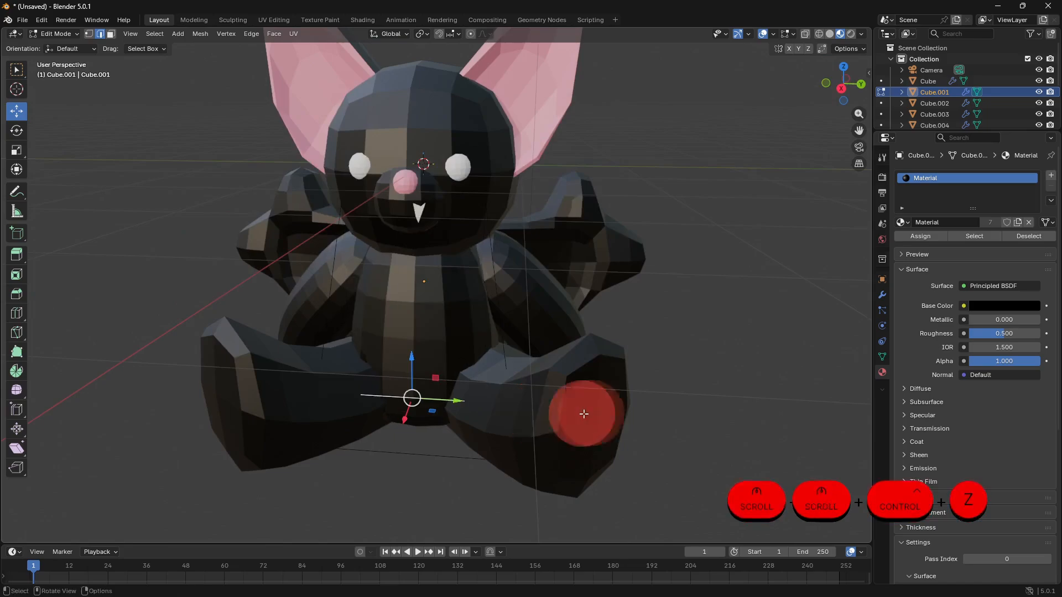
key("Tab")
left_click(695, 397)
Extrude the wing's lower outer face downward into another point and scale it to about 0.66.
middle_click_drag(695, 397, 596, 361)
left_click(566, 387)
left_click(675, 401)
left_click(264, 324)
key("Tab")
scroll(597, 360, "down", 2)
middle_click_drag(670, 327, 148, 5)
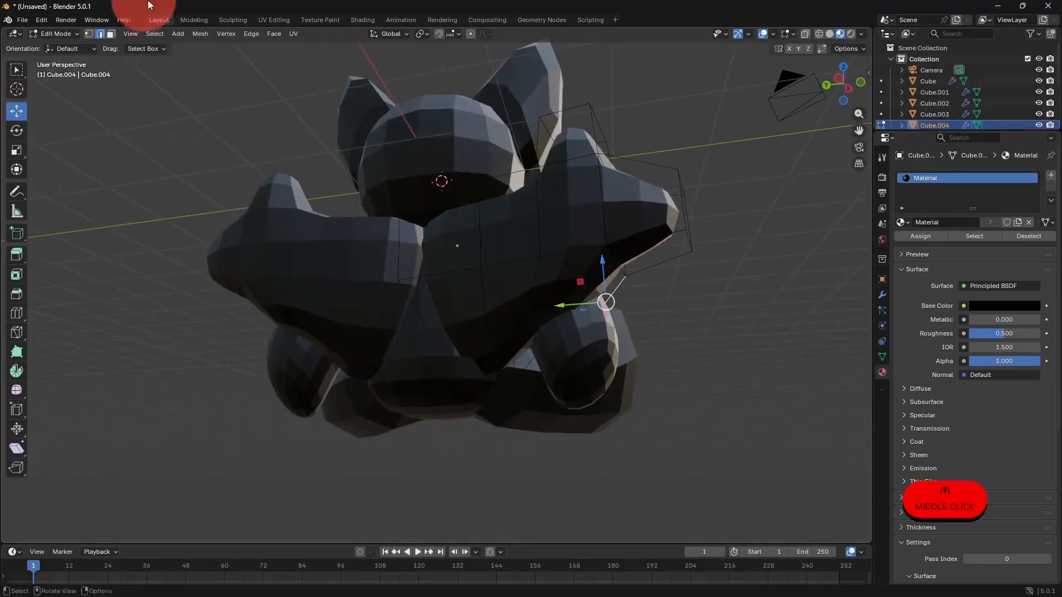
left_click(416, 185)
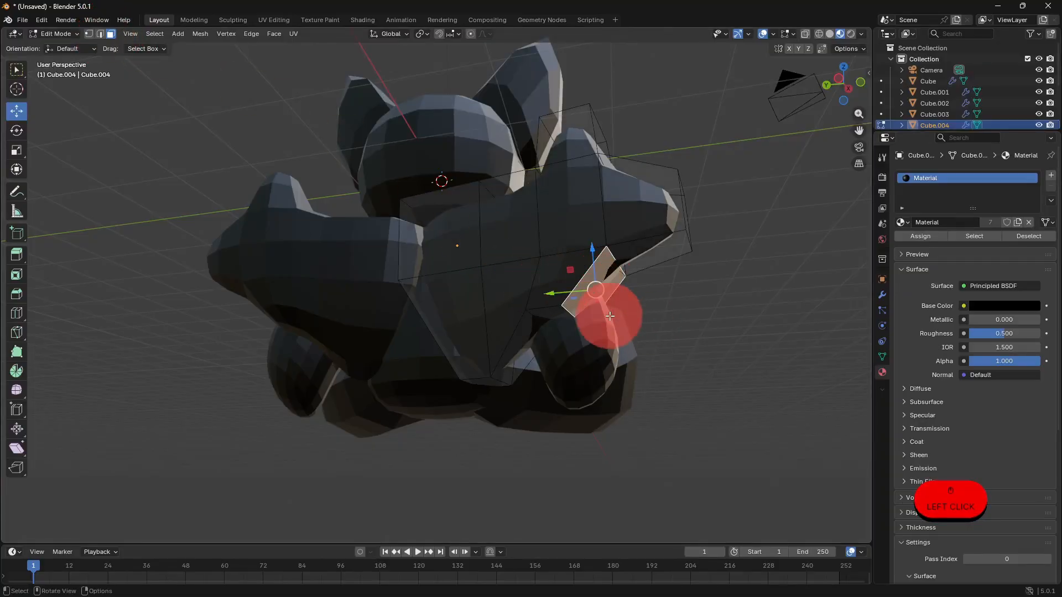
key("e")
left_click(636, 359)
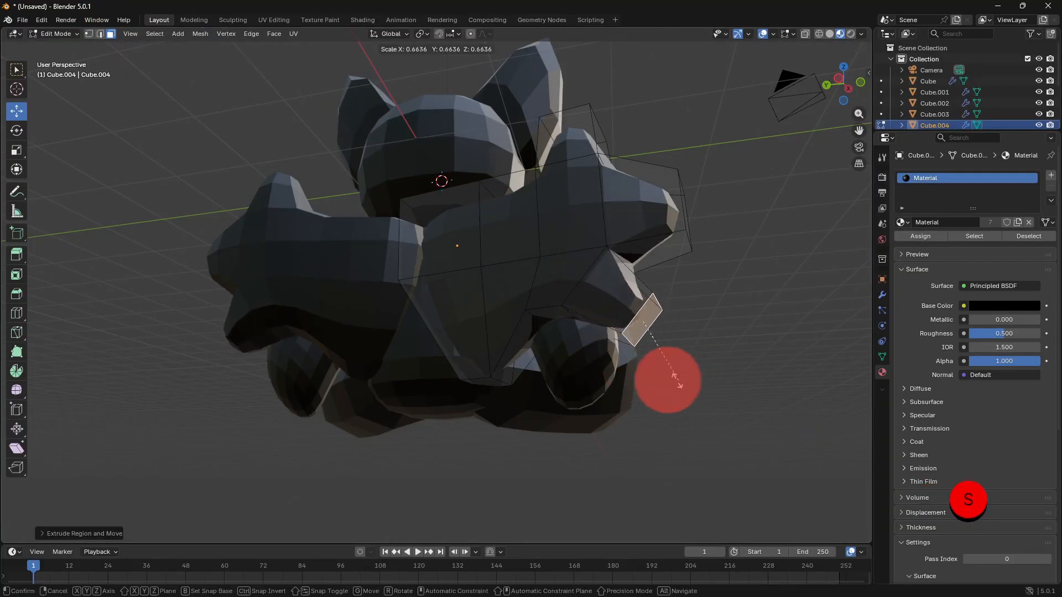
key("Tab")
middle_click_drag(704, 386, 476, 477)
key("Tab")
key("Tab")
scroll(460, 450, "down", 3)
Select the snout's lower front face in Edit Mode, scale it up and return to Object Mode.
scroll(425, 399, "up", 4)
scroll(499, 420, "up", 2)
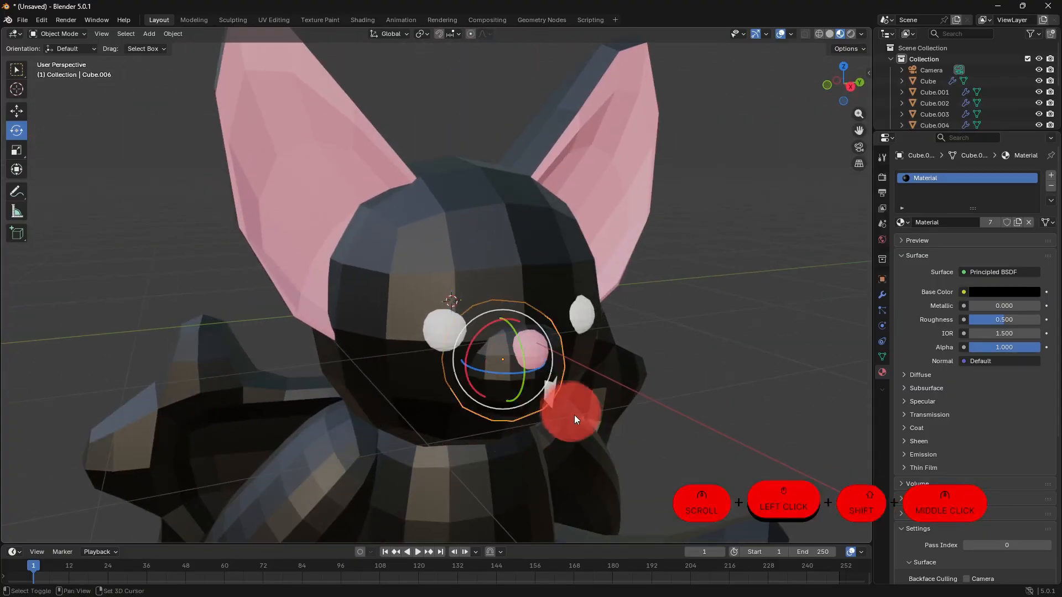
middle_click_drag(574, 415, 550, 334, "shift")
key("Tab")
scroll(569, 408, "down", 4)
left_click(531, 408)
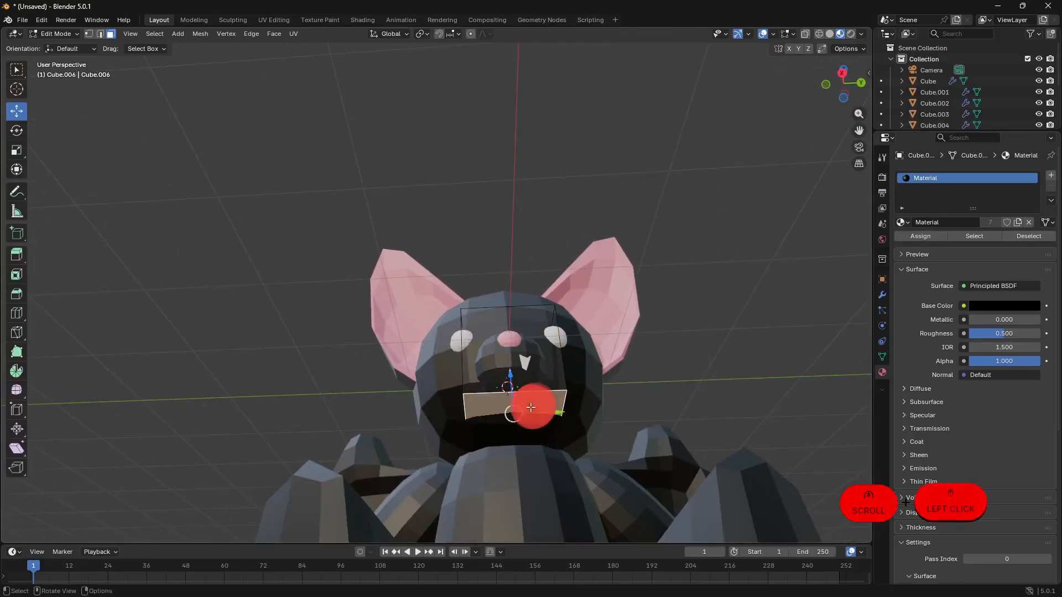
middle_click_drag(531, 408, 546, 422)
key("s")
left_click(568, 423)
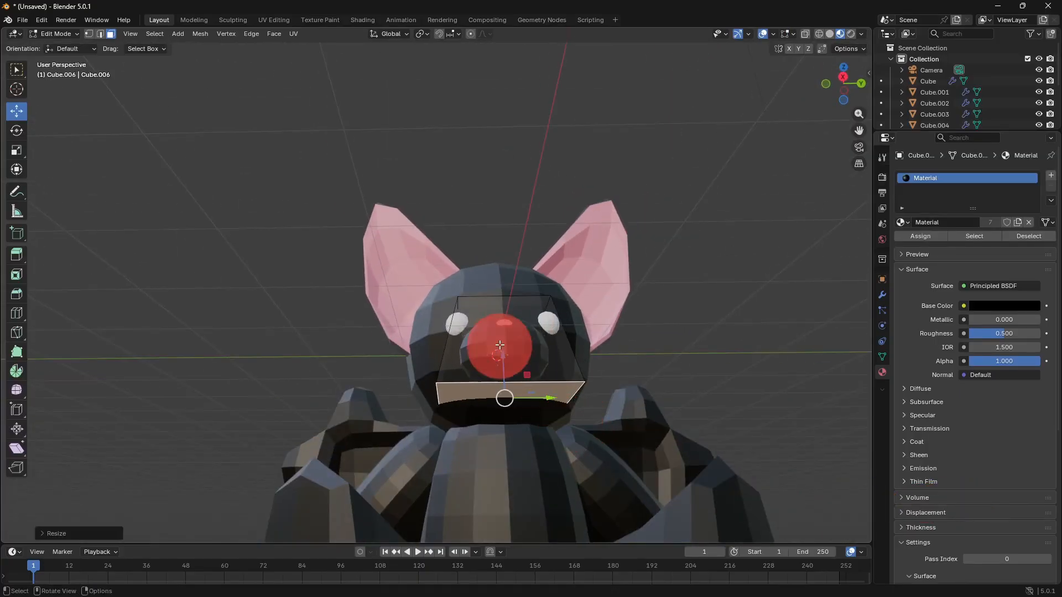
key("Tab")
Lower the snout slightly and nudge it back toward the head.
left_click_drag(503, 329, 503, 341)
middle_click_drag(569, 421, 525, 388)
left_click_drag(424, 330, 412, 321)
Select the white tooth and rotate it slightly.
scroll(542, 357, "up", 6)
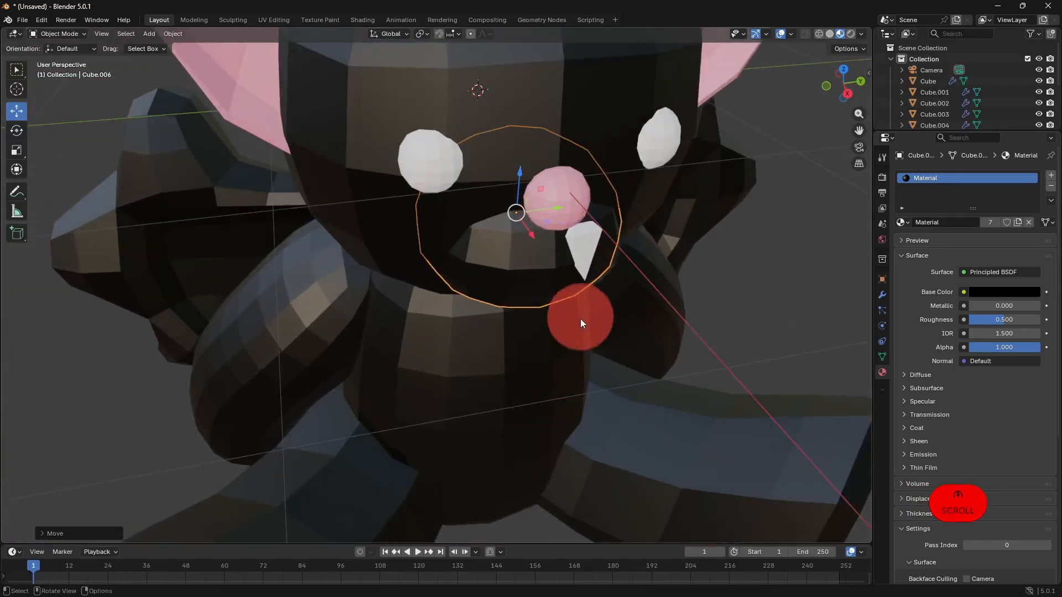
left_click(584, 252)
middle_click_drag(616, 287, 274, 342, "shift")
scroll(201, 265, "up", 3)
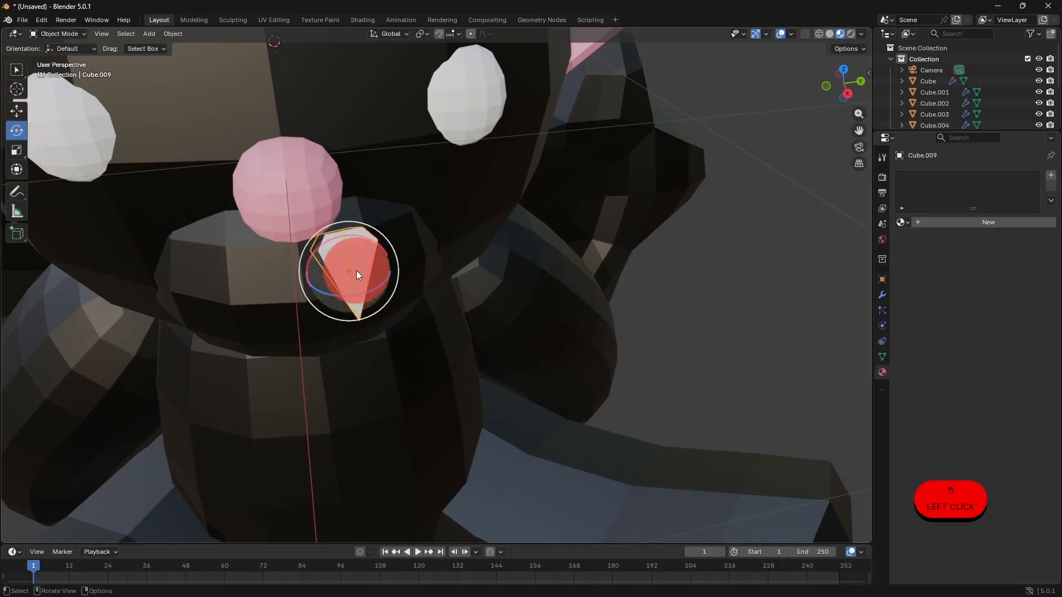
left_click_drag(357, 271, 352, 264)
middle_click_drag(352, 264, 285, 200)
Select the pink nose and lower it onto the front of the snout.
scroll(370, 295, "down", 2)
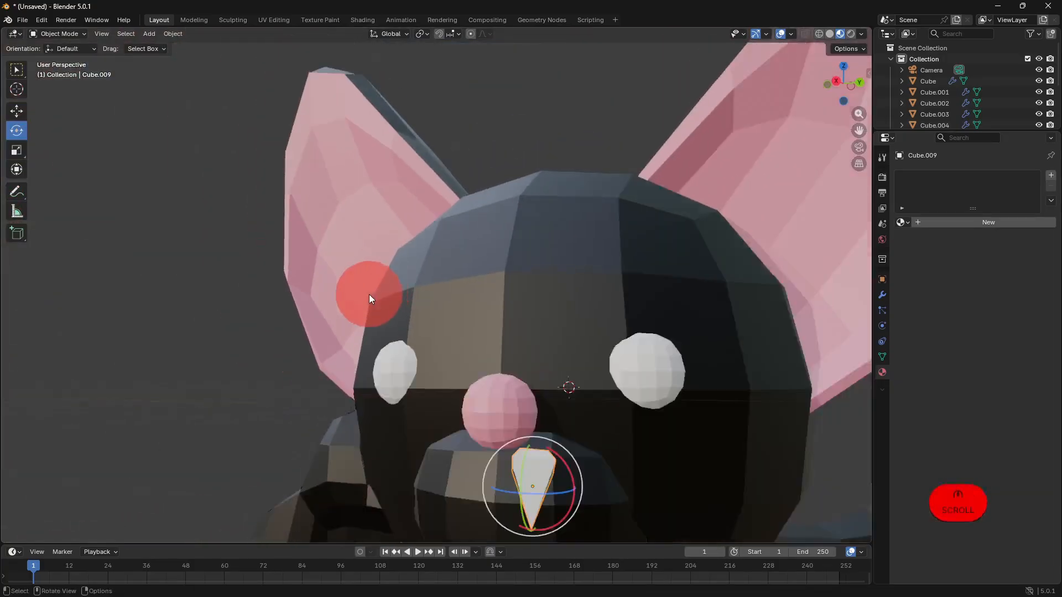
scroll(369, 294, "down", 3)
middle_click_drag(399, 344, 177, 107, "shift")
left_click(297, 167)
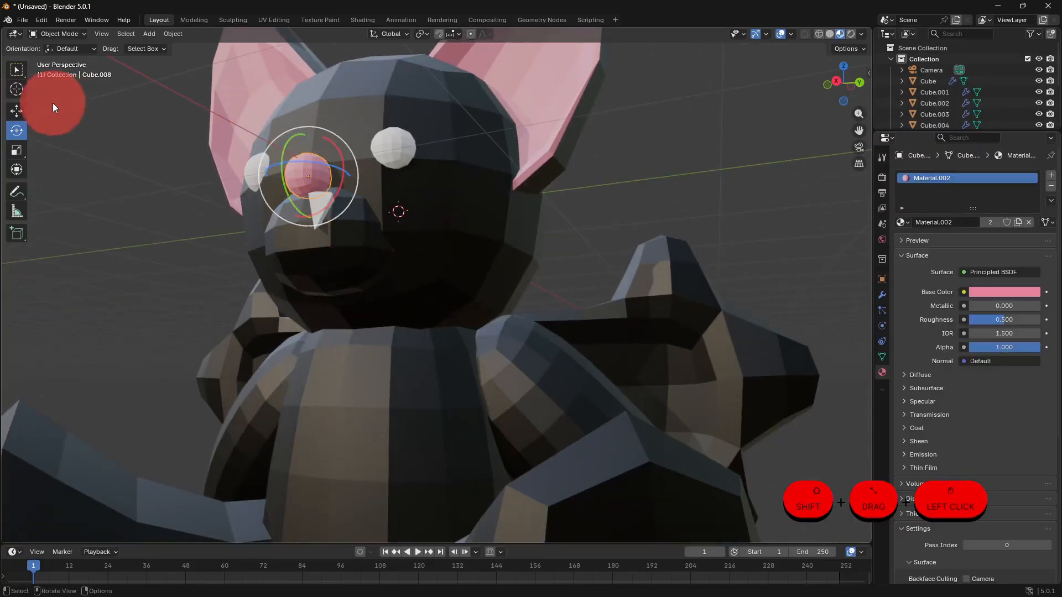
left_click_drag(290, 154, 309, 250)
left_click(308, 198)
Select the tooth and move it to the snout's lower edge.
middle_click_drag(210, 304, 294, 362)
left_click(347, 261)
scroll(386, 324, "up", 5)
middle_click_drag(386, 324, 830, 459, "shift")
scroll(752, 399, "up", 4)
left_click_drag(698, 346, 710, 358)
Rotate the tooth slightly, nudge it into place under the snout and deselect it.
left_click(15, 143)
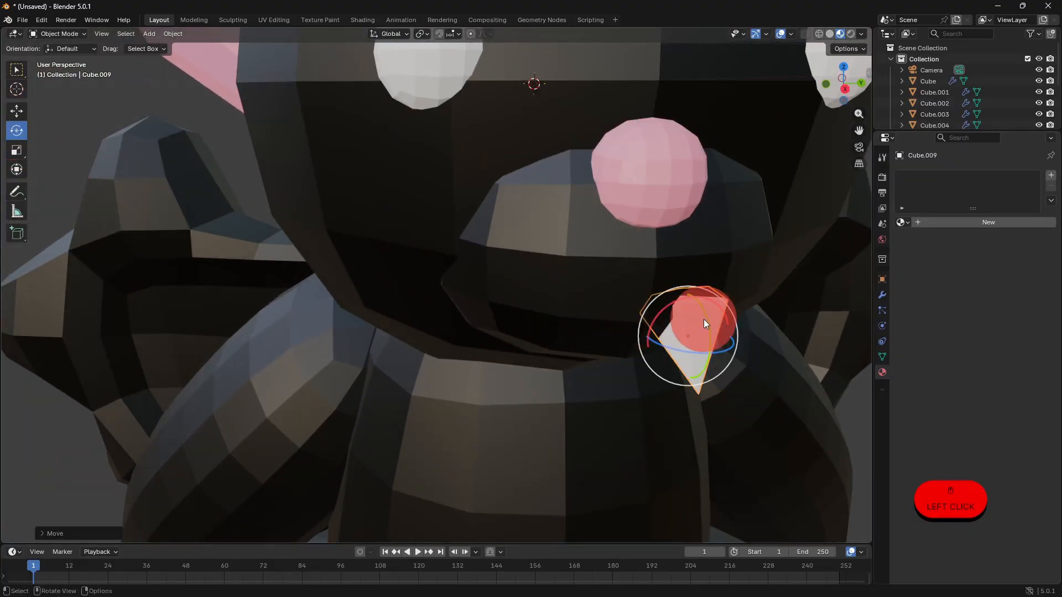
left_click_drag(703, 319, 707, 327)
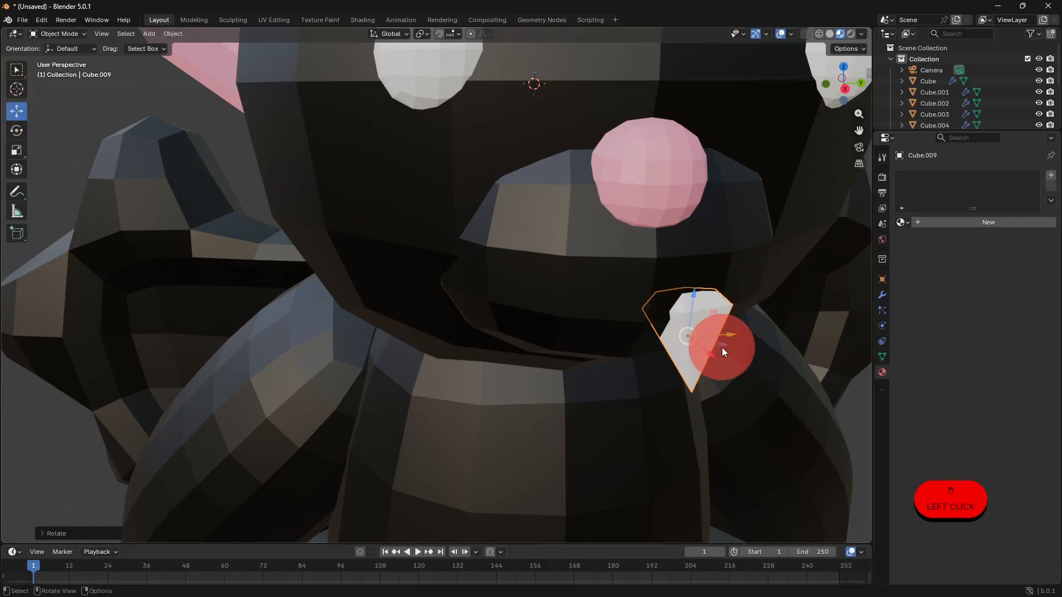
left_click_drag(722, 348, 718, 381)
scroll(718, 380, "down", 3)
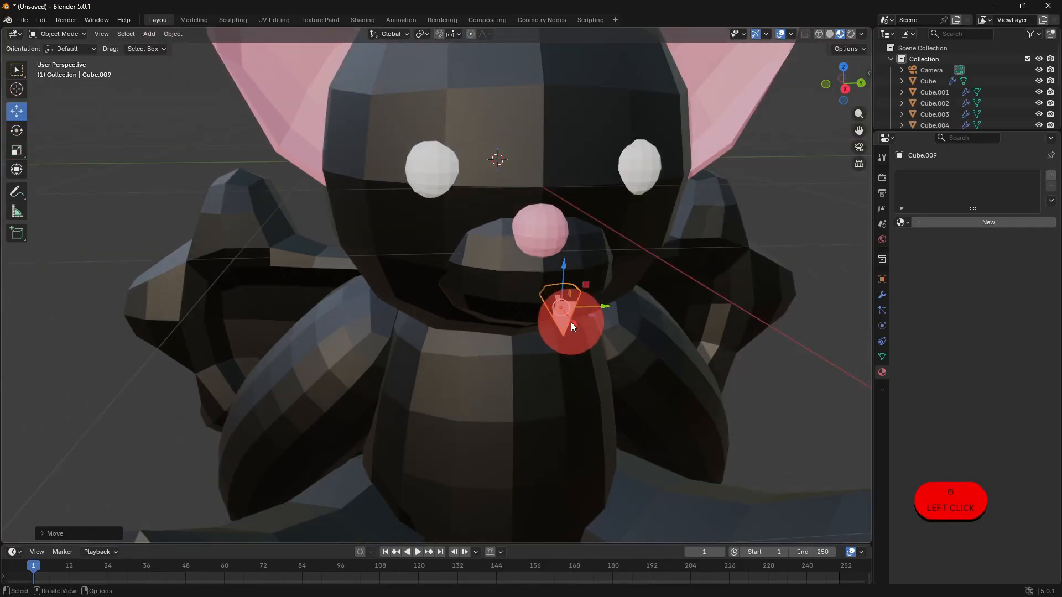
left_click(738, 343)
Try extruding the body's front face outward and scaling it to about 0.37, undo it and leave Edit Mode.
scroll(737, 342, "down", 4)
middle_click_drag(735, 341, 542, 414)
left_click(479, 398)
scroll(539, 421, "up", 3)
key("Tab")
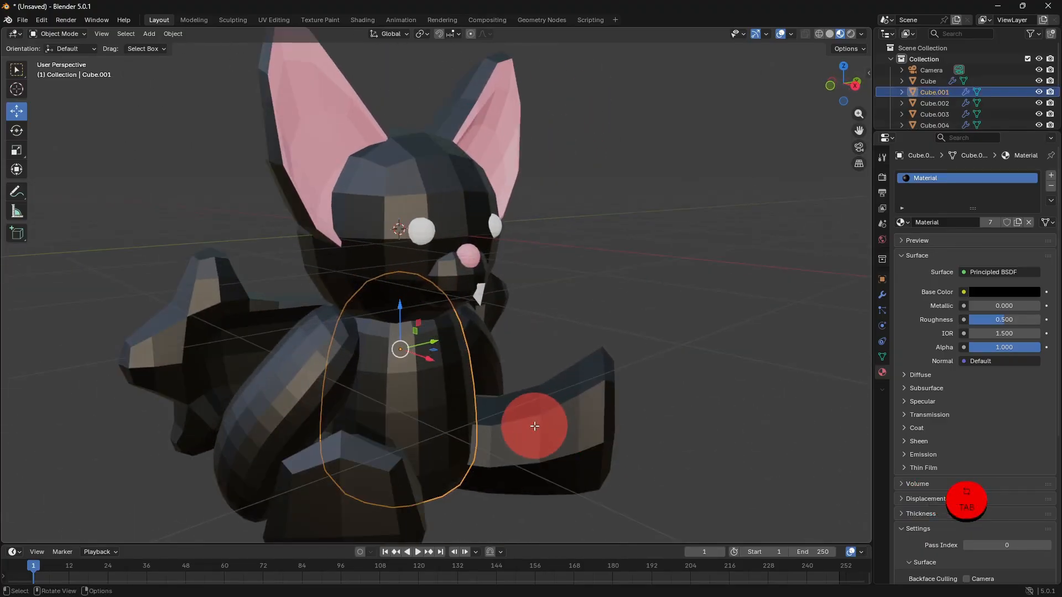
left_click(493, 388)
middle_click_drag(492, 387, 556, 369)
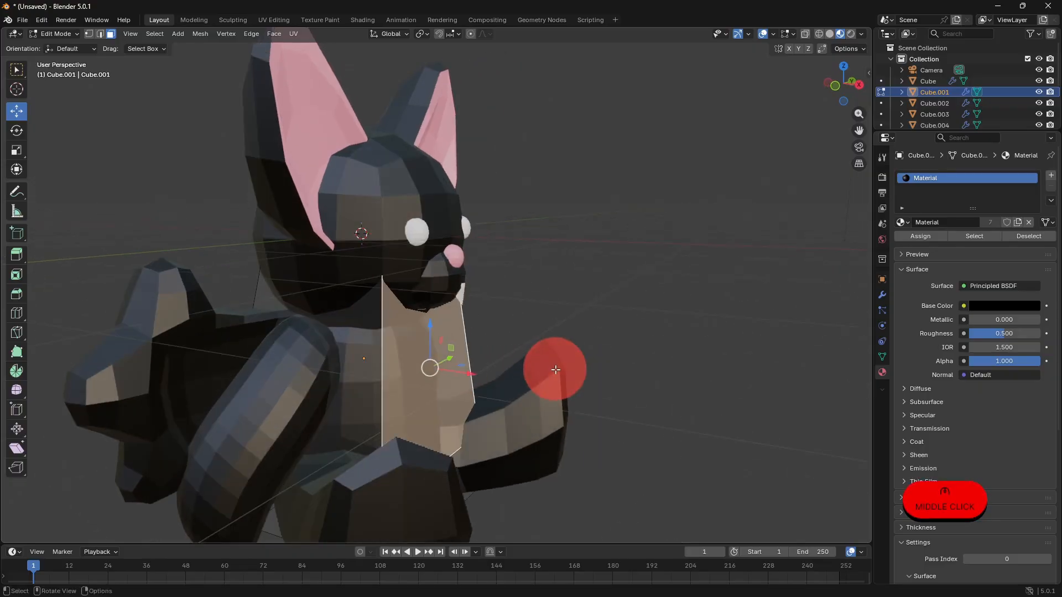
left_click(589, 374)
key("s")
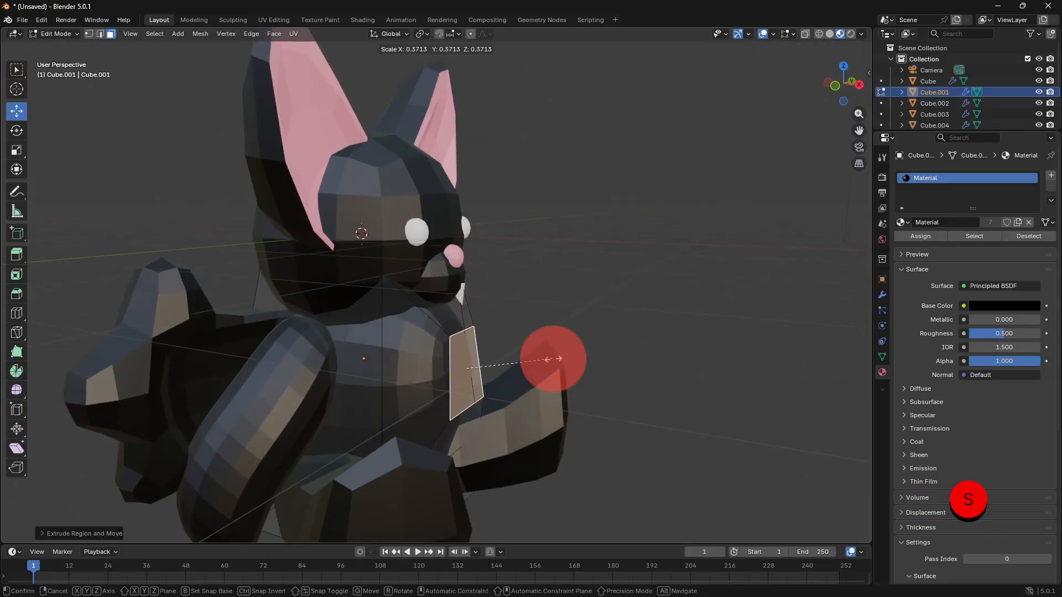
left_click(555, 358)
key("ctrl+z")
key("Tab")
Duplicate the body, move the copy forward along the X axis and scale it down as a belly piece.
key("shift+d")
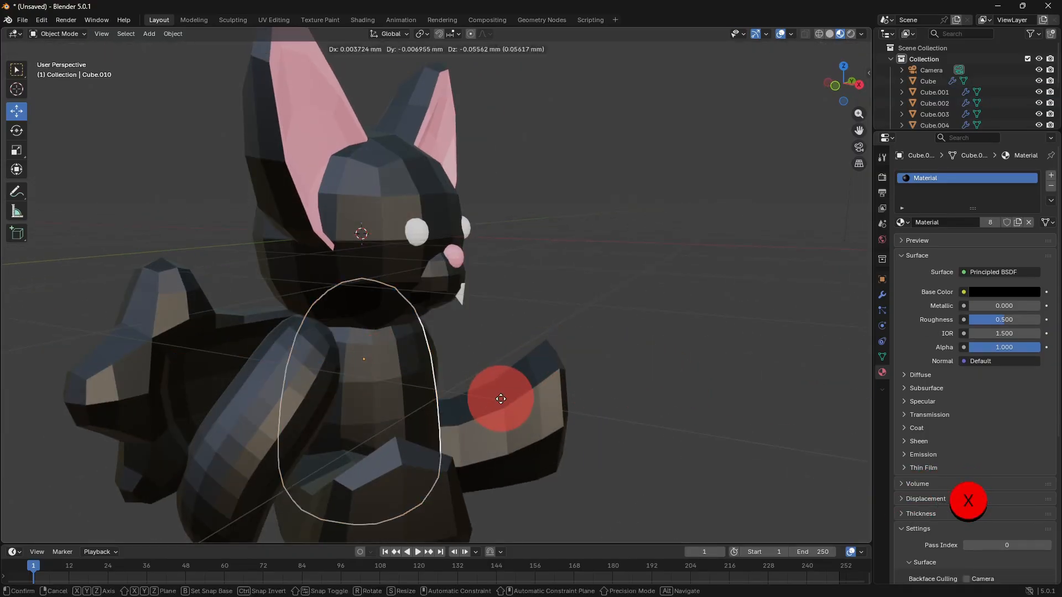
key("x")
left_click(569, 435)
key("s")
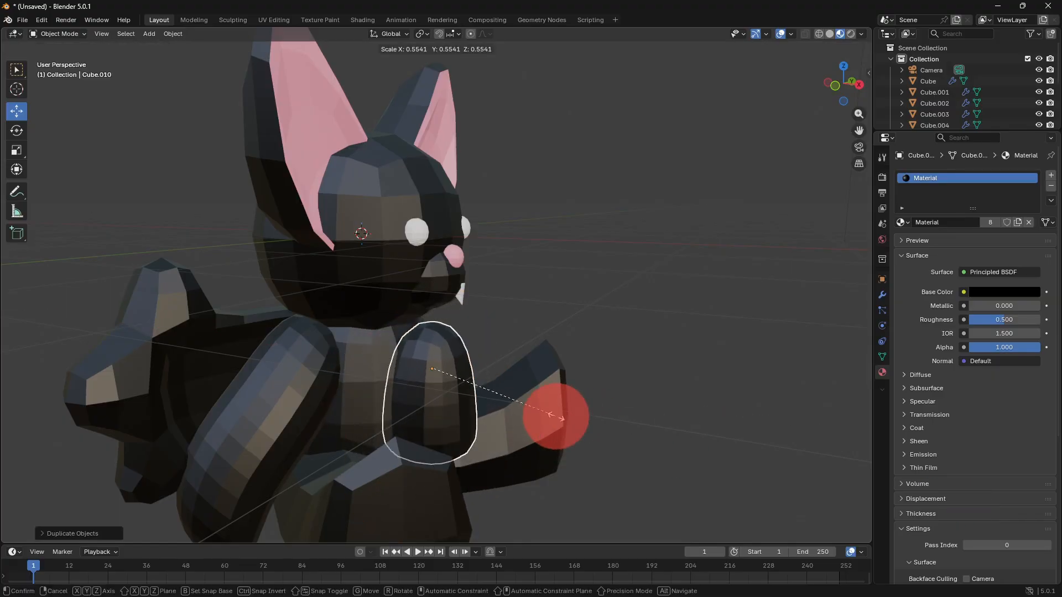
left_click(618, 426)
Flatten the belly piece to about half along the X axis and move it back and down into the body.
key("s")
key("x")
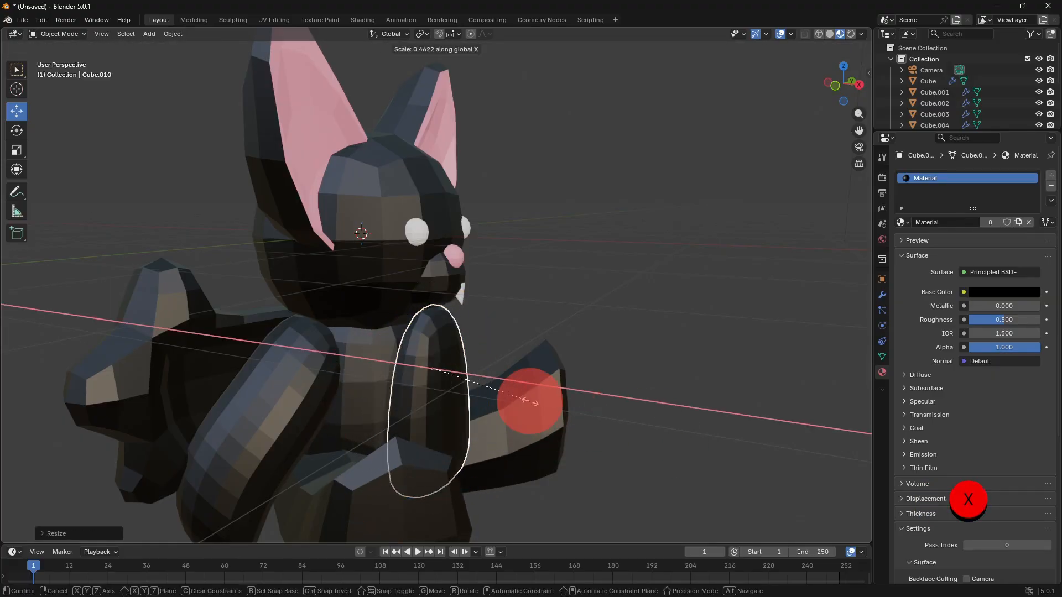
left_click(543, 403)
mouse_move(543, 403)
middle_mouse_down()
mouse_move(532, 399)
mouse_move(548, 397)
middle_mouse_up()
left_click_drag(462, 374, 443, 370)
left_click_drag(415, 333, 414, 354)
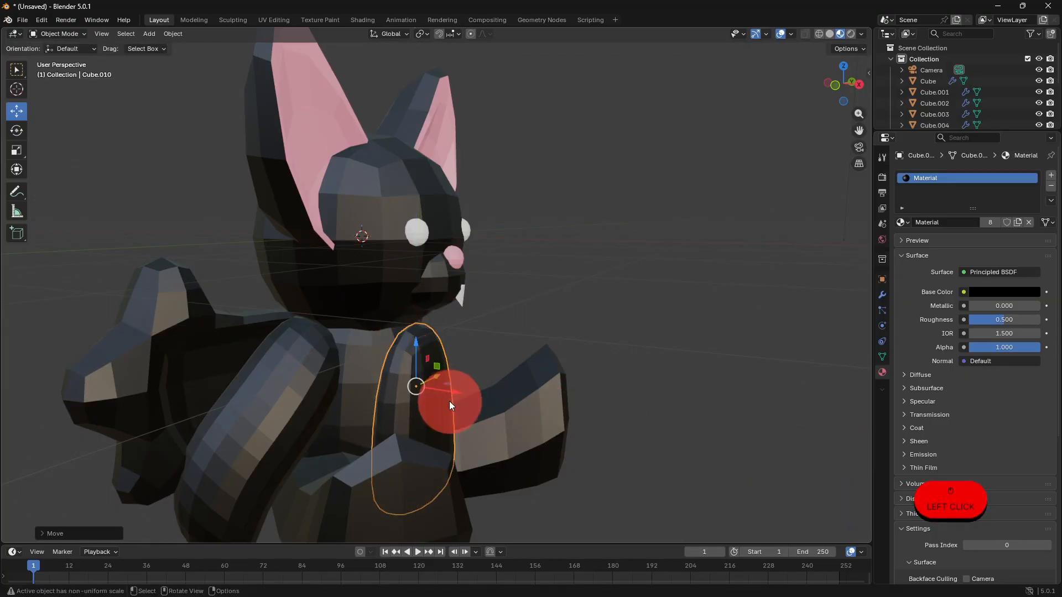
left_click_drag(447, 395, 436, 396)
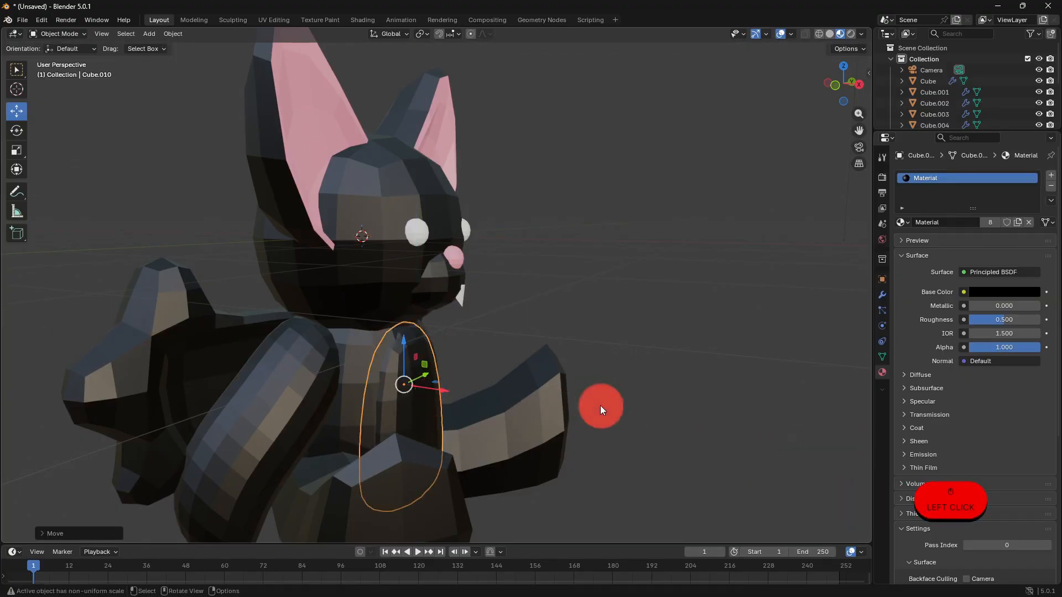
left_click(600, 406)
Examine the belly piece's fit on the body and its front and bottom faces from several angles.
scroll(581, 419, "down", 2)
middle_click_drag(578, 420, 483, 419)
left_click(482, 416)
scroll(589, 443, "up", 3)
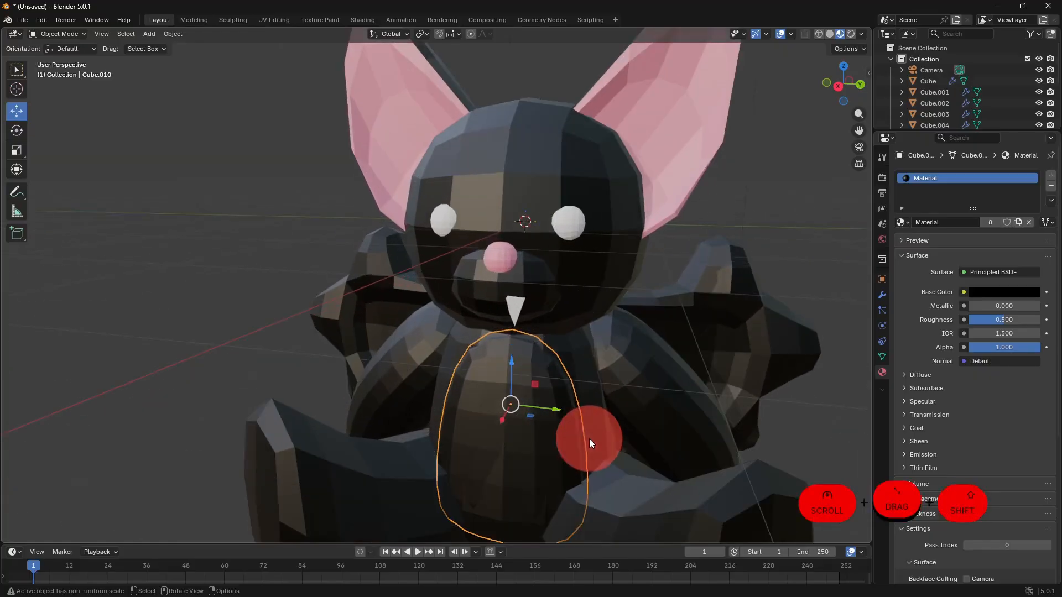
middle_click_drag(590, 441, 627, 219, "shift")
key("Tab")
middle_click_drag(660, 283, 739, 301)
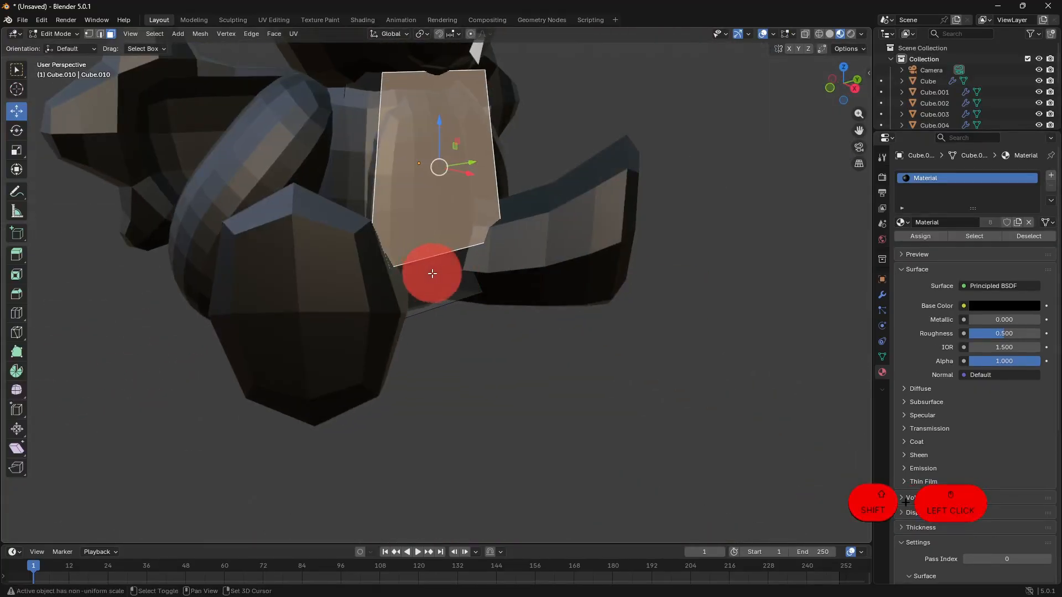
left_click(432, 274, "shift")
key("Tab")
left_click(524, 365)
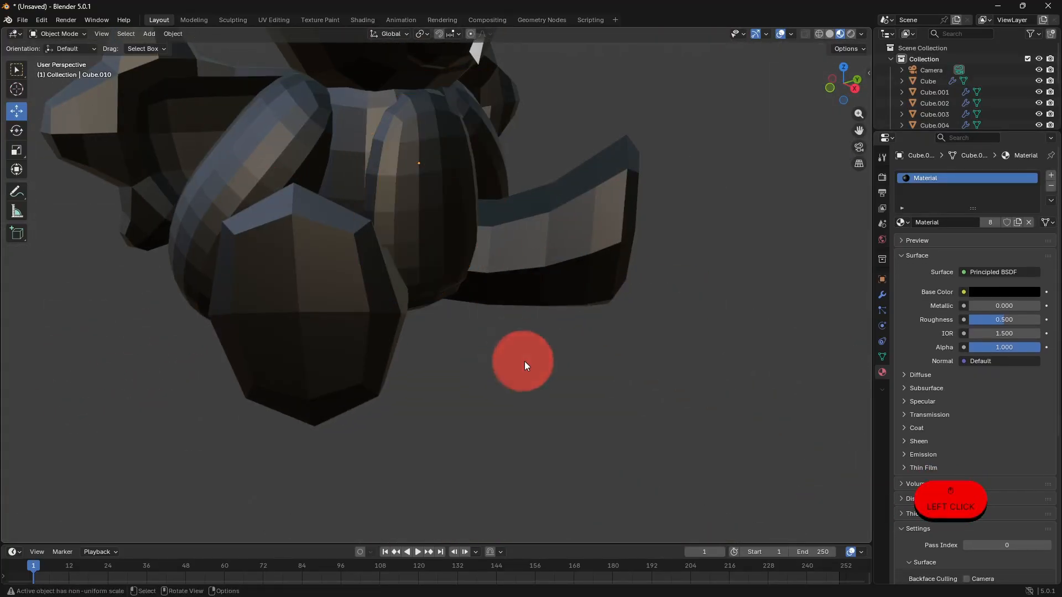
middle_click_drag(524, 362, 483, 338)
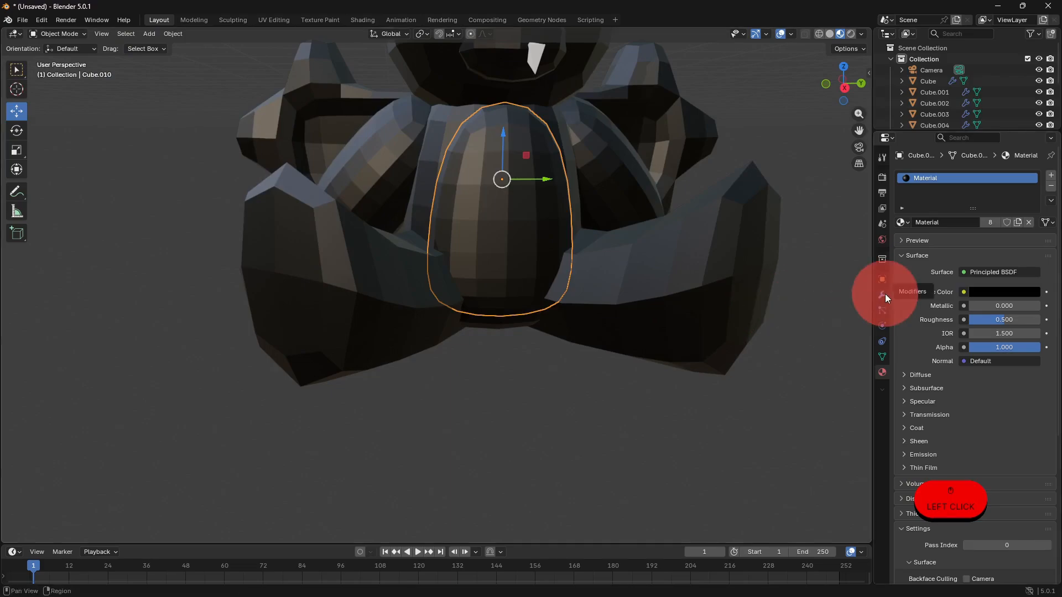
Remove the black material slot from the belly piece.
left_click(1052, 188)
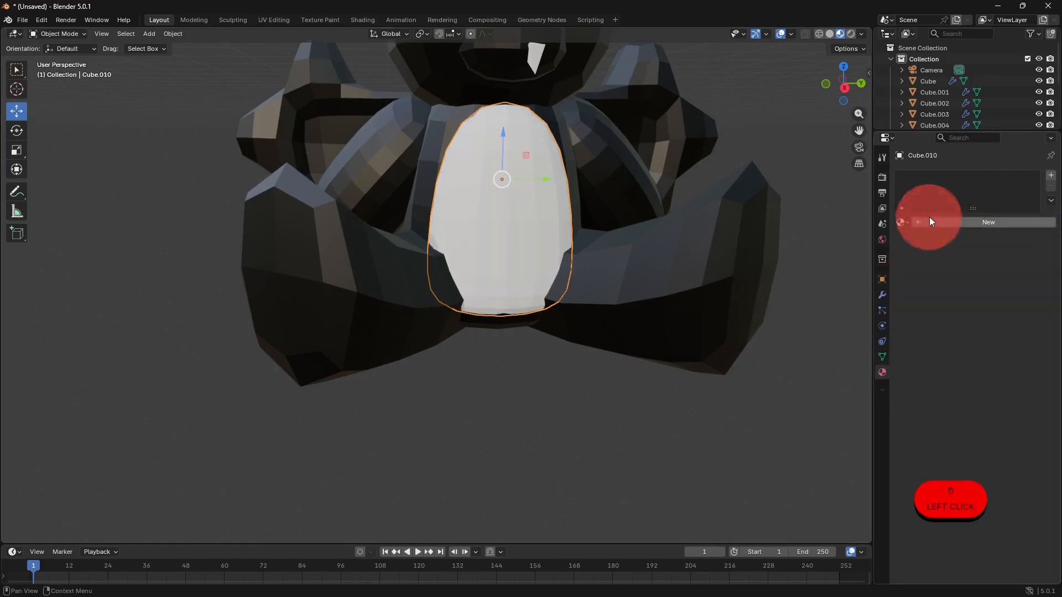
left_click(711, 322)
scroll(668, 367, "down", 3)
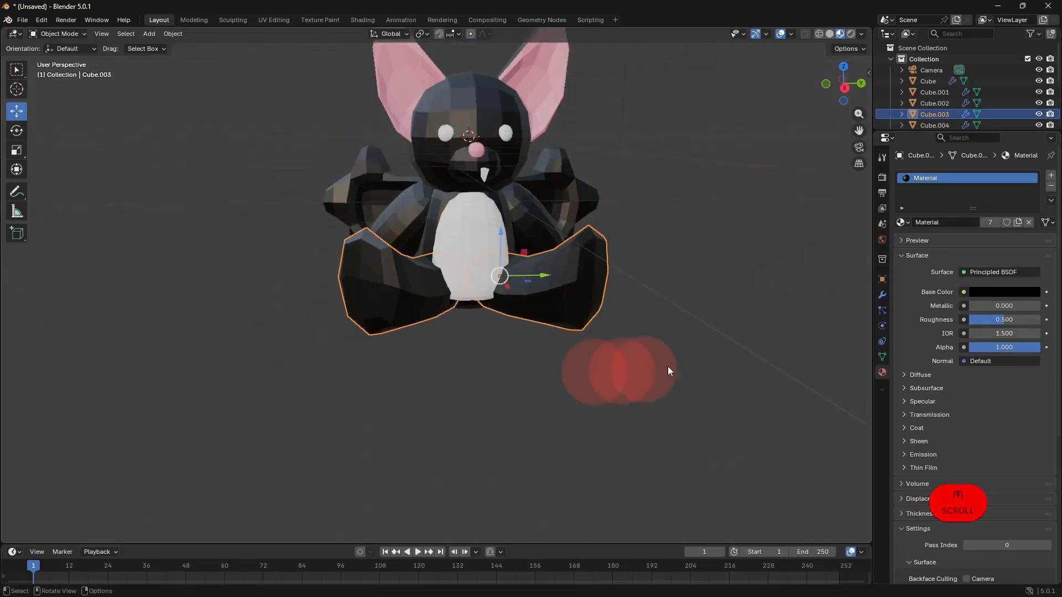
Select the wings and move them backward along the X axis, away from the body.
middle_click_drag(577, 396, 449, 353)
scroll(573, 386, "up", 2)
left_click(472, 287)
left_click(529, 384)
scroll(530, 384, "down", 2)
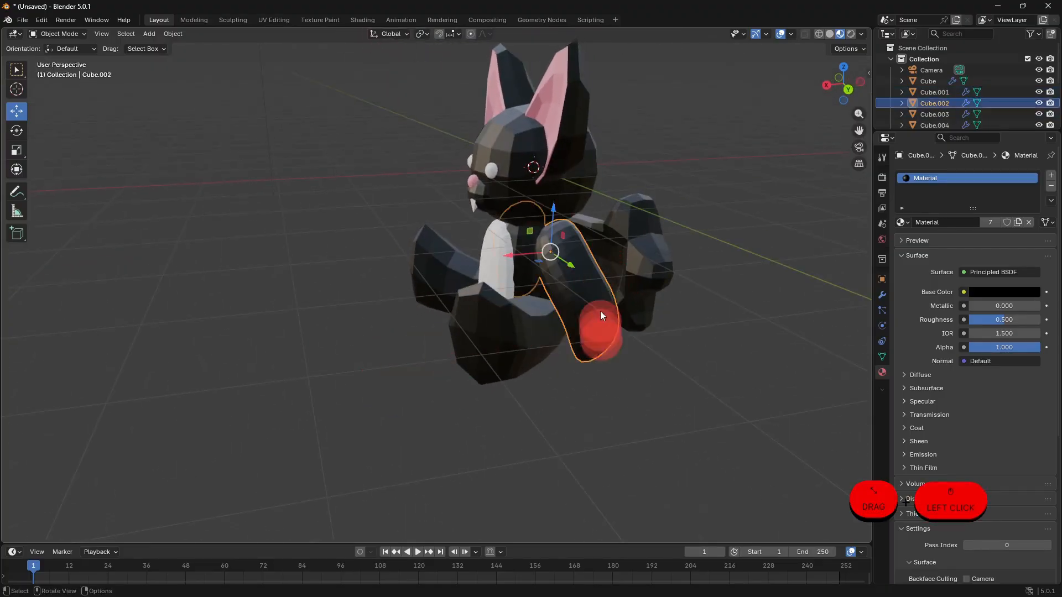
scroll(599, 311, "up", 2)
left_click(669, 291)
left_click_drag(567, 203, 613, 200)
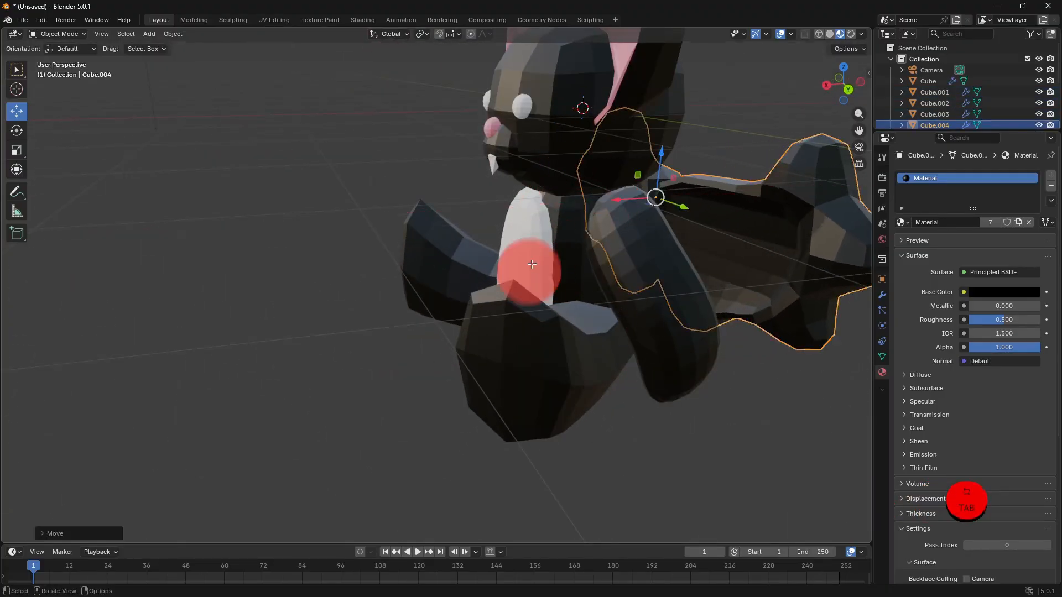
Add a second material slot with a new material to the wings and darken its base color to grey.
key("Tab")
middle_click_drag(529, 273, 614, 296)
middle_click_drag(774, 316, 854, 315)
middle_click_drag(636, 271, 699, 336, "shift")
scroll(633, 316, "up", 3)
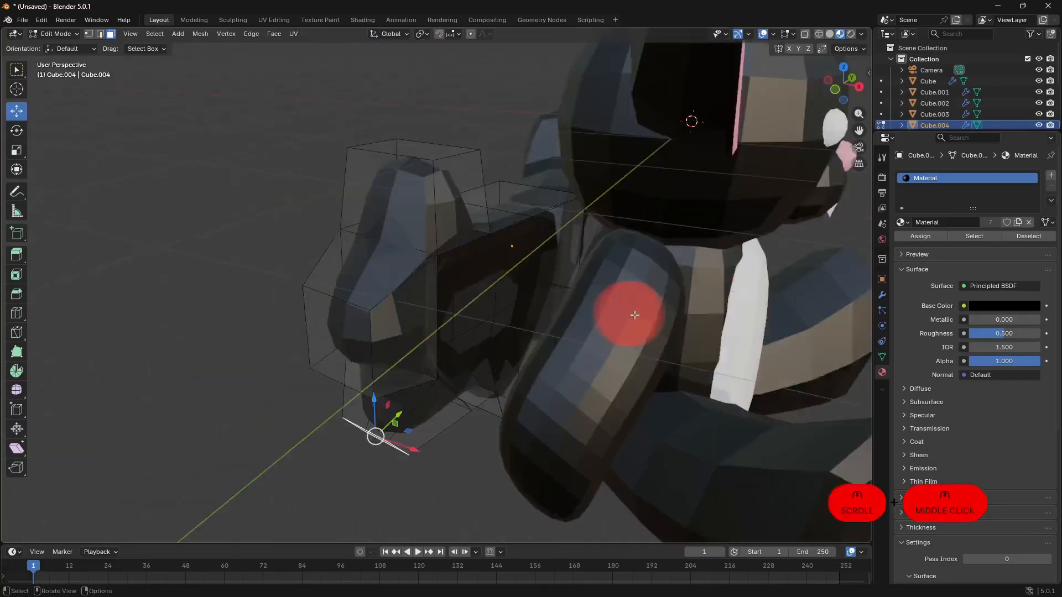
middle_click_drag(633, 315, 584, 295)
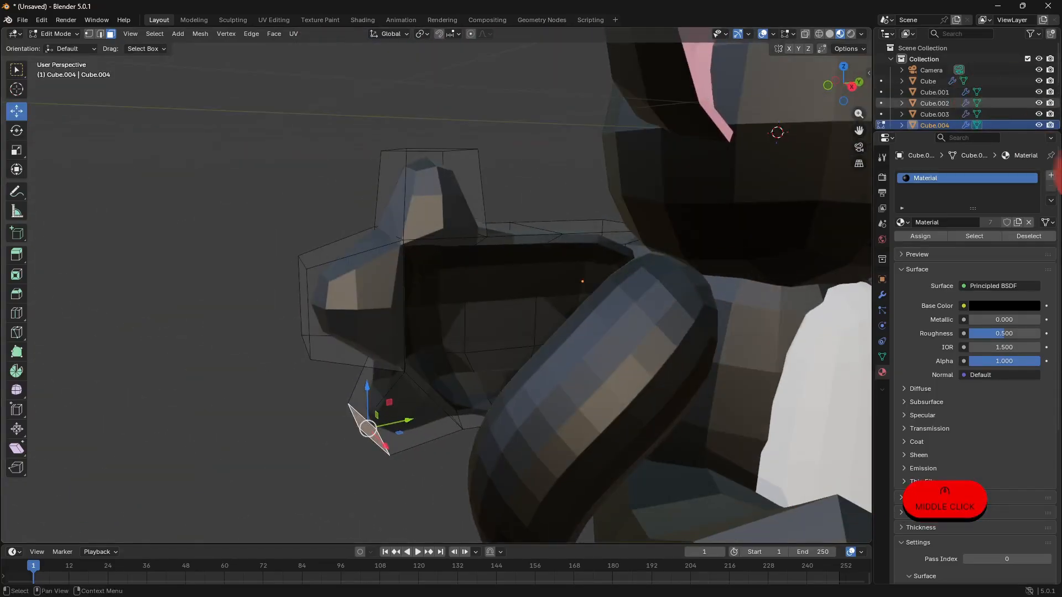
left_click(1050, 178)
left_click(960, 227)
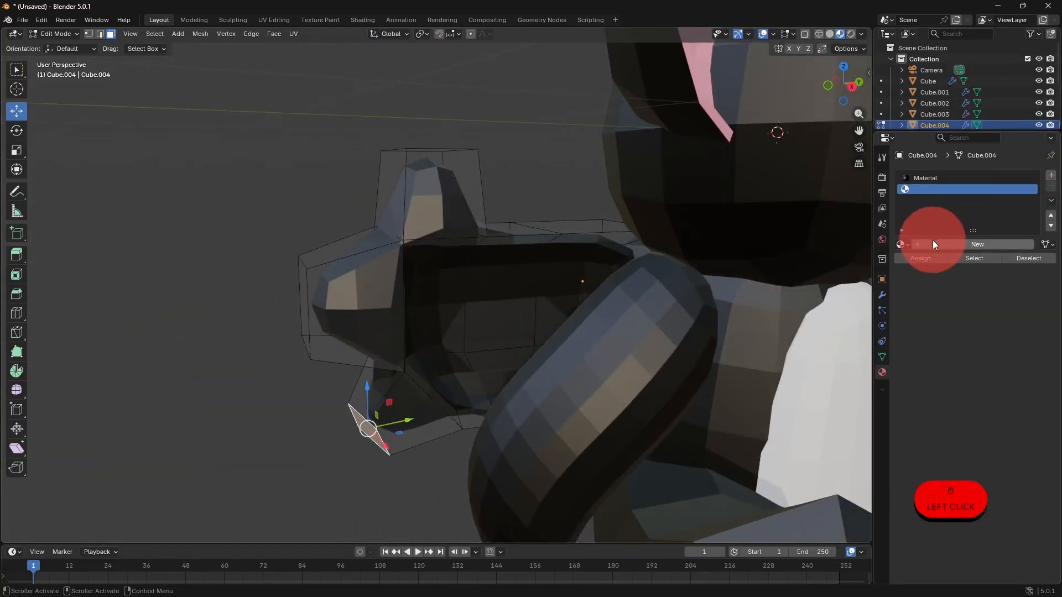
left_click(984, 328)
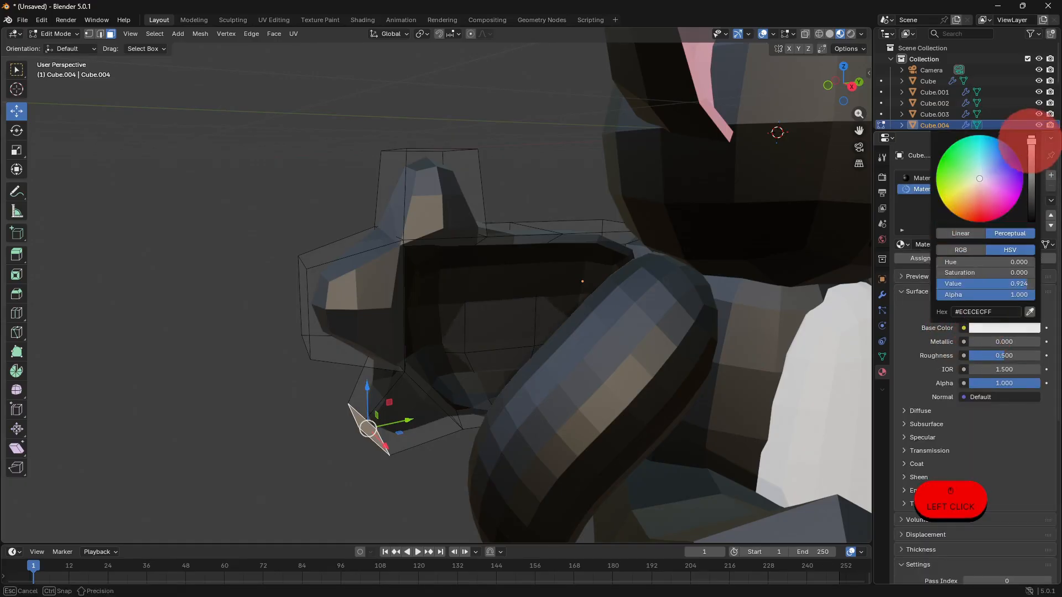
left_click_drag(1030, 145, 1036, 174)
Select the recessed inner faces of the wing in Edit Mode.
middle_click_drag(526, 301, 547, 285)
left_click(506, 288)
left_click(527, 363, "shift")
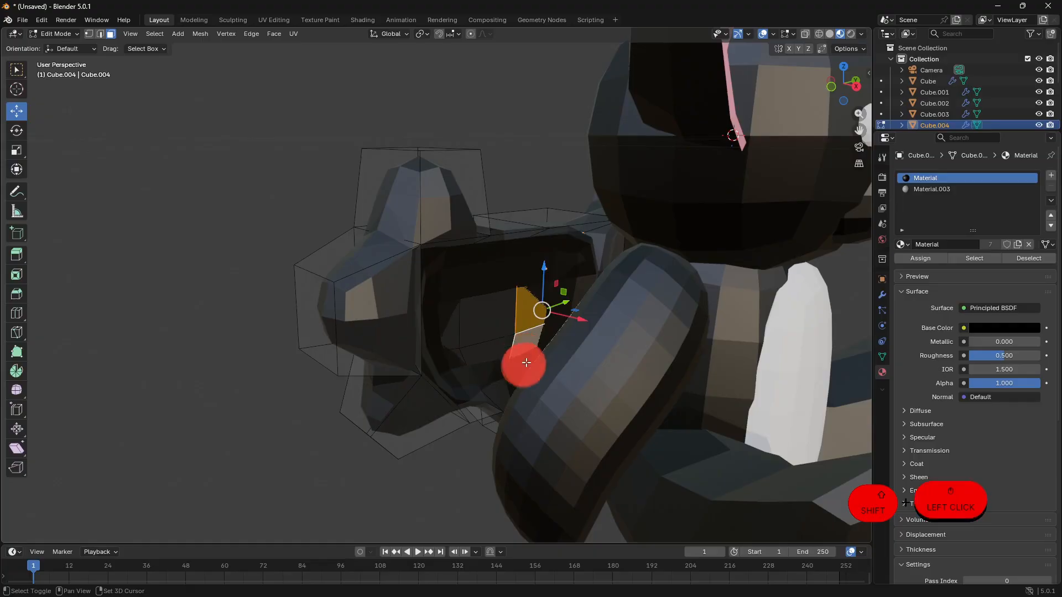
left_click(487, 354, "shift")
left_click(477, 372, "shift")
middle_click_drag(477, 372, 443, 323)
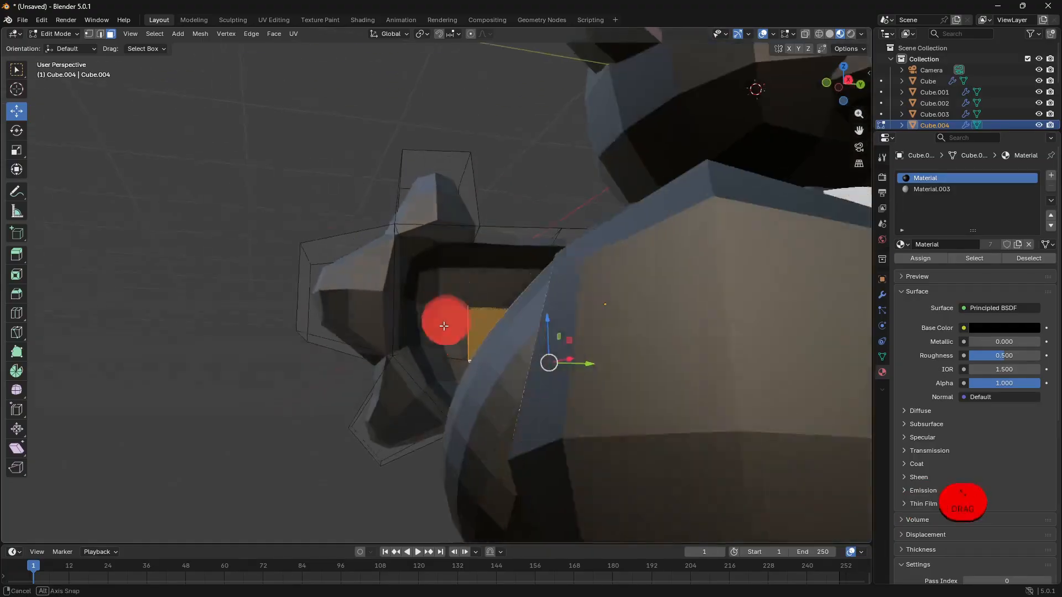
left_click(449, 327, "shift")
left_click(505, 287, "shift")
middle_click_drag(535, 309, 524, 321)
left_click(512, 308, "shift")
left_click(469, 280, "shift")
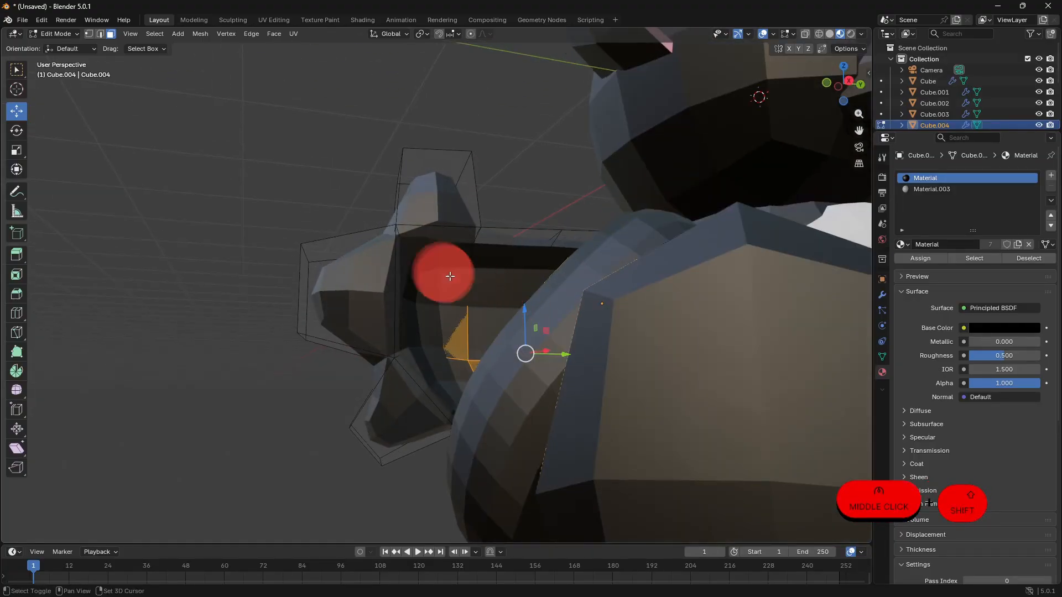
left_click(437, 270, "shift")
Turn off the wings' Subdivision display in Edit Mode so the base faces can be selected.
key("Tab")
left_click(882, 296)
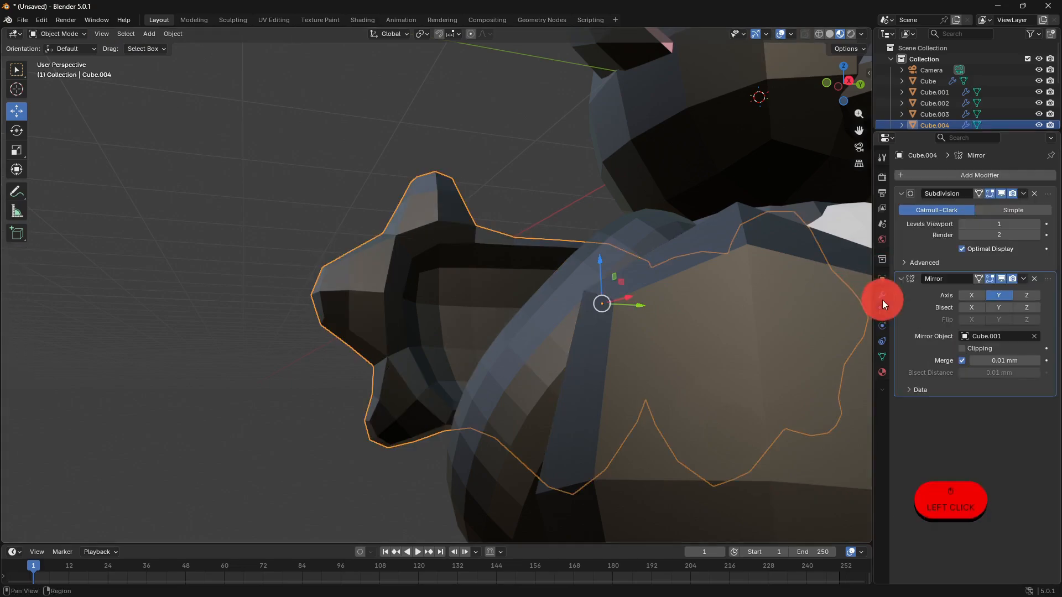
left_click(993, 193)
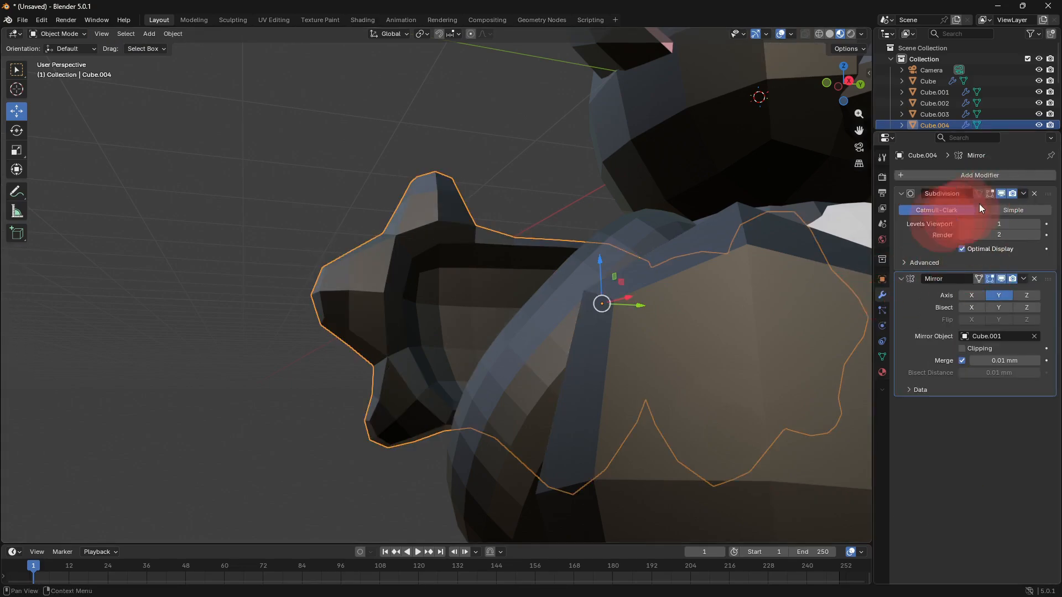
key("Tab")
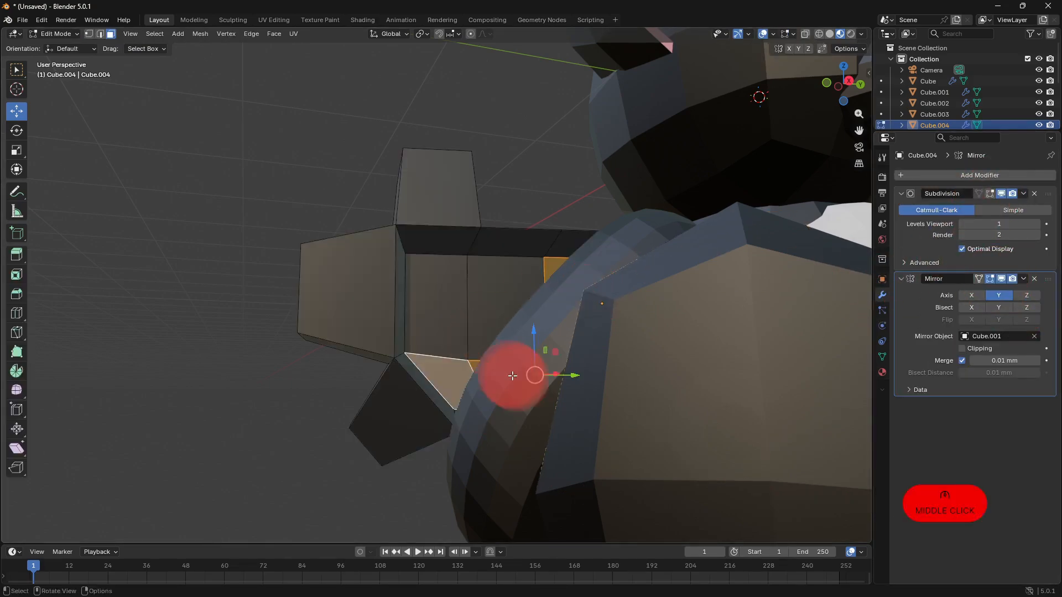
Extend the selection to the remaining inner panel faces and the surrounding rim faces of the wing.
middle_click_drag(513, 377, 477, 266)
left_click(497, 315, "shift")
left_click(451, 318, "shift")
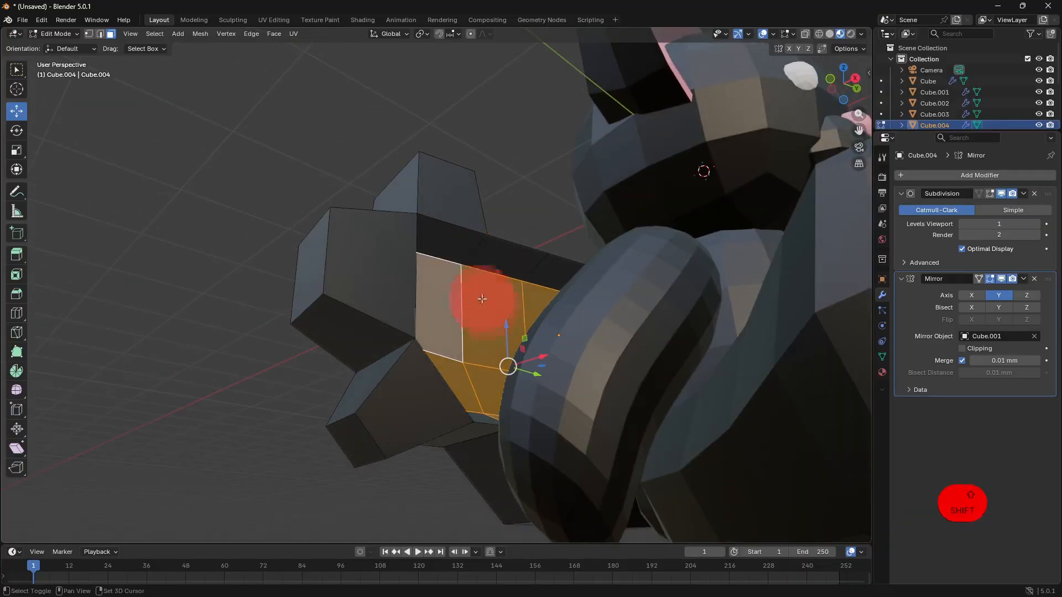
middle_click_drag(522, 349, 519, 411)
left_click(477, 399, "shift")
left_click(434, 389, "shift")
middle_click_drag(449, 388, 400, 338)
left_click(398, 315, "shift")
left_click(429, 237, "shift")
middle_click_drag(534, 266, 594, 279)
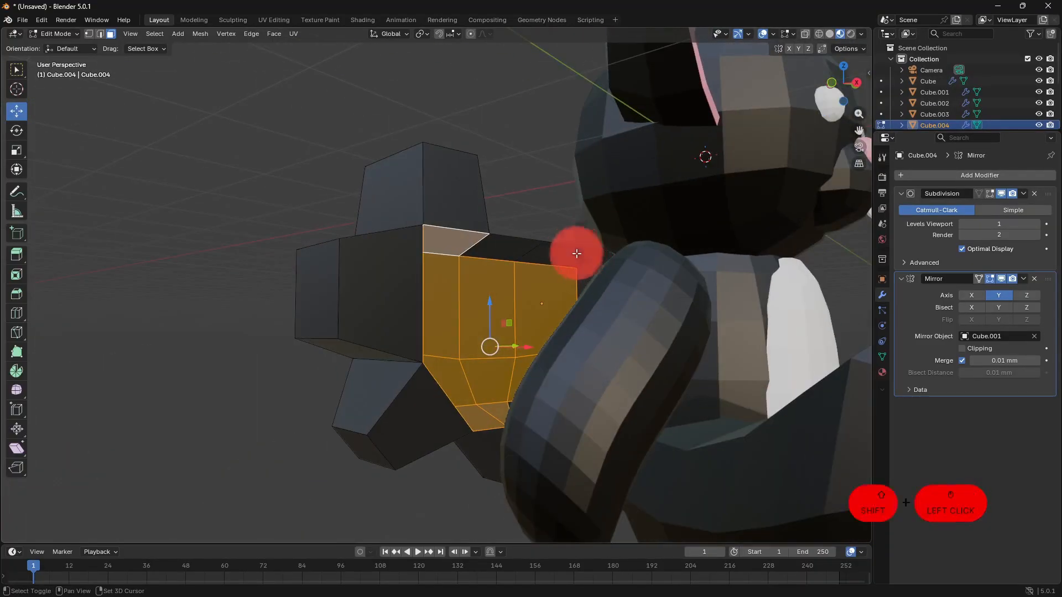
left_click(577, 254, "shift")
middle_click_drag(576, 327, 841, 344)
left_click(500, 300, "shift")
Assign the grey Material.003 to the selected wing faces.
left_click(882, 372)
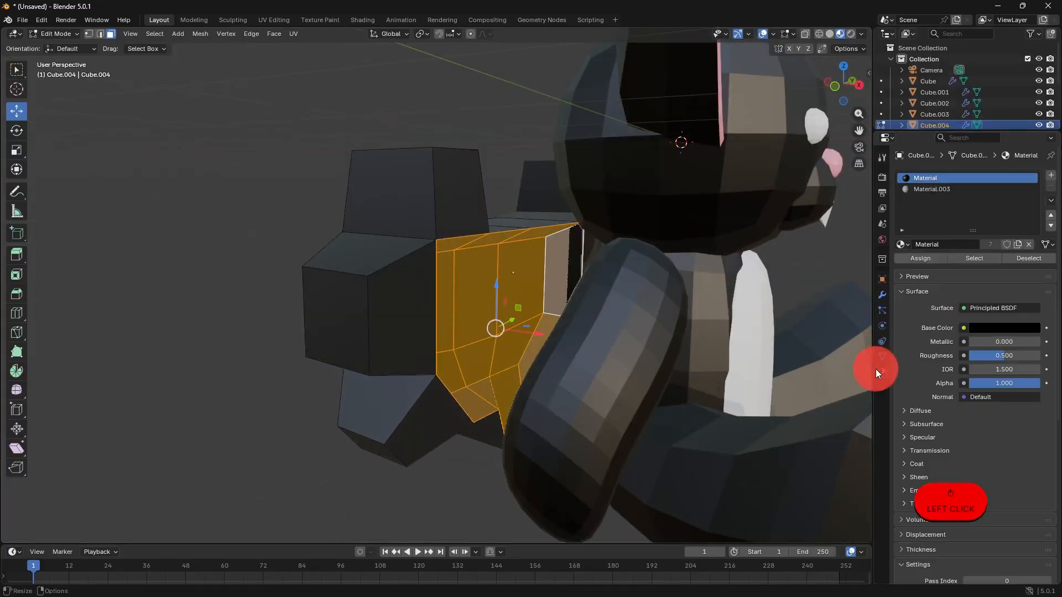
left_click(925, 188)
left_click(914, 257)
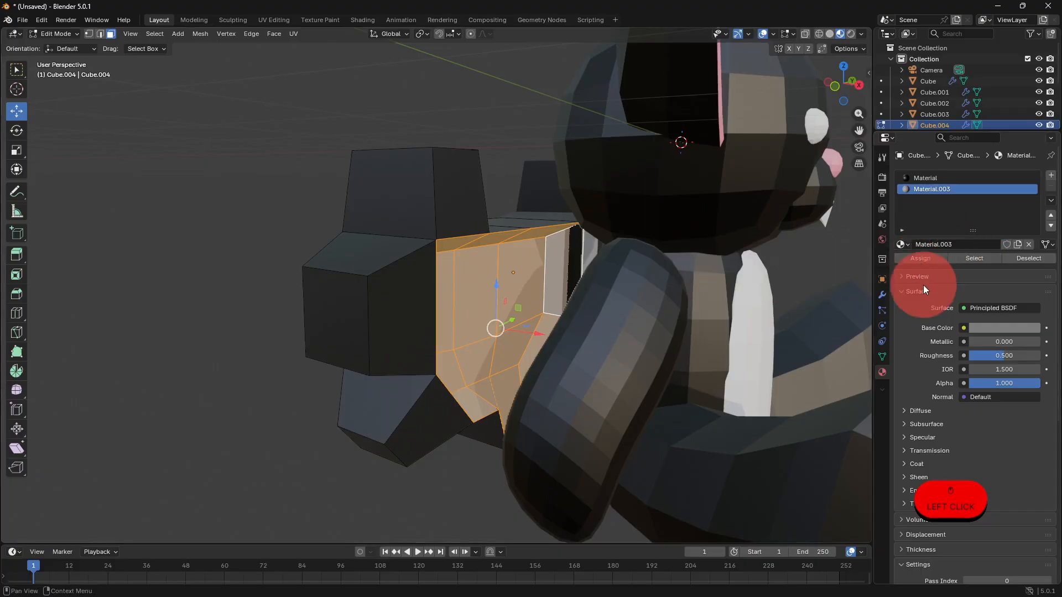
Turn the wings' Subdivision display in Edit Mode back on and return to Object Mode.
left_click(883, 294)
left_click(463, 433)
key("Tab")
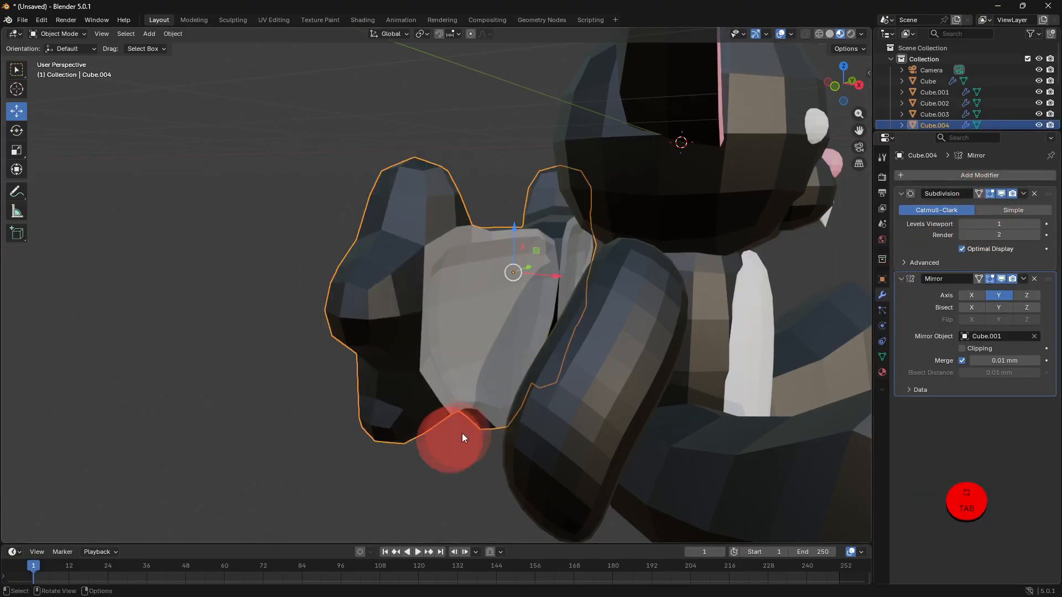
scroll(443, 451, "down", 3)
middle_click_drag(364, 438, 380, 414)
Assign the black Material to the top and side rim faces at the wing's outer end.
key("Tab")
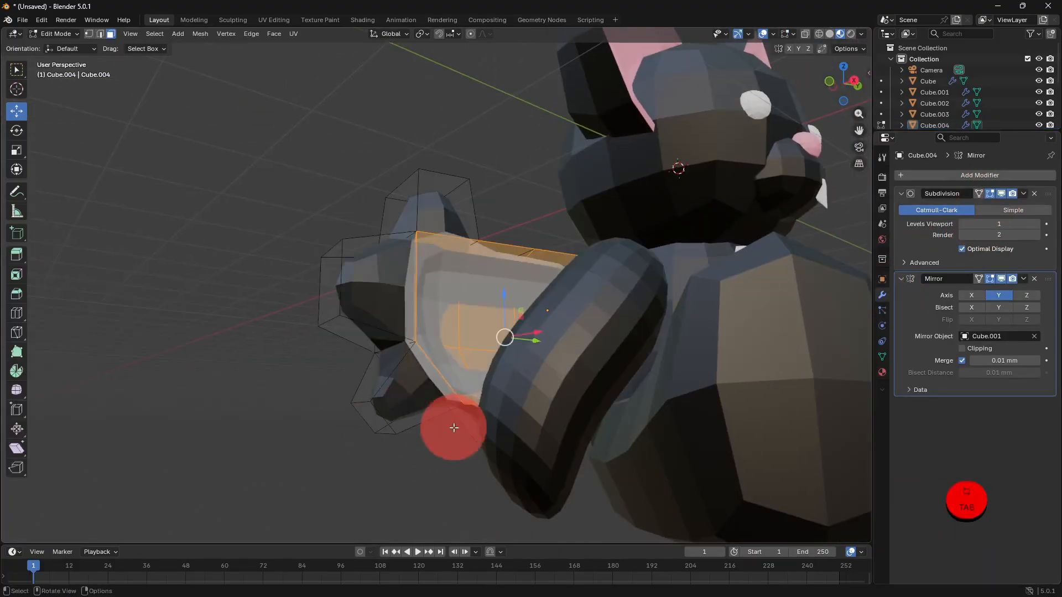
left_click(882, 373)
left_click(921, 189)
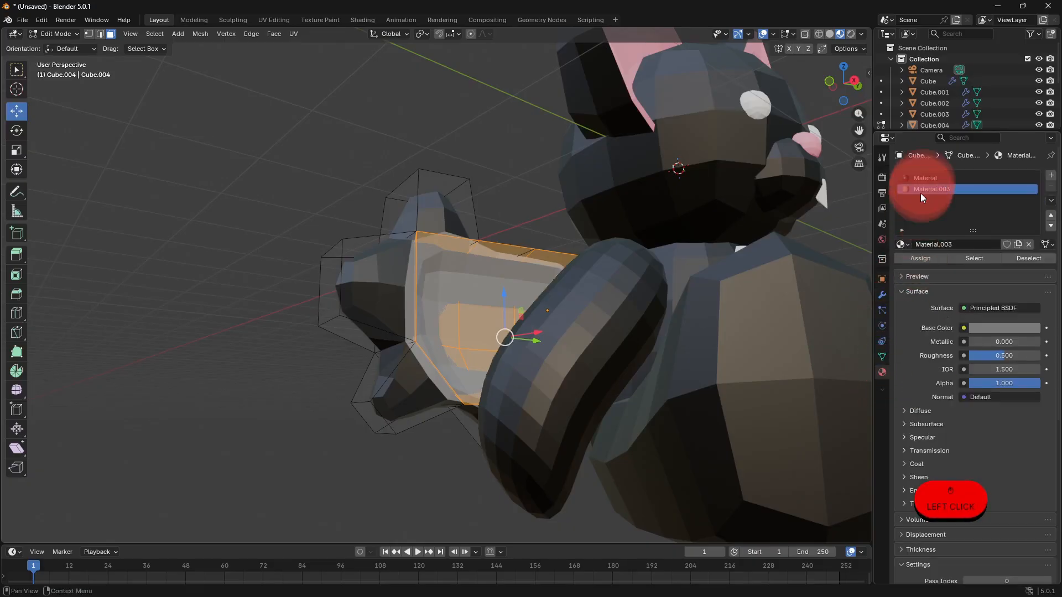
middle_click_drag(398, 412, 446, 361)
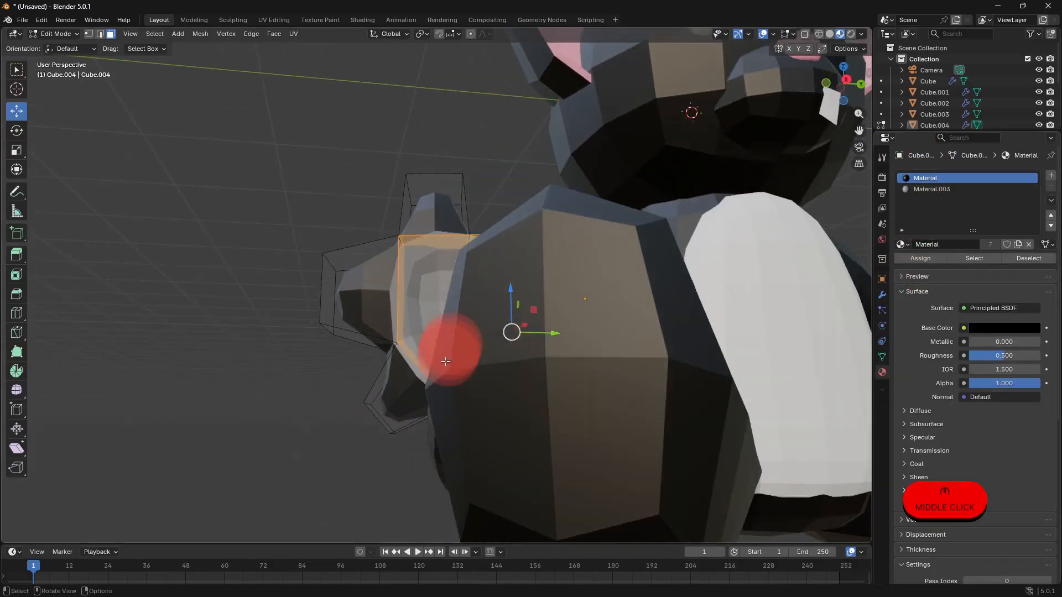
left_click(431, 247)
left_click(407, 284, "shift")
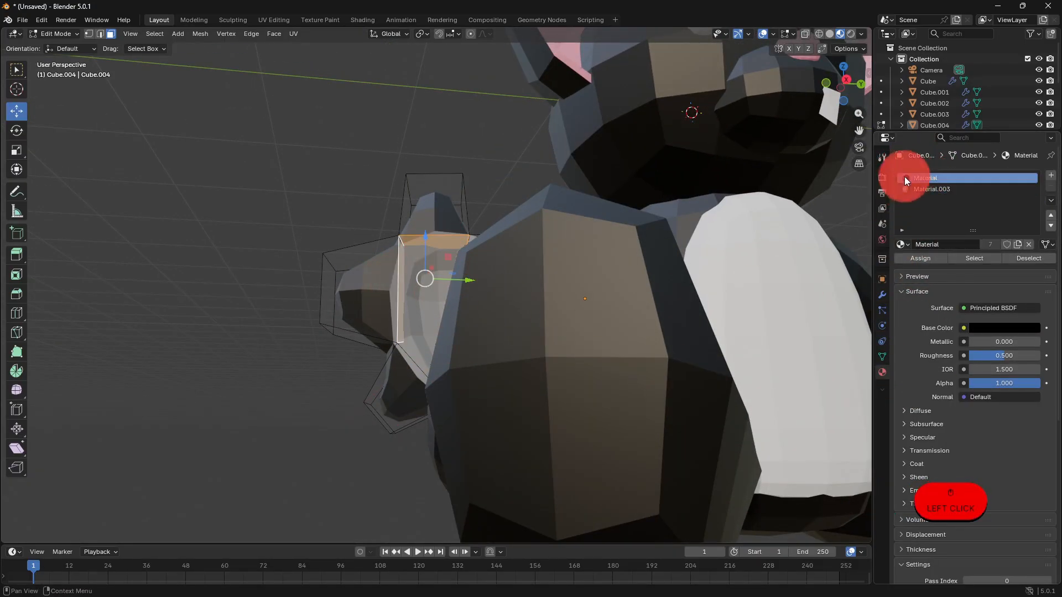
left_click(908, 259)
Add the lower outer rim face to the selection and assign the black Material to it.
left_click(469, 415, "shift")
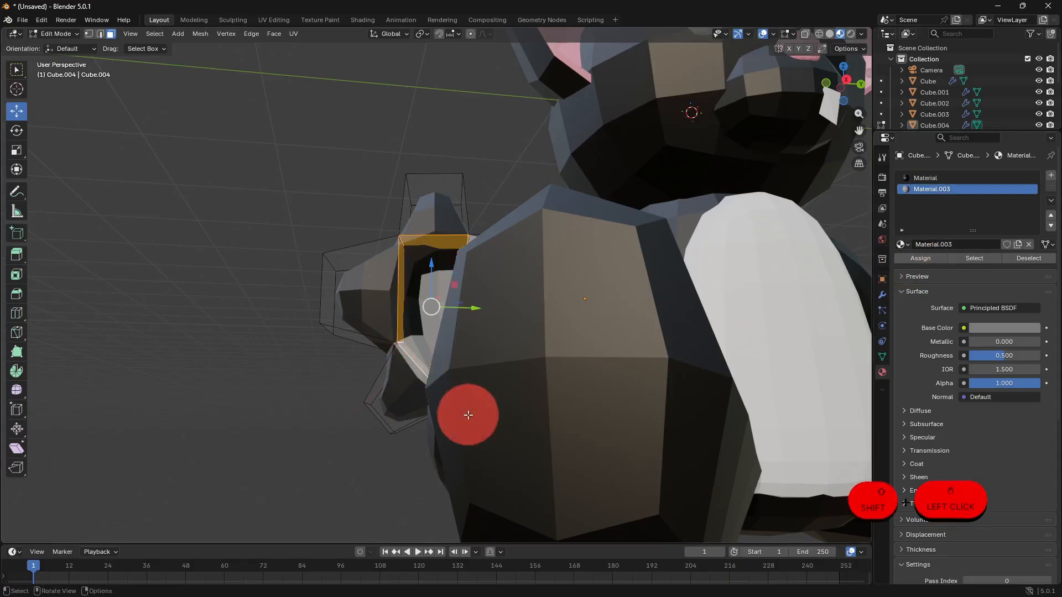
middle_click_drag(469, 415, 782, 379)
left_click(920, 178)
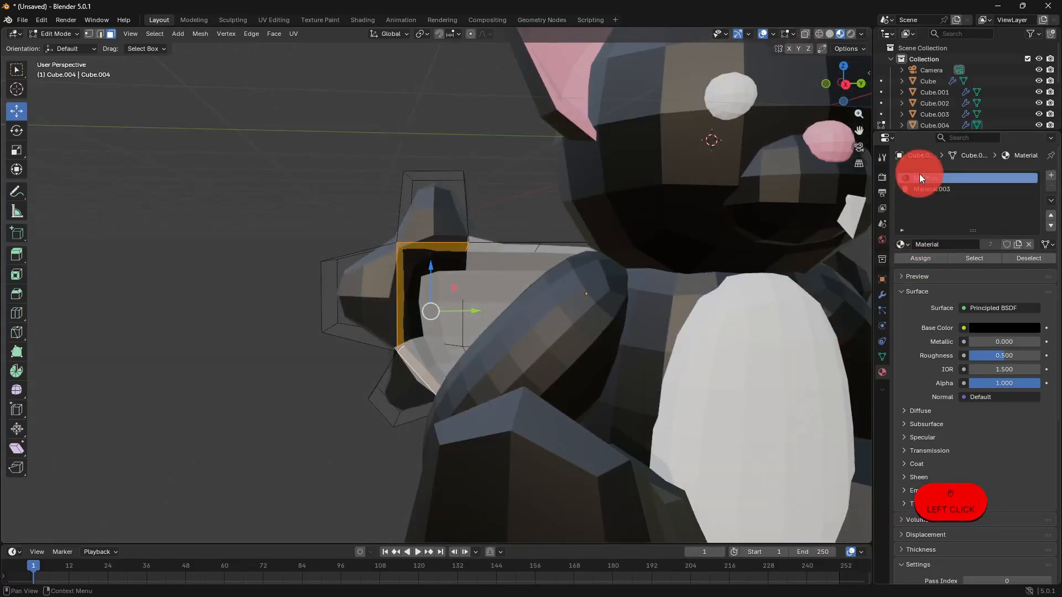
left_click(909, 259)
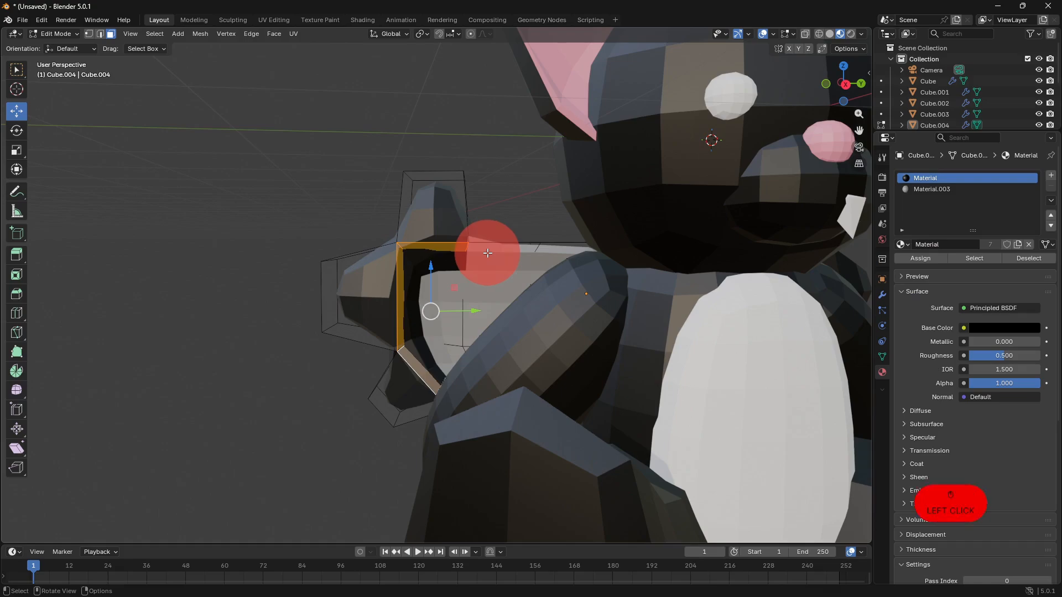
Assign the black Material to the remaining upper rim faces of the wing toward the body.
left_click(487, 253)
left_click(915, 265)
middle_click_drag(532, 327, 486, 275)
left_click(488, 265, "shift")
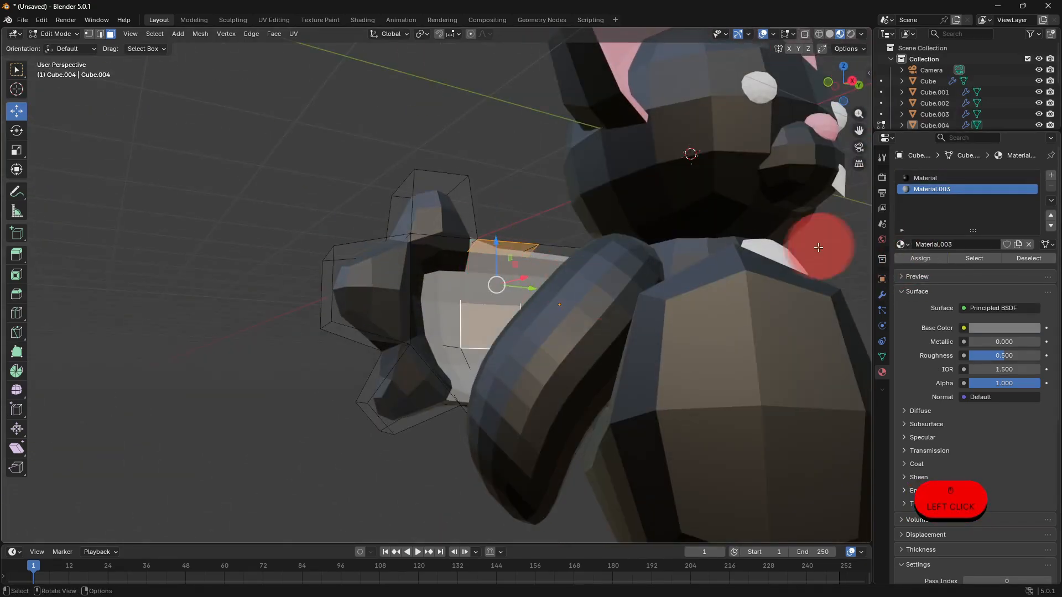
left_click(510, 261)
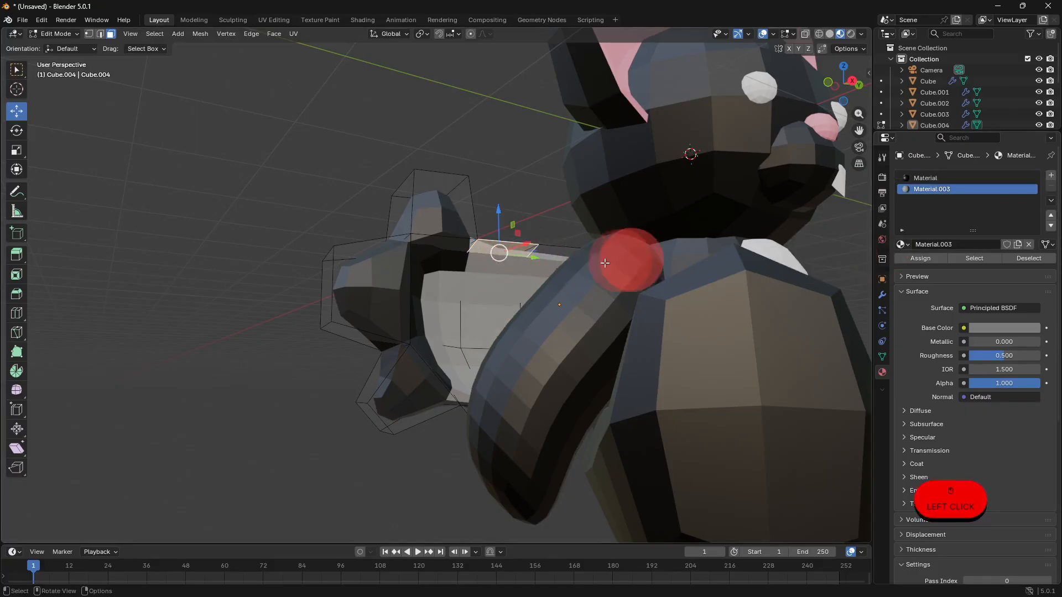
left_click(554, 261)
left_click(914, 180)
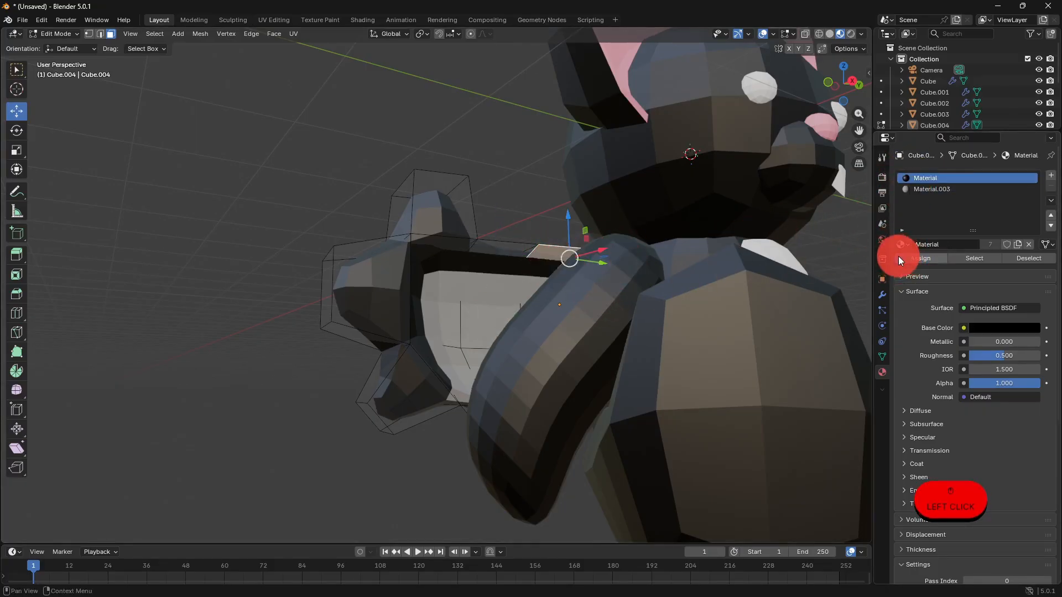
left_click(898, 257)
Assign the black Material to the wing's bottom rim faces near the arm and leave Edit Mode.
middle_click_drag(562, 334, 508, 471)
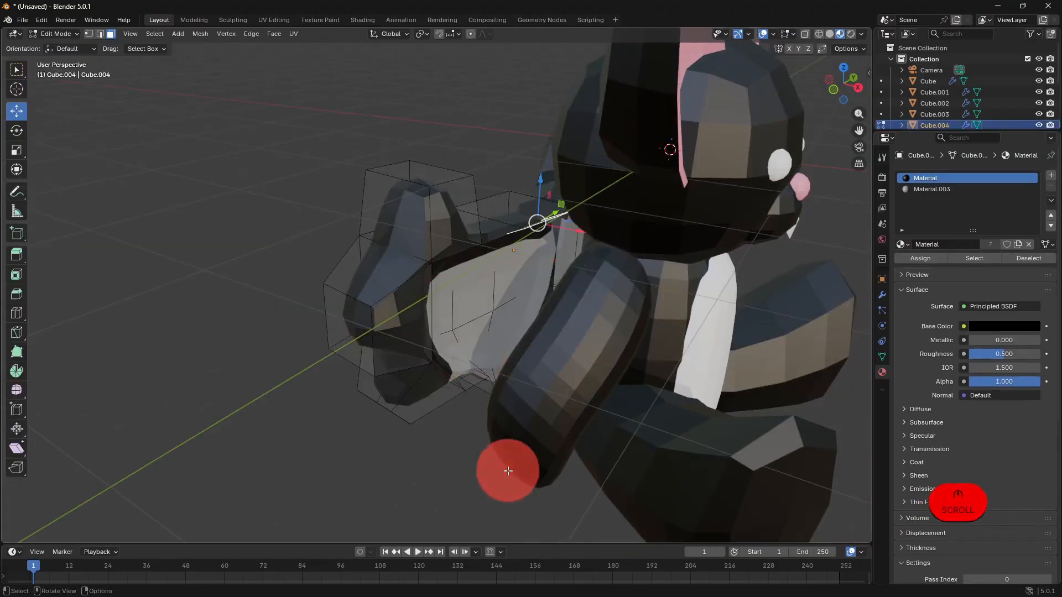
scroll(508, 470, "up", 3)
left_click(482, 423)
left_click(915, 178)
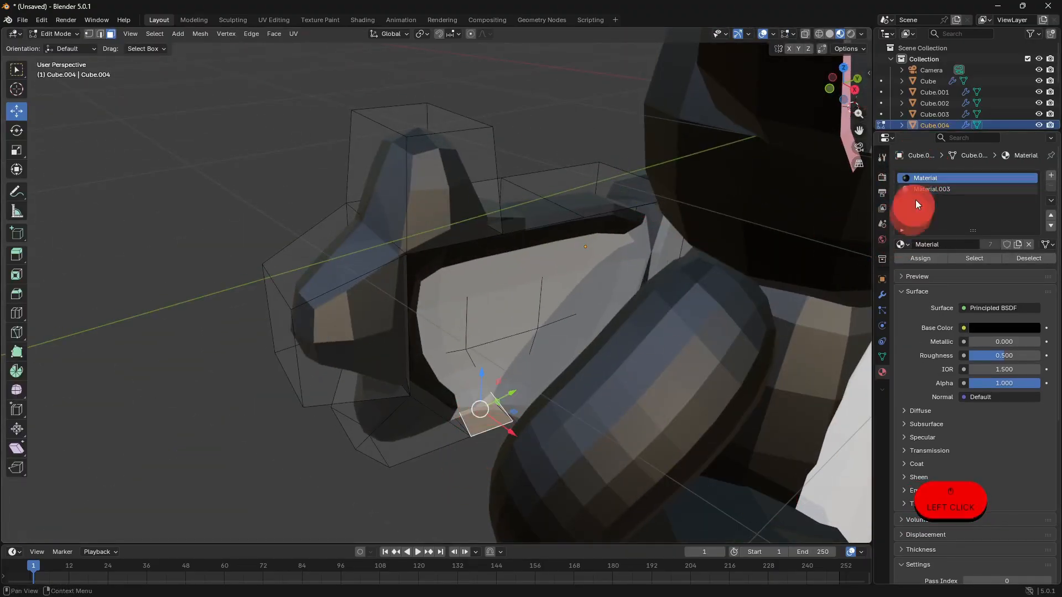
left_click(505, 399)
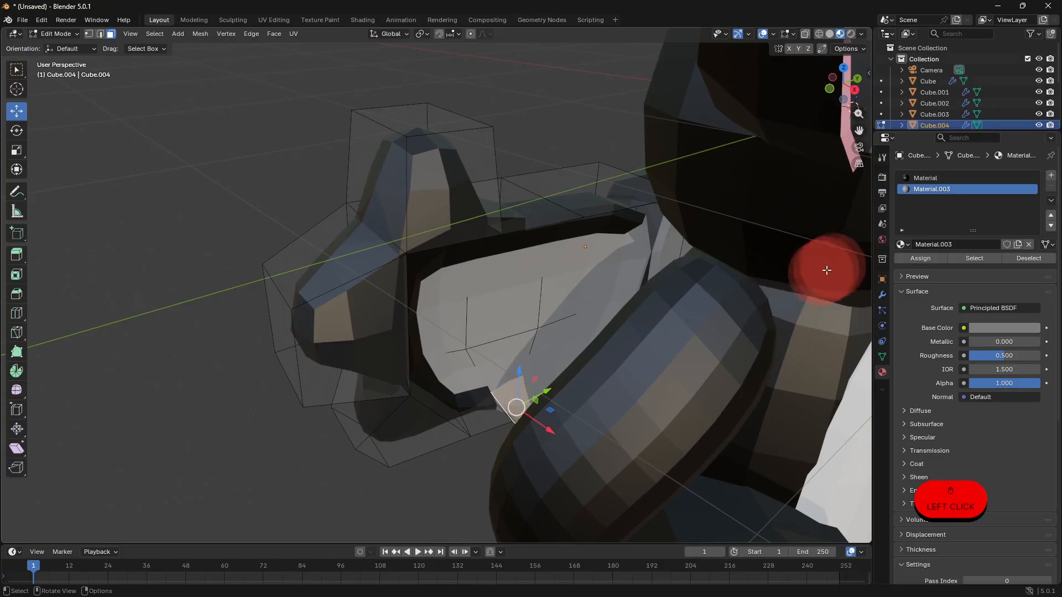
left_click(910, 259)
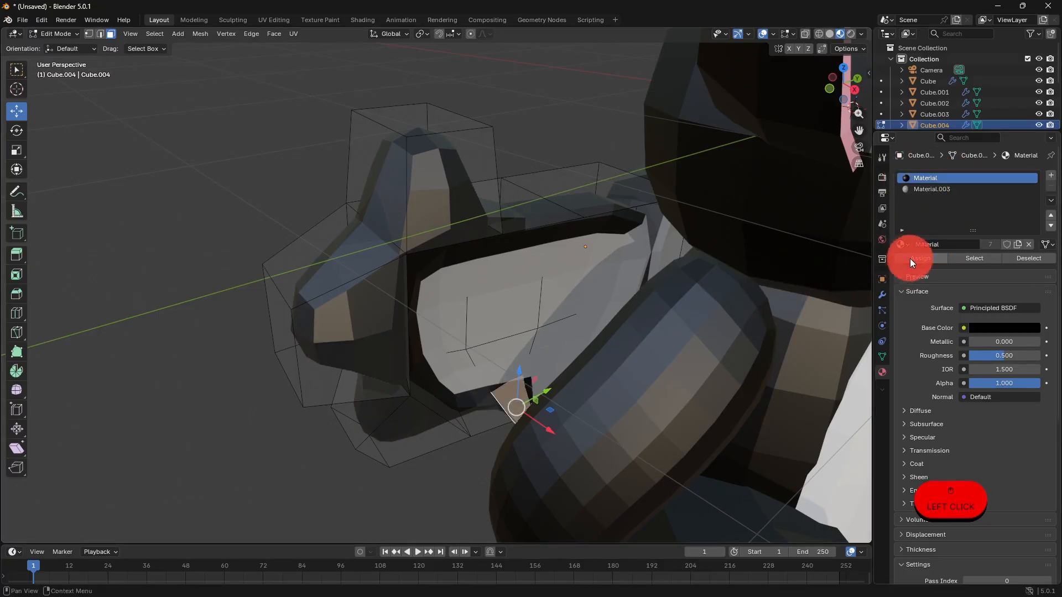
left_click(552, 393)
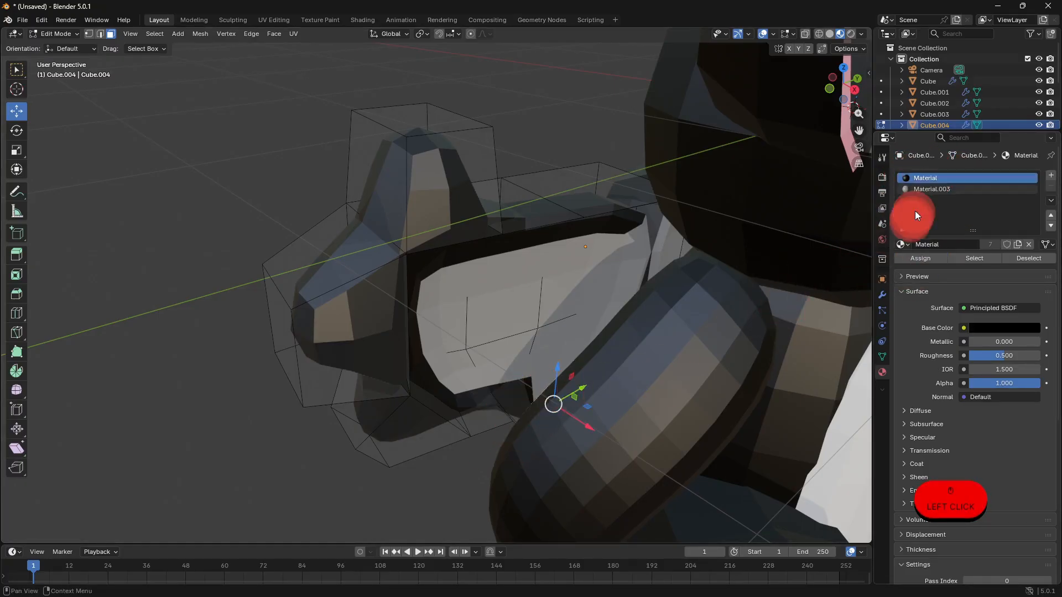
key("Tab")
scroll(356, 483, "down", 3)
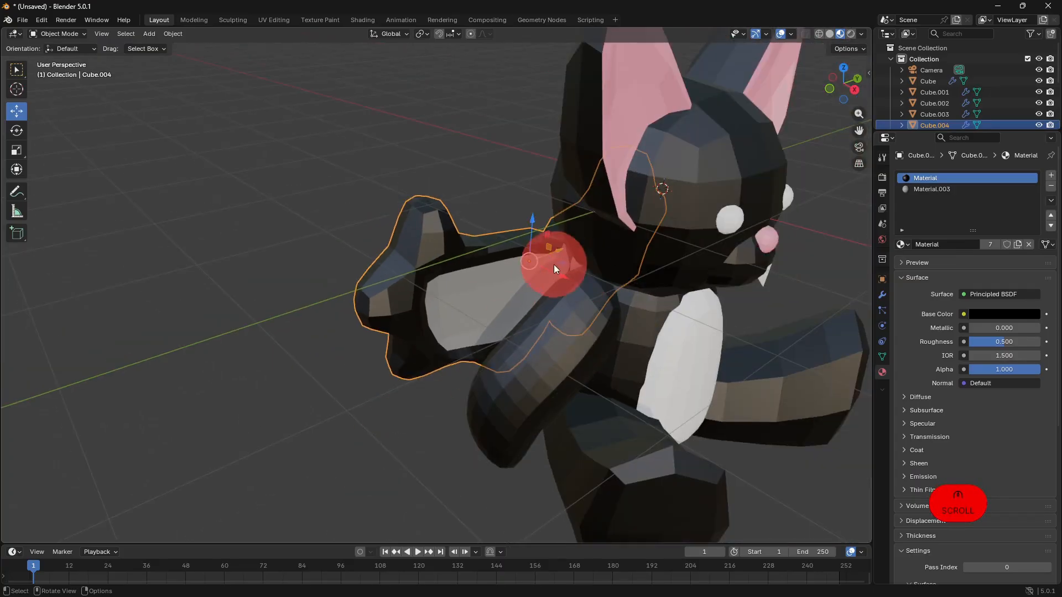
Move the wings against the body's back and bring their inner ends together at the centre line.
left_click_drag(553, 265, 589, 298)
middle_click_drag(388, 343, 607, 339)
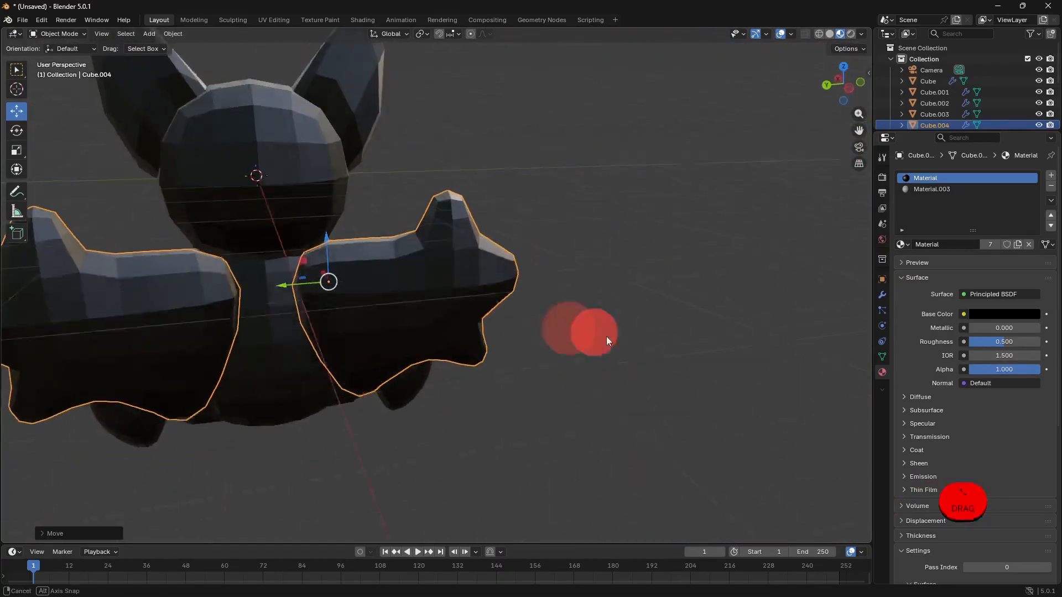
left_click_drag(316, 299, 269, 299)
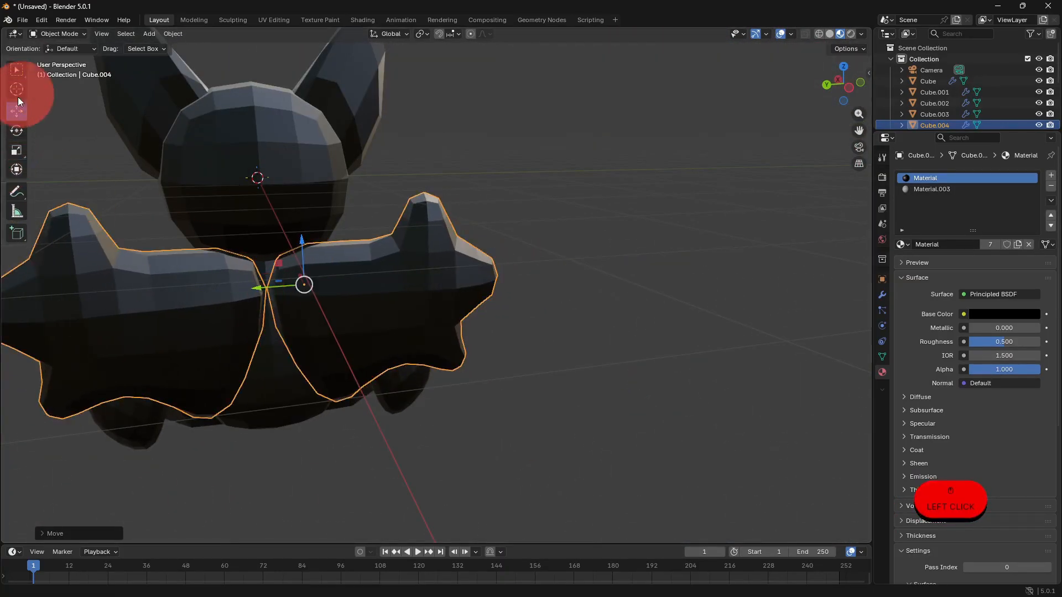
Shift the wing's inner end face toward the body's centre, scale it down, and leave Edit Mode.
key("Tab")
scroll(268, 384, "up", 2)
mouse_move(152, 354)
middle_mouse_down()
mouse_move(200, 370)
mouse_move(155, 360)
middle_mouse_up()
left_click(166, 324)
left_click_drag(116, 330, 108, 333)
key("s")
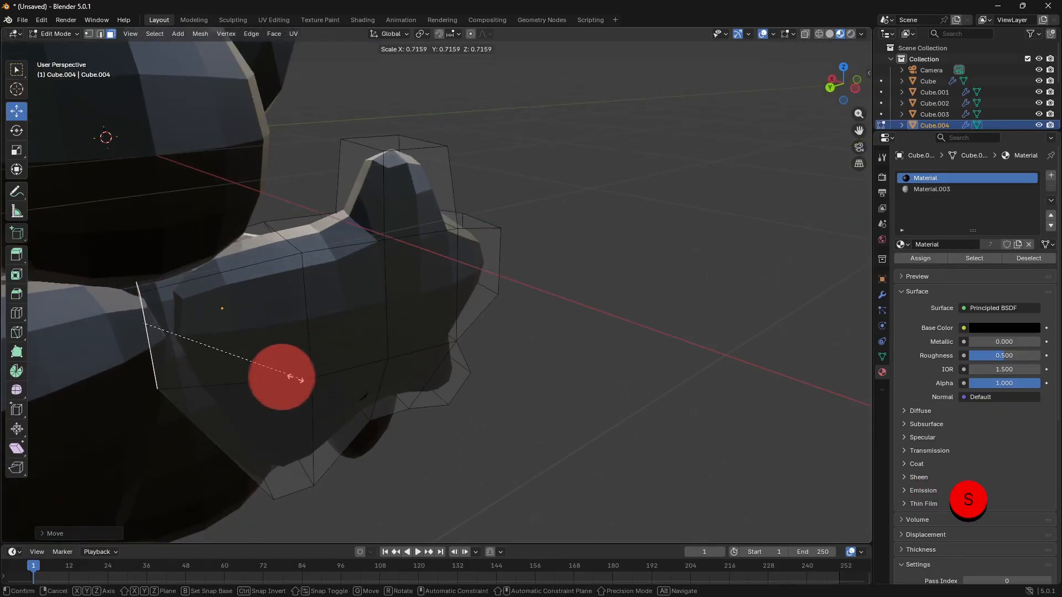
left_click(264, 376)
middle_click_drag(517, 446, 458, 471)
key("Tab")
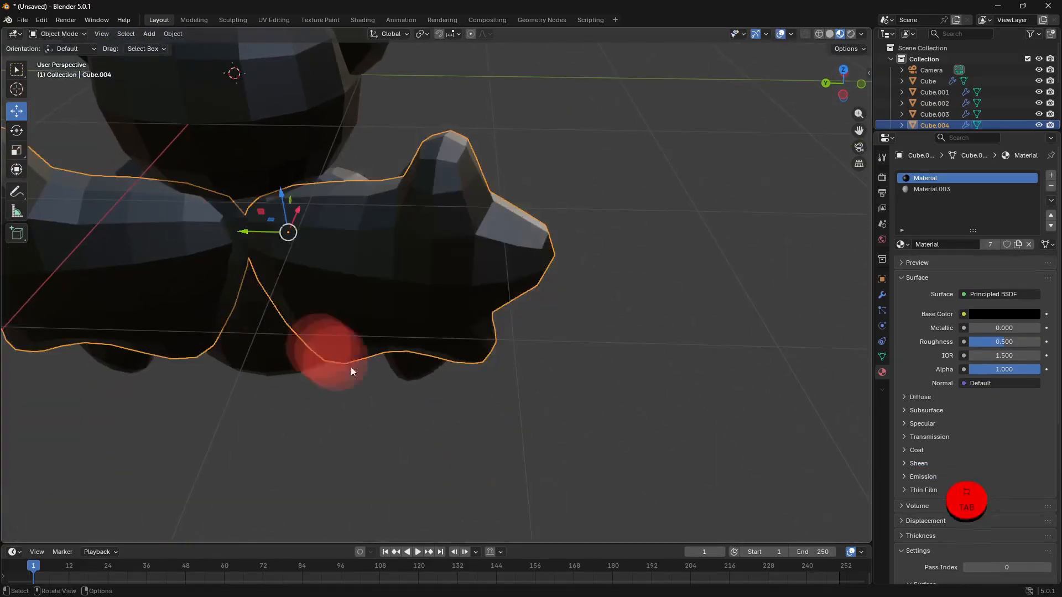
Rotate the wings slightly around the vertical axis and adjust their position against the back.
left_click(300, 244)
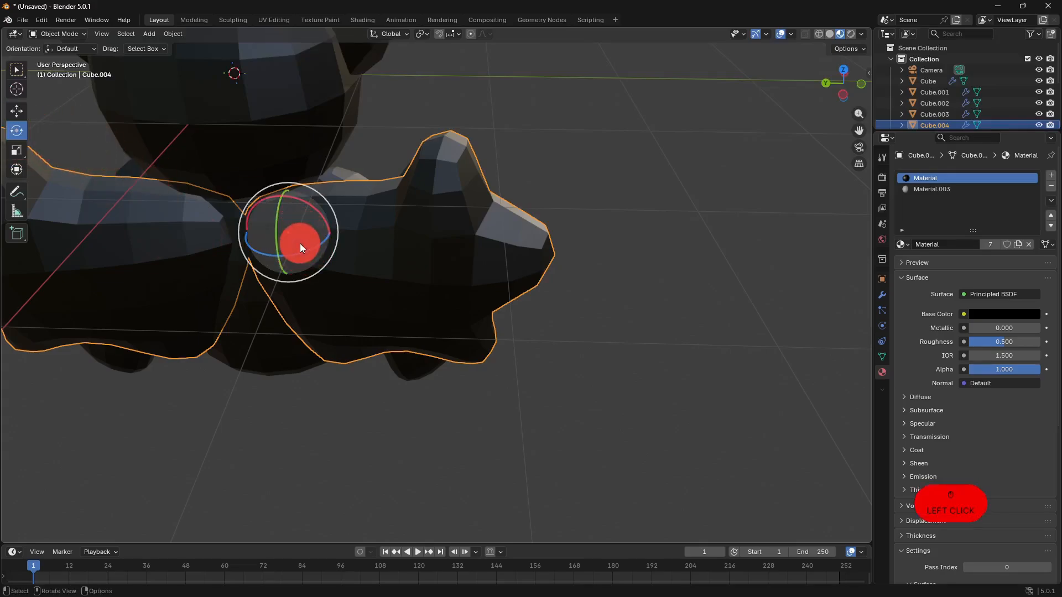
left_click_drag(317, 246, 302, 249)
middle_click_drag(547, 303, 324, 287)
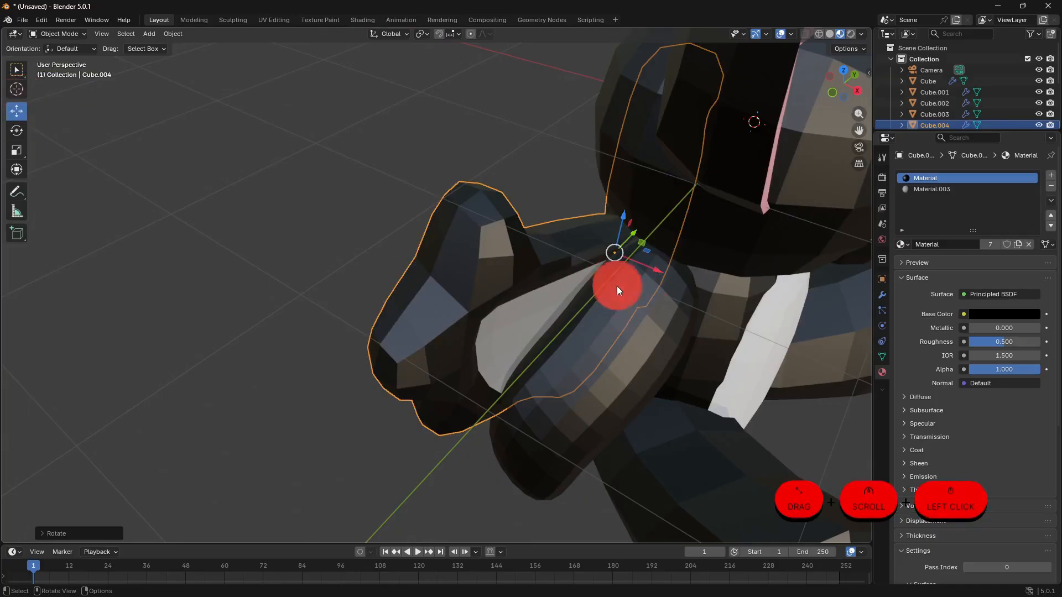
left_click_drag(652, 268, 631, 316)
Select the arms and rotate them slightly at the shoulders in Object Mode.
left_click(629, 434)
middle_click_drag(566, 455, 564, 406)
left_click(582, 442)
scroll(582, 448, "down", 1)
key("Tab")
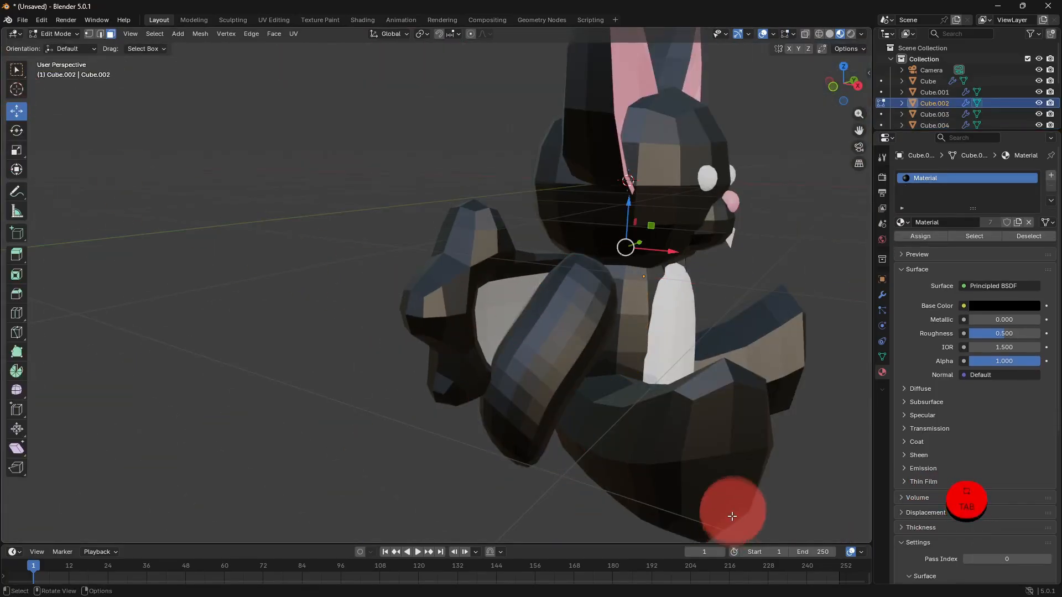
middle_click_drag(732, 515, 737, 497)
key("Tab")
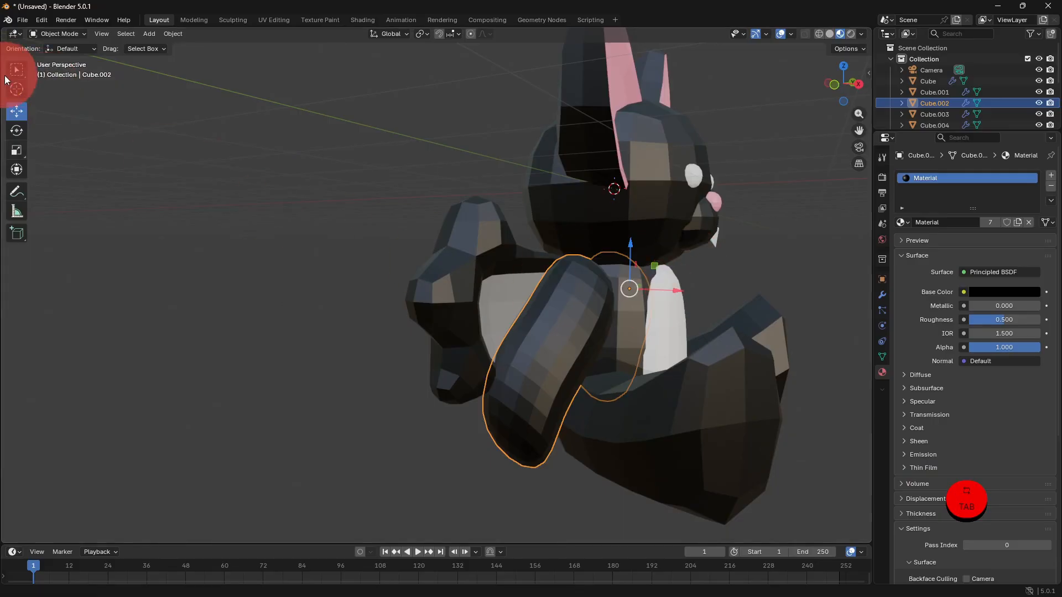
left_click_drag(655, 323, 656, 315)
Reposition the arms against the sides of the body, undoing the first move, and deselect them.
left_click(17, 111)
middle_click_drag(562, 505, 671, 374)
scroll(671, 375, "up", 3)
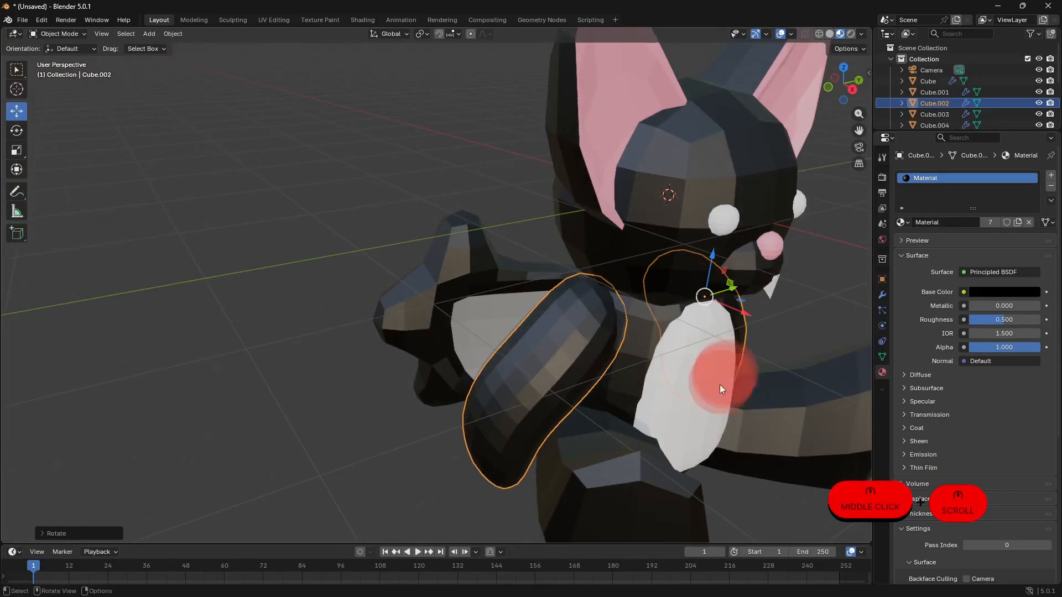
left_click_drag(731, 285, 737, 284)
middle_click_drag(775, 387, 705, 385)
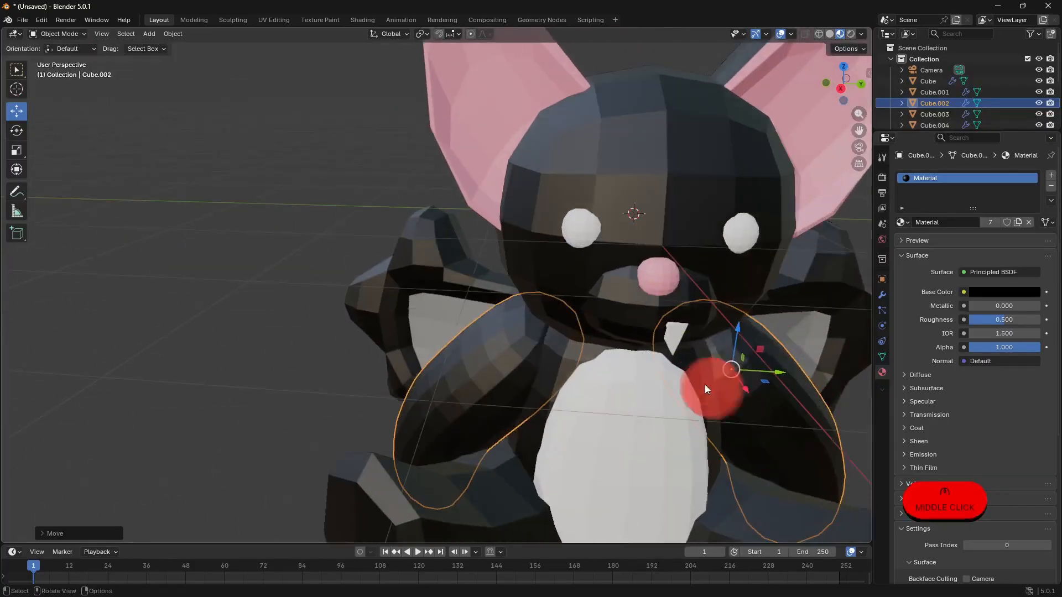
key("ctrl+z")
left_click_drag(766, 381, 744, 392)
scroll(758, 390, "down", 6)
left_click(720, 391)
middle_click_drag(719, 392, 692, 379)
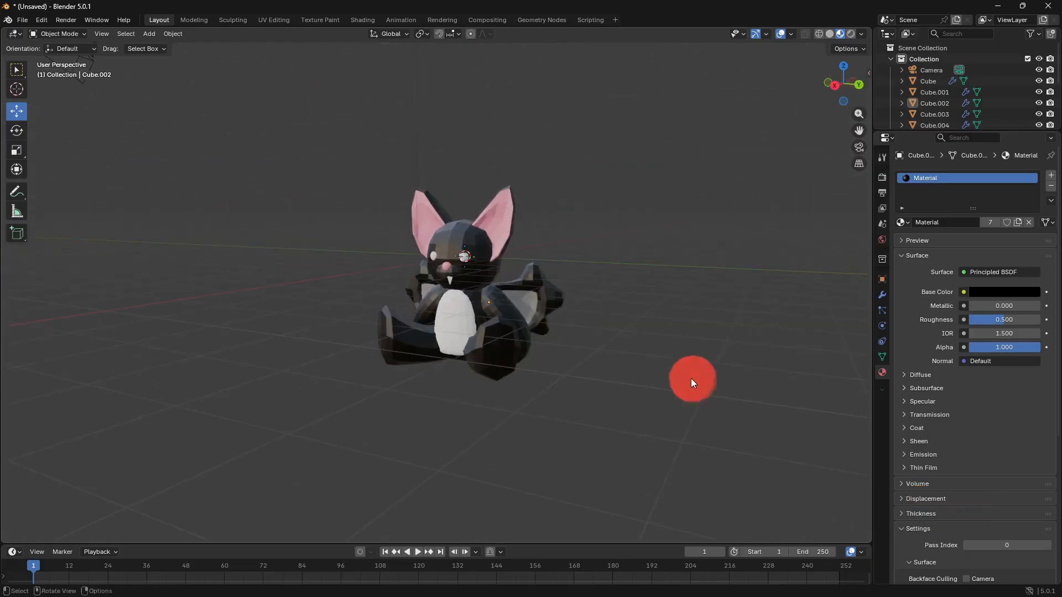
Set the Subdivision modifier's viewport level to 2 on the legs.
scroll(686, 399, "up", 3)
middle_click_drag(680, 422, 587, 390)
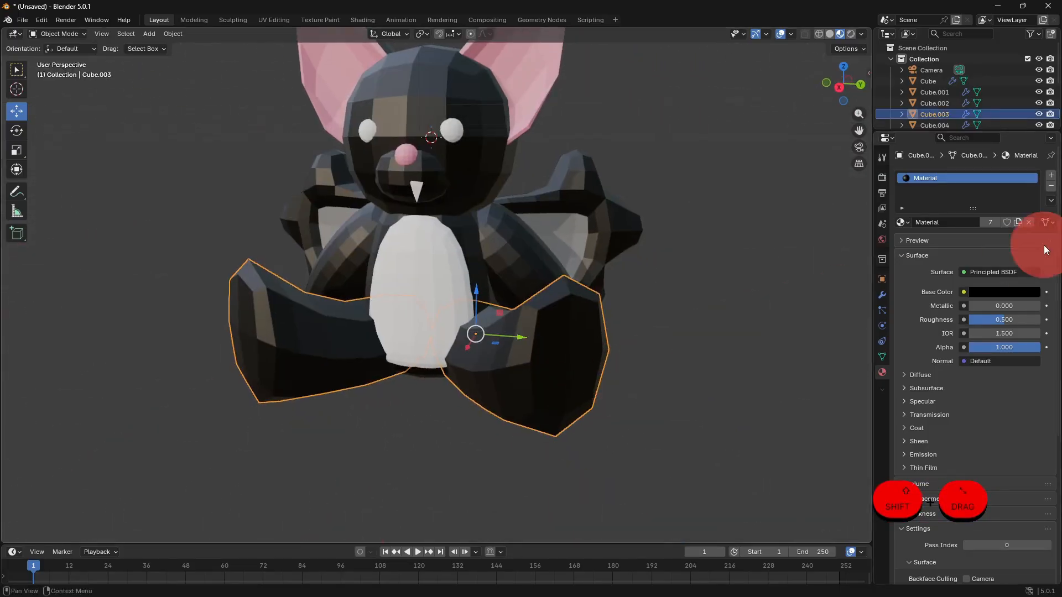
left_click(882, 296)
left_click(1031, 224)
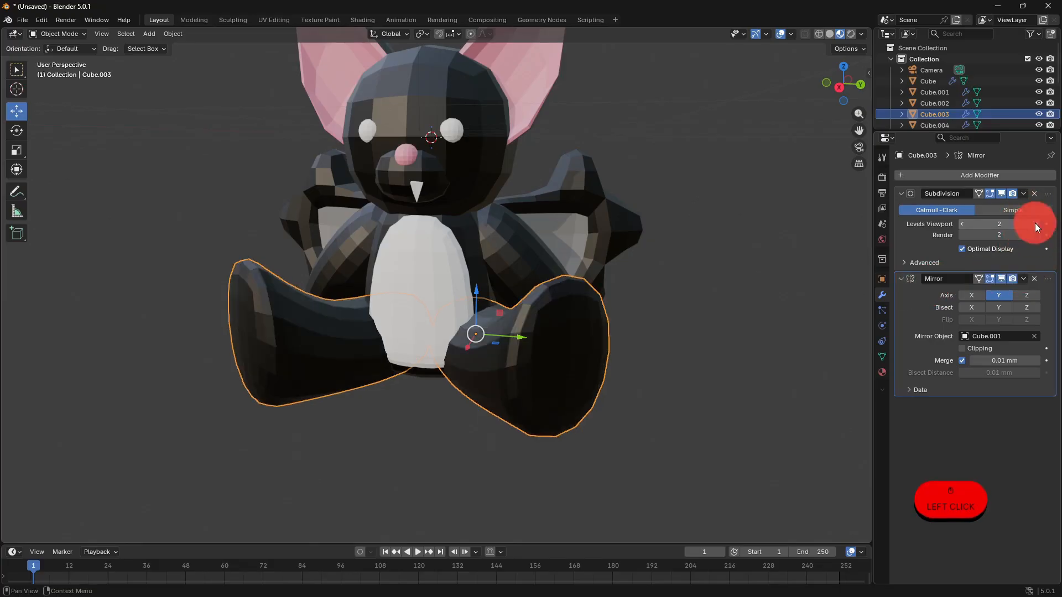
middle_click_drag(739, 417, 691, 376)
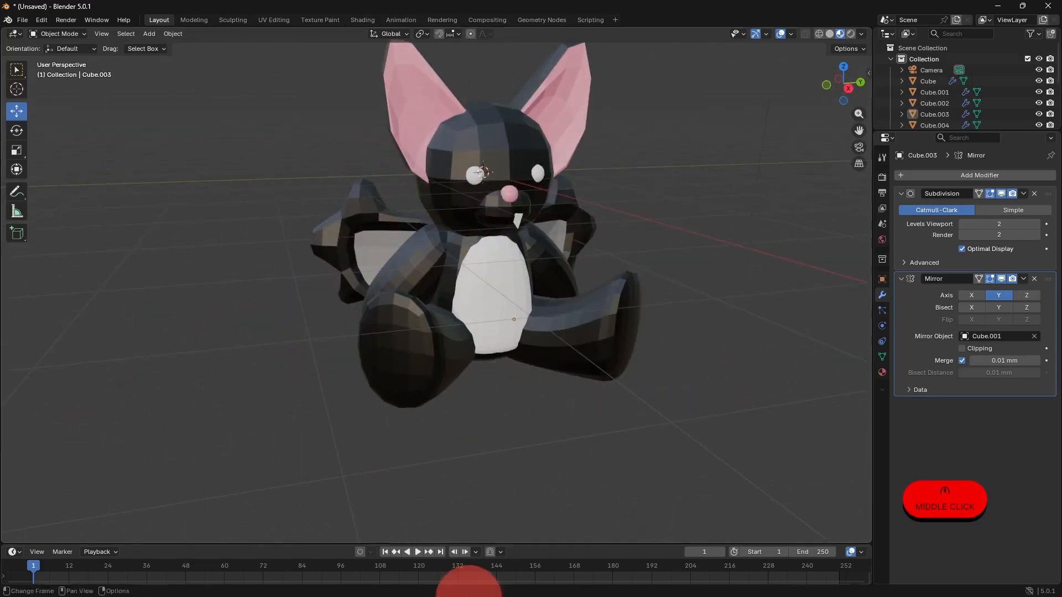
Switch to Chrome, maximize its new-tab window and open the screwsandcircuits.com homepage.
mouse_move(676, 586)
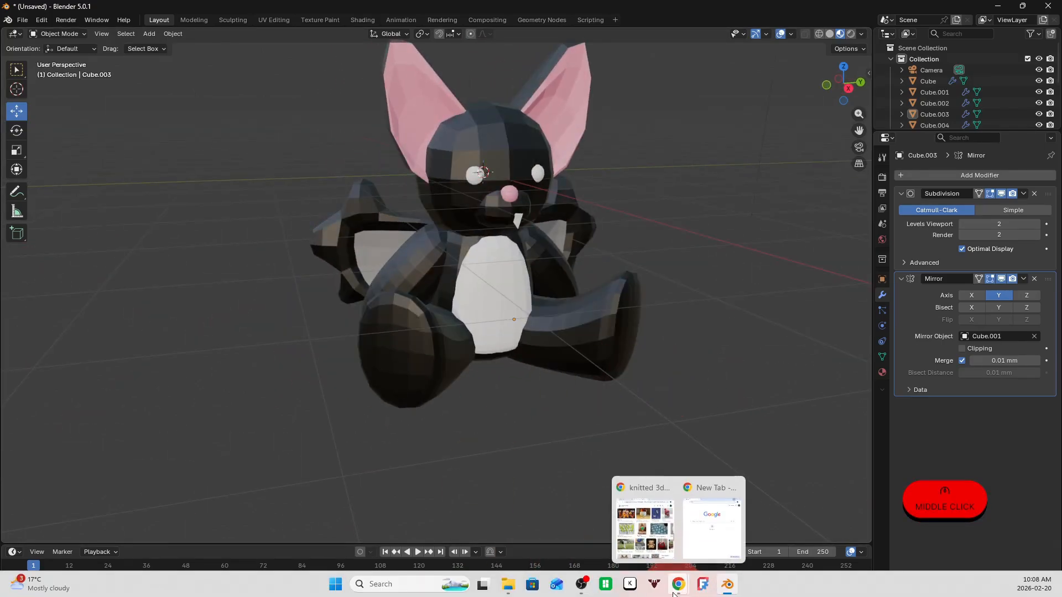
left_click(707, 544)
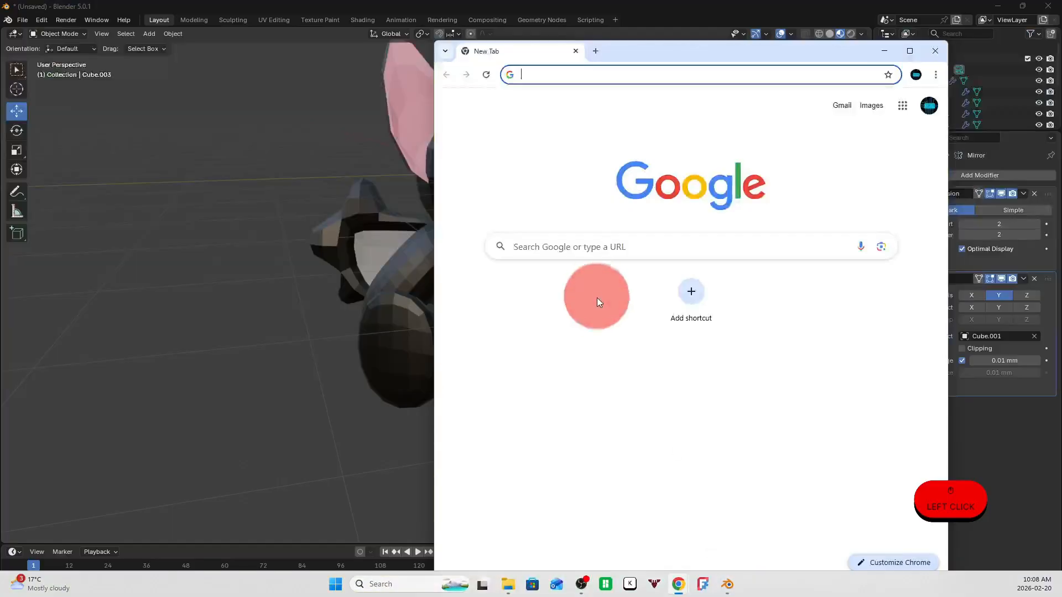
left_click(910, 50)
type("scre")
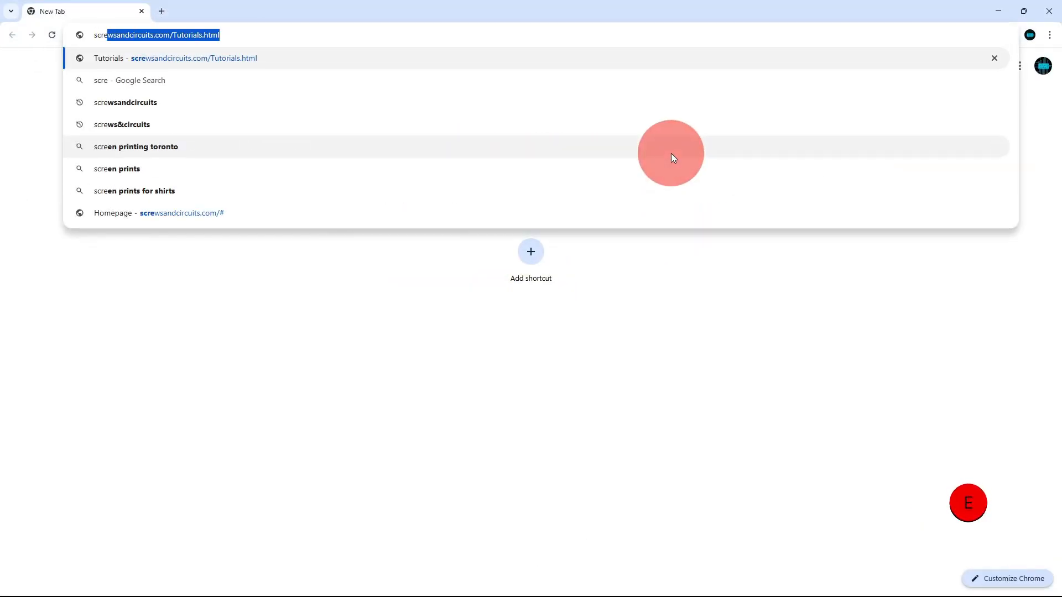
key("Escape")
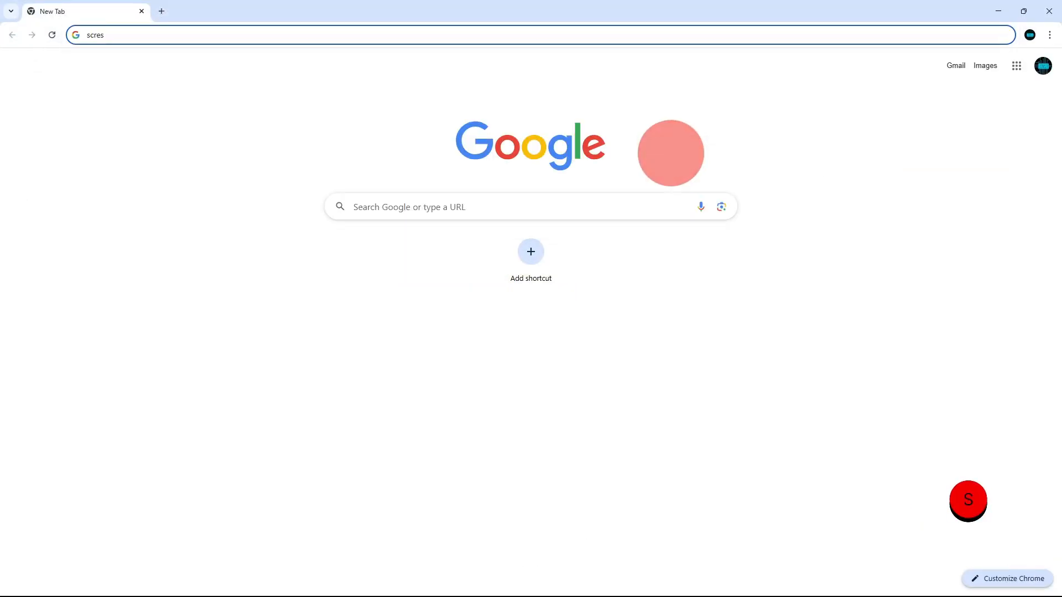
key("BackSpace")
type("wsandcircuits.com/Tutorials.html")
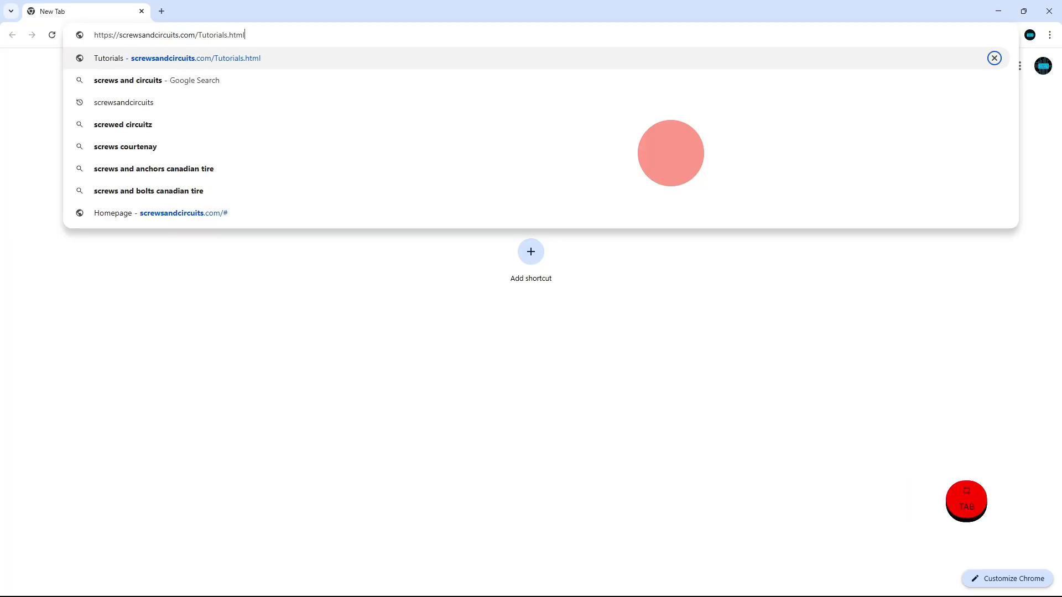
key("Return")
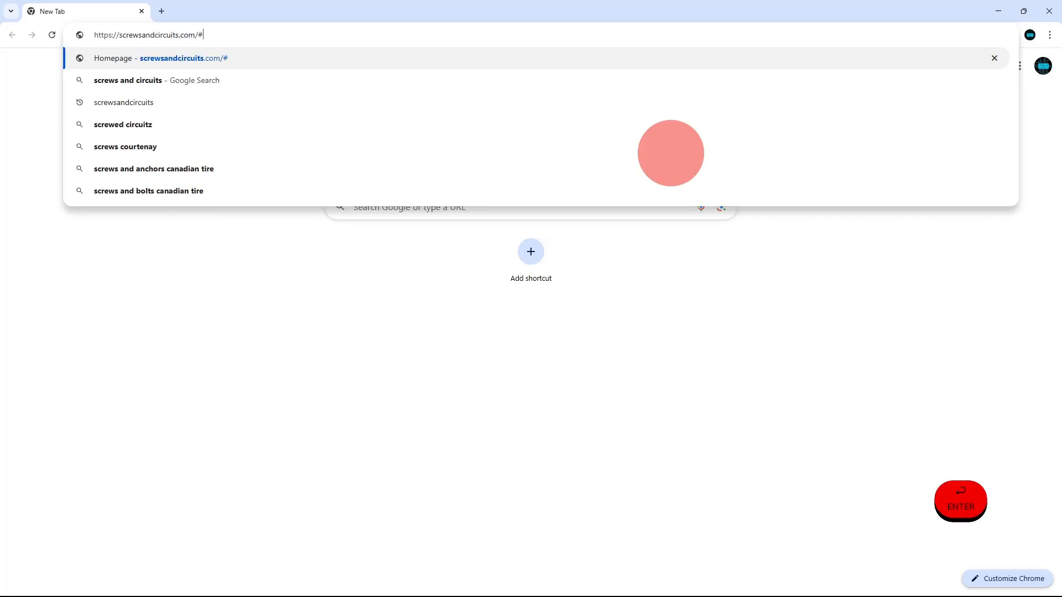
left_click(370, 52)
Search Google for "screwsandcircuits" and open the ScrewsandCircuits website from the results.
left_click(183, 34)
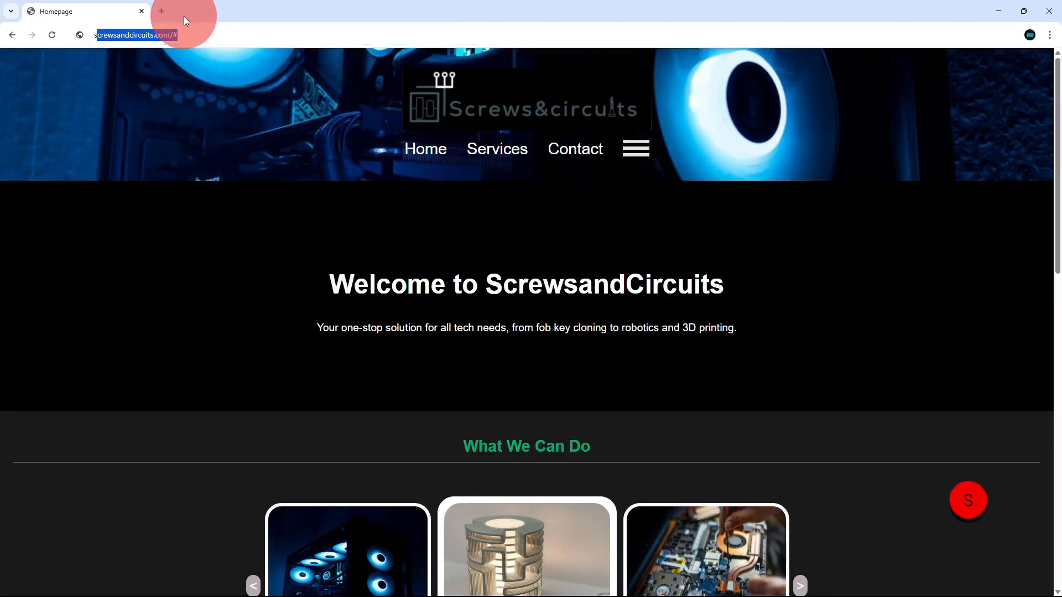
type("screwsandcircuits")
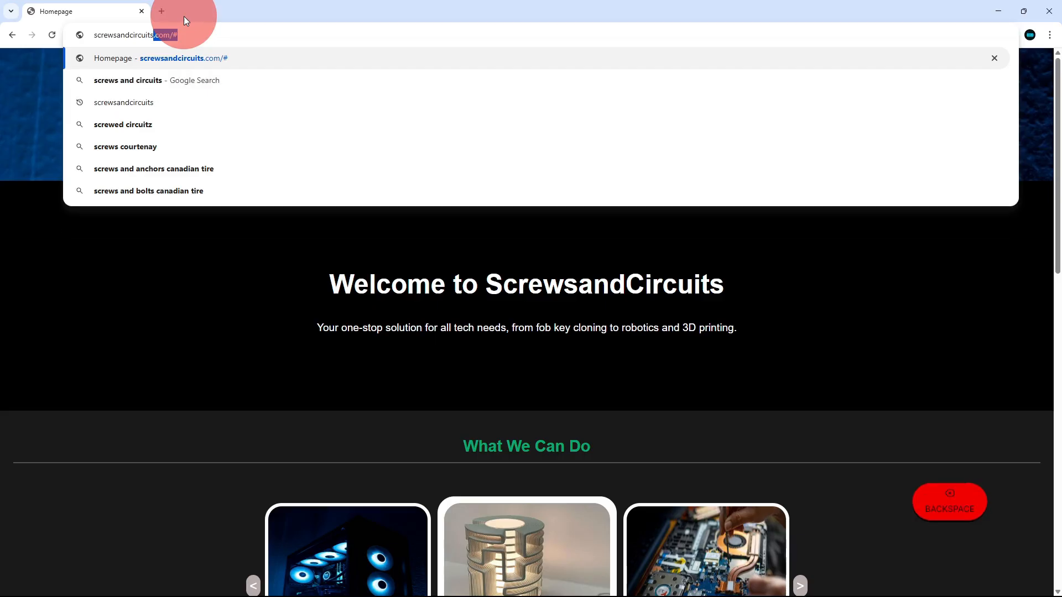
key("Return")
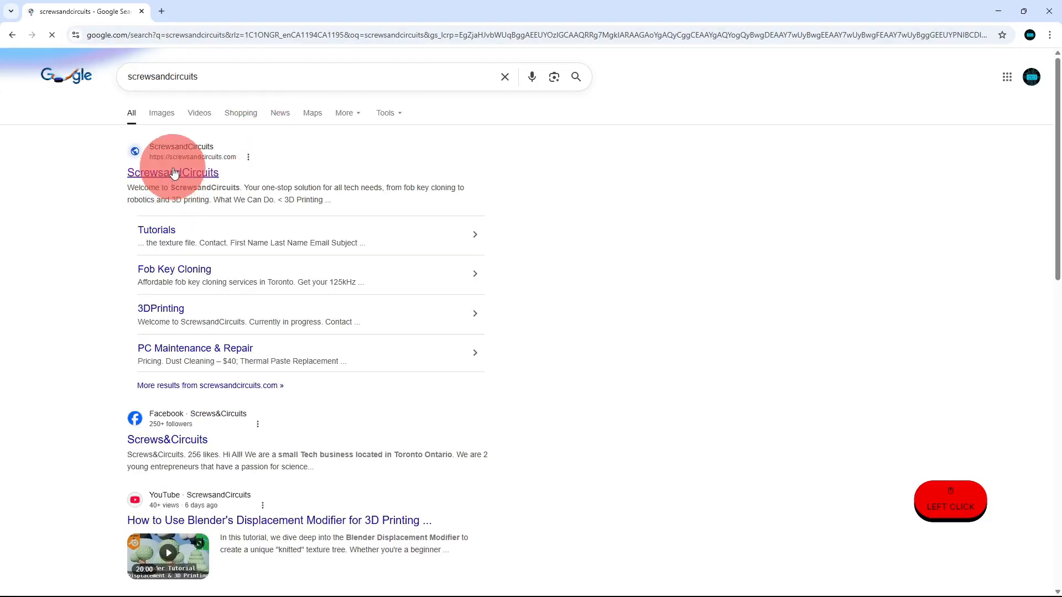
left_click(169, 172)
Open the site's Tutorials page and download the Displacement Texture/Knitted Tutorial image, KR_Woven_Texture_4096x4096.png.
left_click(642, 150)
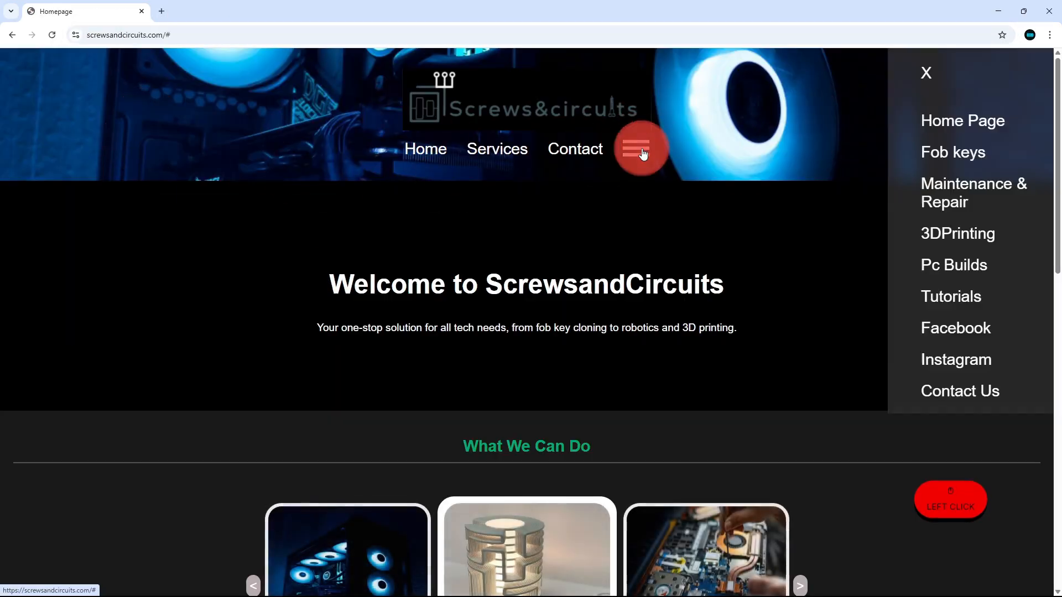
left_click(971, 302)
scroll(565, 348, "down", 1)
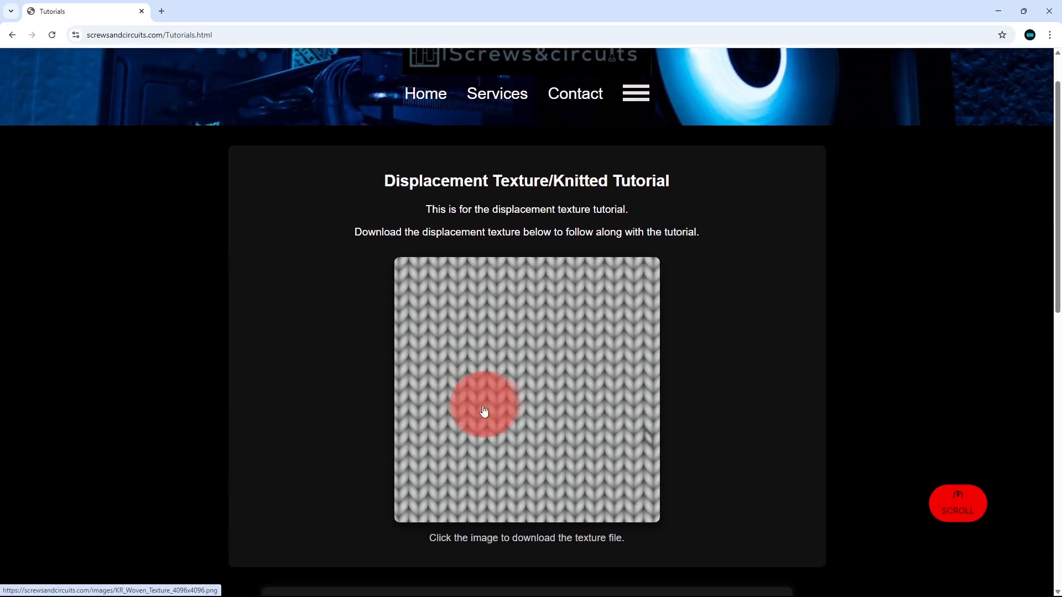
left_click(492, 382)
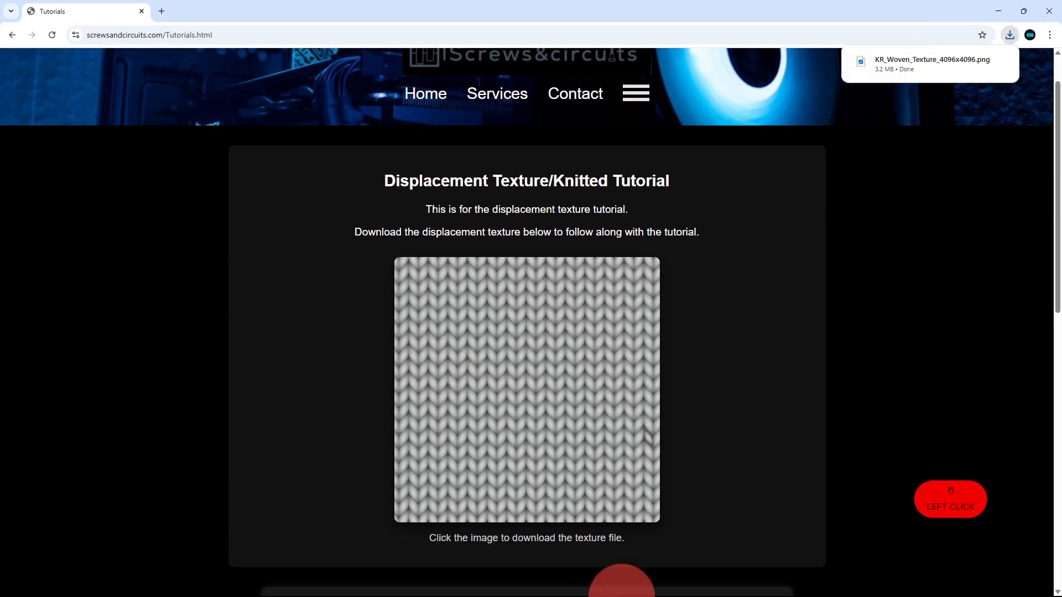
Switch back to Blender with the toy model.
mouse_move(772, 573)
left_click(729, 584)
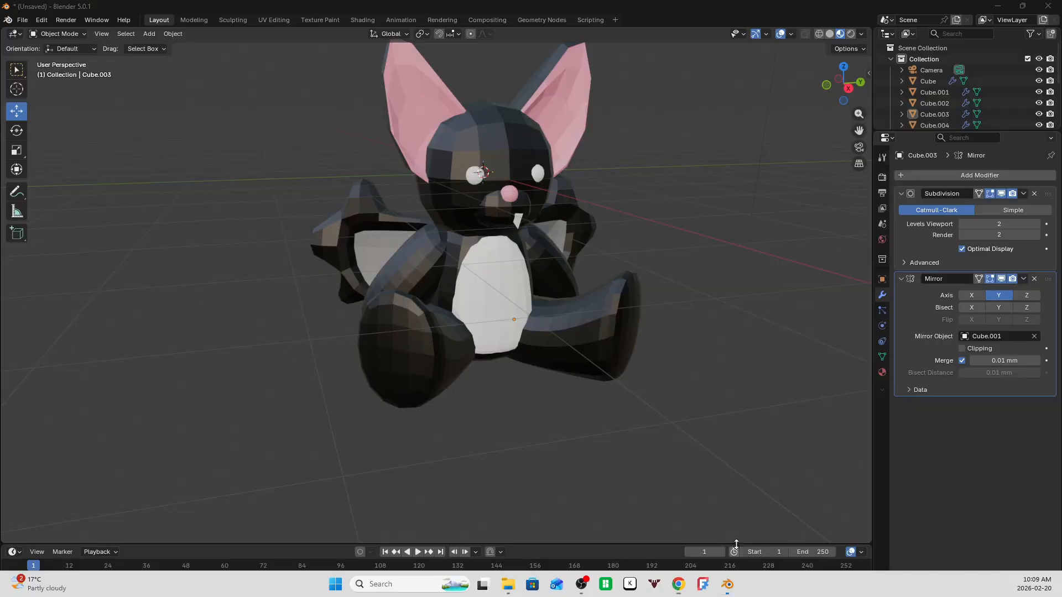
left_click(732, 476)
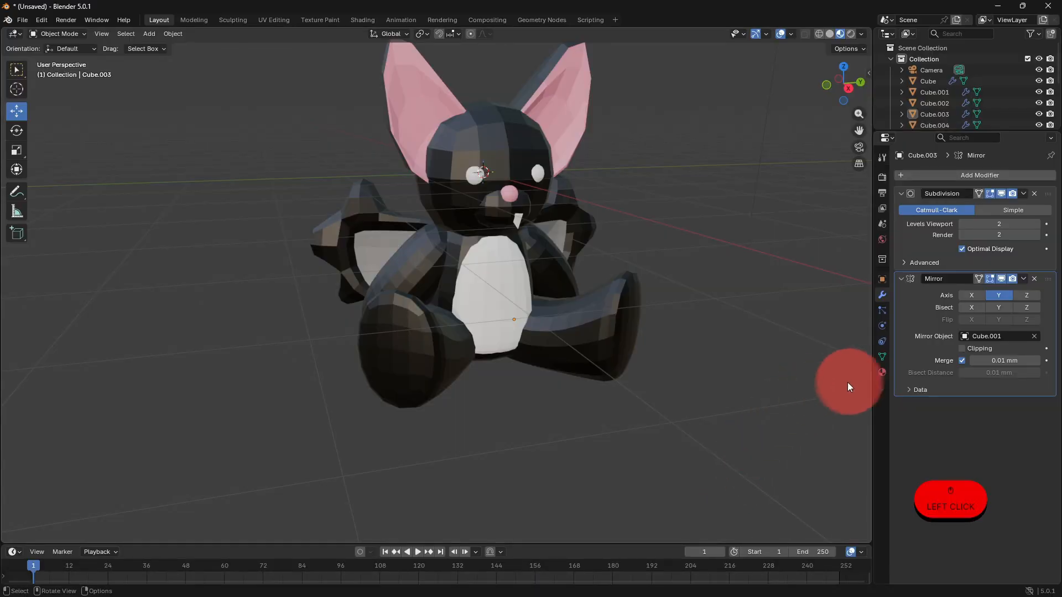
Select the toy's main body behind the white belly piece and add a Displace modifier to it.
middle_click_drag(791, 370, 732, 380)
left_click(390, 290)
middle_click_drag(391, 289, 474, 379)
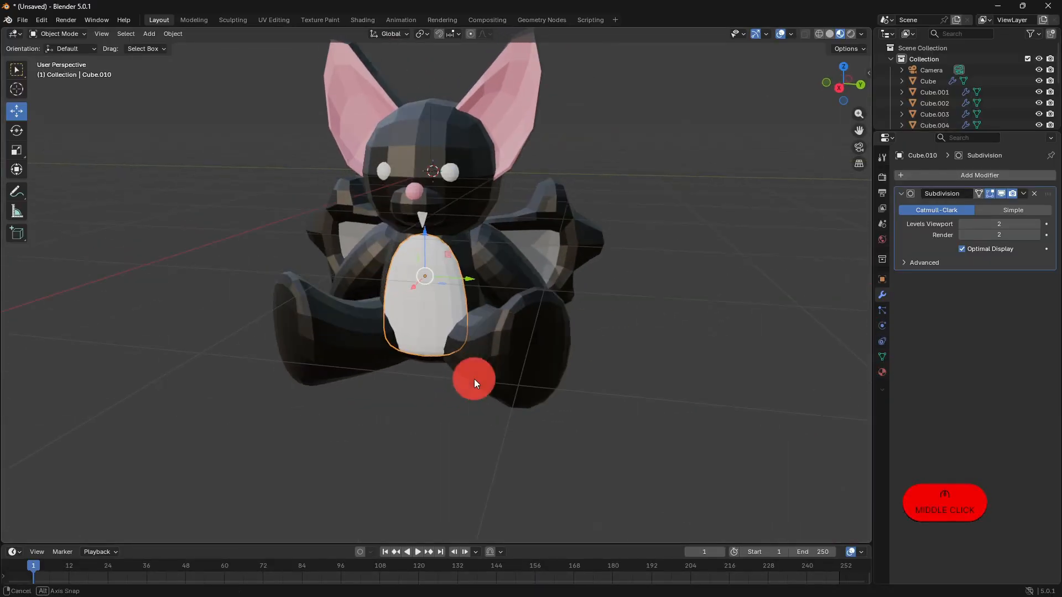
scroll(520, 321, "up", 4)
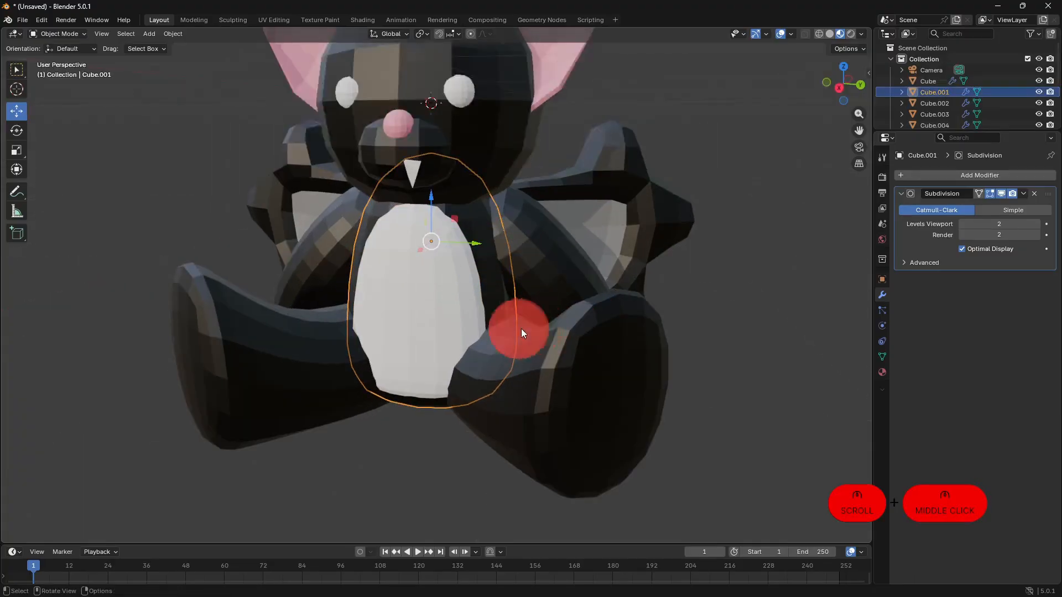
left_click(980, 176)
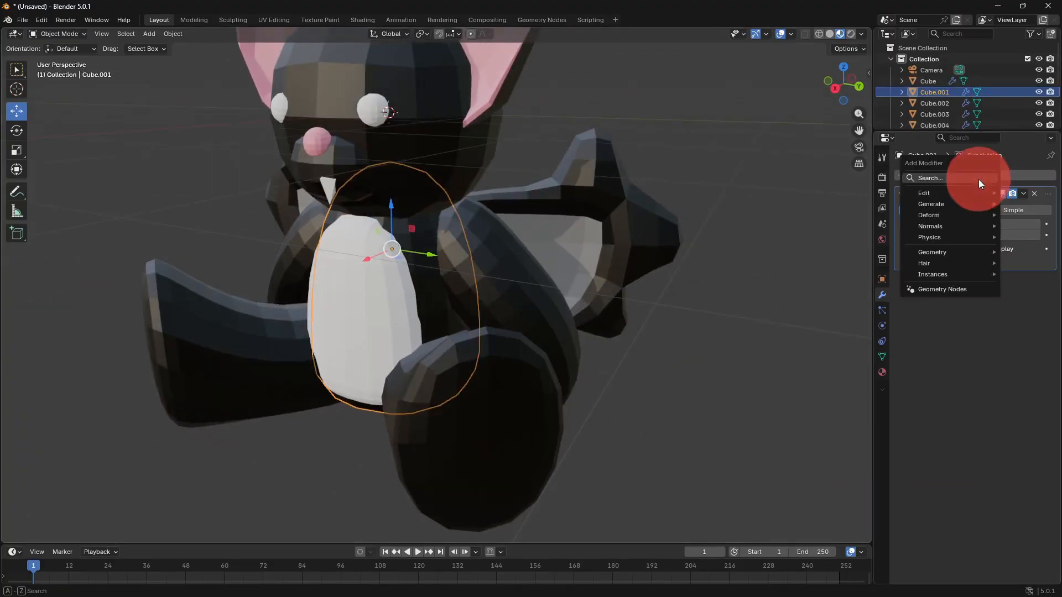
left_click(947, 176)
type("dis")
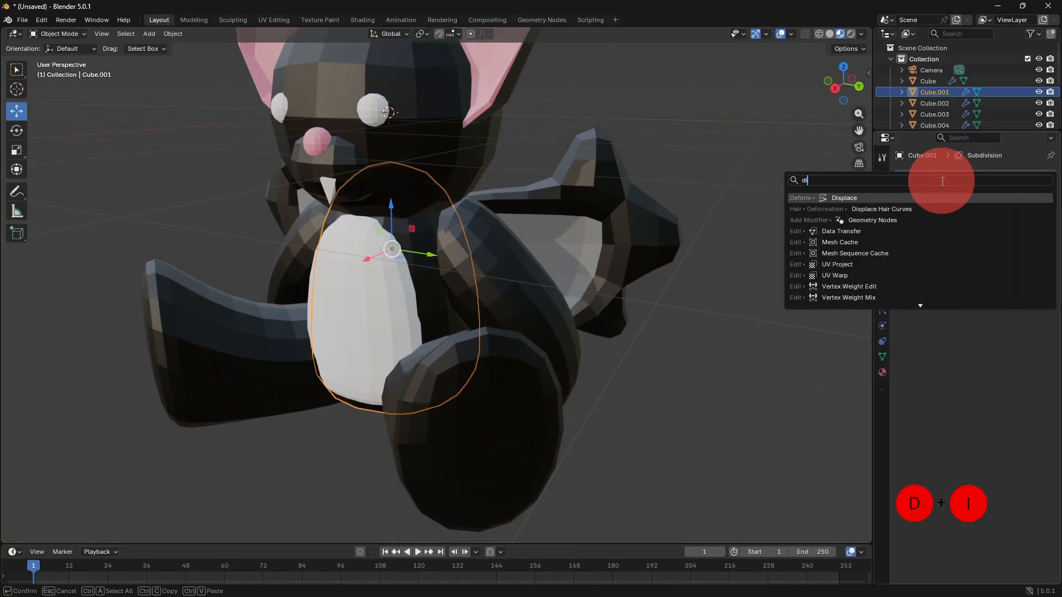
left_click(888, 197)
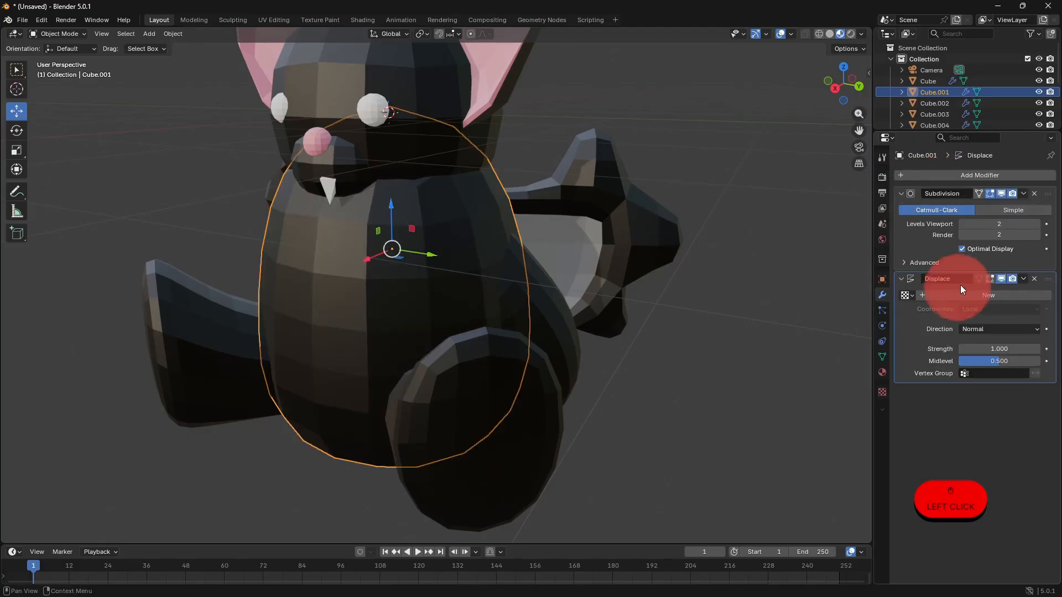
Create a new texture for the body's Displace modifier and name it "knitted".
left_click(910, 295)
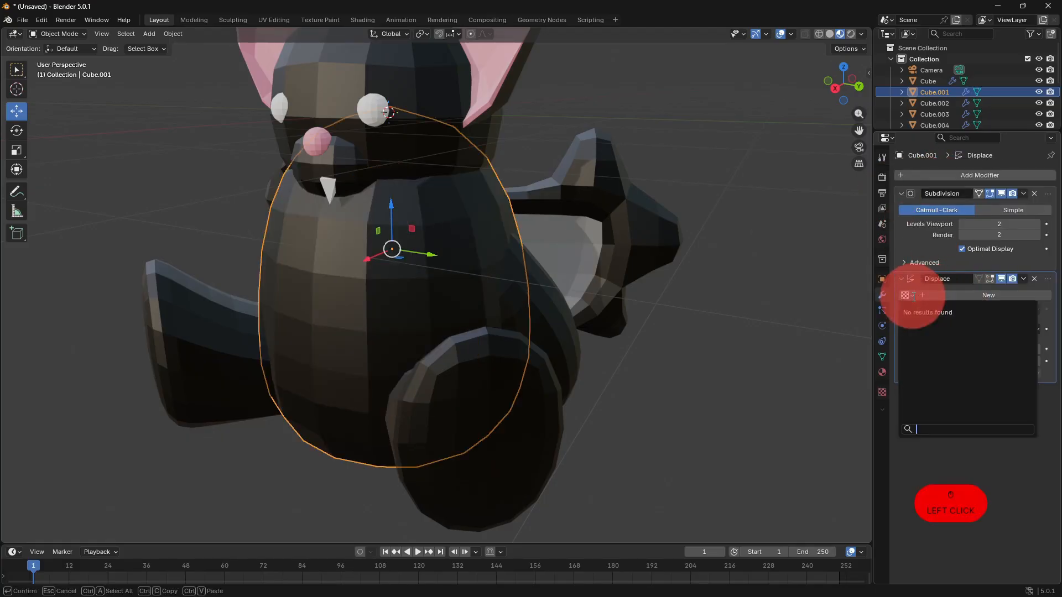
left_click(941, 292)
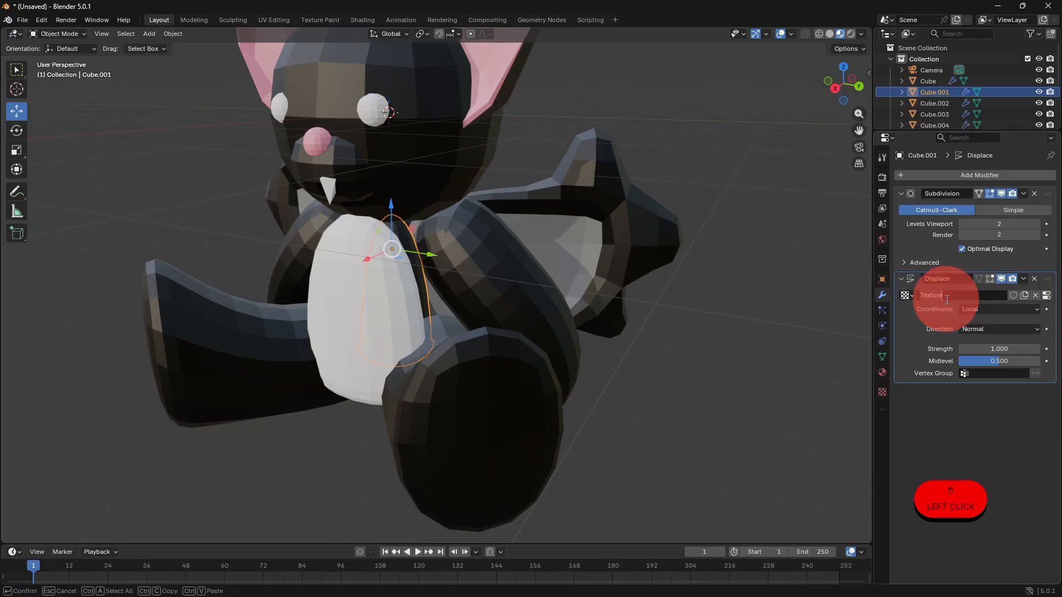
type("knitted")
key("Return")
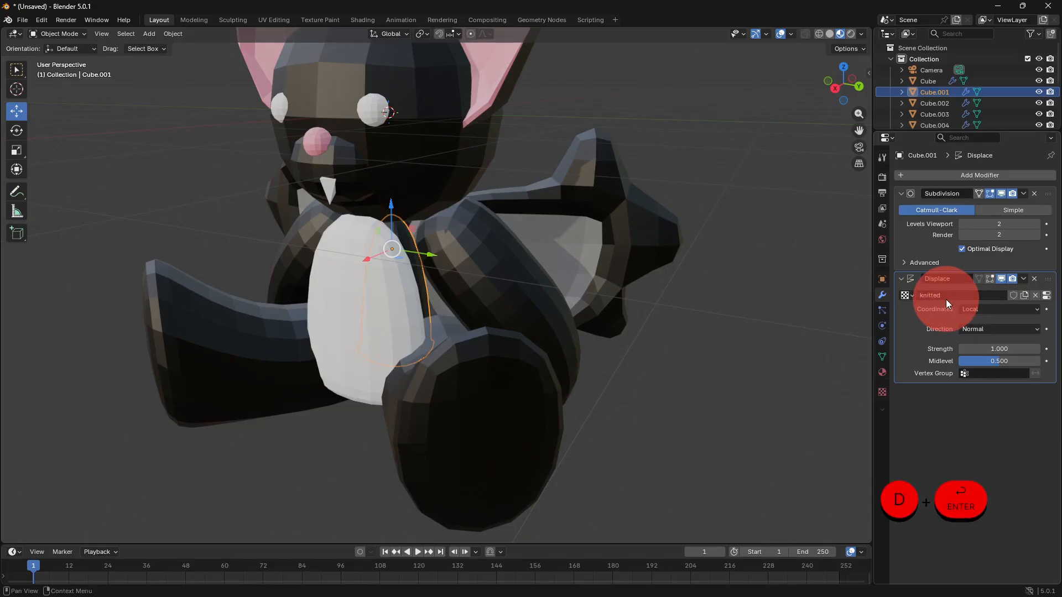
Set the body's Displace modifier to UV coordinates with a strength of 0.1.
left_click(972, 314)
left_click(985, 353)
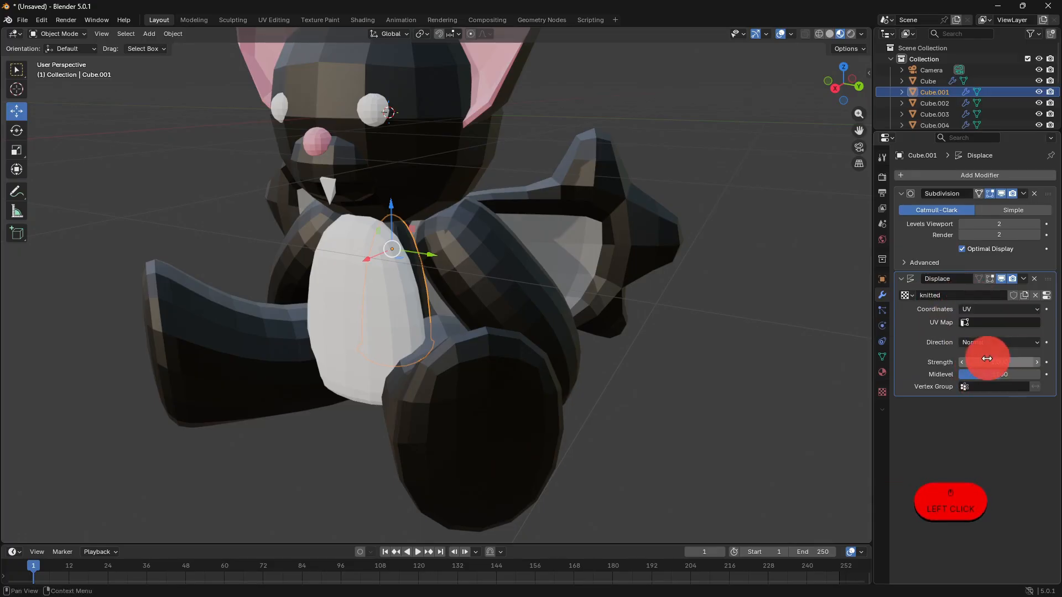
left_click(996, 360)
type("0.1")
key("Return")
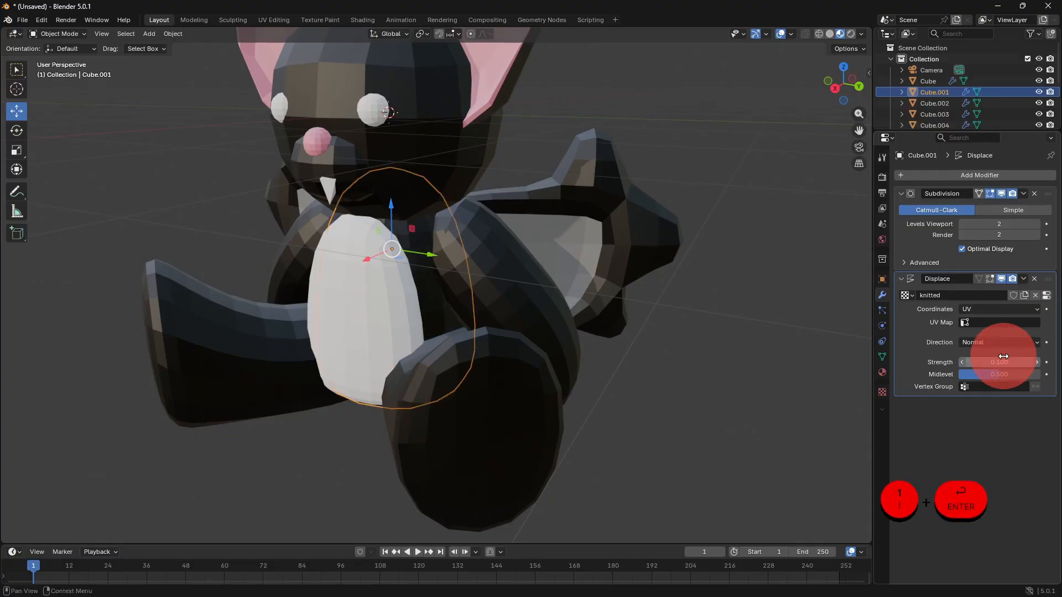
Load KR_Woven_Texture_4096x4096.png from the Downloads folder as the image of the knitted texture.
left_click(881, 396)
left_click(1015, 370)
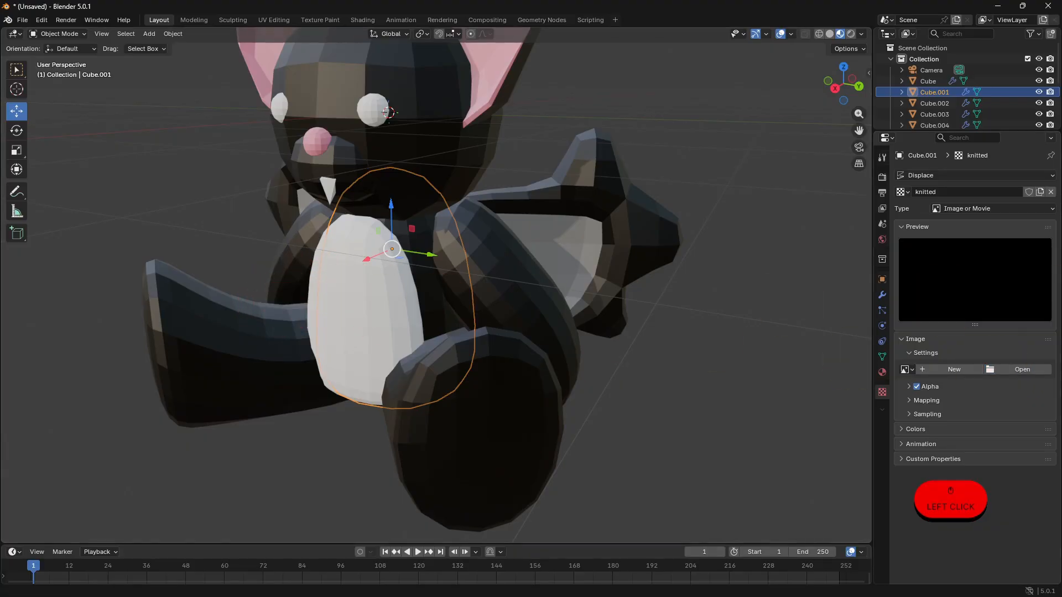
left_click_drag(1061, 60, 766, 83)
left_click(520, 177)
left_click(689, 127)
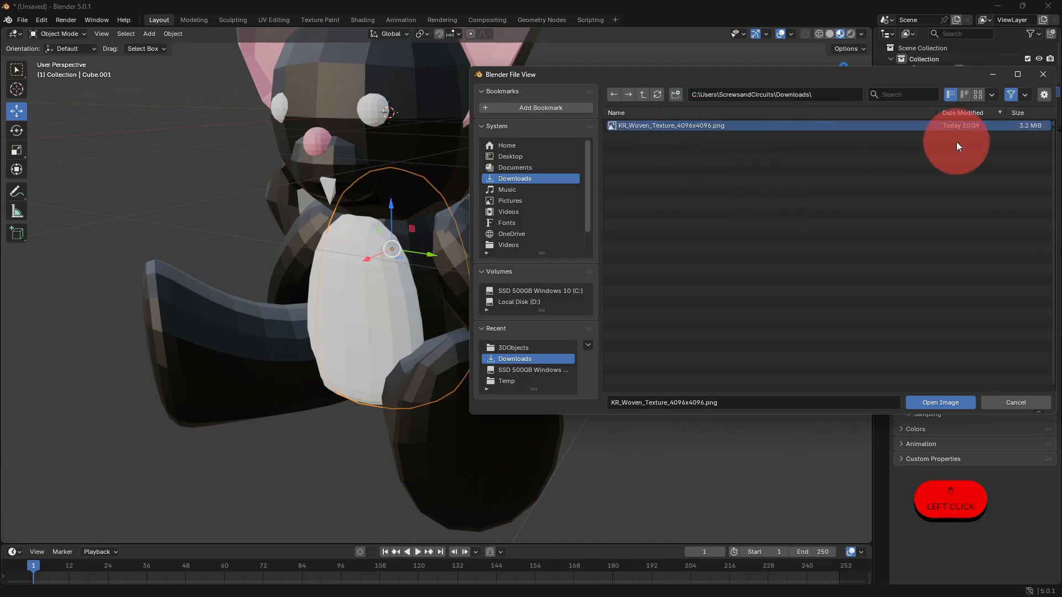
left_click(895, 99)
type("woven")
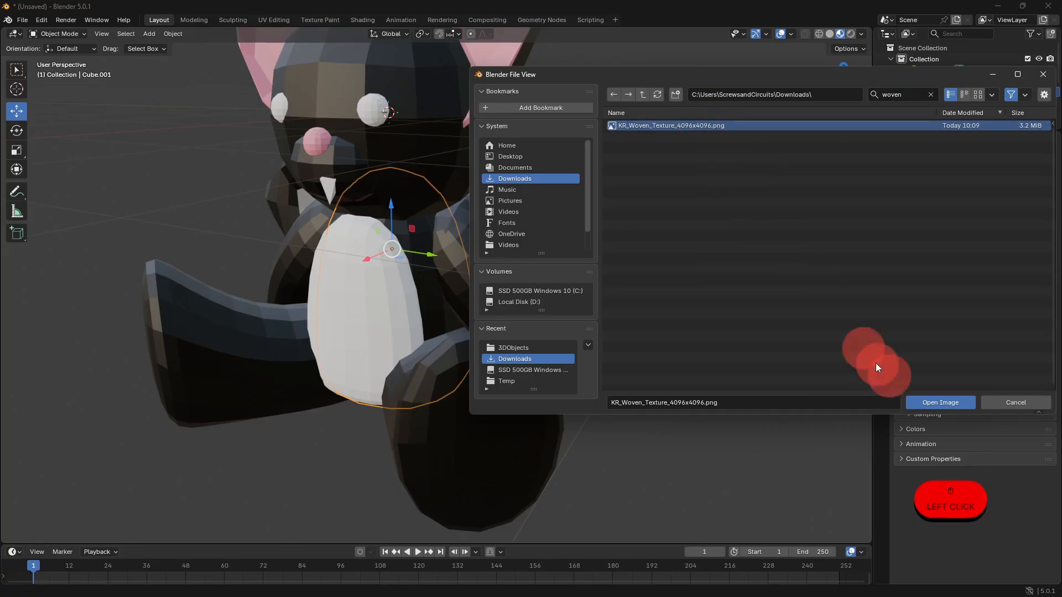
left_click(943, 402)
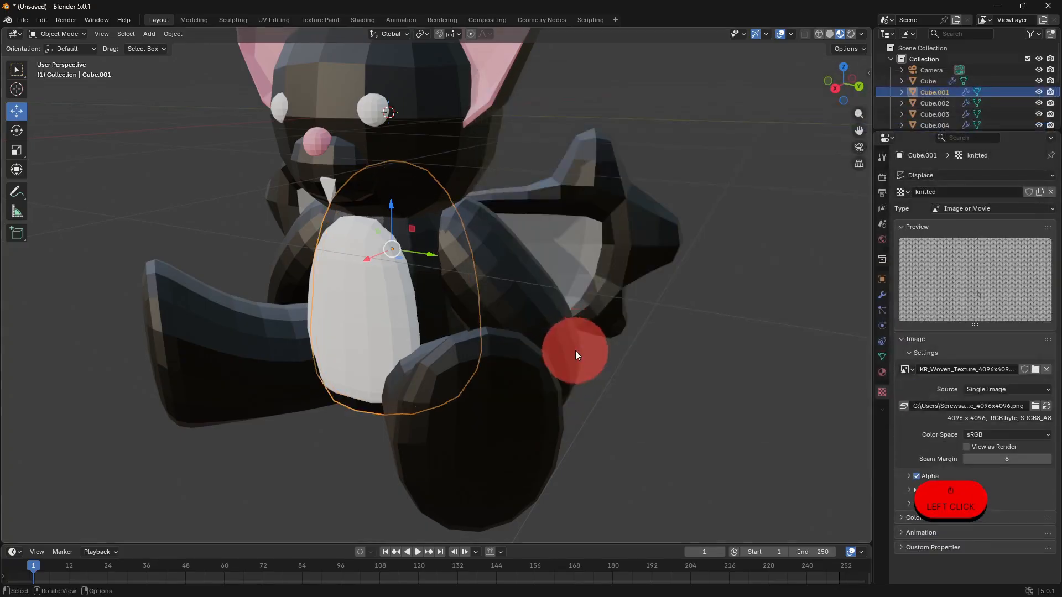
Raise the viewport level of the body's Subdivision modifier to refine the knitted displacement, and deselect the body.
left_click(882, 295)
left_click_drag(1037, 224, 1039, 225)
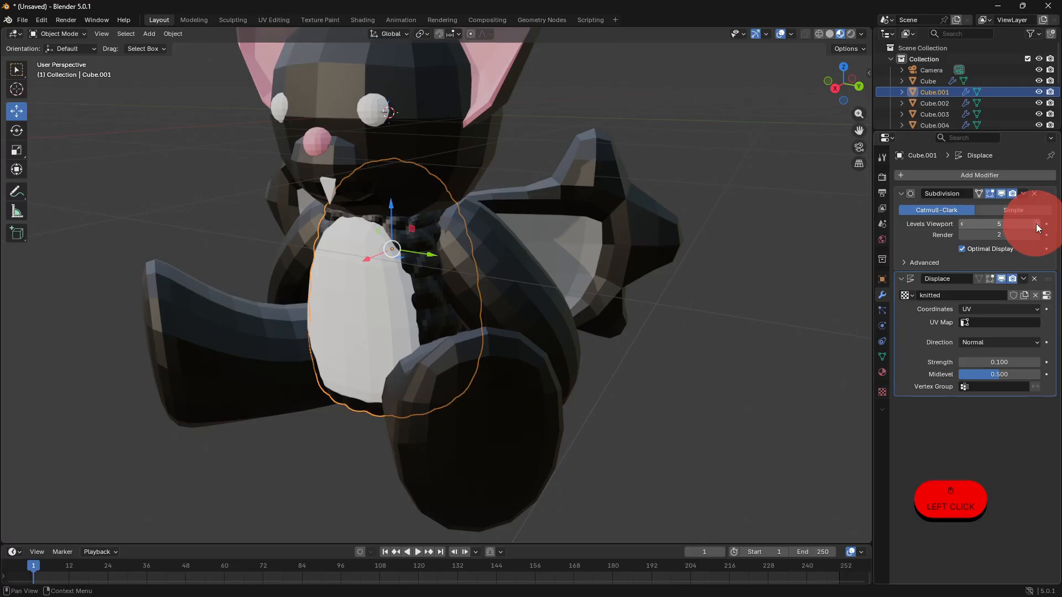
left_click(1037, 223)
left_click(686, 333)
Set the white belly piece's Subdivision viewport level to 1 and shade the piece smooth.
middle_click_drag(686, 333, 666, 396)
left_click(662, 349)
scroll(688, 380, "up", 2)
middle_click_drag(698, 319, 606, 315)
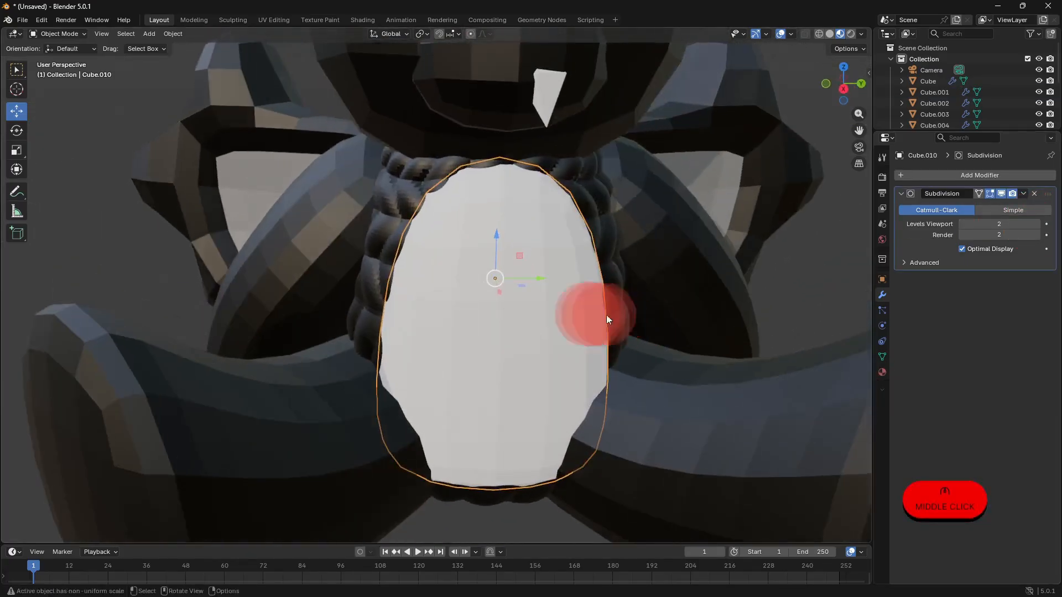
left_click(961, 224)
right_click(553, 310)
left_click(529, 313)
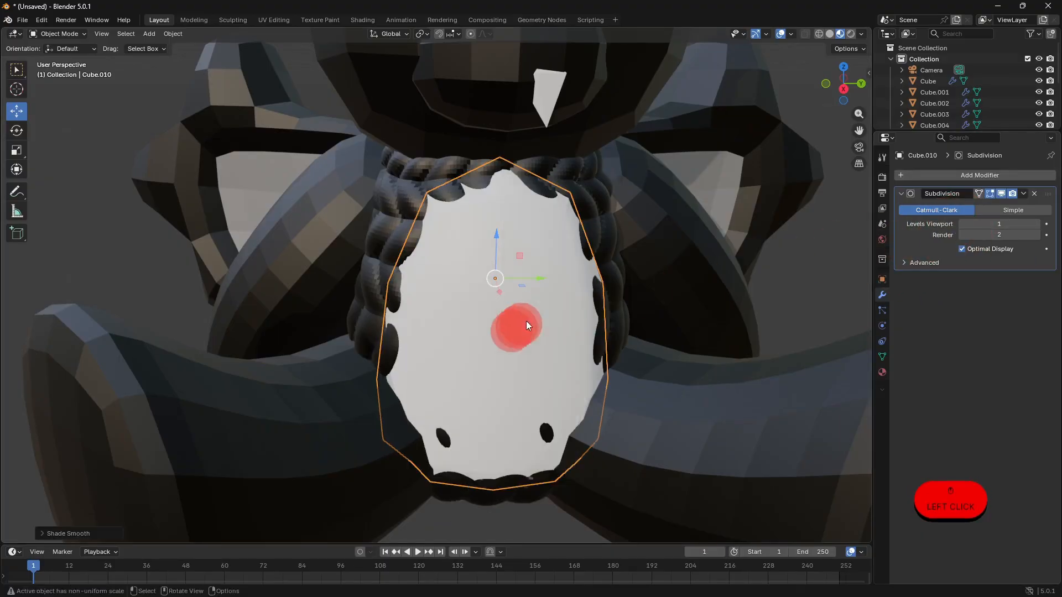
Select the mirrored legs and add a Displace modifier to them.
middle_click_drag(526, 321, 563, 372)
left_click_drag(648, 333, 655, 336)
left_click(668, 482)
scroll(670, 482, "down", 3)
left_click(672, 494)
middle_click_drag(592, 490, 590, 413)
scroll(546, 390, "up", 2)
scroll(573, 394, "down", 3)
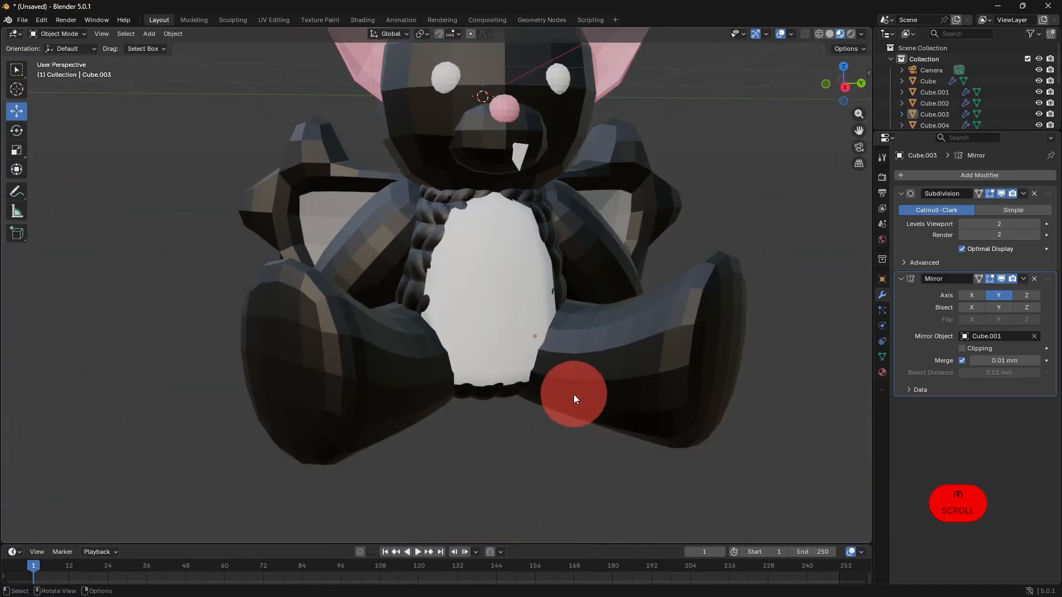
left_click(573, 394)
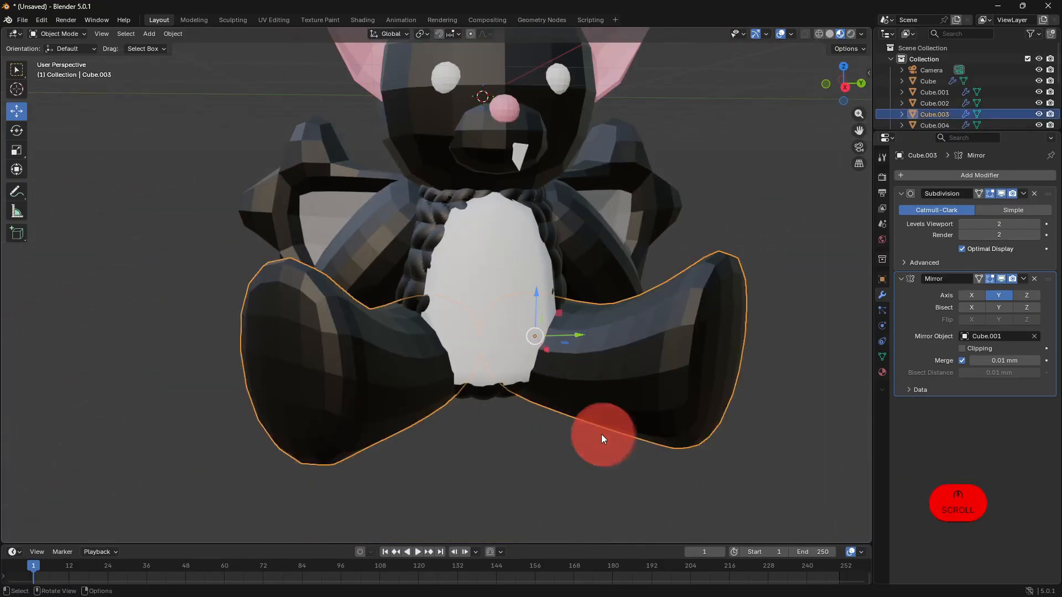
left_click(945, 169)
left_click(888, 200)
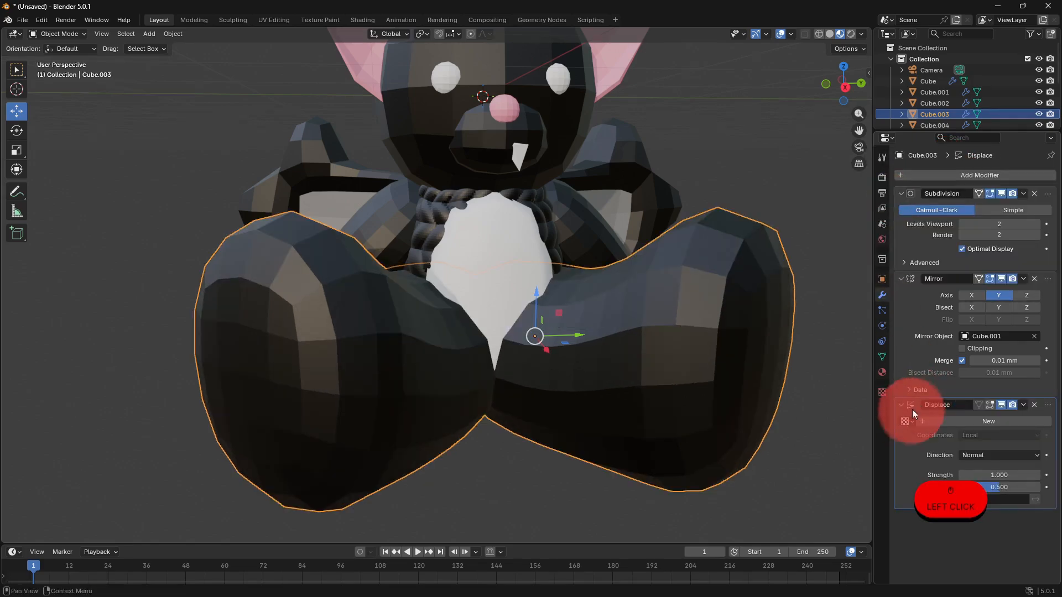
Assign the existing knitted texture to the legs' Displace modifier, with UV coordinates and a strength of 0.1.
left_click(907, 420)
left_click(920, 440)
left_click(968, 435)
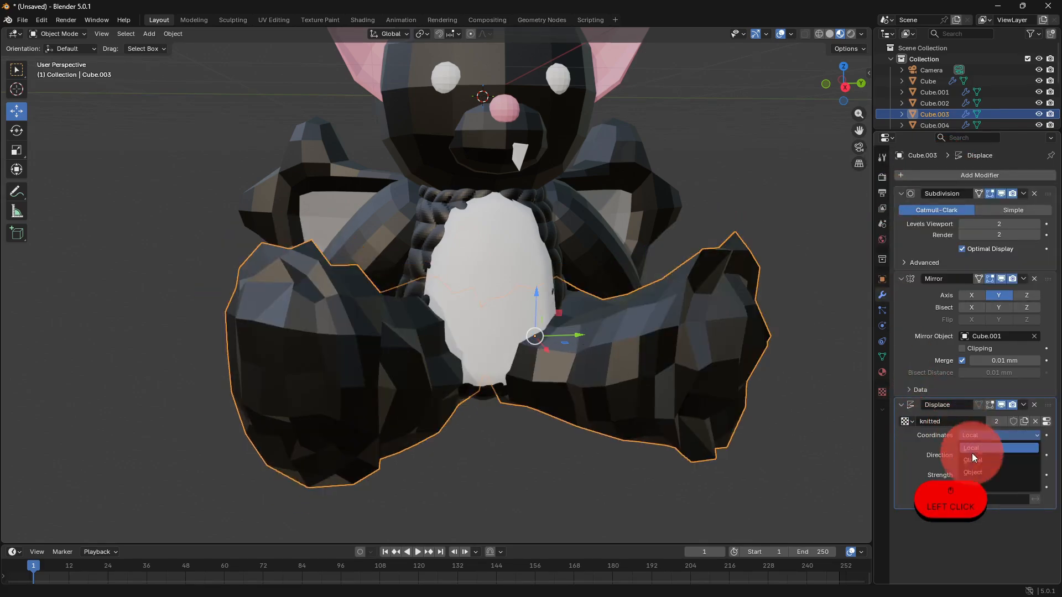
left_click(972, 450)
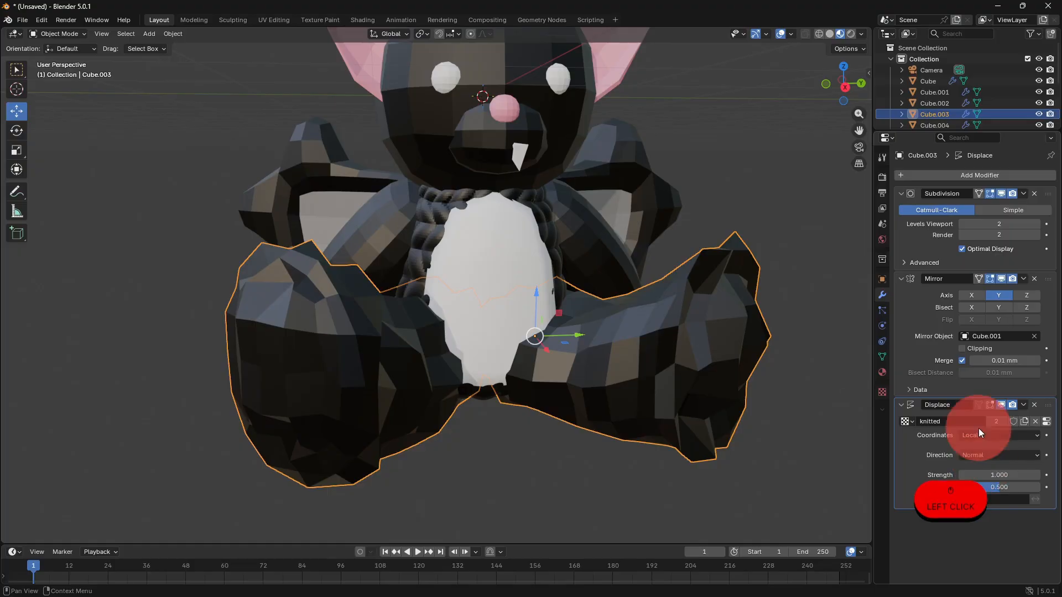
left_click(979, 431)
left_click(933, 450)
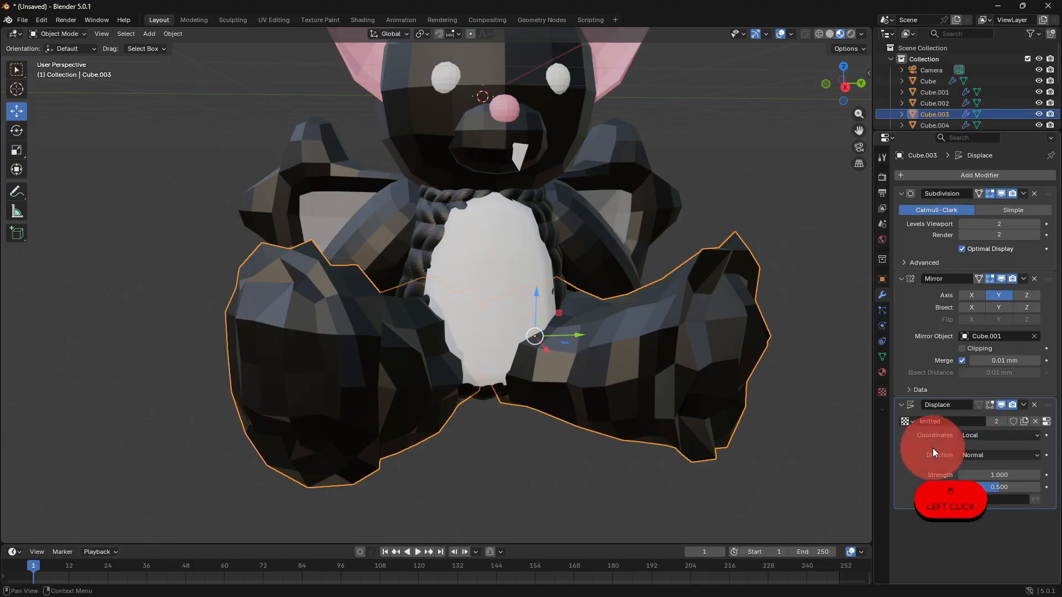
left_click(973, 436)
left_click(999, 483)
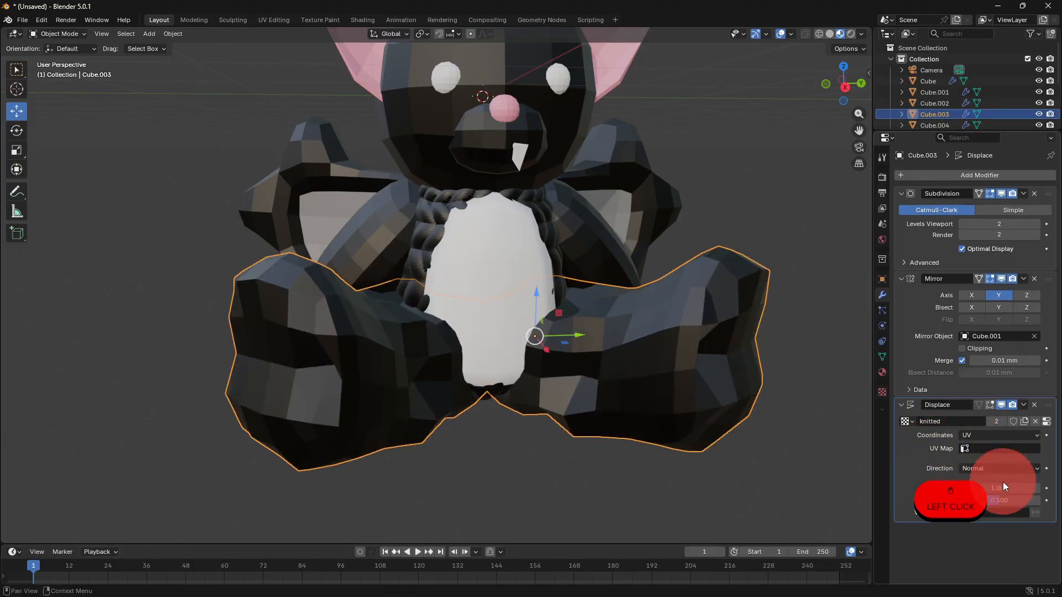
type("0.1")
key("Return")
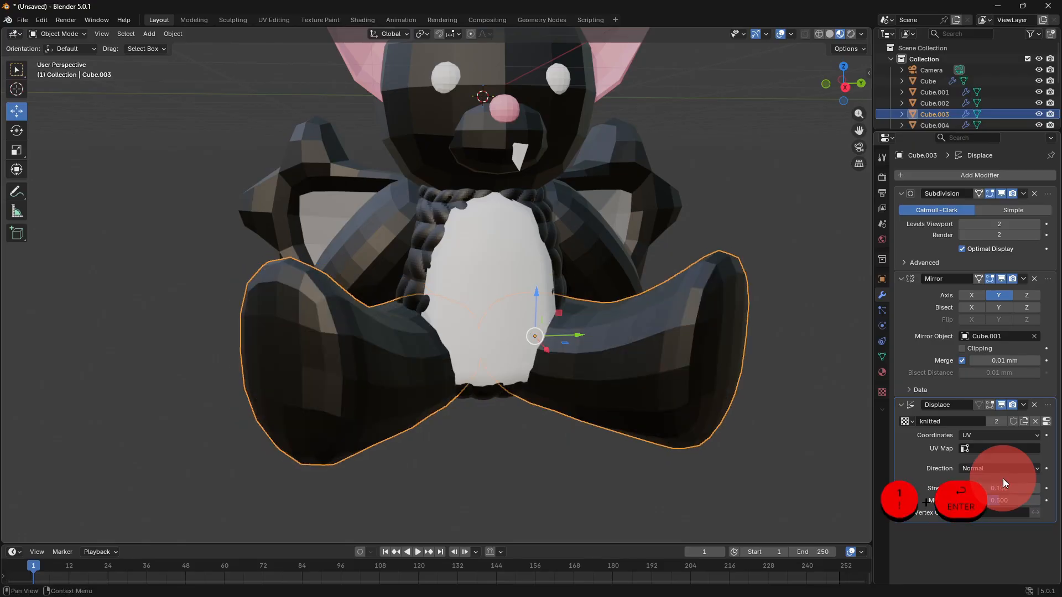
Raise the legs' Subdivision viewport level to 5 and check the knit pattern along the side of the leg.
left_click(1037, 224)
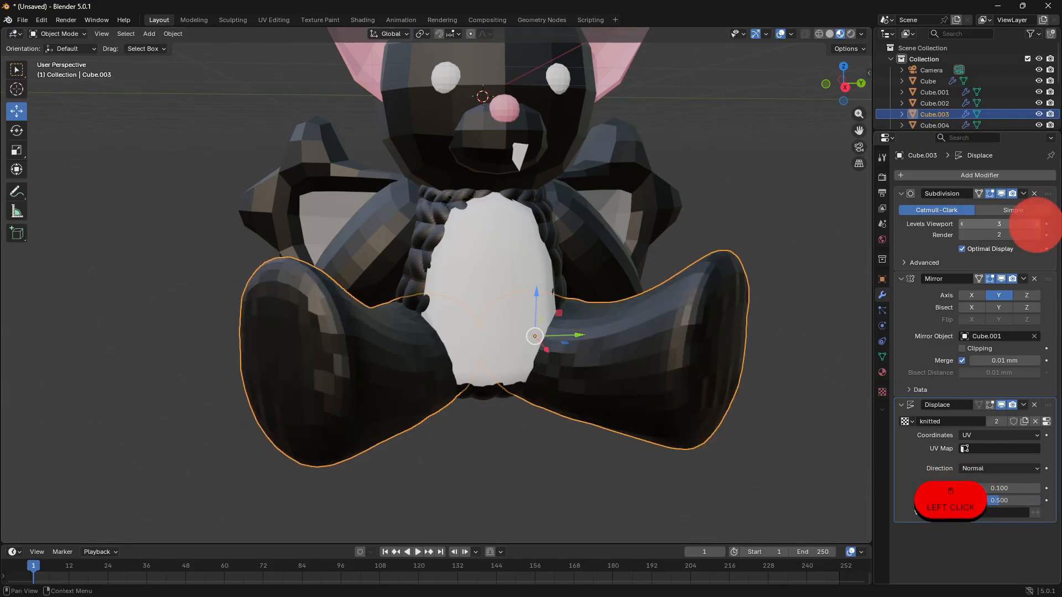
left_click(1036, 224)
left_click(1037, 224)
middle_click_drag(636, 352, 409, 380)
scroll(486, 424, "up", 6)
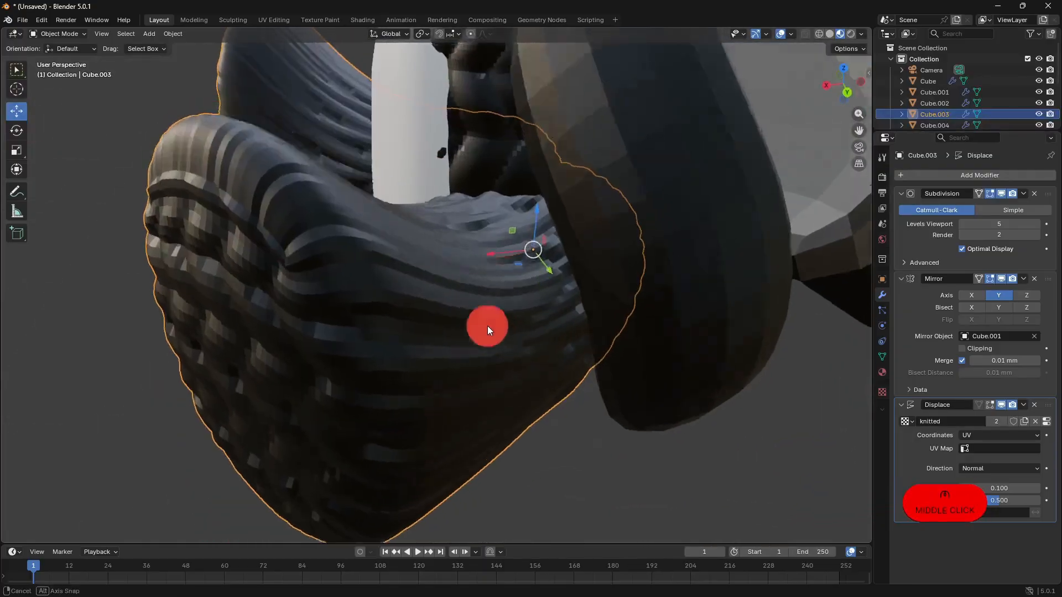
middle_click_drag(487, 326, 492, 322)
middle_click_drag(558, 291, 518, 291)
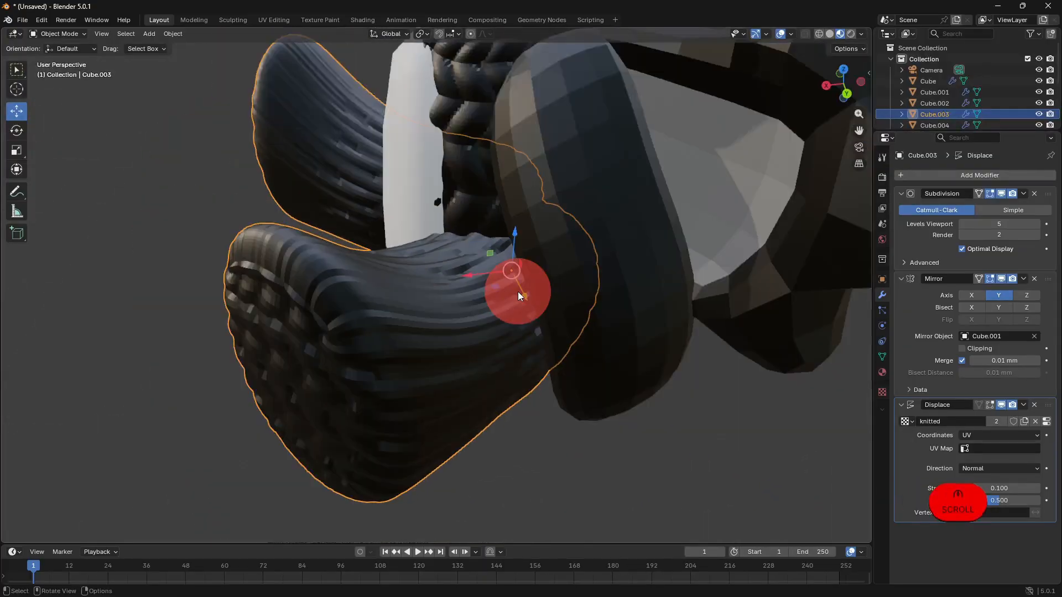
key("Tab")
key("a")
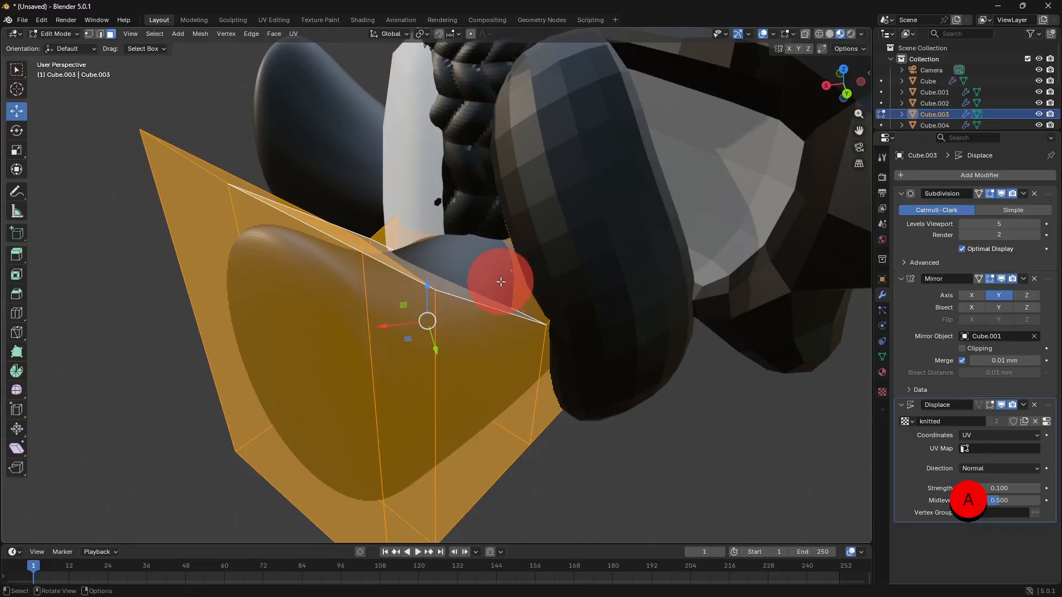
key("Tab")
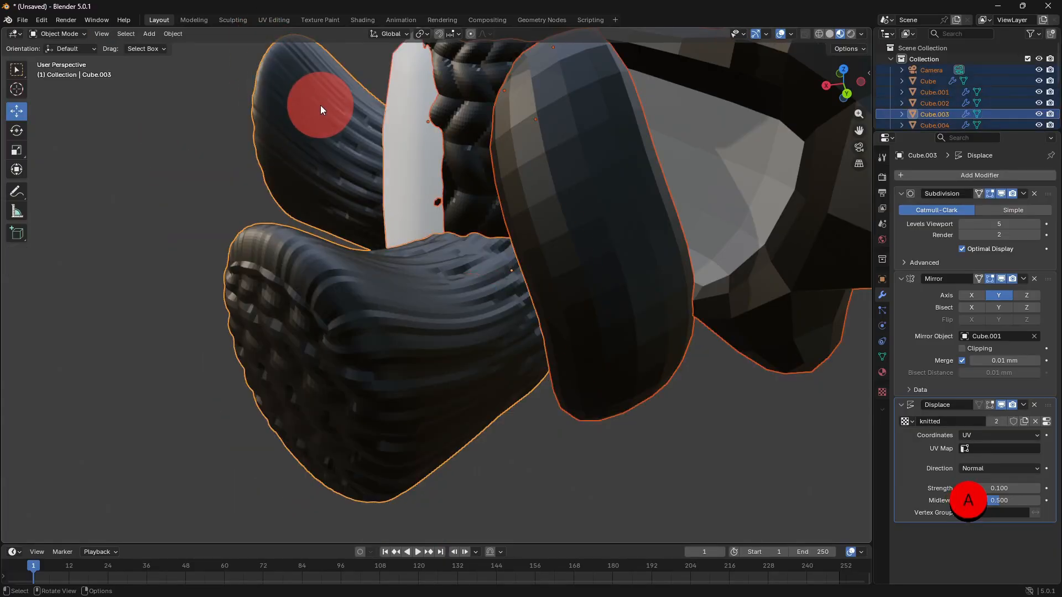
left_click(430, 355)
Unwrap all faces of the leg mesh with Smart UV Project, using an island margin of 0.2, and return to Object Mode.
key("Tab")
left_click(536, 444)
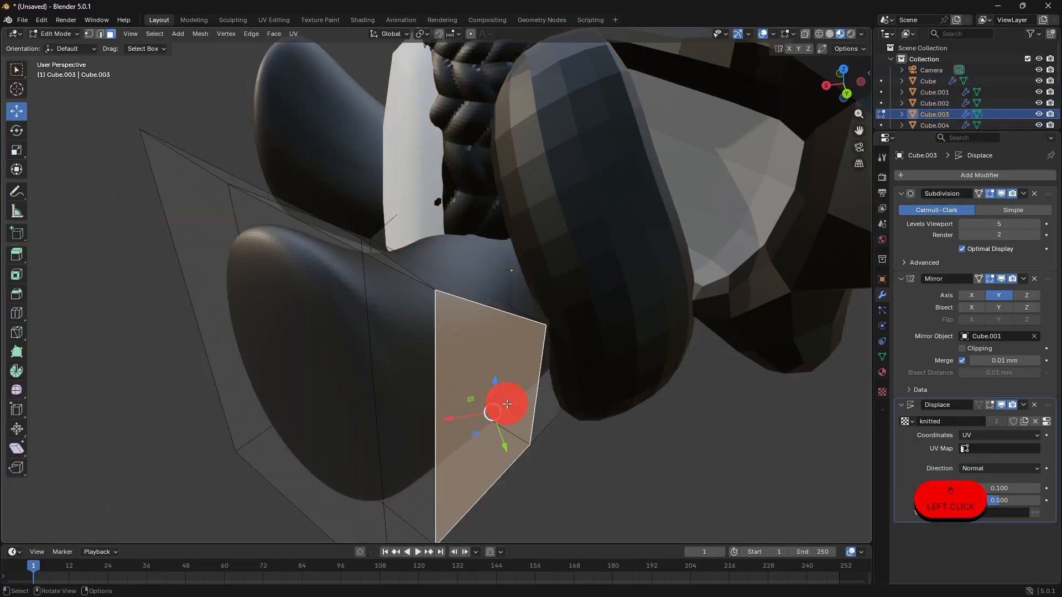
key("a")
left_click(290, 34)
left_click(350, 83)
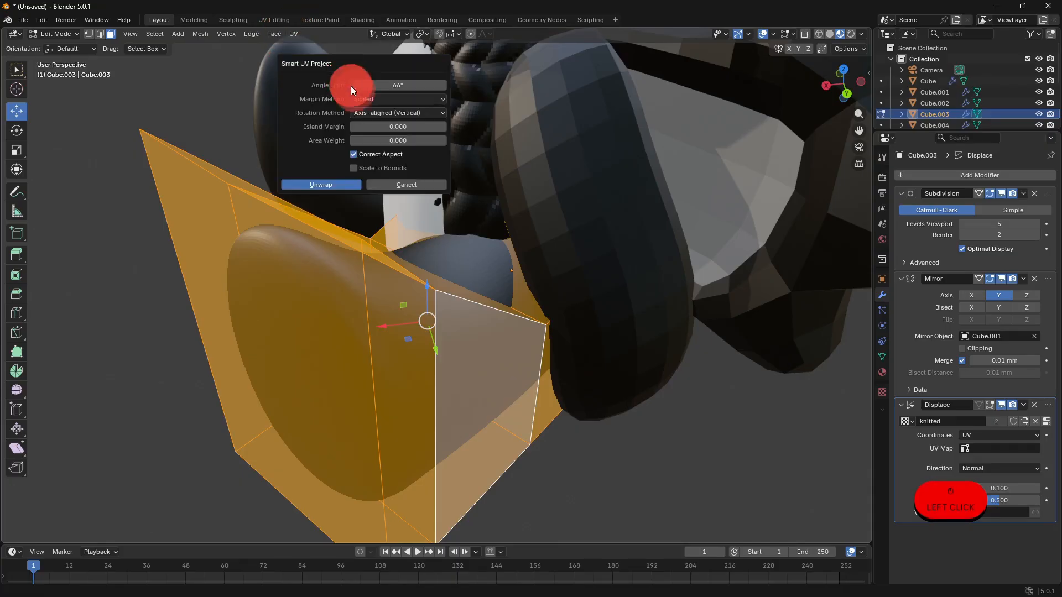
left_click(403, 127)
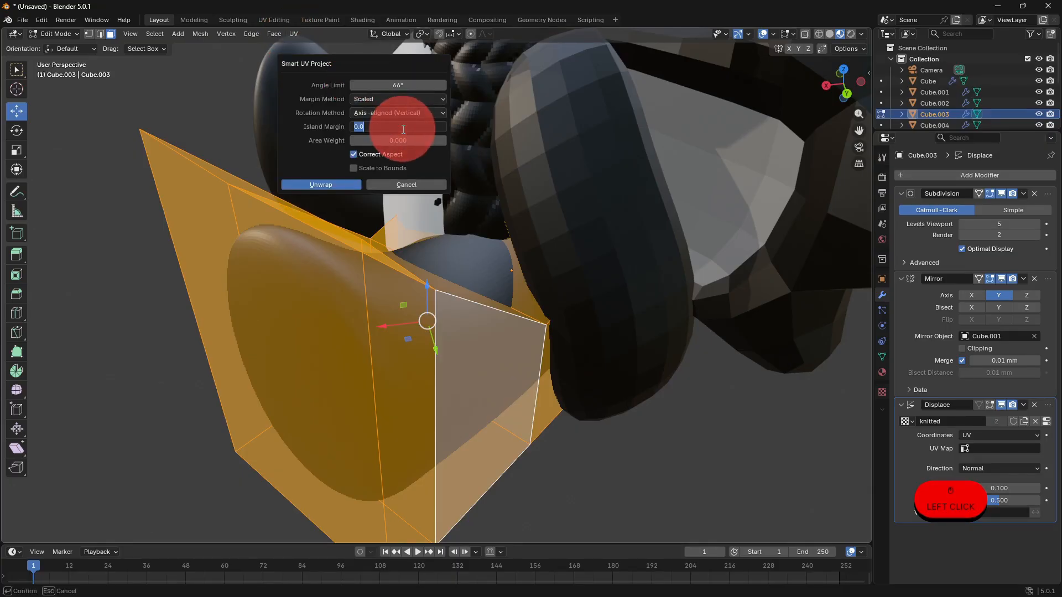
type("0.2")
left_click(310, 185)
key("Tab")
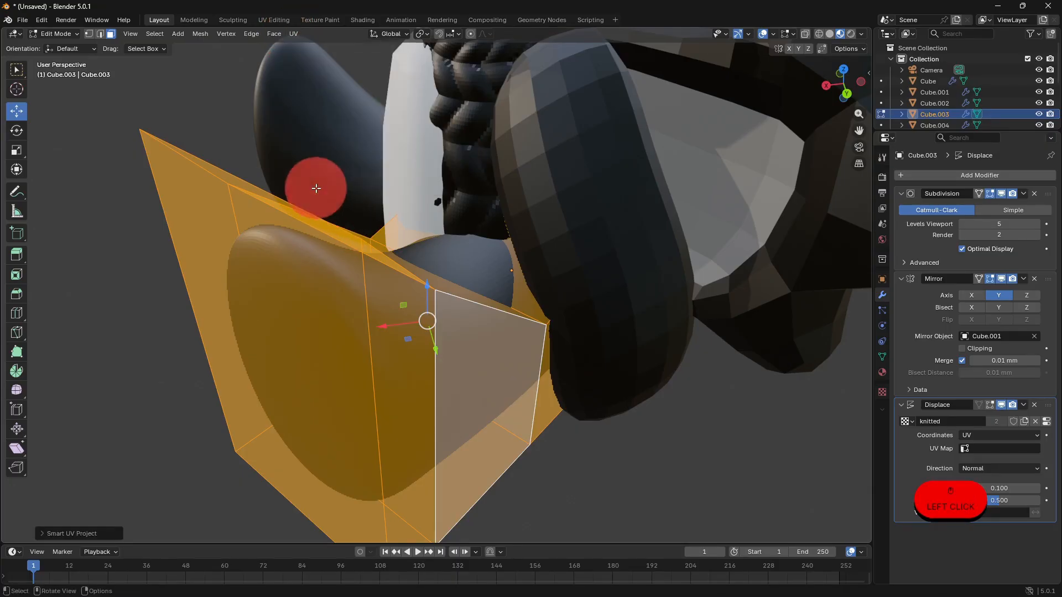
Select the arm, enter Edit Mode and slightly move the face at its lower end.
middle_click_drag(224, 231, 546, 256)
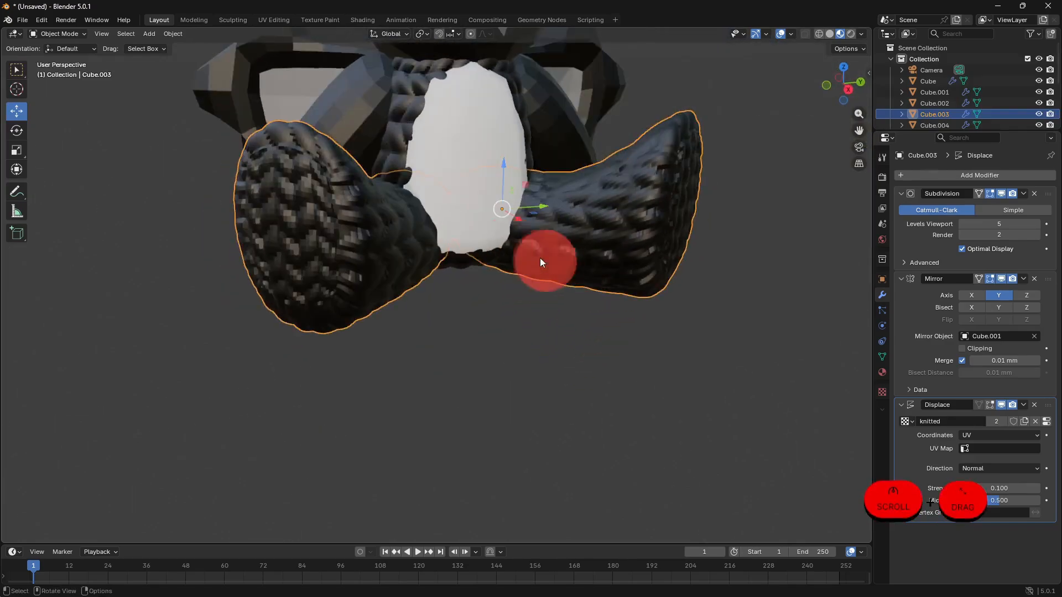
scroll(602, 311, "down", 2)
middle_click_drag(602, 311, 523, 270)
left_click(523, 271)
scroll(553, 298, "up", 3)
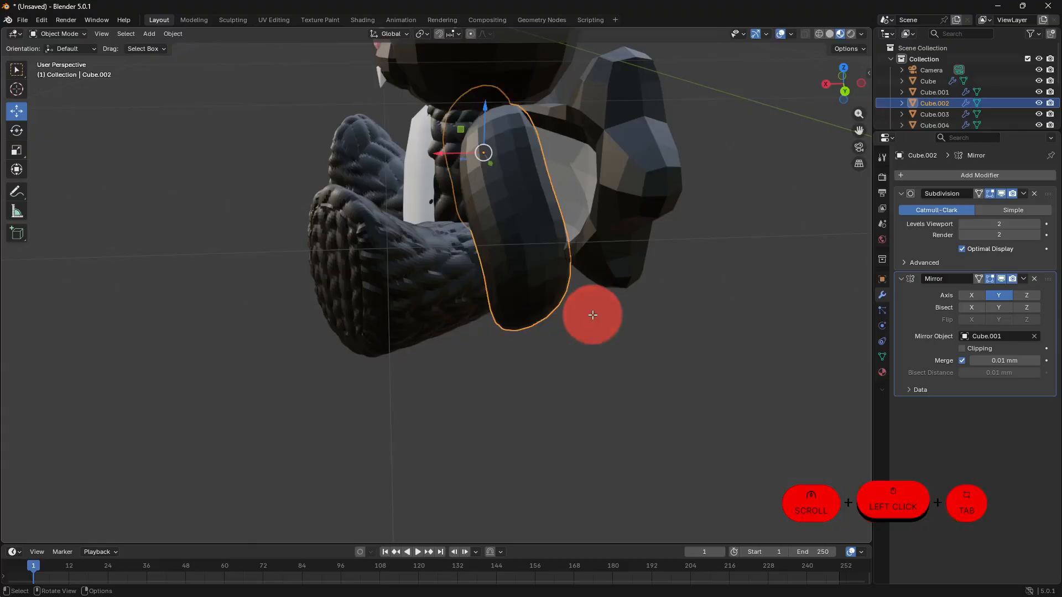
key("Tab")
scroll(599, 294, "up", 2)
middle_click_drag(599, 295, 573, 332)
left_click(565, 229)
mouse_move(574, 330)
left_mouse_down()
mouse_move(576, 303)
mouse_move(576, 331)
left_mouse_up()
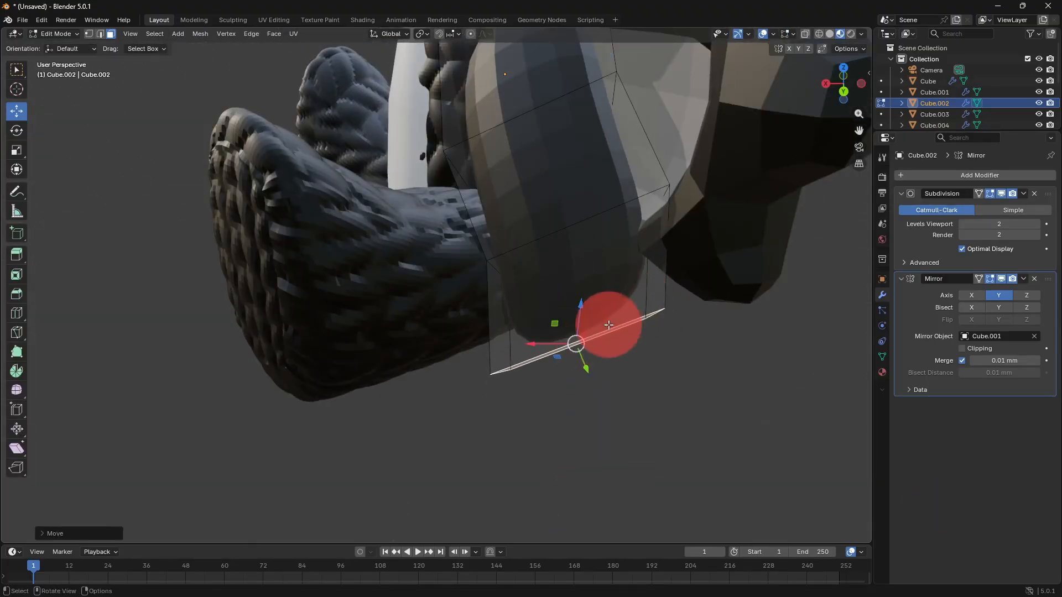
Move the edge loop above the arm's lower end forward toward the leg, then leave Edit Mode and deselect the arm.
middle_click_drag(607, 324, 642, 310)
left_click(100, 34)
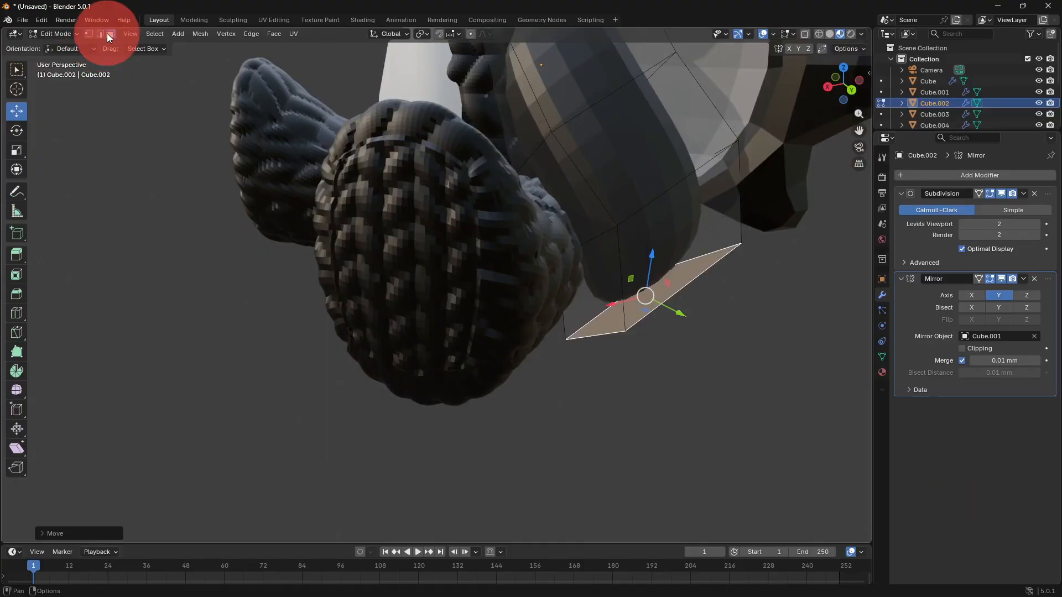
left_click(598, 181, "alt")
middle_click_drag(630, 203, 555, 280)
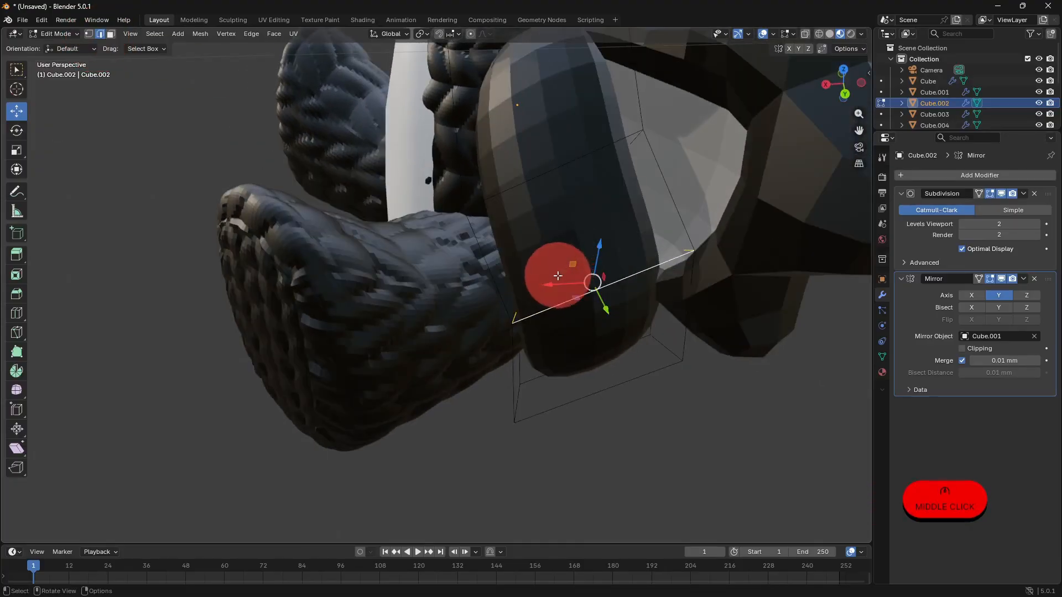
left_click_drag(555, 280, 521, 293)
key("Tab")
left_click(638, 421)
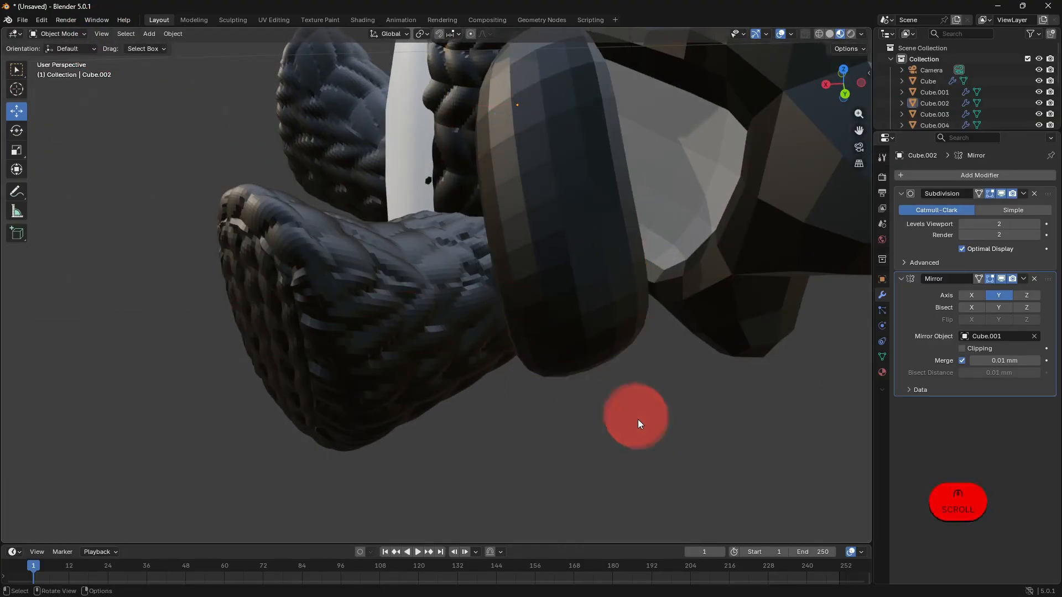
Add a Displace modifier to the arms, using the existing knitted texture and UV coordinates.
scroll(639, 421, "down", 4)
left_click(505, 323)
middle_click_drag(504, 324, 569, 301)
left_click(968, 176)
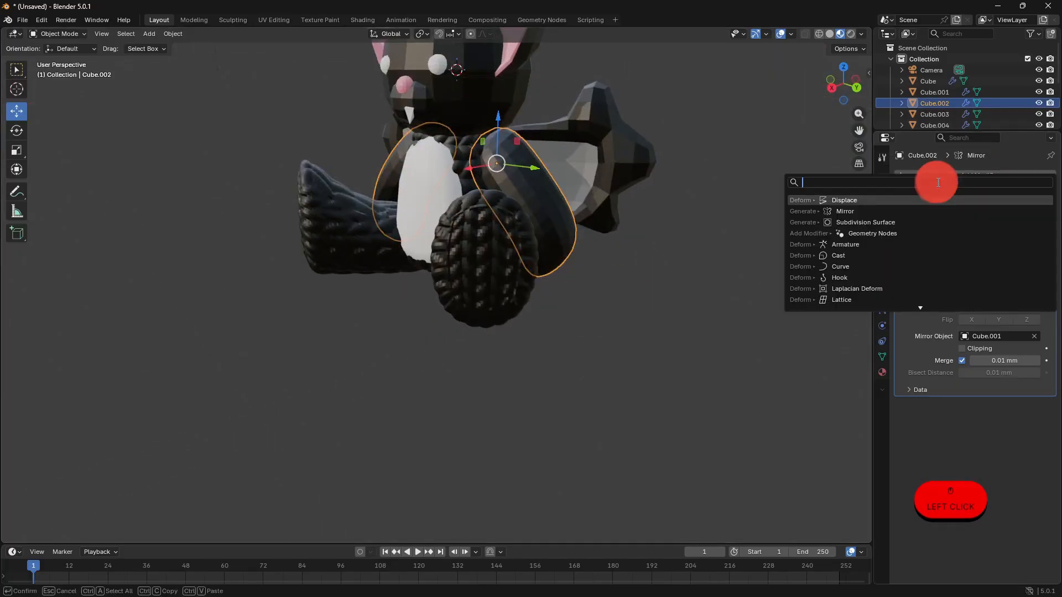
left_click(871, 200)
left_click(914, 421)
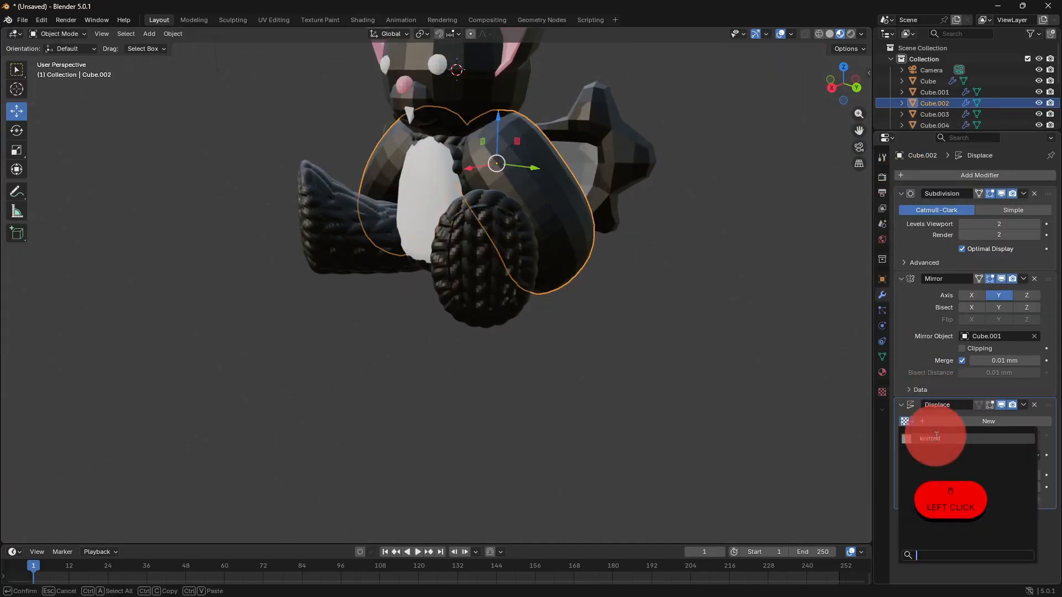
left_click(937, 427)
left_click(991, 439)
left_click(994, 485)
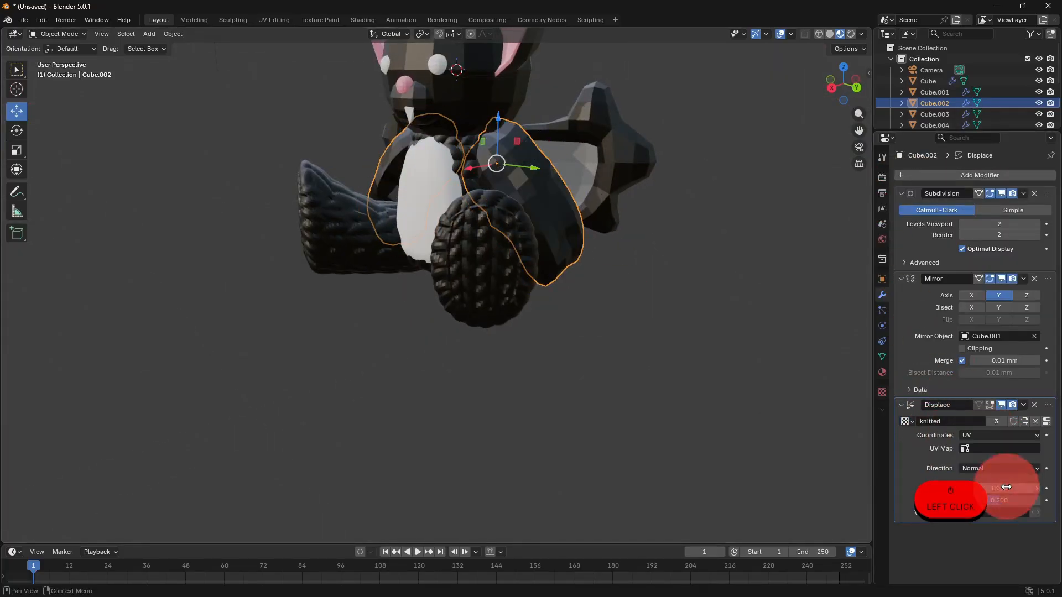
Set the arms' Displace strength to 0.1 and raise their Subdivision viewport level to 5.
key("Return")
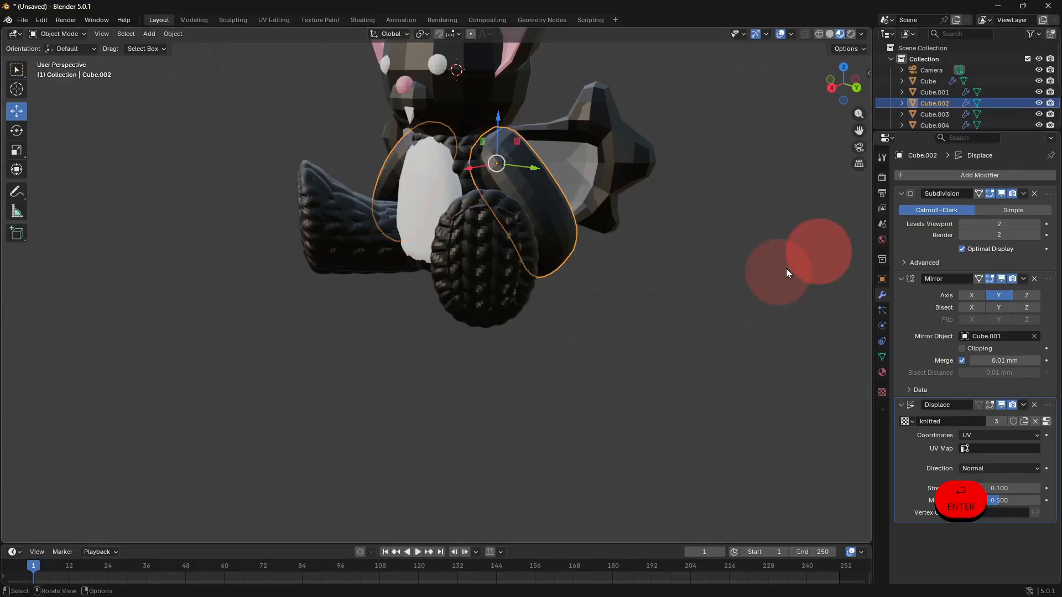
left_click(1038, 224)
left_click(1037, 225)
left_click(1038, 224)
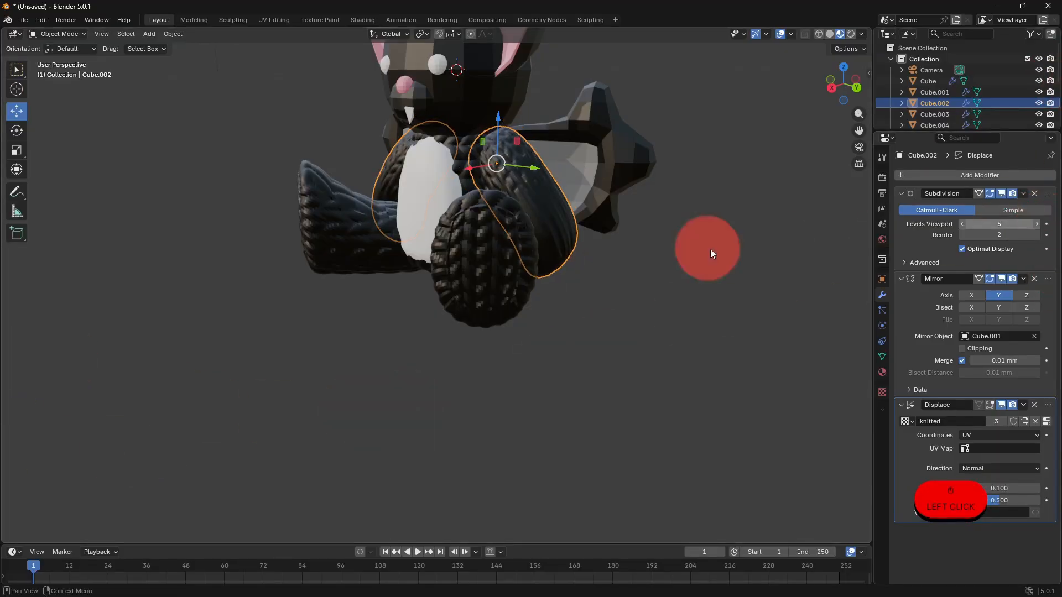
Unwrap all faces of the arm mesh with Smart UV Project, using an island margin of 0.2, and return to Object Mode.
middle_click_drag(710, 249, 643, 367, "shift")
key("Tab")
key("a")
scroll(649, 347, "up", 3)
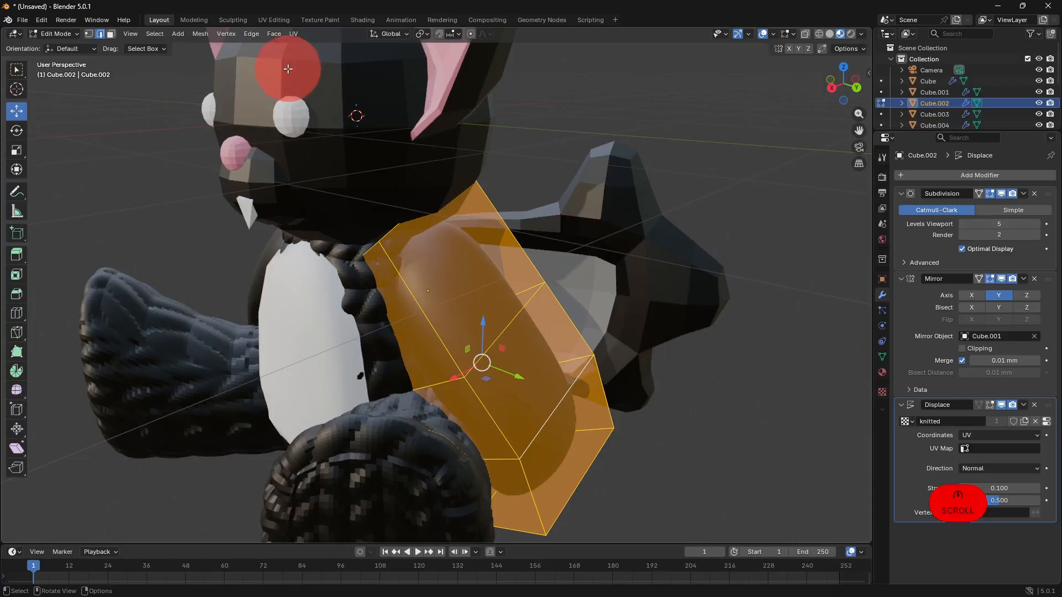
left_click(293, 33)
left_click(332, 79)
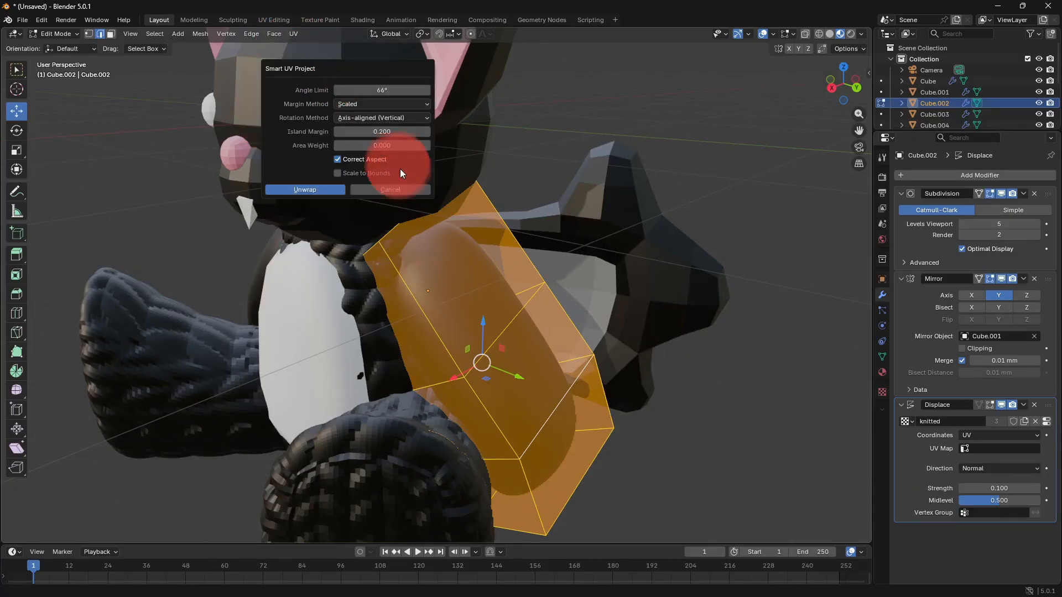
left_click(318, 189)
key("Tab")
Add a Displace modifier to the head, using the existing knitted texture and UV coordinates.
middle_click_drag(712, 403, 714, 360)
scroll(481, 384, "down", 5)
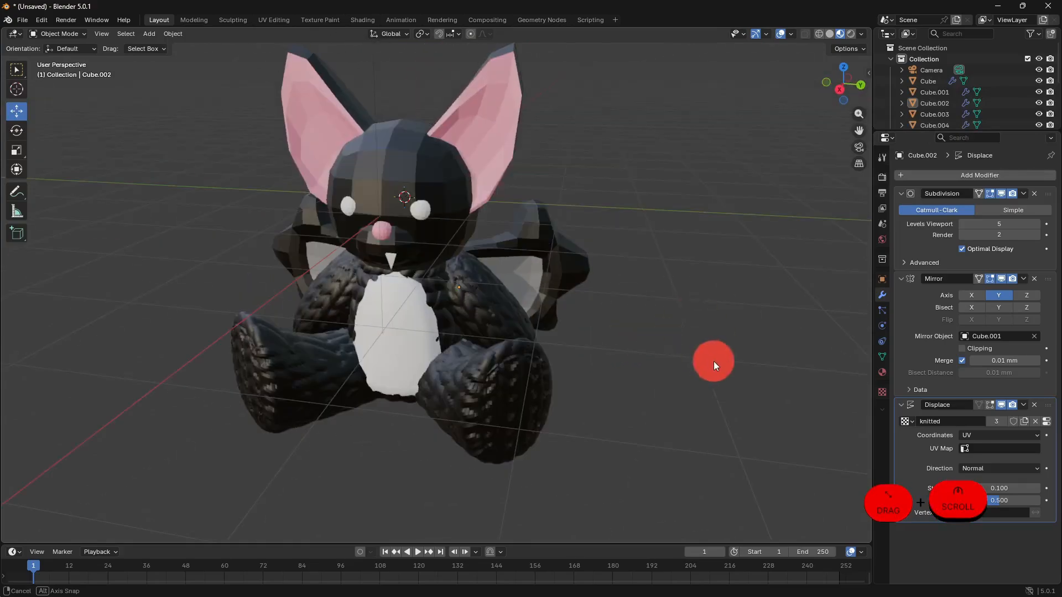
left_click(400, 145)
middle_click_drag(510, 176, 578, 197)
scroll(578, 197, "up", 2)
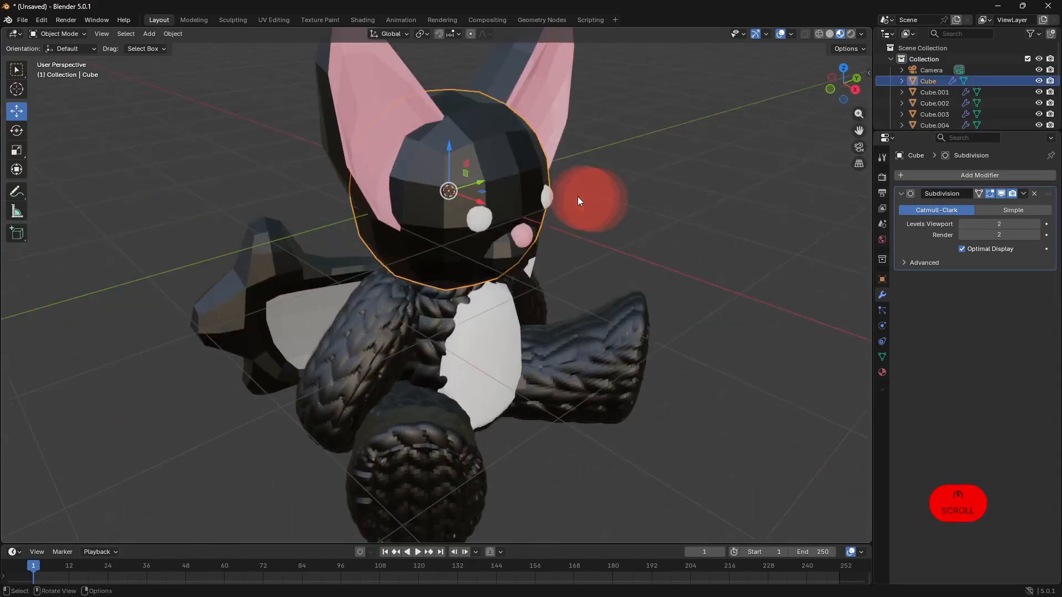
left_click(941, 175)
left_click(933, 296)
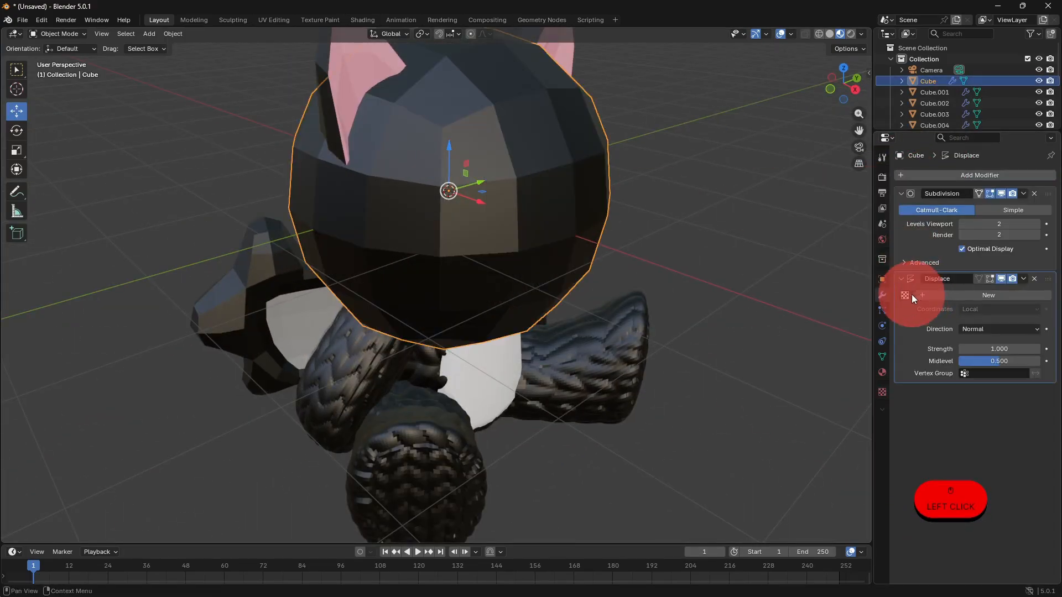
left_click(910, 295)
left_click(931, 316)
left_click(977, 310)
left_click(983, 359)
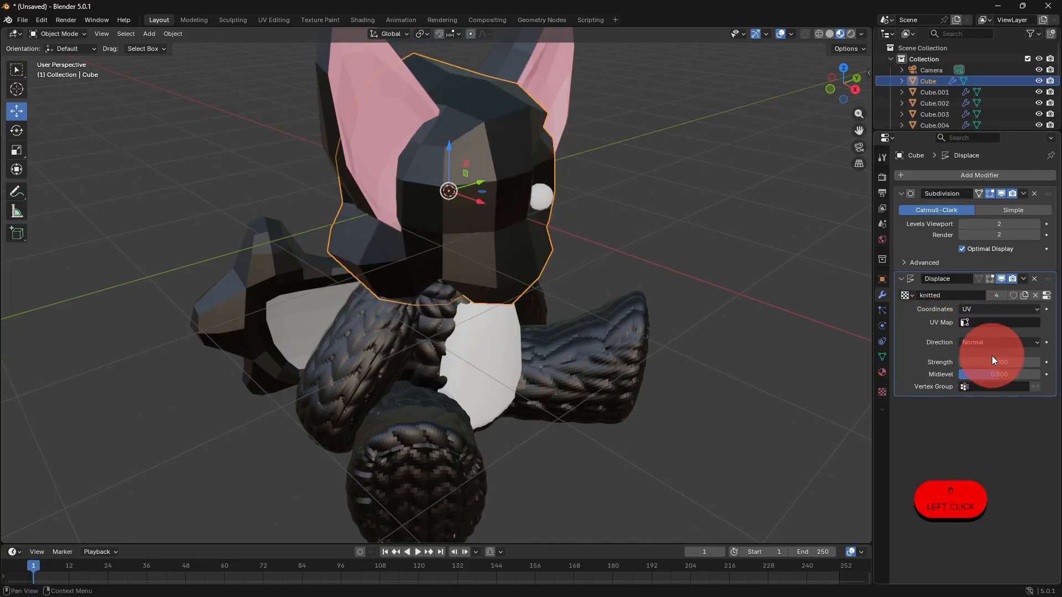
Set the head's Displace strength to 0.1 and raise its Subdivision viewport level to 5.
key("Return")
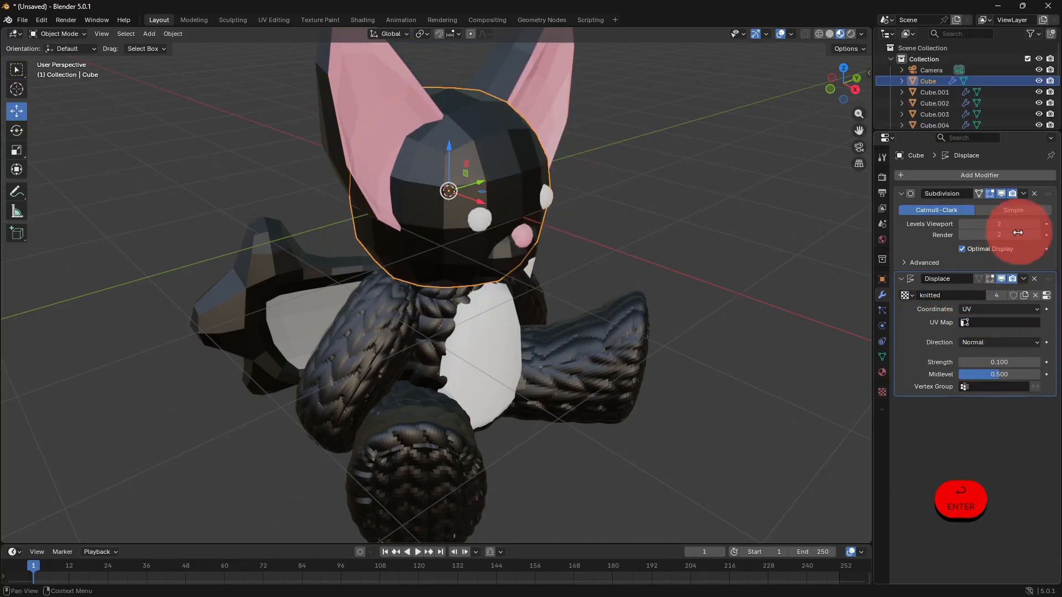
left_click(1035, 224)
left_click(1035, 224)
left_click(1035, 224)
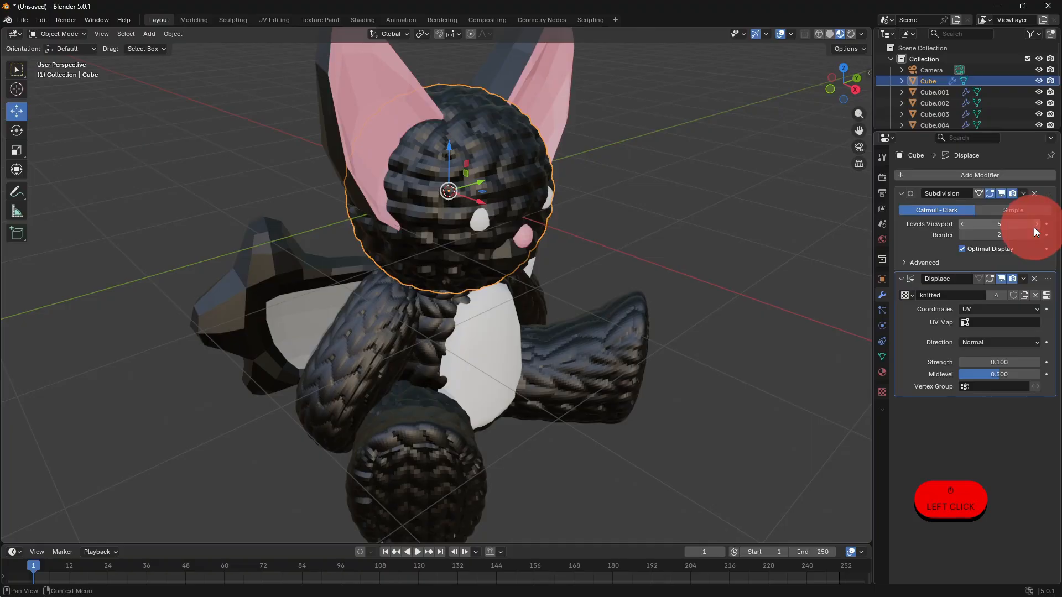
Scale the head down slightly.
key("s")
left_click(685, 236)
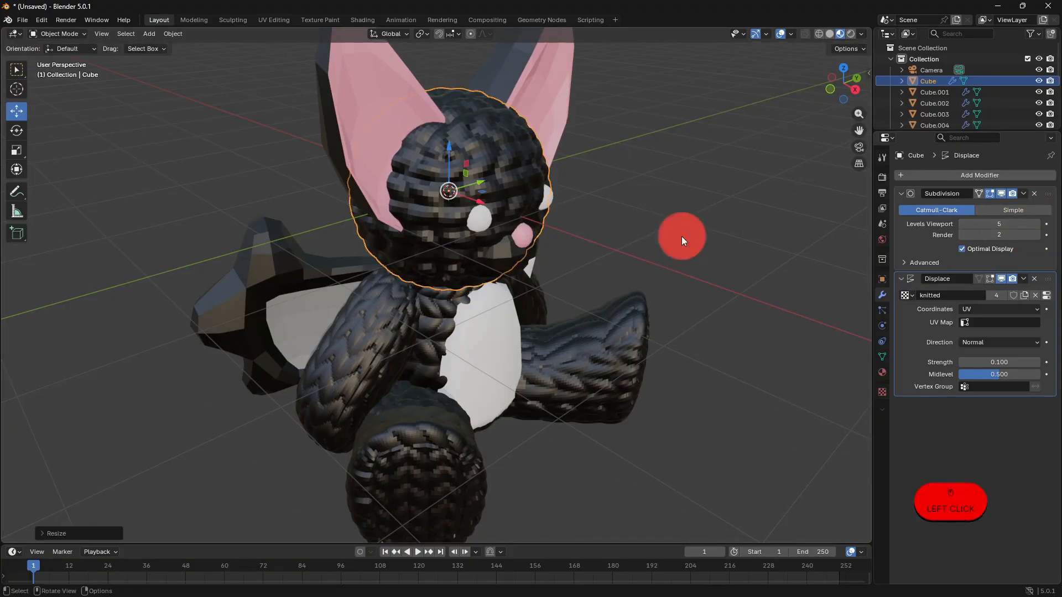
left_click(682, 237)
middle_click_drag(682, 237, 498, 188)
left_click(446, 180)
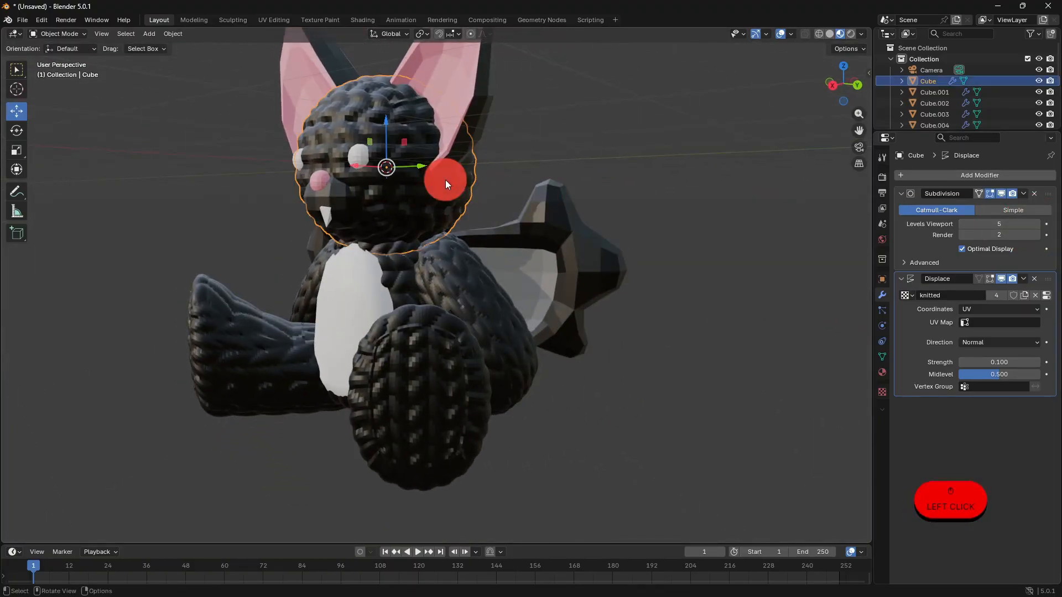
Compare the head's knit pattern at Subdivision viewport levels 5 and 6, and leave the level at 6.
left_click(1033, 223)
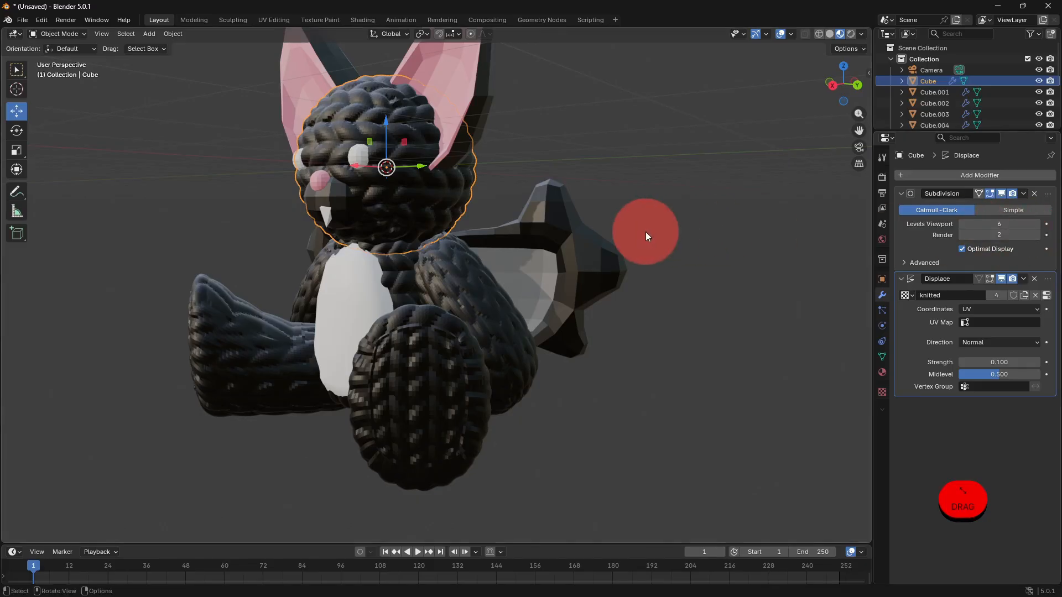
middle_click_drag(645, 231, 802, 238)
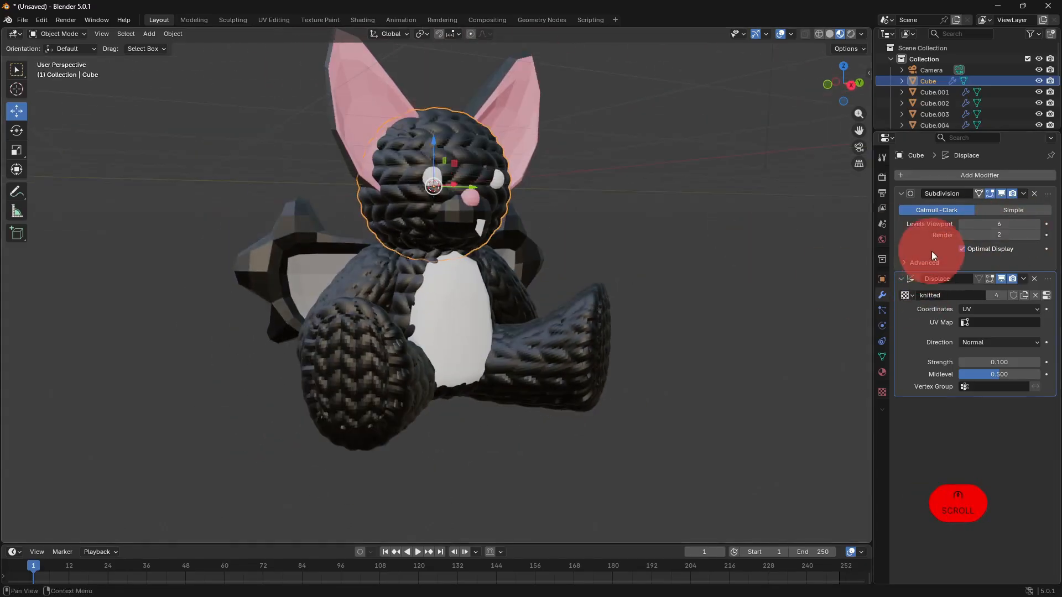
left_click(958, 224)
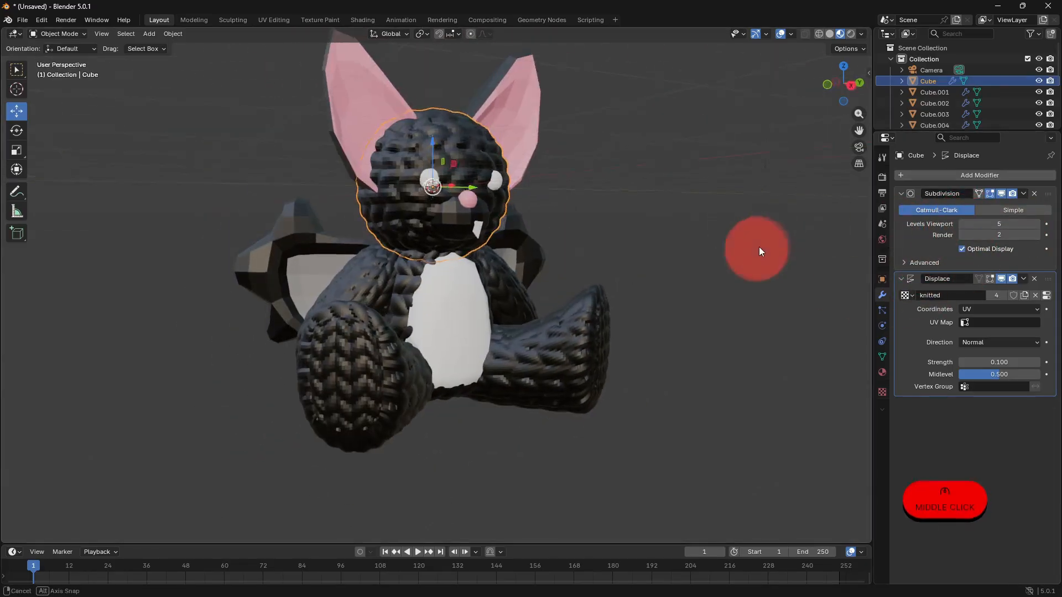
scroll(734, 273, "up", 5)
middle_click_drag(731, 274, 715, 407, "shift")
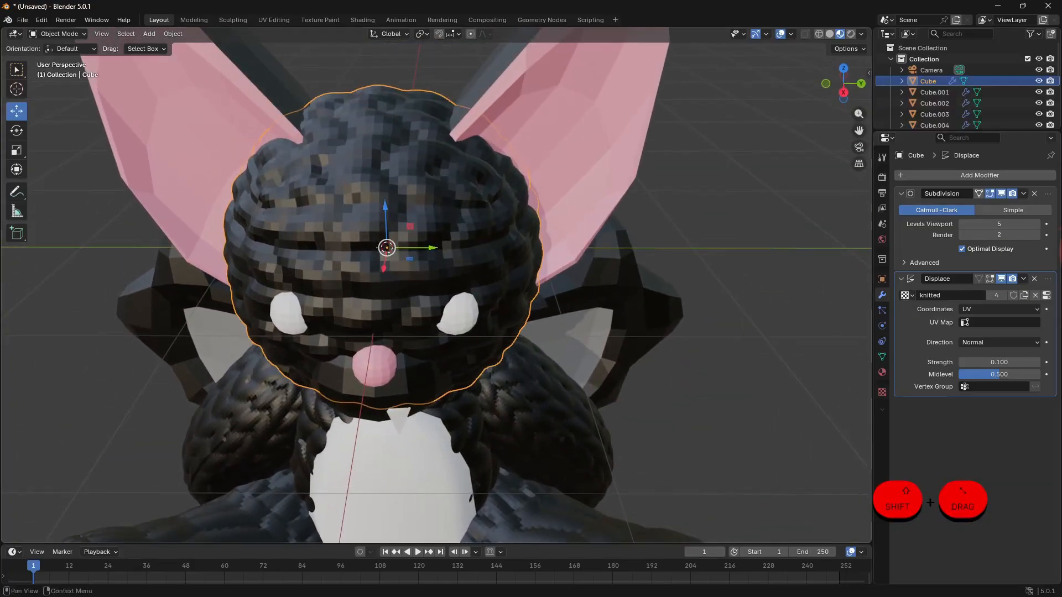
left_click(1037, 227)
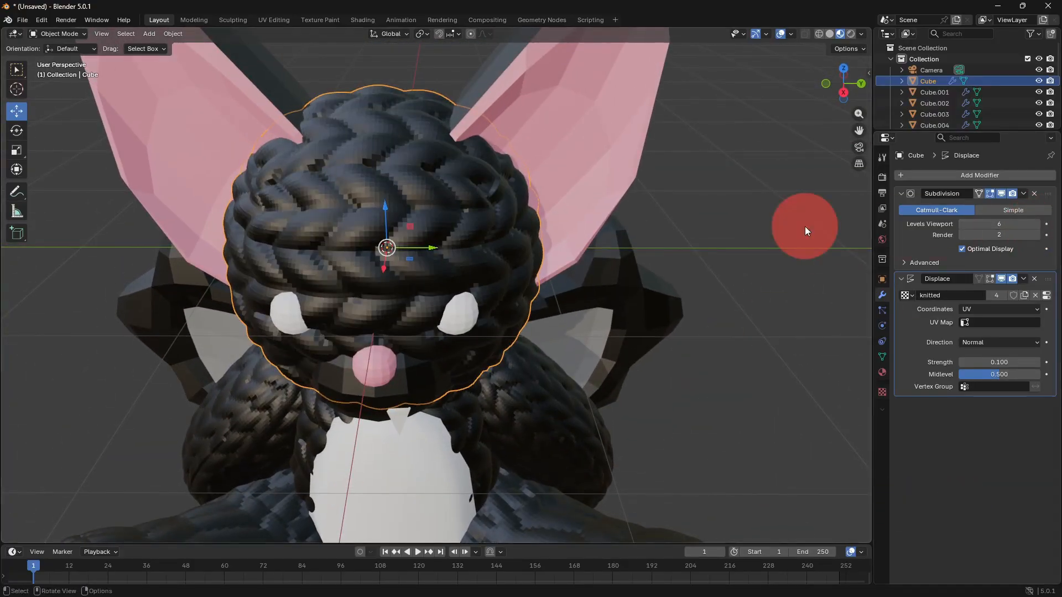
Add a Displace modifier to the ears, using the existing knitted texture and UV coordinates.
middle_click_drag(805, 227, 363, 179)
scroll(474, 257, "down", 2)
left_click(363, 179)
middle_click_drag(506, 226, 871, 214)
left_click(967, 174)
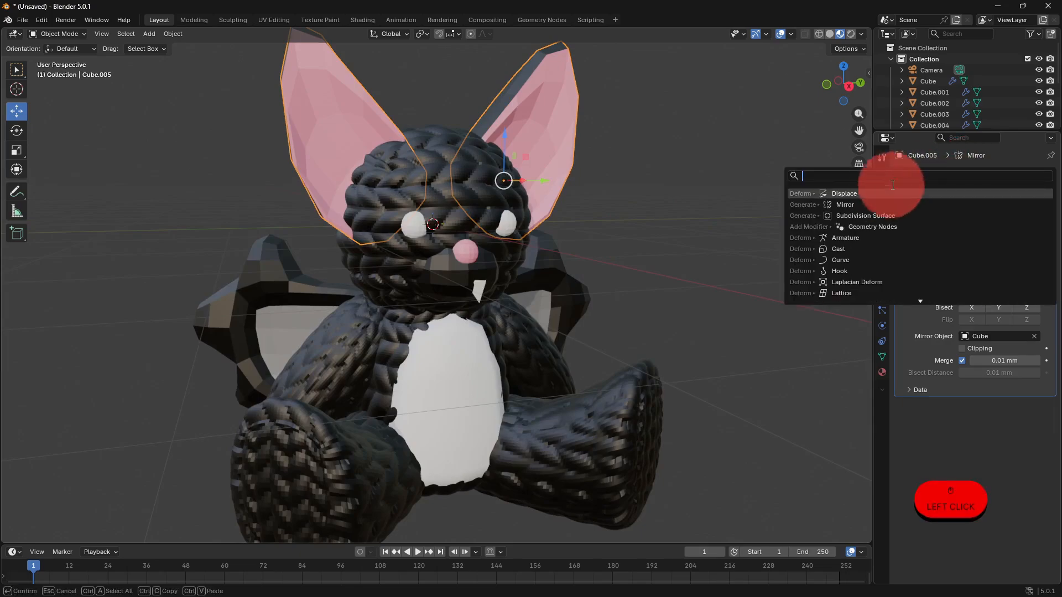
left_click(872, 193)
left_click(908, 422)
left_click(927, 446)
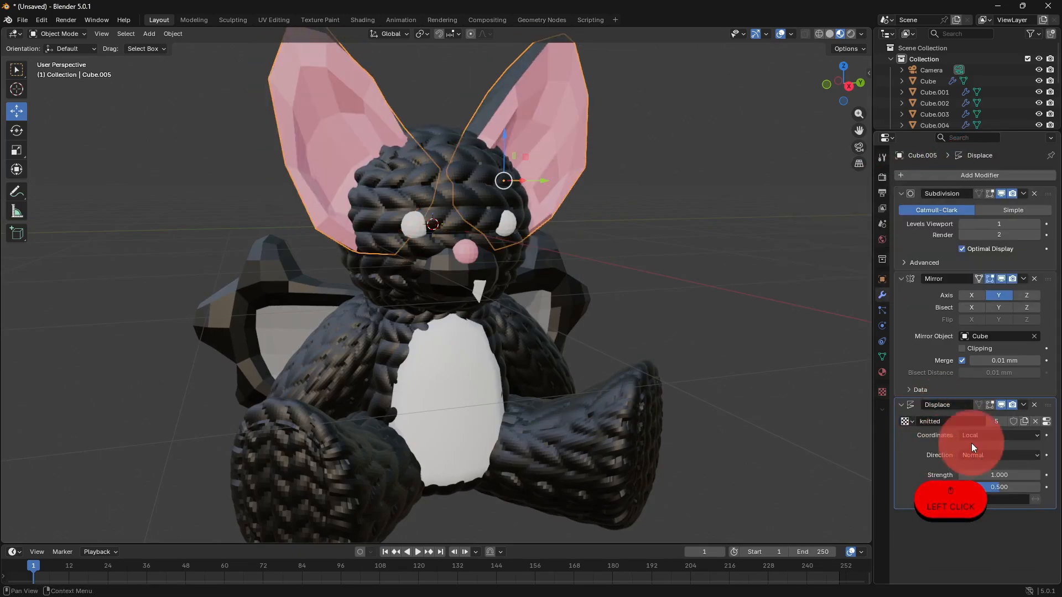
left_click(974, 434)
left_click(978, 481)
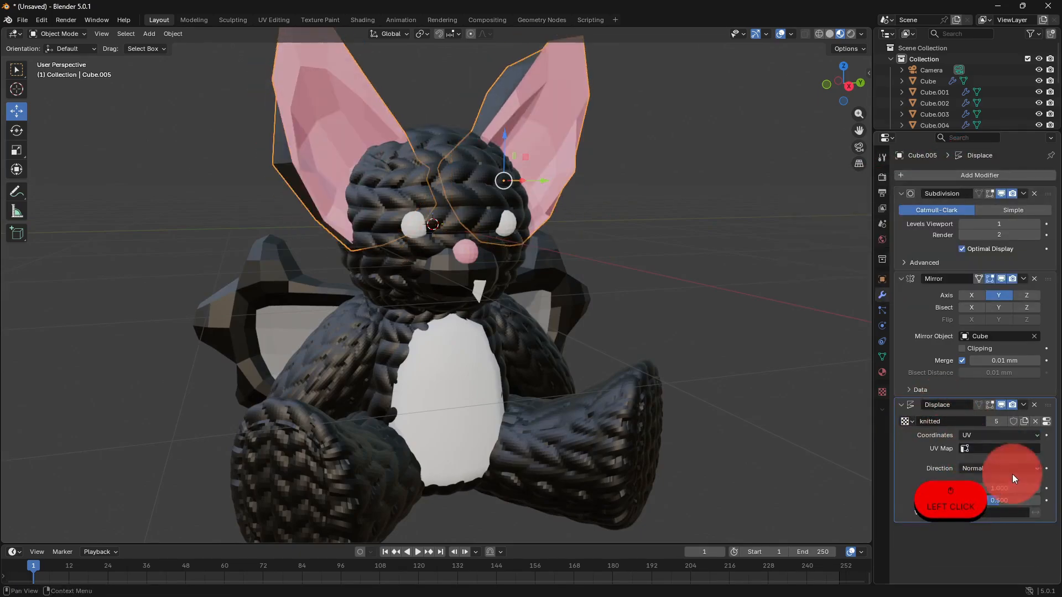
Set the ears' Displace strength to 0.1 and raise their Subdivision viewport level to 5.
left_click(1003, 488)
type(".1")
key("Return")
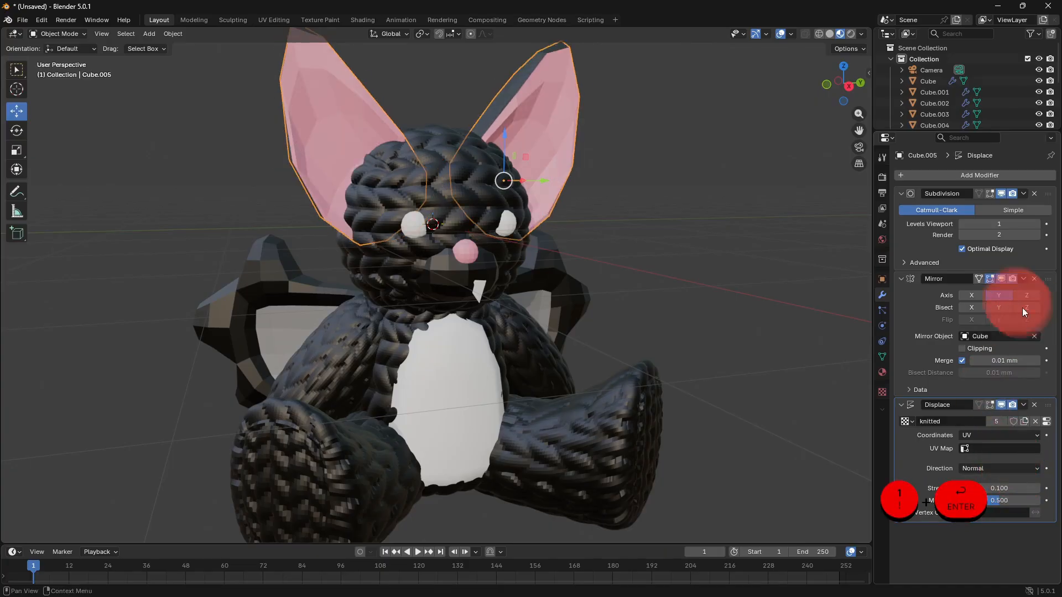
left_click(1037, 224)
left_click(1037, 224)
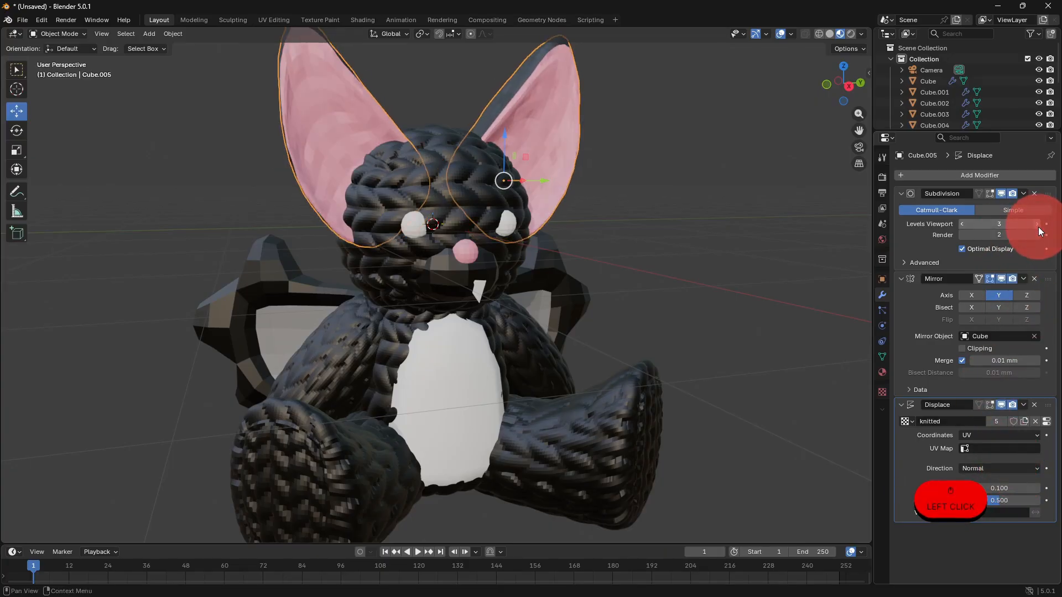
left_click(1038, 224)
left_click(1038, 224)
Unwrap all faces of the ear mesh with Smart UV Project, using an island margin of 0.2, and return to Object Mode.
middle_click_drag(852, 241, 542, 267)
key("Tab")
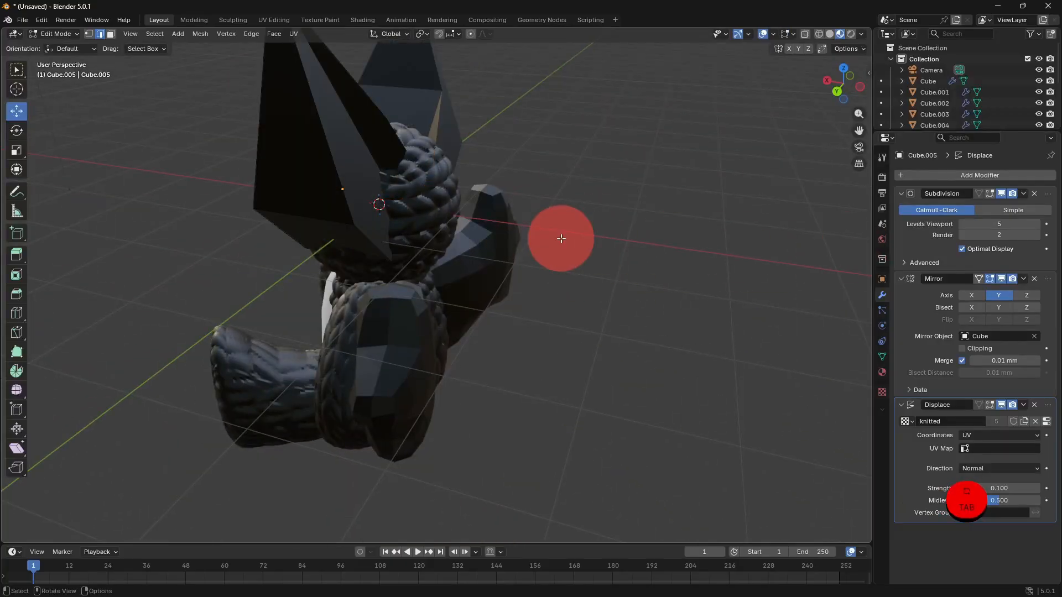
key("a")
left_click(292, 34)
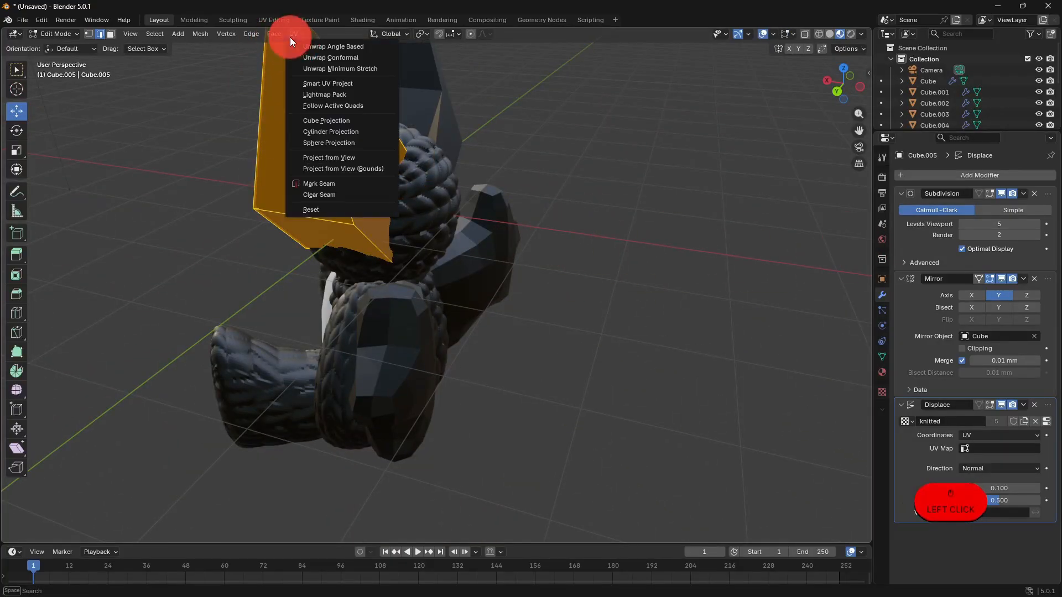
left_click(328, 84)
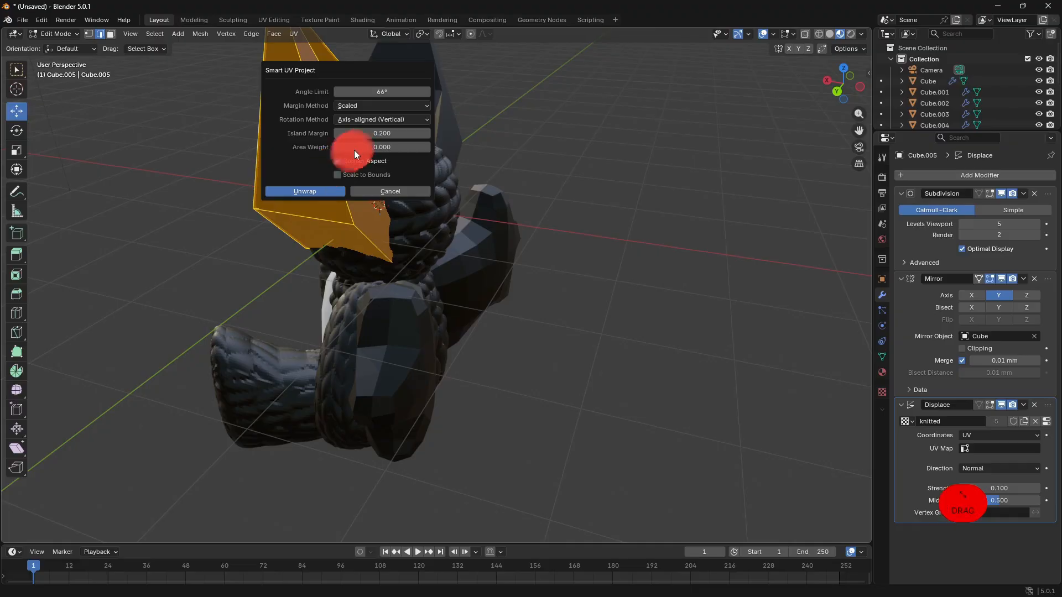
left_click(305, 191)
key("Tab")
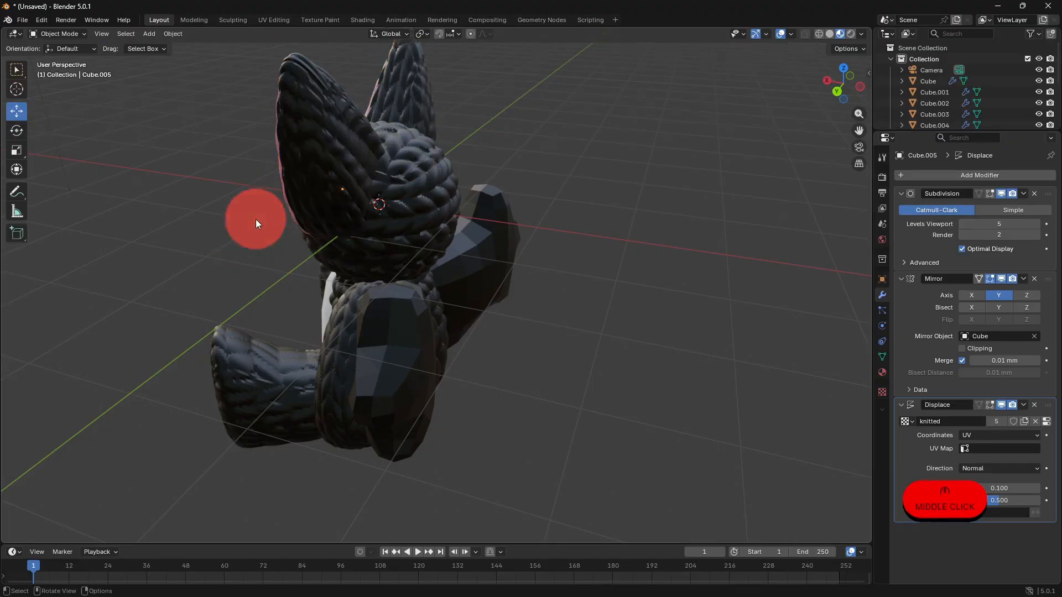
Add a Displace modifier to the wings on the back, using the existing knitted texture and UV coordinates.
middle_click_drag(256, 219, 480, 239)
scroll(480, 239, "down", 3)
middle_click_drag(582, 302, 553, 298)
scroll(655, 276, "up", 1)
scroll(654, 277, "up", 2)
left_click(526, 303)
left_click(937, 173)
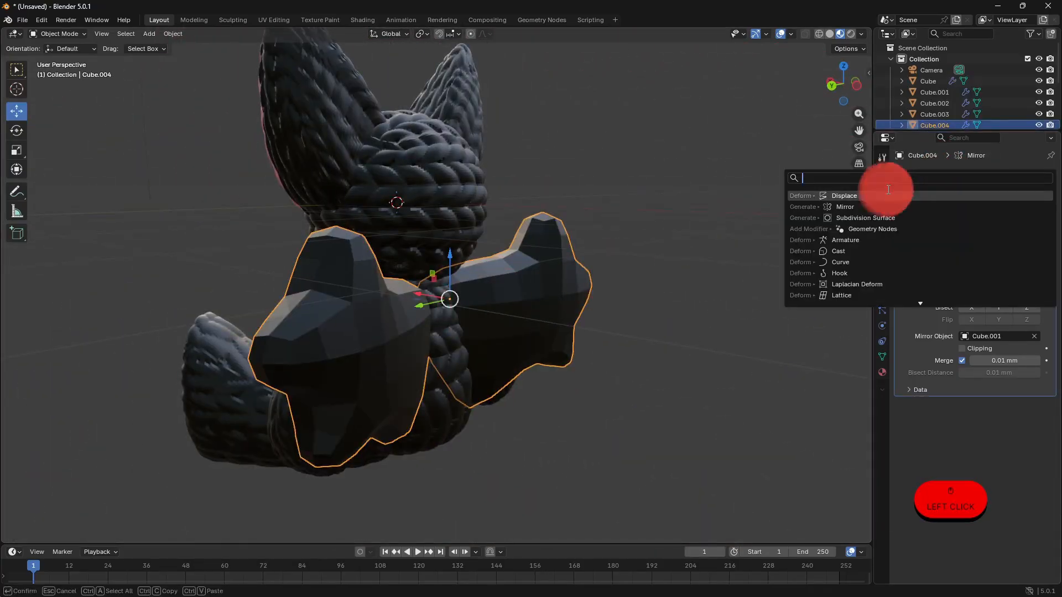
left_click(868, 196)
left_click(906, 422)
left_click(962, 440)
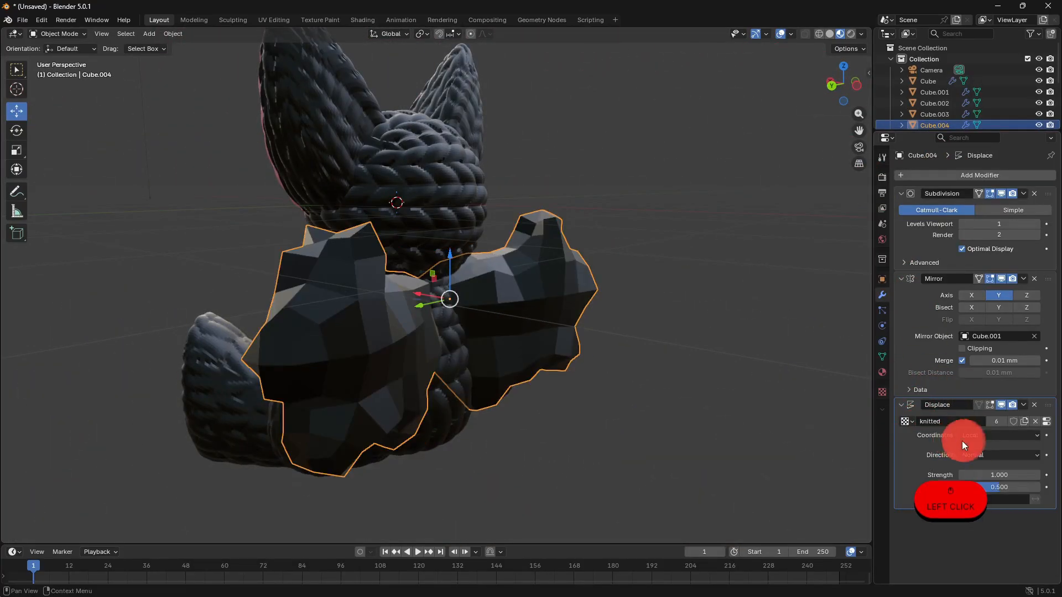
left_click(978, 439)
left_click(987, 482)
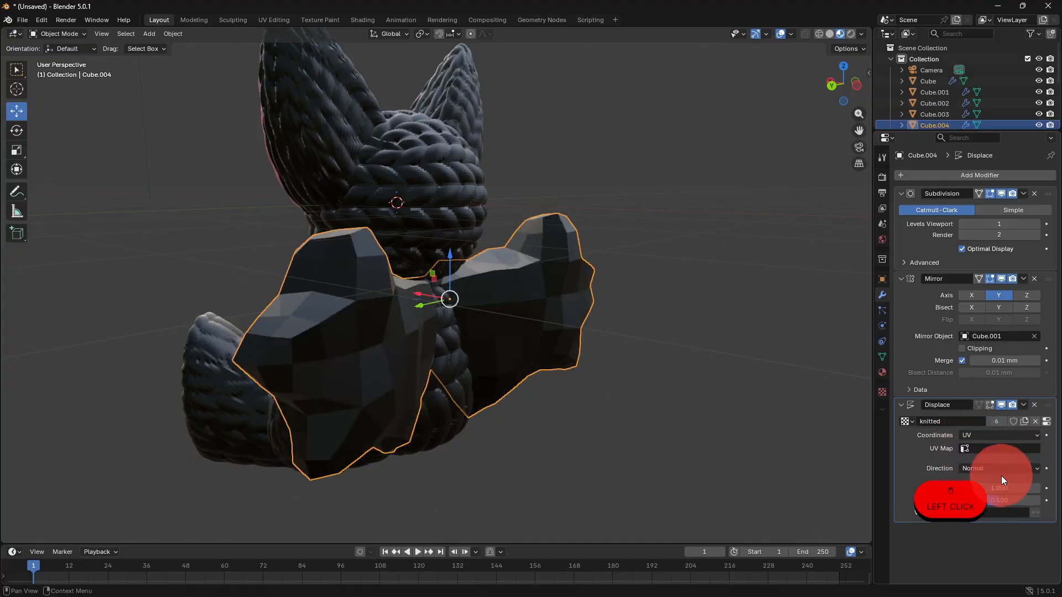
Set the wings' Displace strength to 0.1 and raise their Subdivision viewport level to 5.
type("0.1")
key("Return")
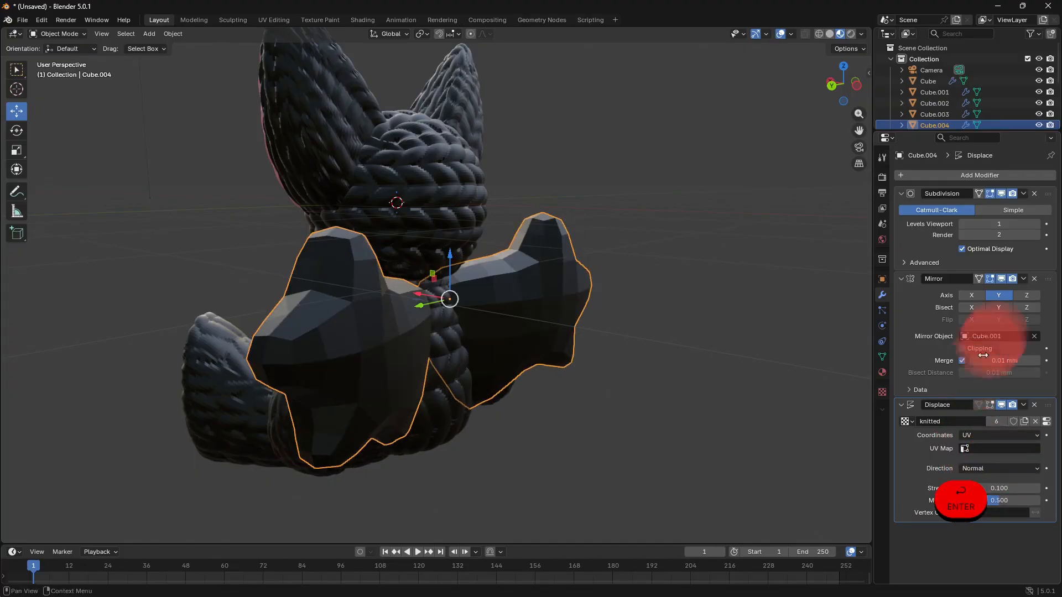
left_click(1035, 224)
left_click(1035, 224)
left_click(1035, 224)
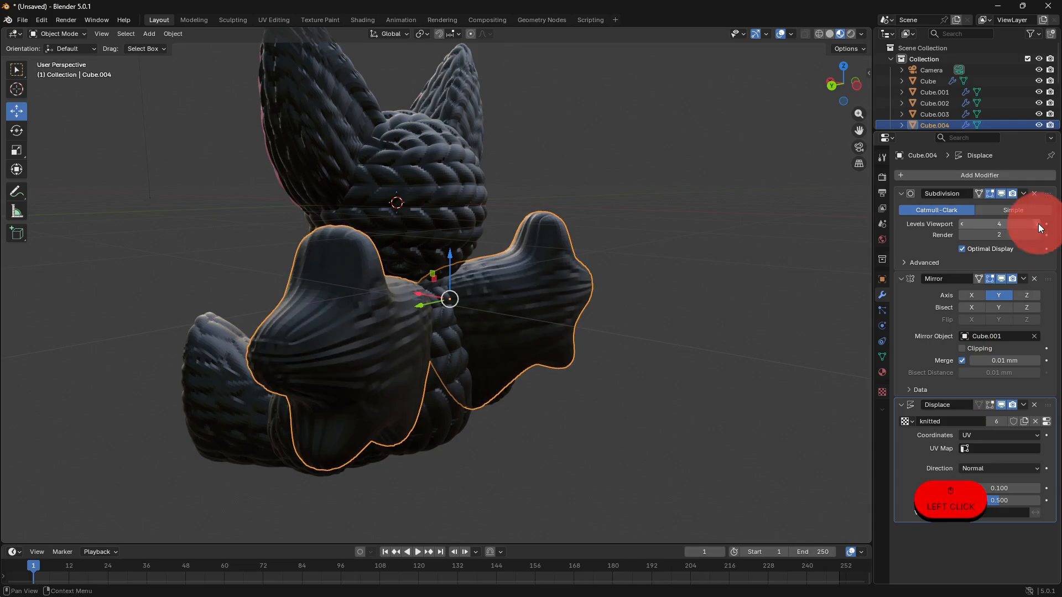
left_click(1035, 224)
Unwrap all faces of the wing mesh with Smart UV Project, using an island margin of 0.2, and return to Object Mode.
key("Tab")
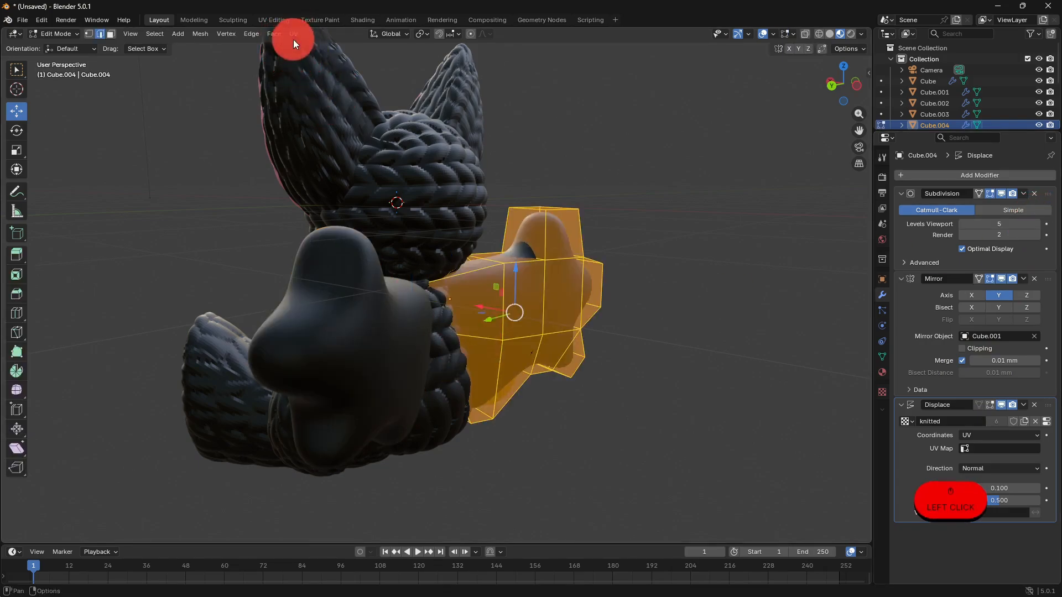
left_click(293, 35)
left_click(343, 83)
left_click(320, 188)
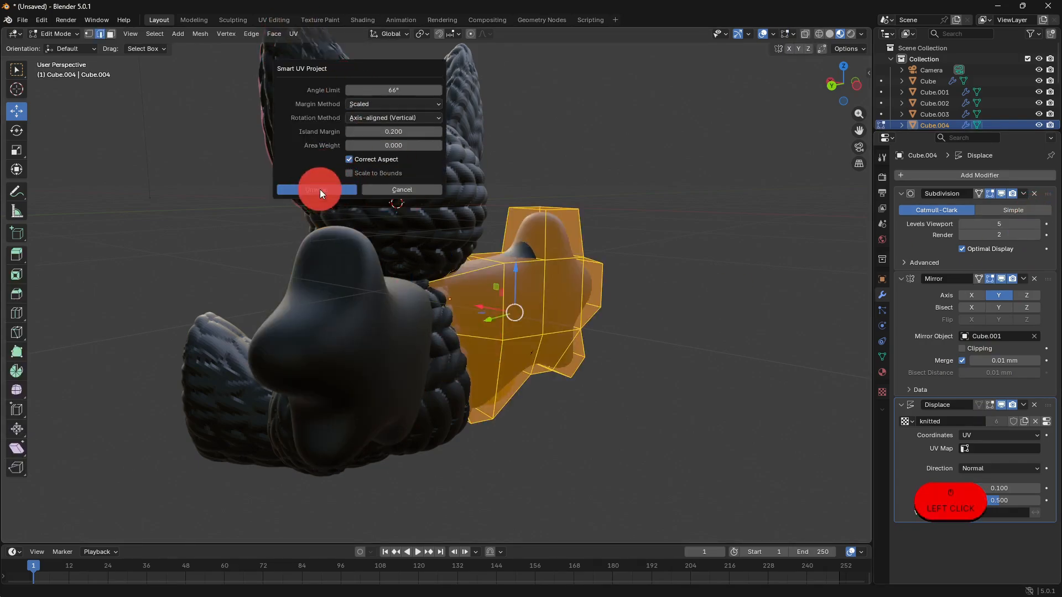
key("Tab")
left_click(678, 364)
Examine the knitted surface of the finished bat from the front and sides, both close up and as a whole.
middle_click_drag(505, 345, 379, 344)
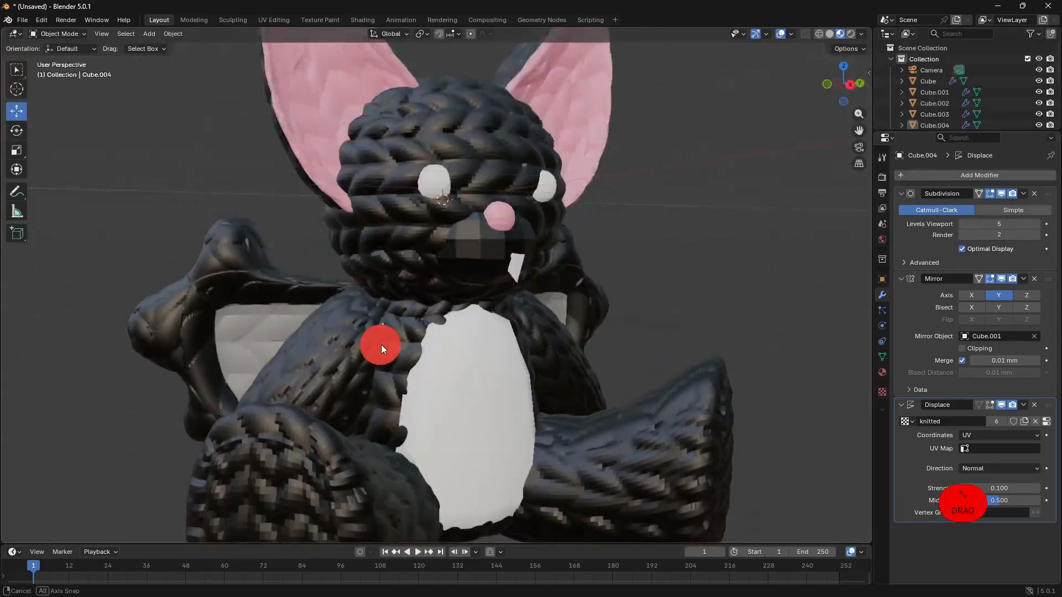
scroll(378, 345, "down", 6)
mouse_move(499, 376)
middle_mouse_down()
mouse_move(470, 396)
mouse_move(516, 366)
middle_mouse_up()
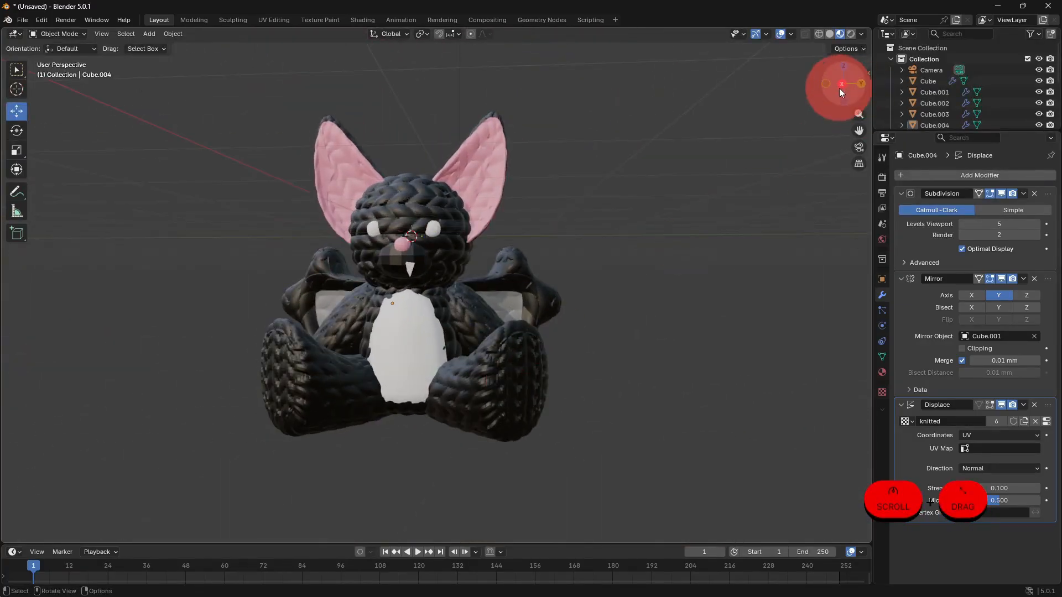
left_click(842, 84)
scroll(591, 247, "up", 5)
middle_click_drag(591, 247, 573, 300)
scroll(685, 281, "down", 3)
scroll(616, 293, "up", 5)
scroll(618, 295, "down", 6)
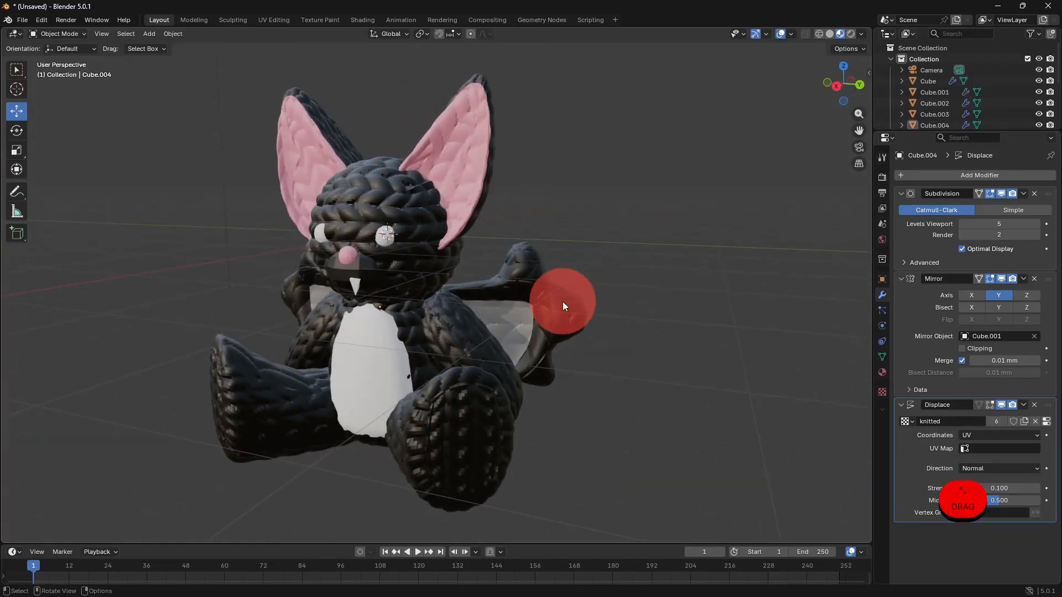
middle_click_drag(543, 386, 590, 374)
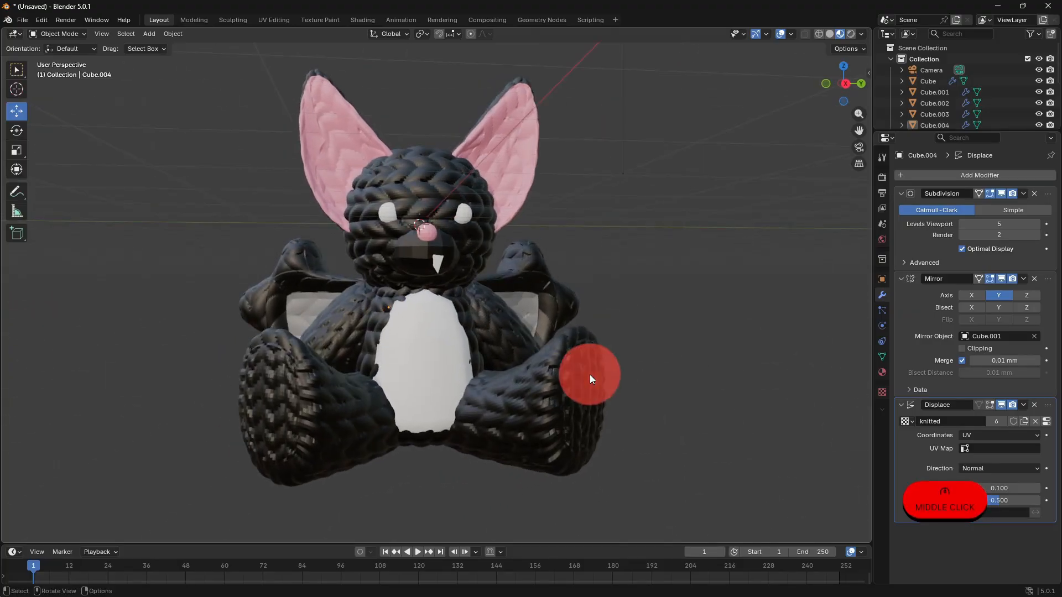
left_click(14, 22)
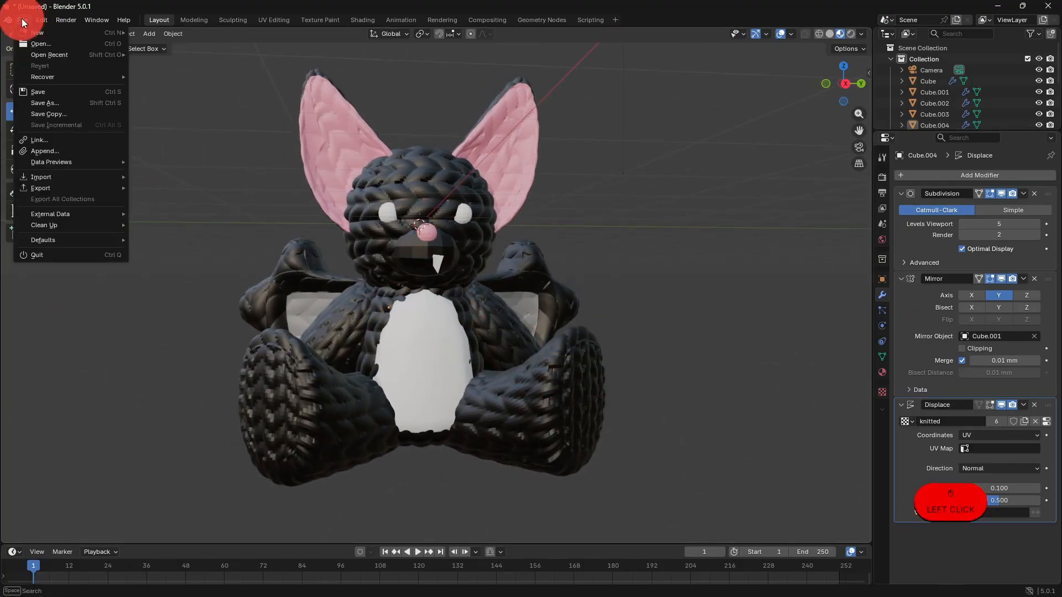
left_click(234, 164)
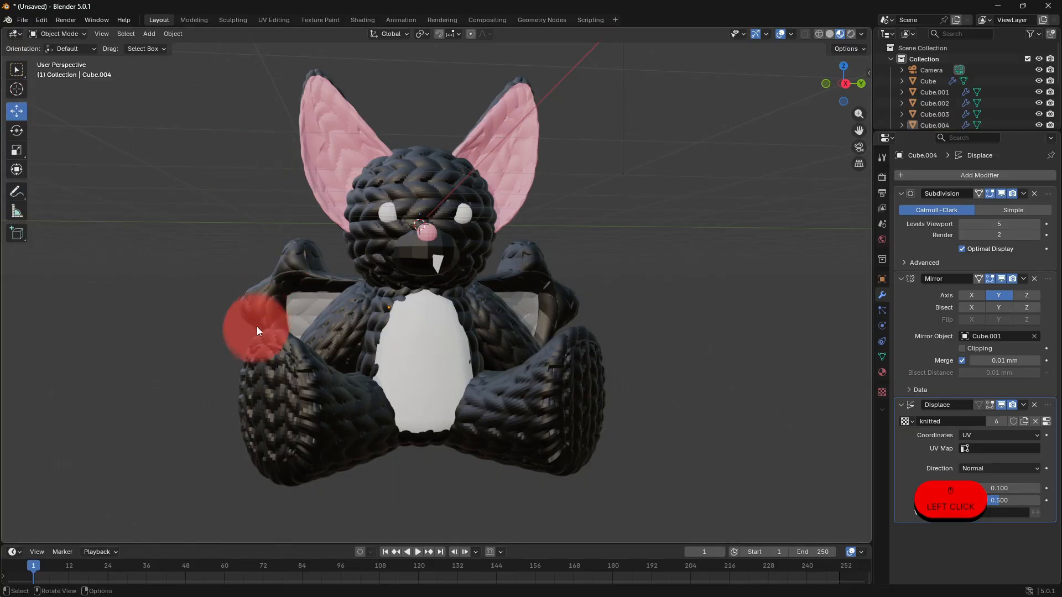
left_click(26, 20)
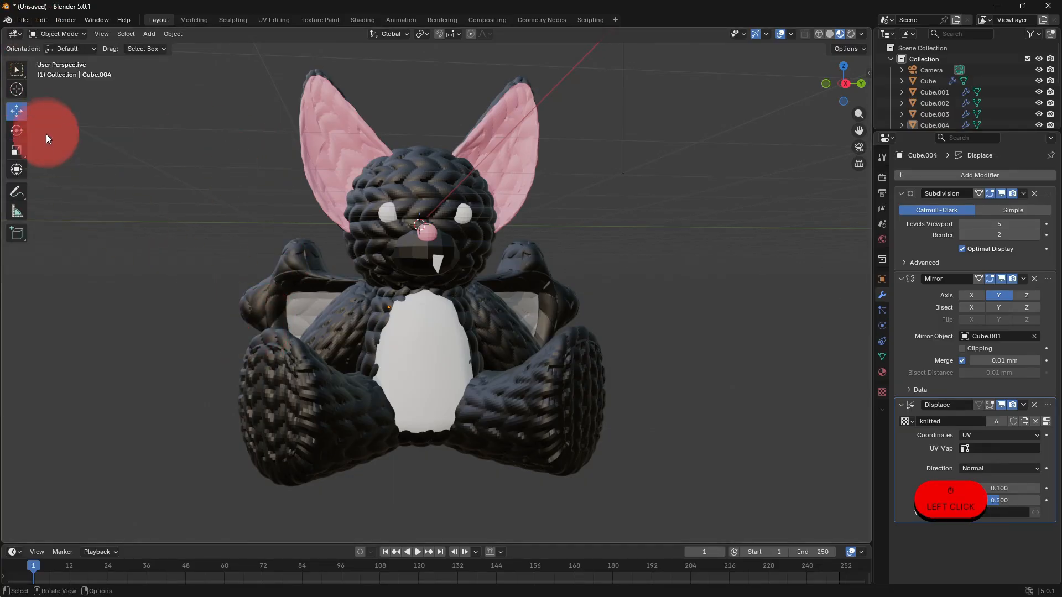
Export the bat as an STL file named KnittedBat.stl to the Downloads folder.
left_click(22, 20)
mouse_move(72, 190)
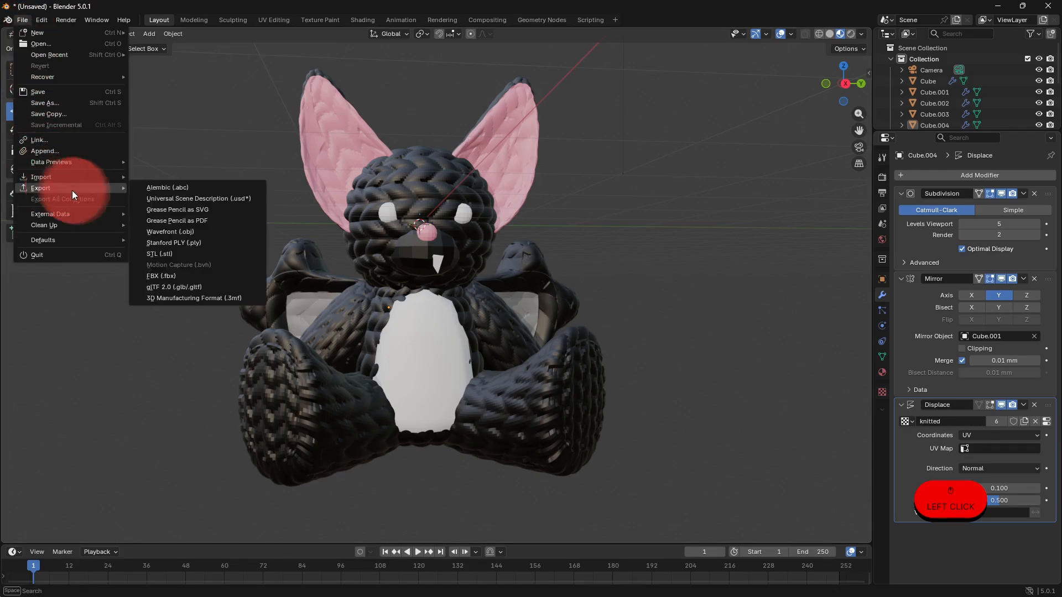
left_click(164, 252)
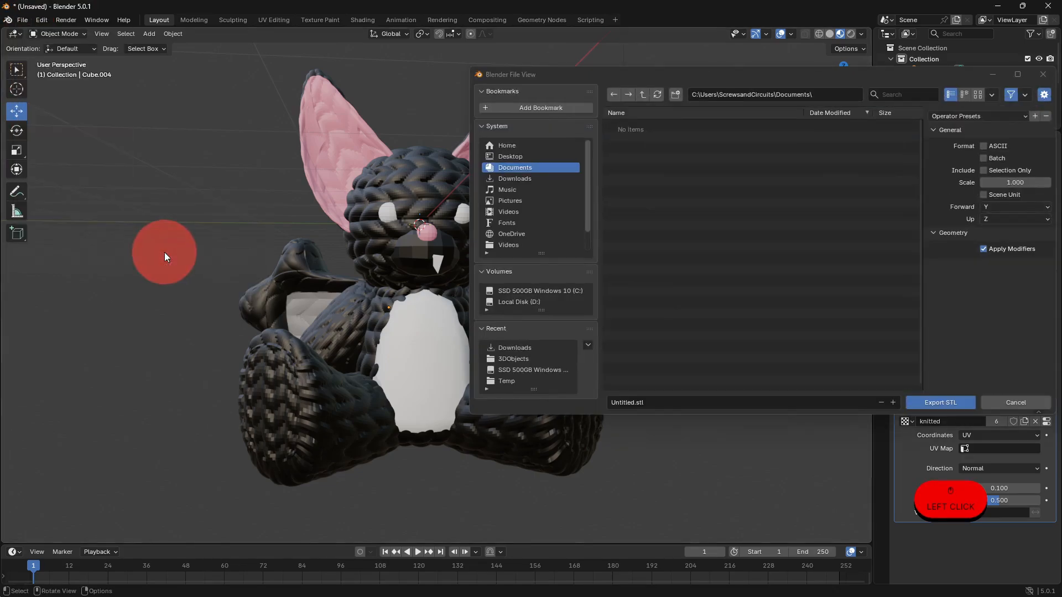
left_click(520, 178)
left_click(625, 401)
double_click(639, 403)
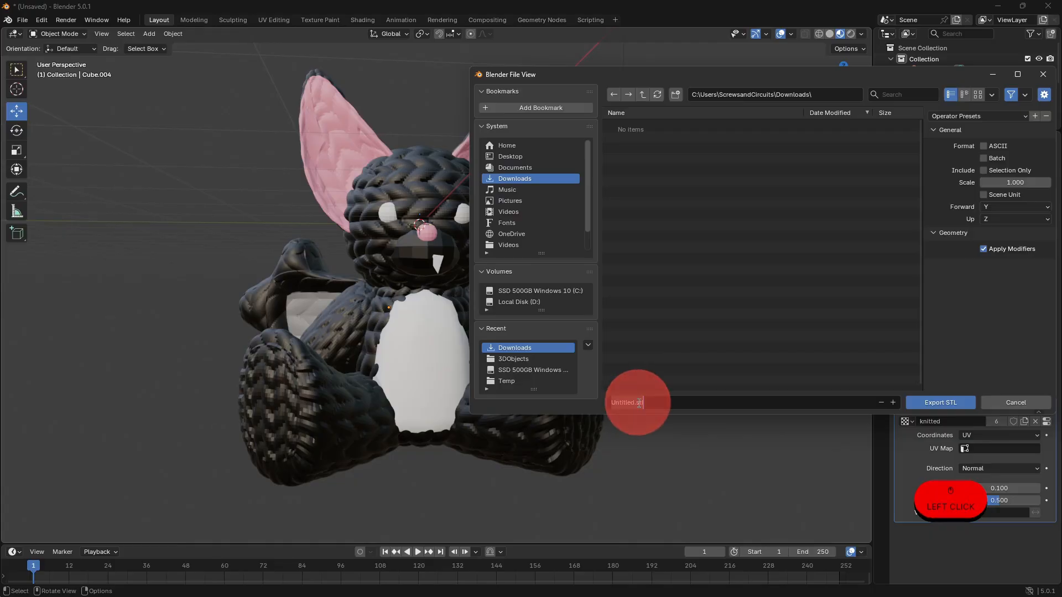
left_click_drag(635, 403, 496, 394)
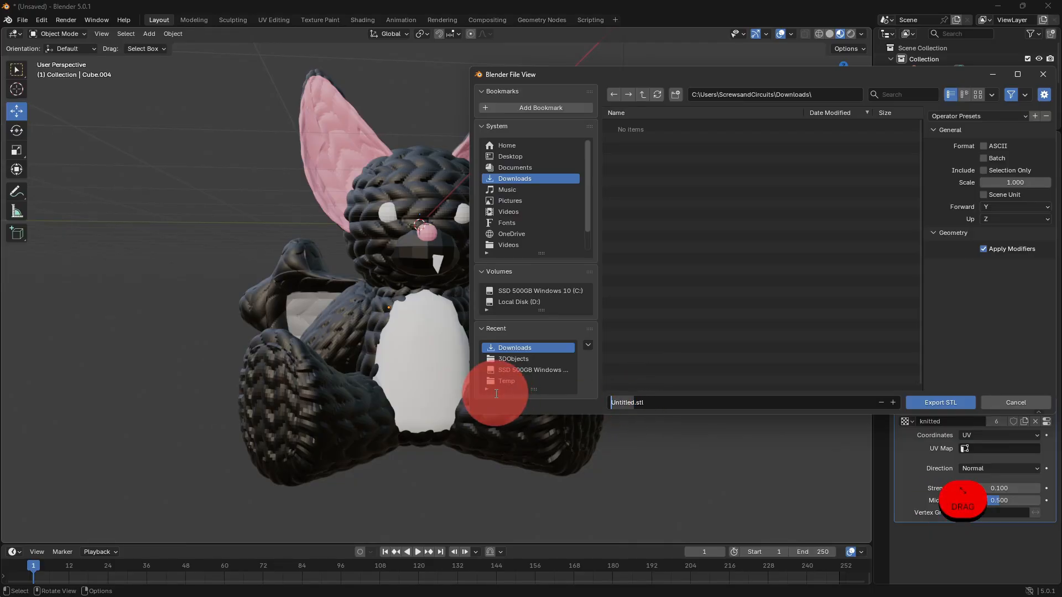
type("KnittedBat")
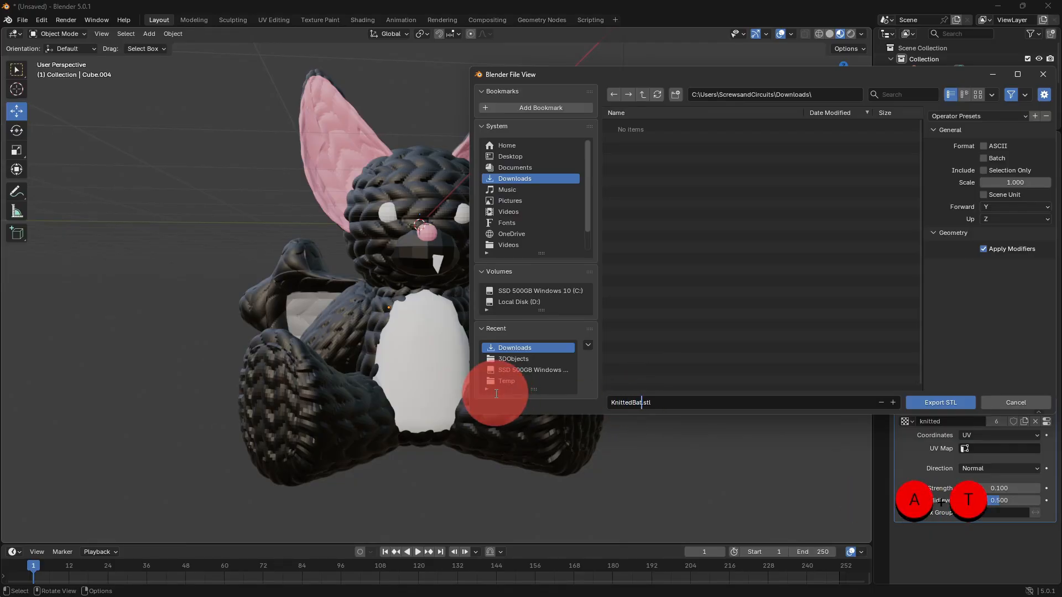
left_click(939, 402)
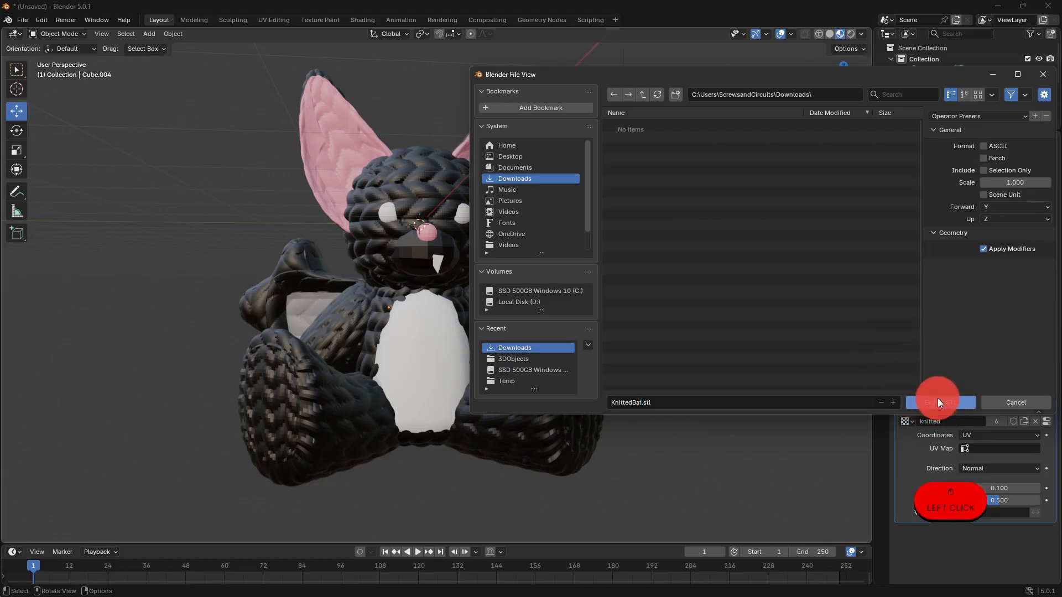
Switch to File Explorer and open KnittedBat from the Downloads folder in Bambu Studio.
middle_click_drag(819, 402, 705, 426)
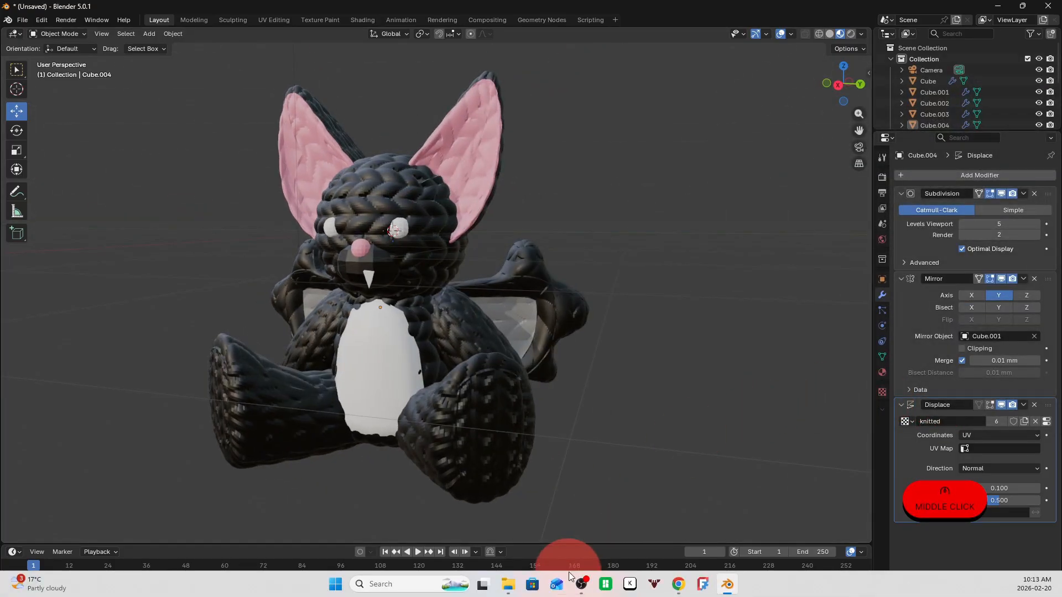
left_click(508, 584)
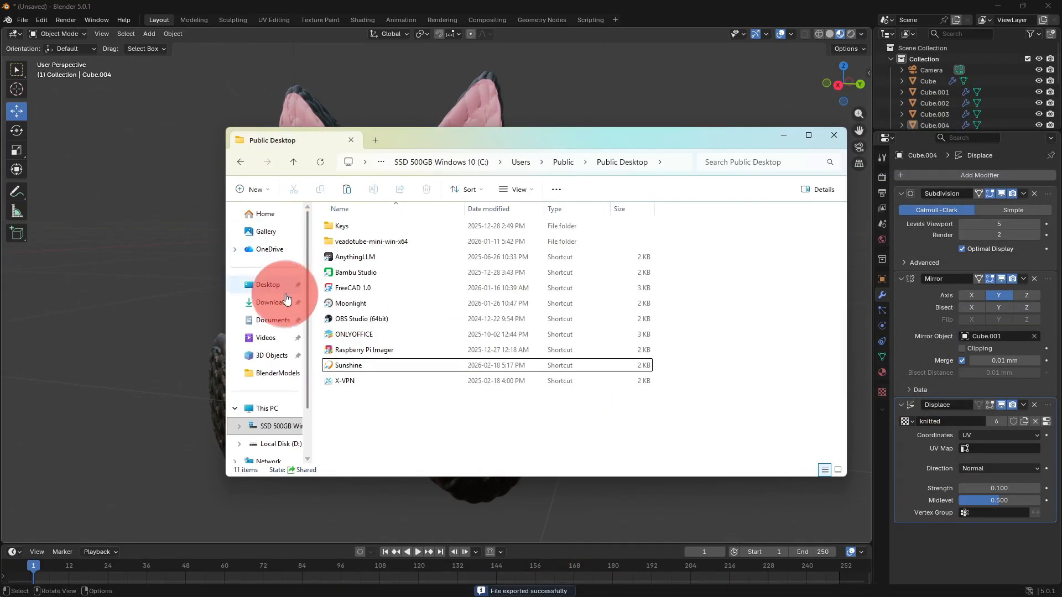
left_click(274, 302)
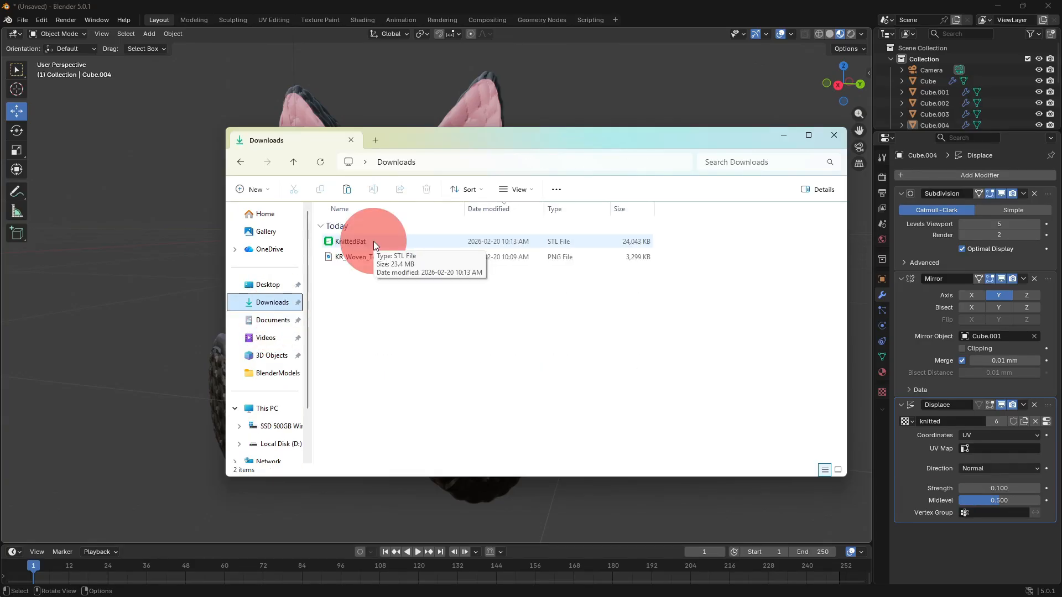
left_click(374, 242)
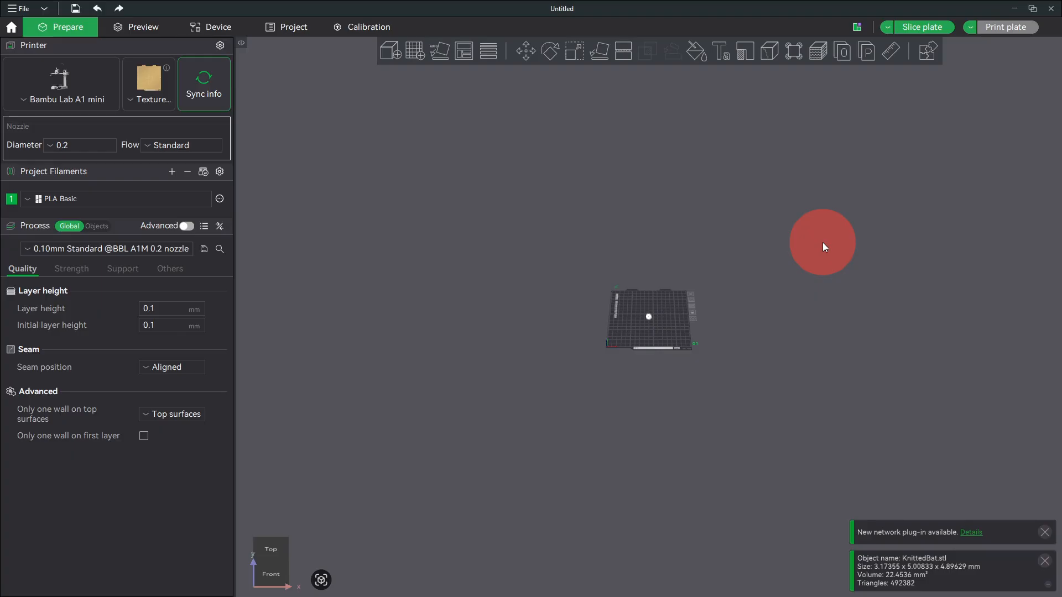
Scale the bat up uniformly on the build plate to a height of about 94 mm.
scroll(655, 423, "up", 10)
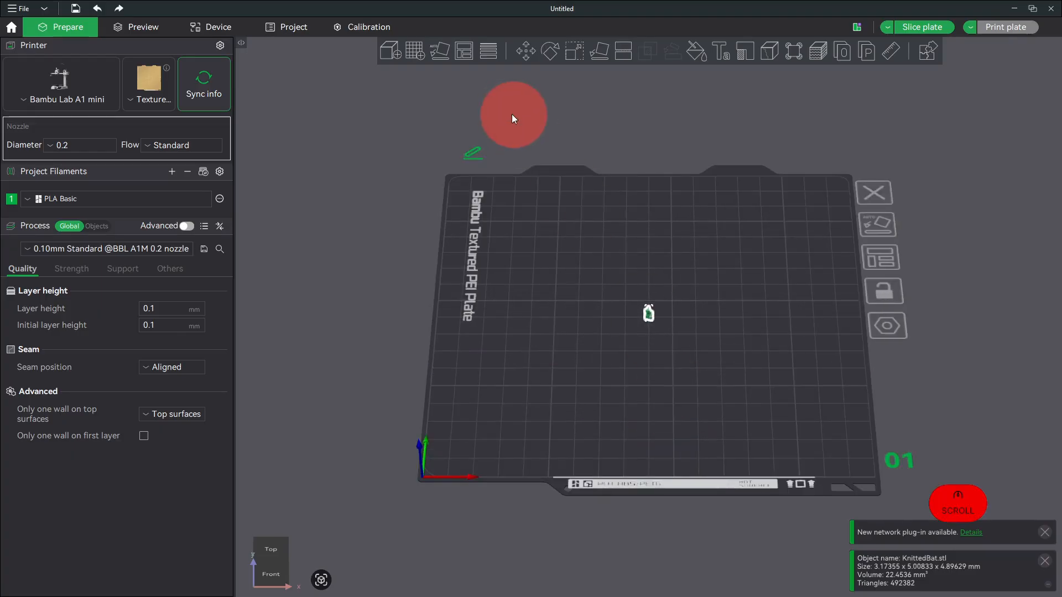
left_click(574, 51)
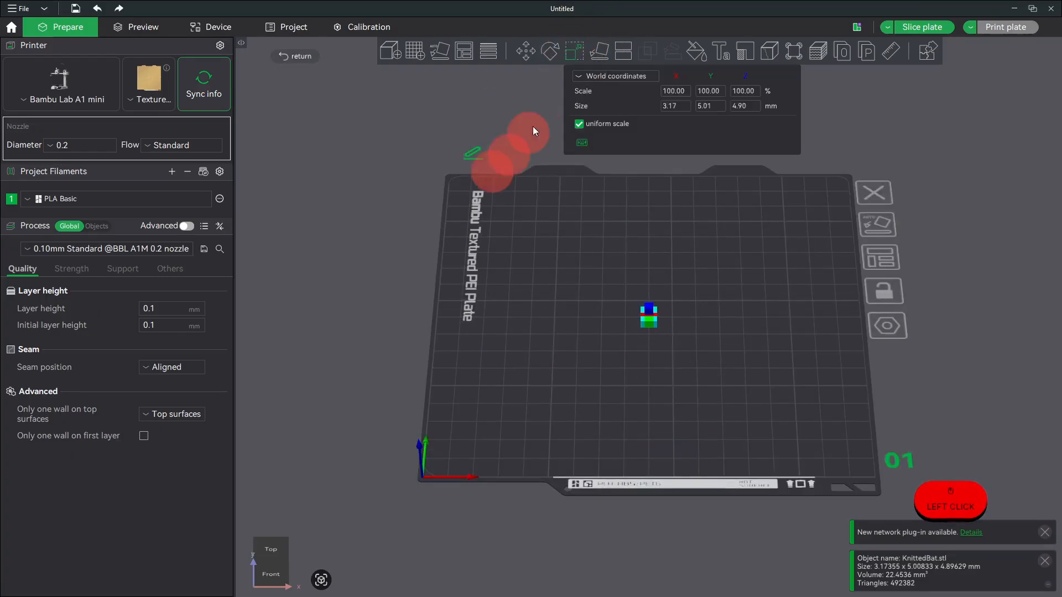
left_click_drag(534, 131, 615, 384)
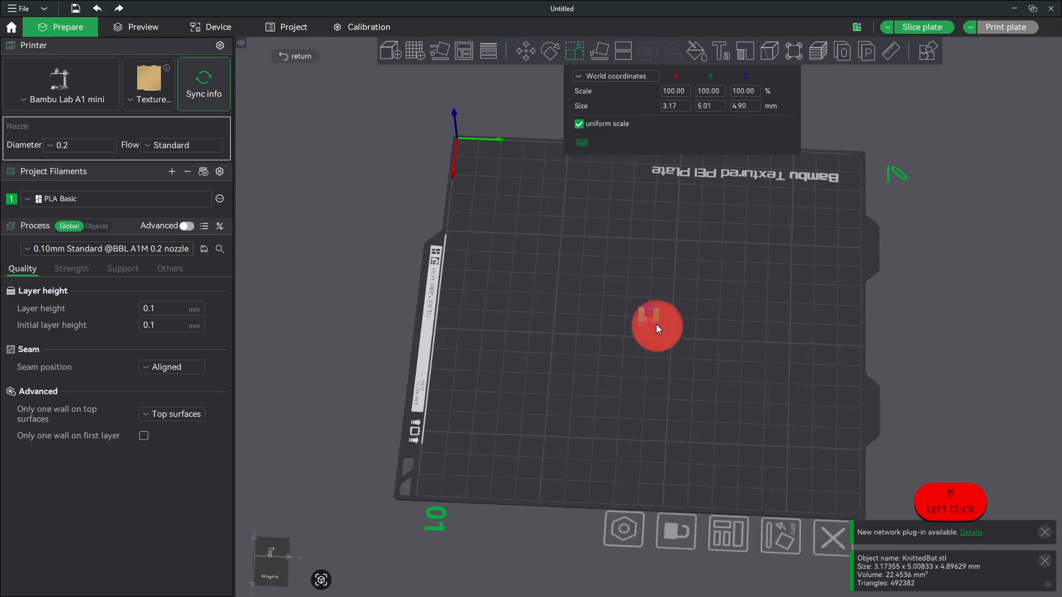
left_click_drag(657, 324, 484, 428)
left_click(420, 386)
mouse_move(421, 387)
left_mouse_down()
mouse_move(448, 357)
mouse_move(420, 359)
mouse_move(420, 373)
left_mouse_up()
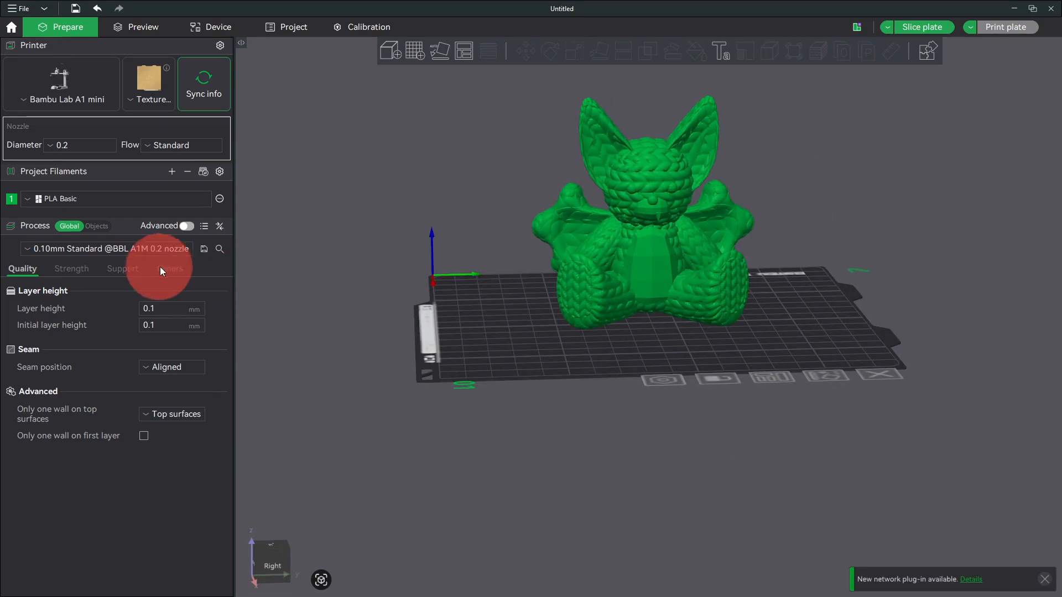
Enable tree(auto) supports for the print and slice the plate.
left_click(134, 271)
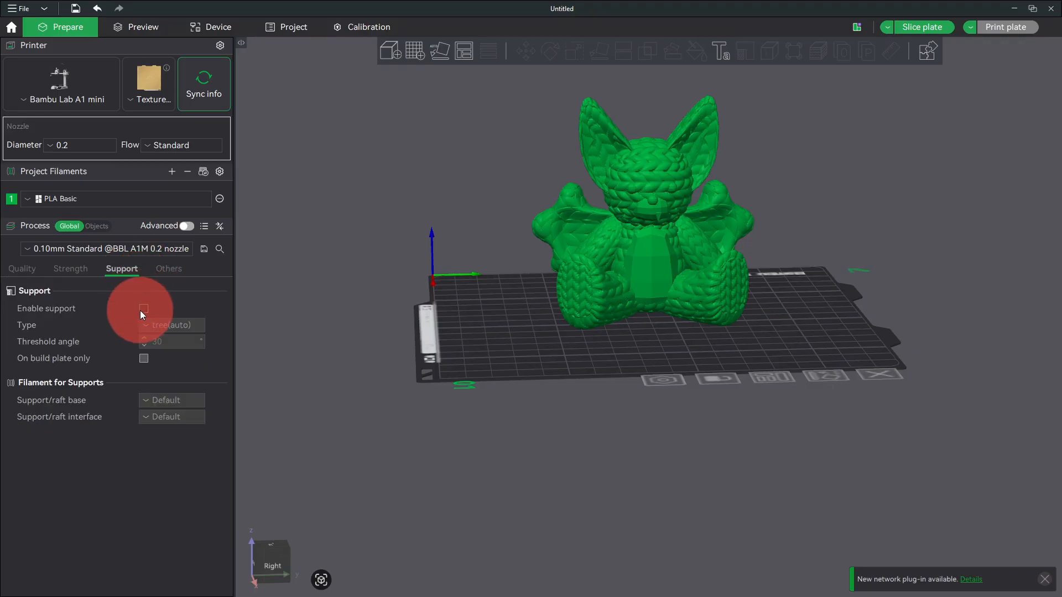
left_click(141, 310)
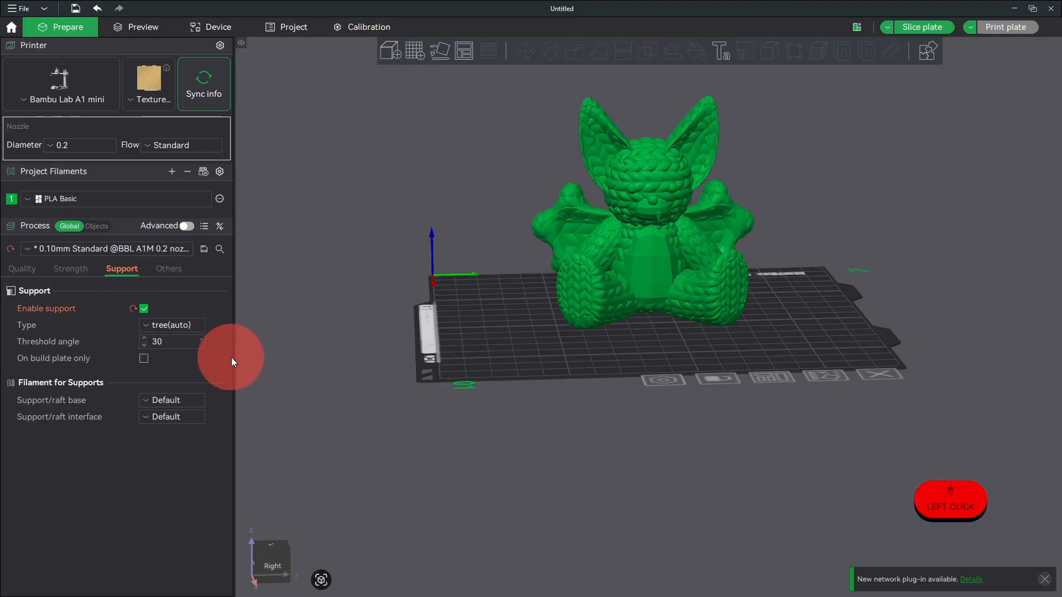
left_click(922, 24)
scroll(765, 125, "up", 2)
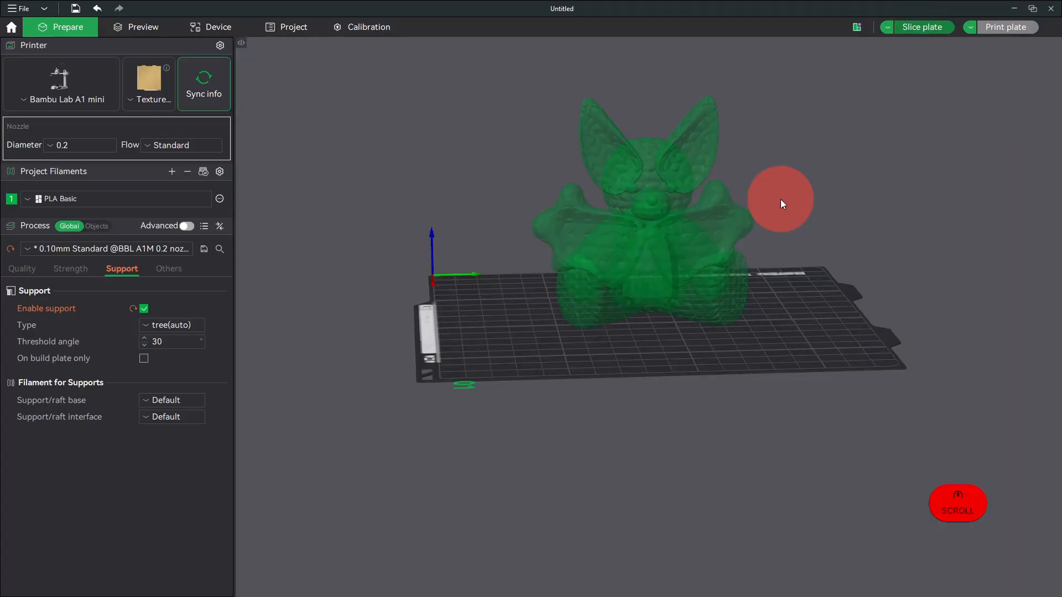
scroll(781, 200, "up", 5)
middle_click_drag(762, 246, 759, 256)
left_click_drag(759, 254, 738, 306)
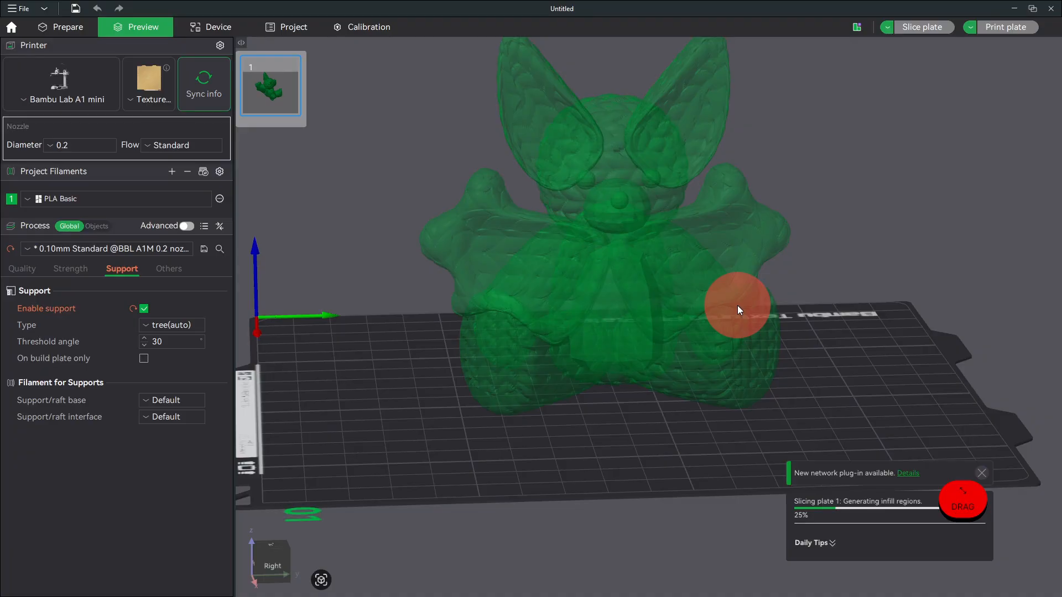
left_click_drag(805, 305, 726, 323)
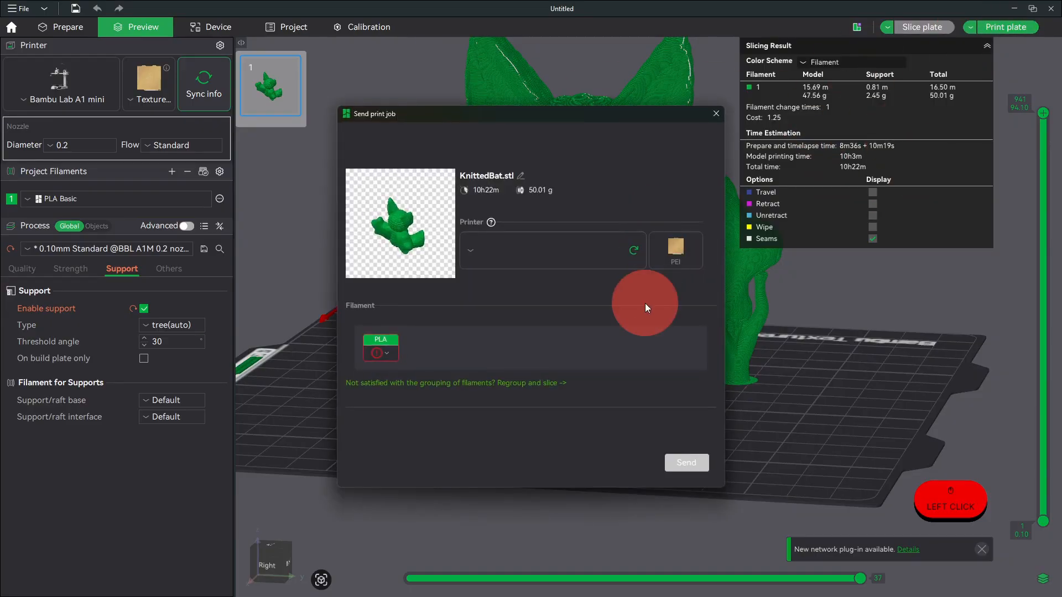
Close the print job dialog without sending and inspect the sliced bat's layers and supports from several angles.
left_click(715, 114)
left_click_drag(822, 502, 610, 497)
scroll(594, 504, "up", 2)
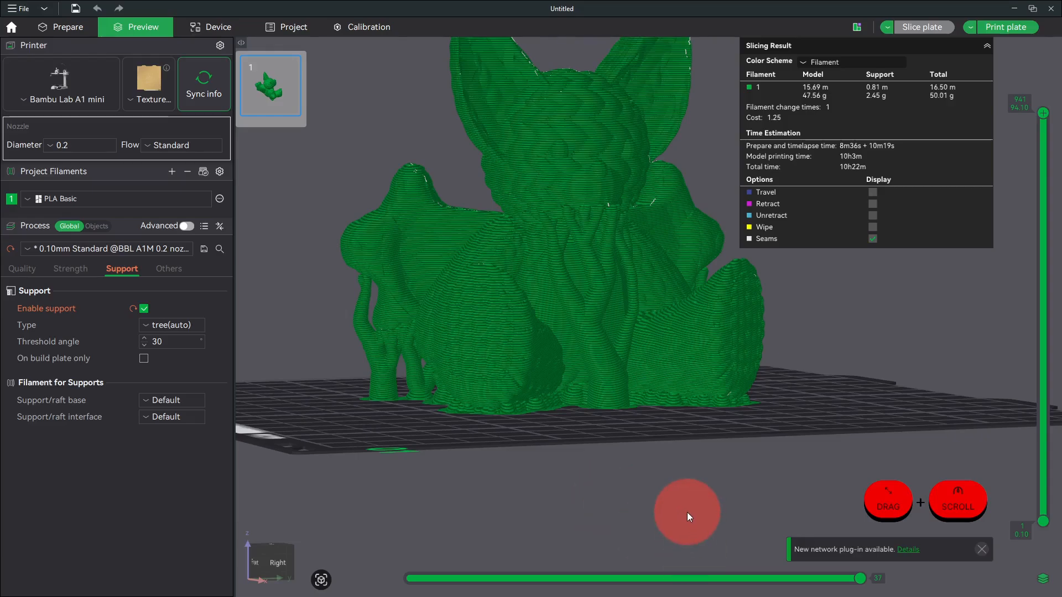
scroll(688, 517, "up", 2)
scroll(680, 514, "down", 3)
left_click_drag(680, 515, 635, 466)
scroll(637, 484, "up", 2)
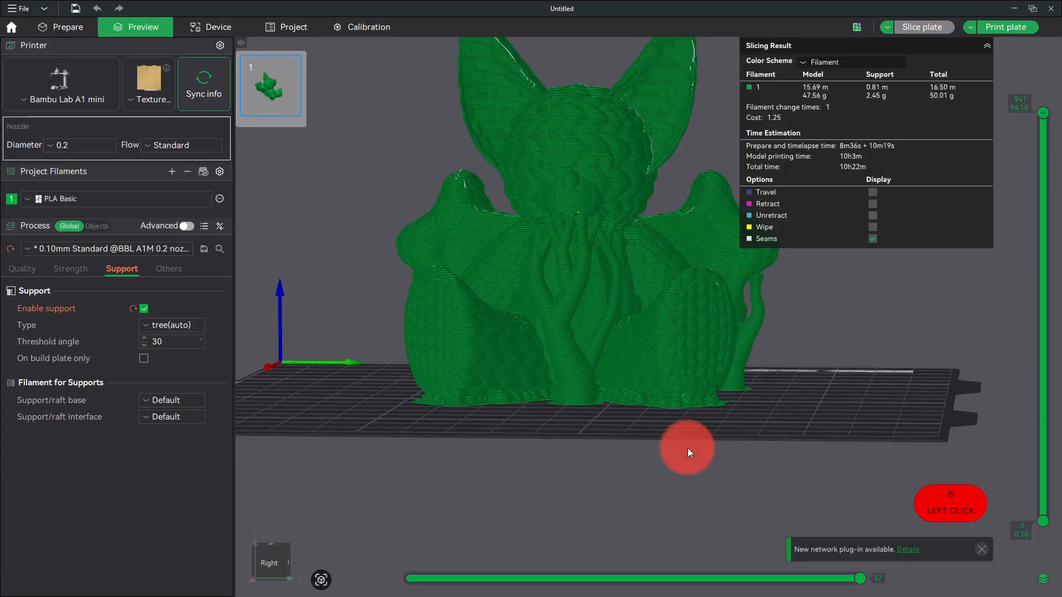
left_click_drag(688, 448, 691, 470)
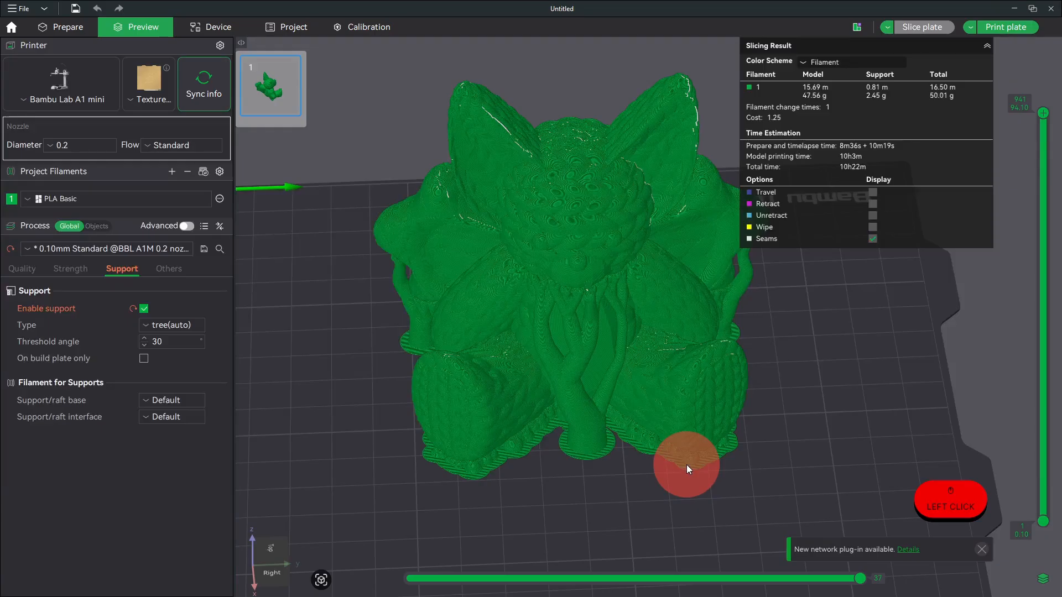